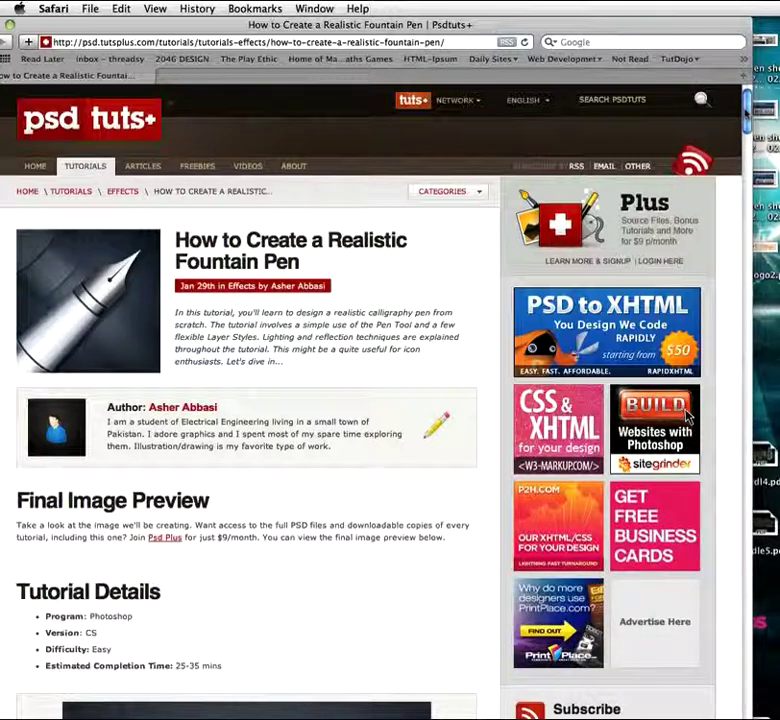
Look through the fountain pen tutorial page, including its final image preview and Step 1 document settings
{"action": "scroll", "coordinate": [370, 400], "scroll_direction": "down", "scroll_amount": 3}
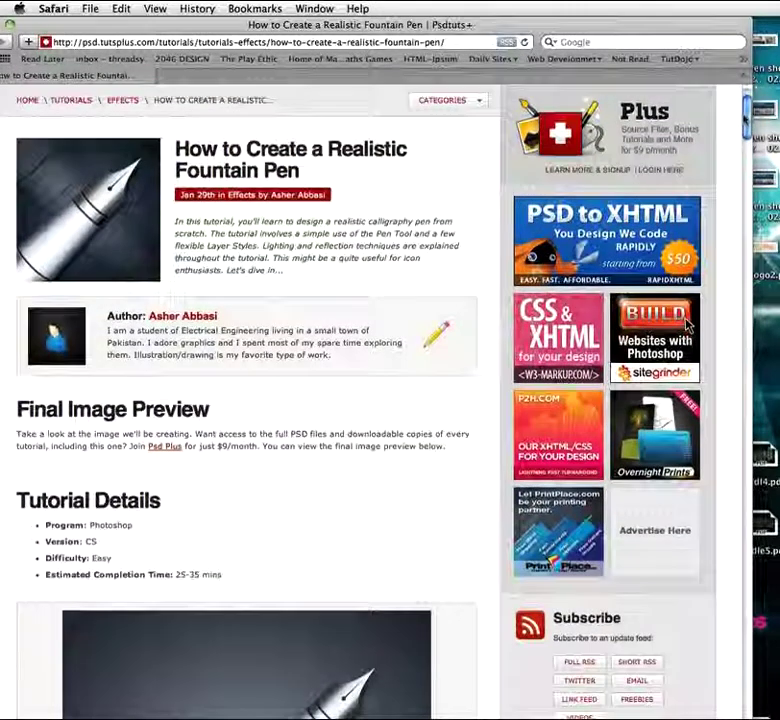
{"action": "scroll", "coordinate": [686, 313], "scroll_direction": "down", "scroll_amount": 1}
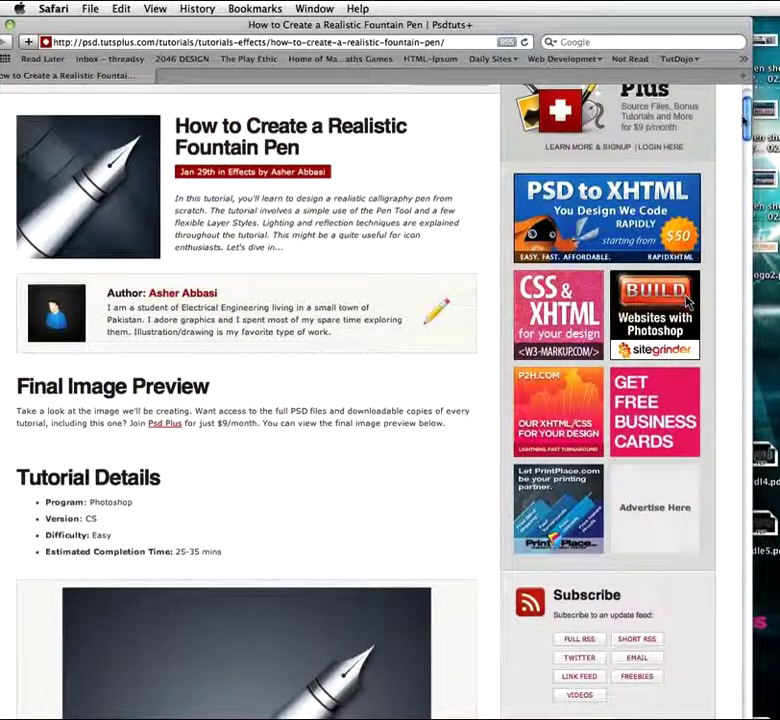
{"action": "scroll", "coordinate": [686, 300], "scroll_direction": "down", "scroll_amount": 10}
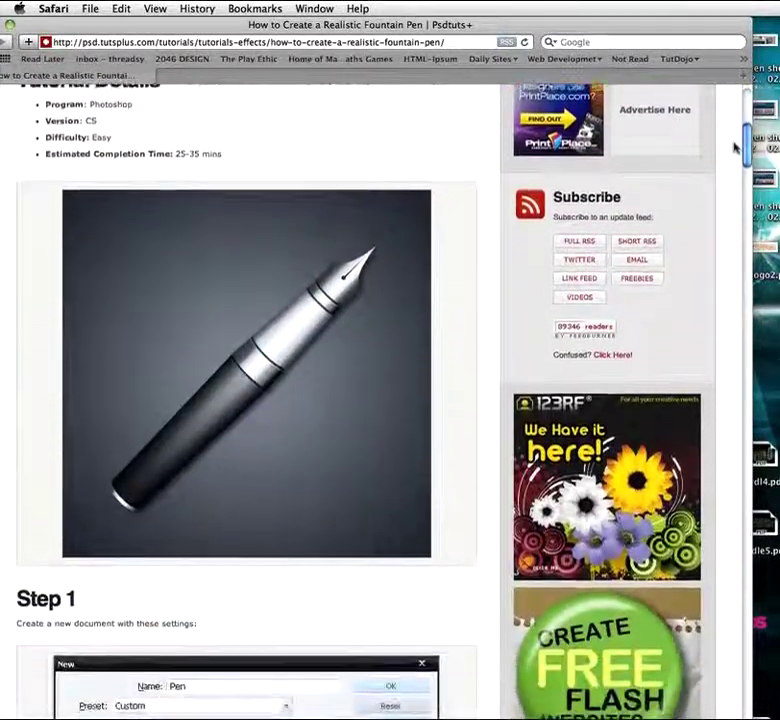
{"action": "scroll", "coordinate": [735, 148], "scroll_direction": "down", "scroll_amount": 4}
{"action": "scroll", "coordinate": [735, 150], "scroll_direction": "up", "scroll_amount": 2}
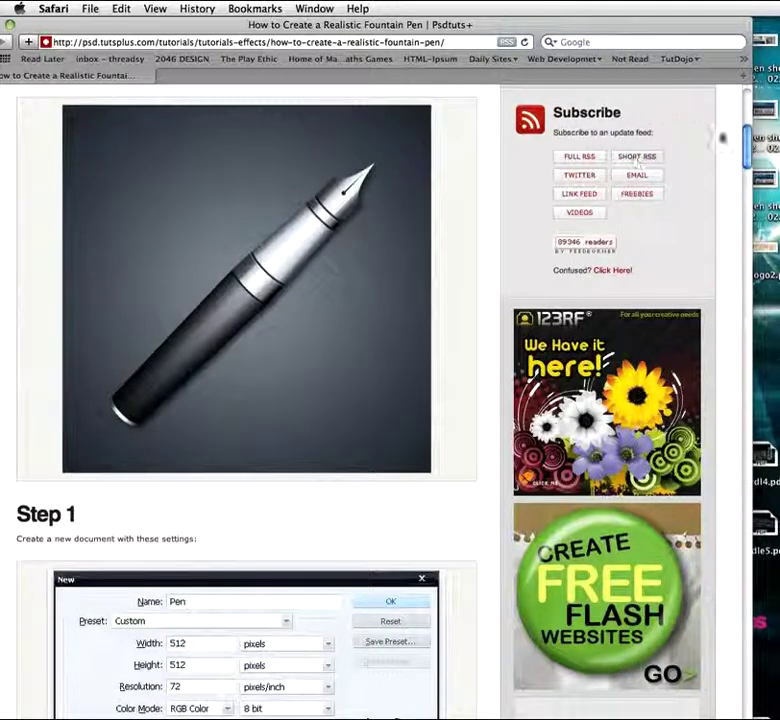
{"action": "scroll", "coordinate": [741, 142], "scroll_direction": "up", "scroll_amount": 10}
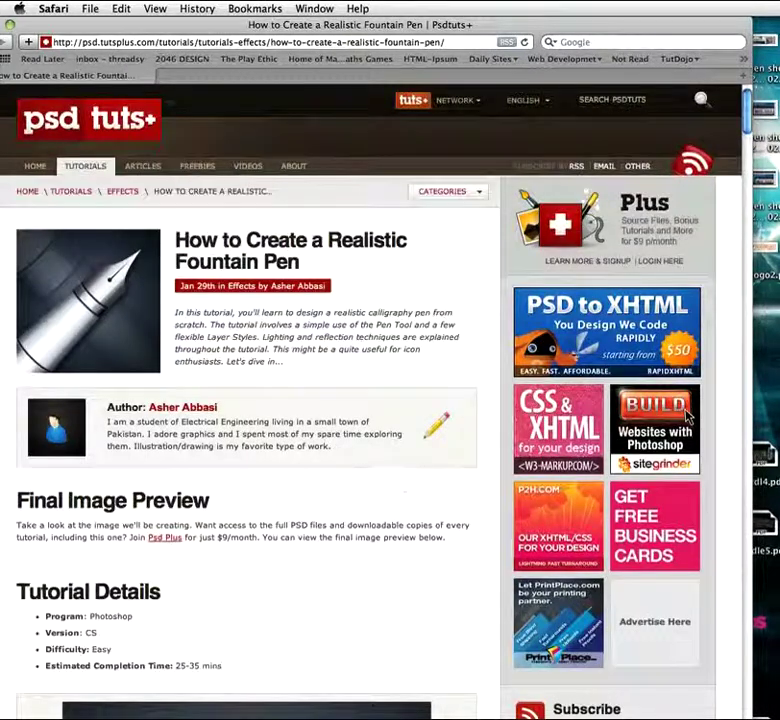
Switch to Photoshop and create a blank white 512 x 512 pixel document
{"action": "key", "text": "super+Tab"}
{"action": "key", "text": "super+alt+n"}
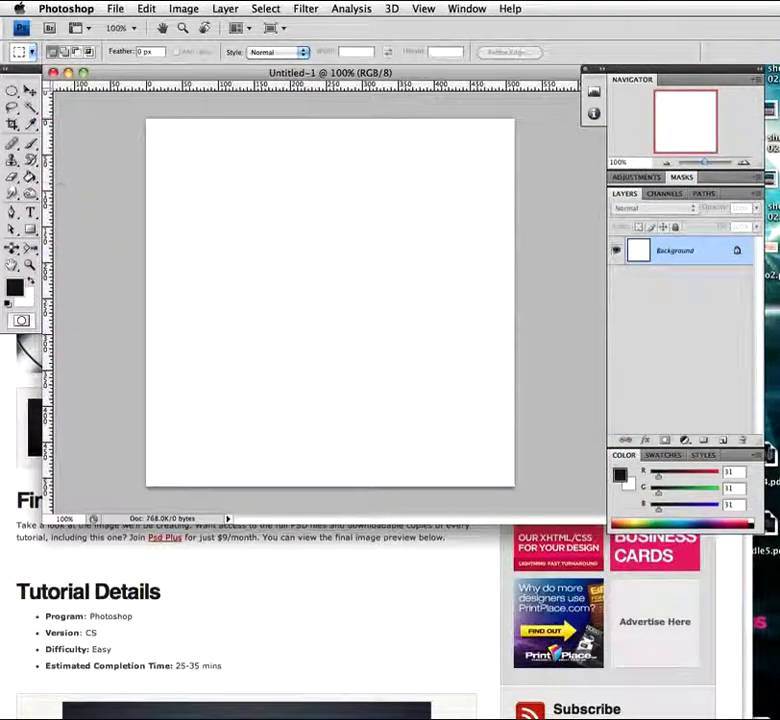
Draw a closed dark four-sided pen body shape with the Pen tool, tapering downward, about 75 px wide at its top and 210 px tall
{"action": "left_click", "coordinate": [12, 212]}
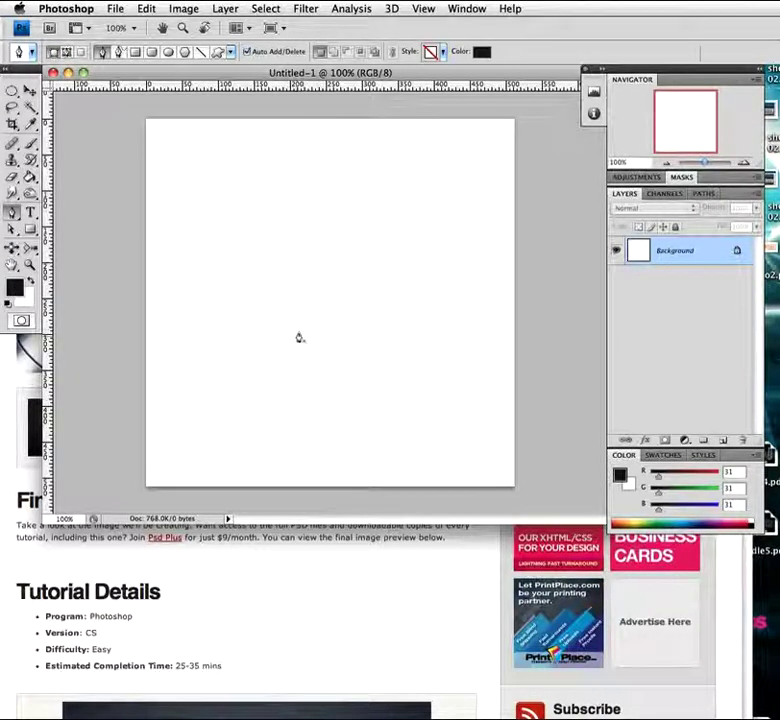
{"action": "left_click", "coordinate": [266, 222]}
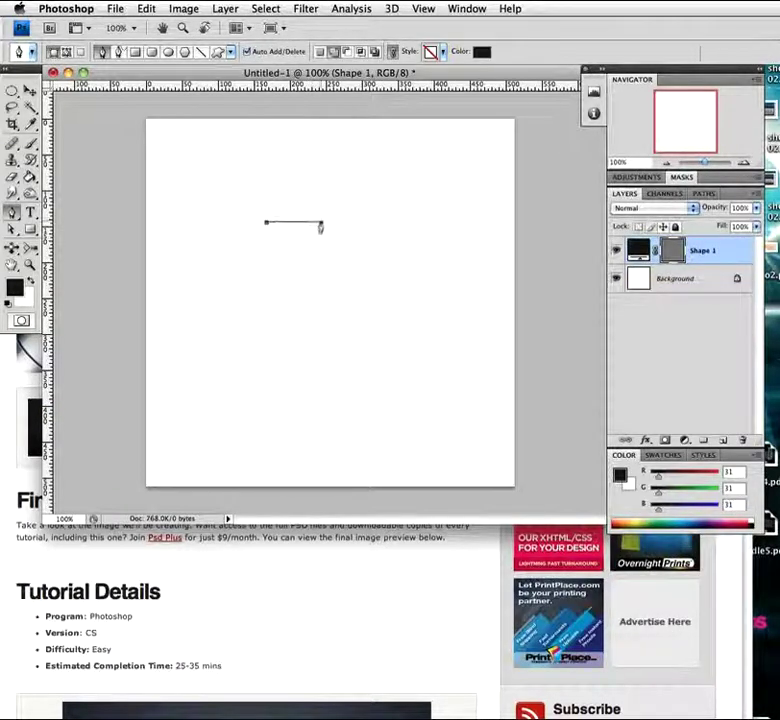
{"action": "left_click", "coordinate": [313, 375]}
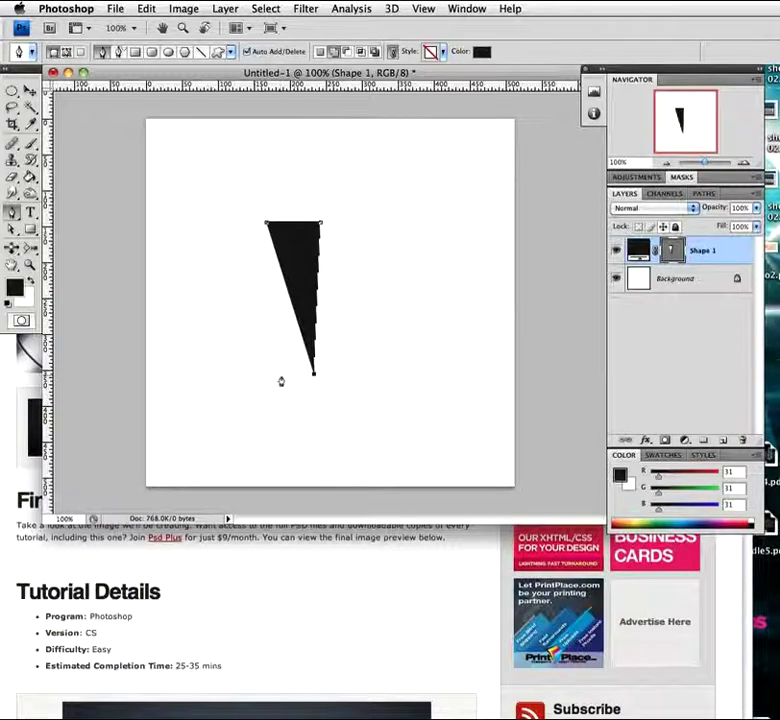
{"action": "left_click", "coordinate": [277, 376]}
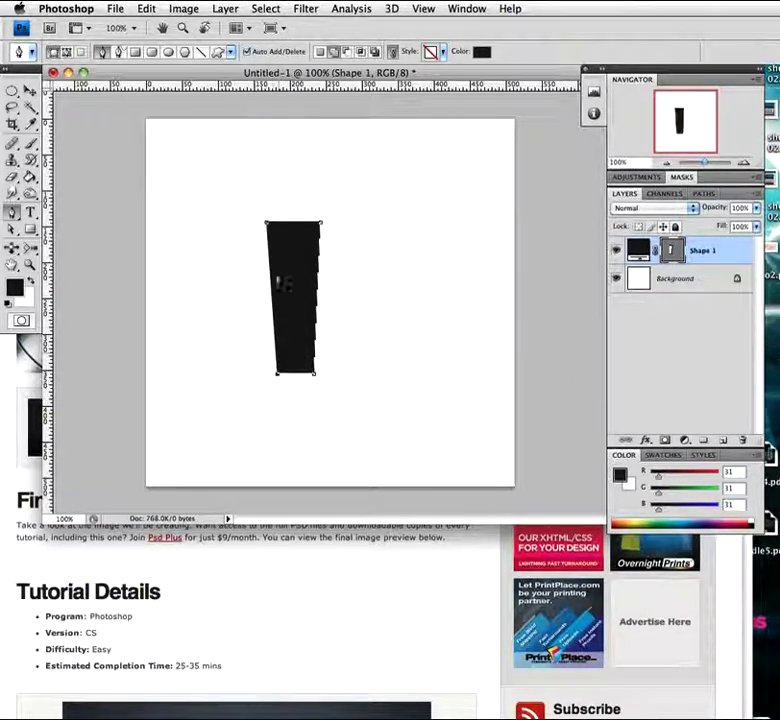
{"action": "left_click", "coordinate": [266, 224]}
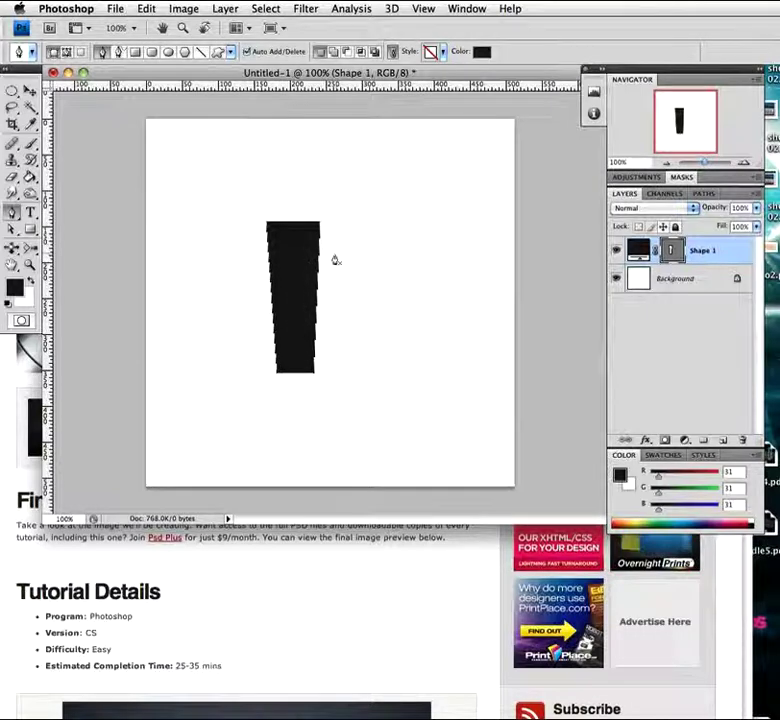
Raise the shape's two top anchor points together by about 30 px with the Direct Selection tool to lengthen the body
{"action": "left_click_drag", "start_coordinate": [13, 229], "coordinate": [75, 238]}
{"action": "left_click", "coordinate": [272, 226]}
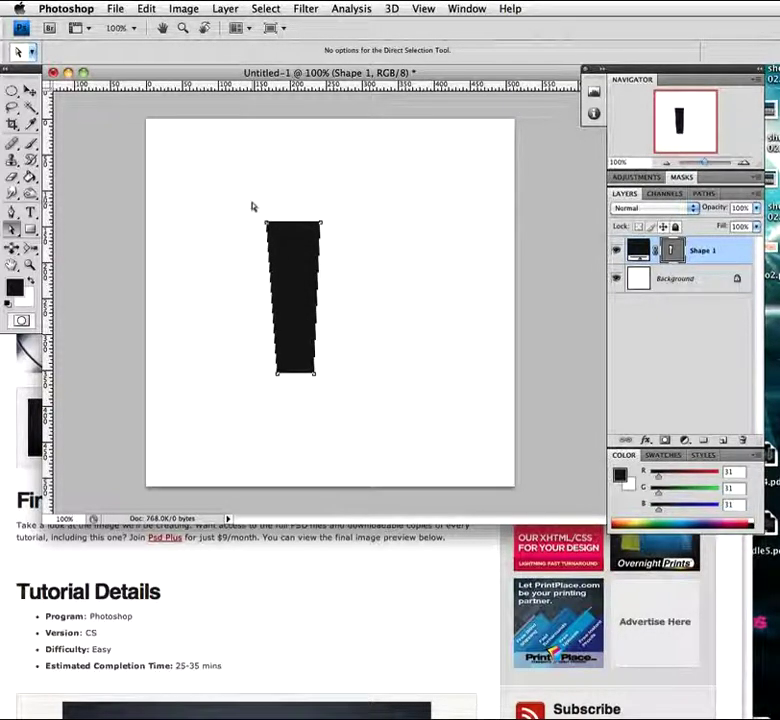
{"action": "left_click_drag", "start_coordinate": [250, 202], "coordinate": [334, 232]}
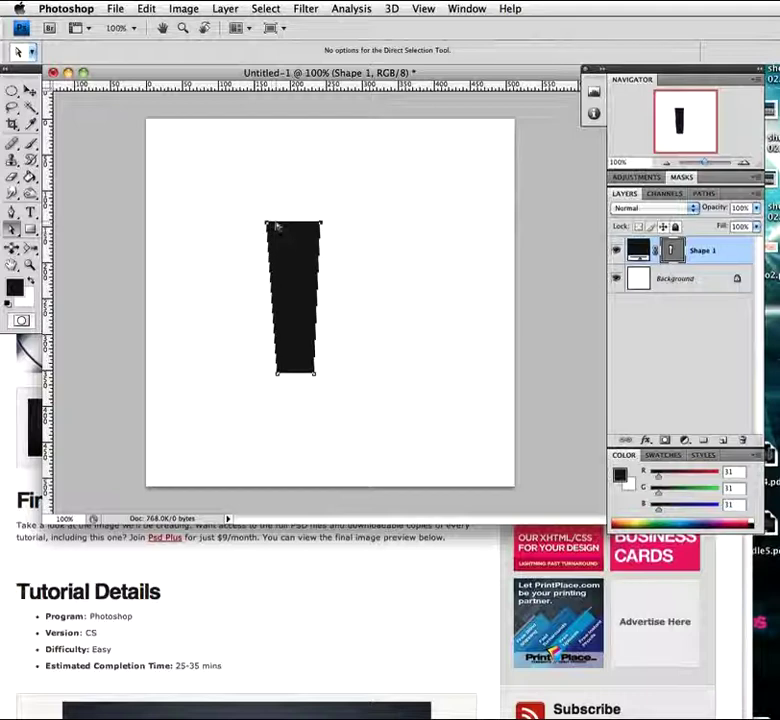
{"action": "left_click_drag", "start_coordinate": [279, 218], "coordinate": [280, 197]}
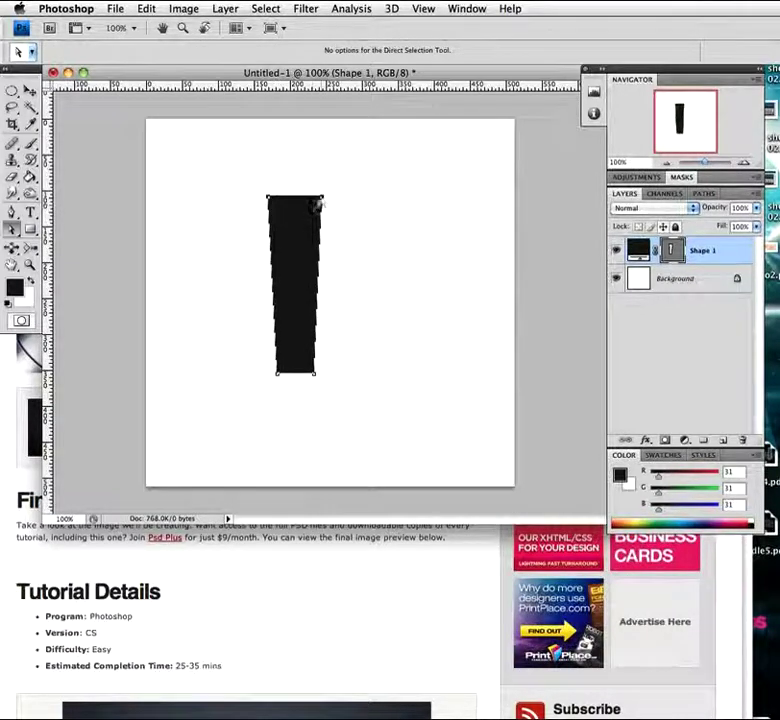
Narrow the pen body by moving both top corner points inward and nudging its lower right corner point slightly inward
{"action": "left_click", "coordinate": [318, 206]}
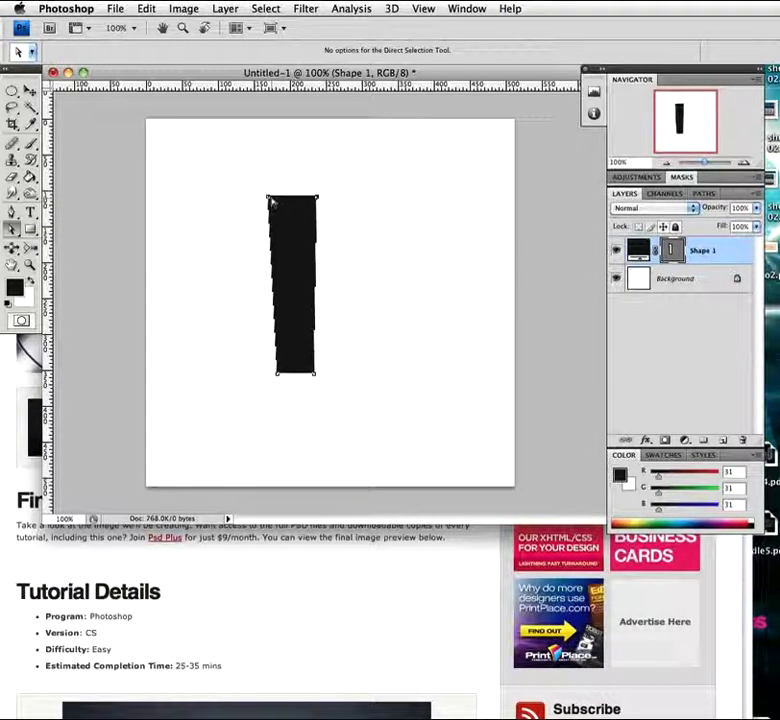
{"action": "left_click_drag", "start_coordinate": [272, 201], "coordinate": [274, 201]}
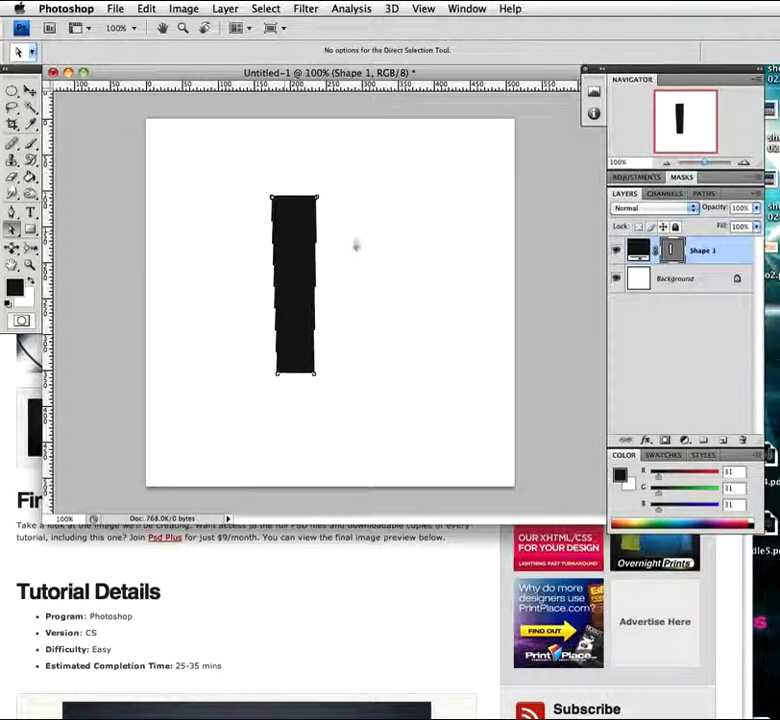
{"action": "left_click_drag", "start_coordinate": [312, 377], "coordinate": [316, 382]}
{"action": "left_click", "coordinate": [322, 390]}
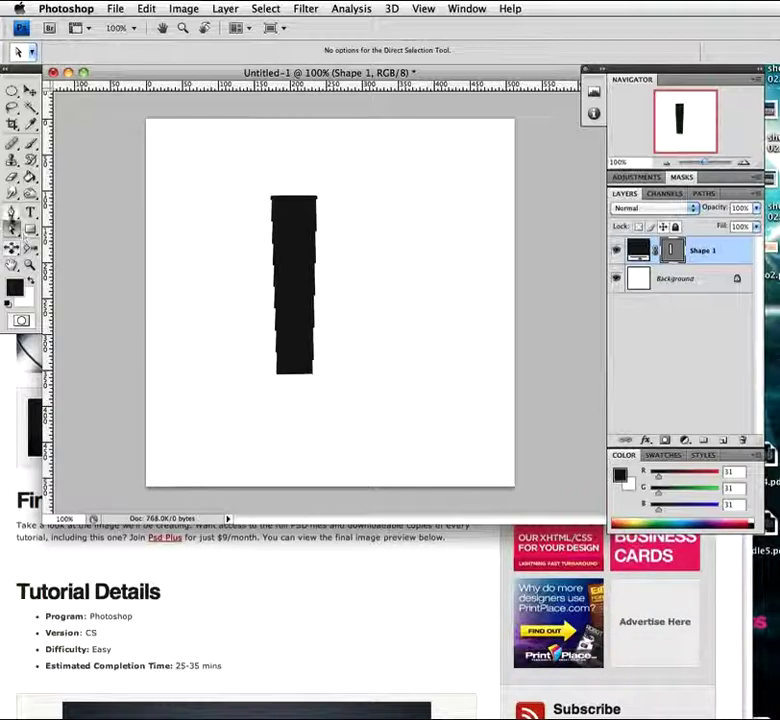
Add an anchor point at the middle of the shape's bottom edge and move it slightly down to round the end
{"action": "left_click", "coordinate": [12, 212]}
{"action": "left_click", "coordinate": [57, 236]}
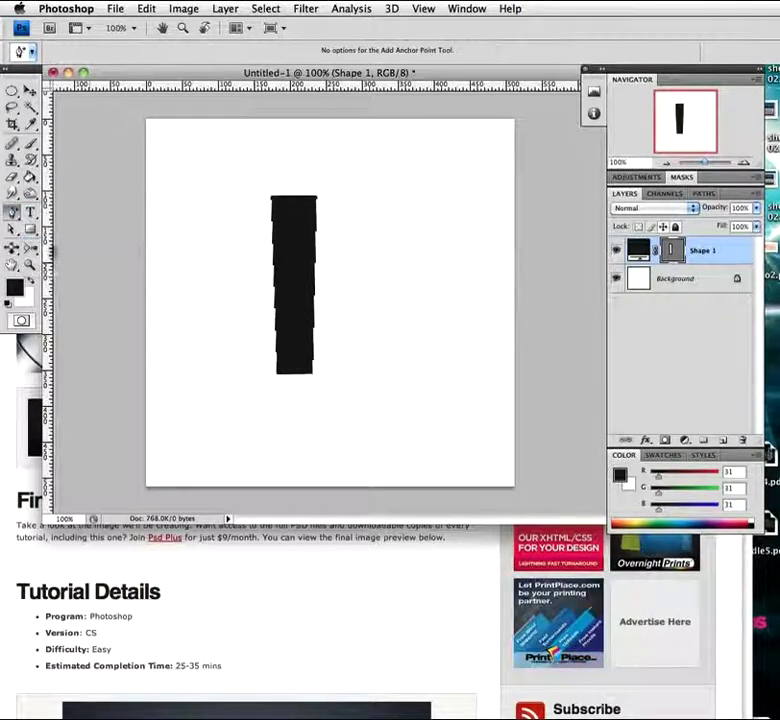
{"action": "left_click", "coordinate": [294, 378]}
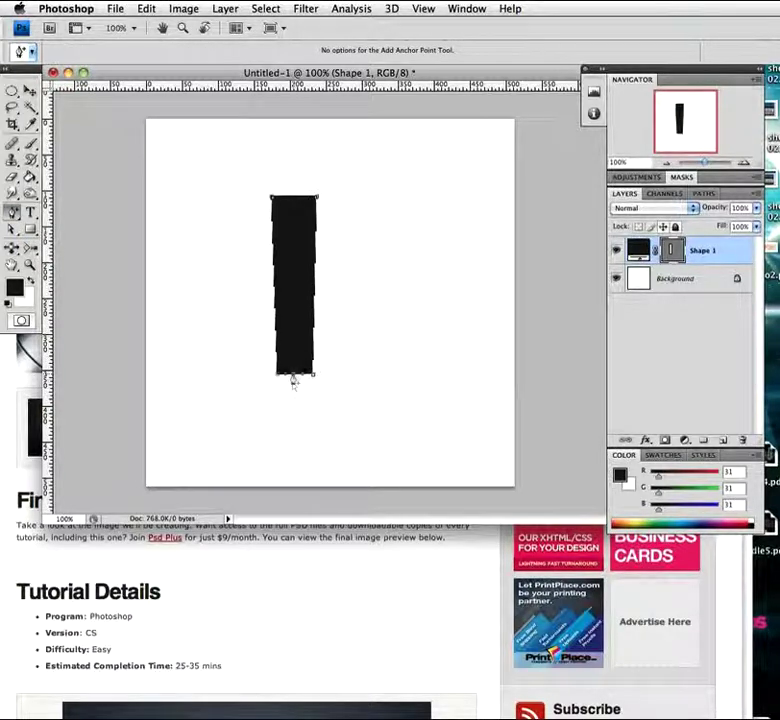
{"action": "key", "text": "a"}
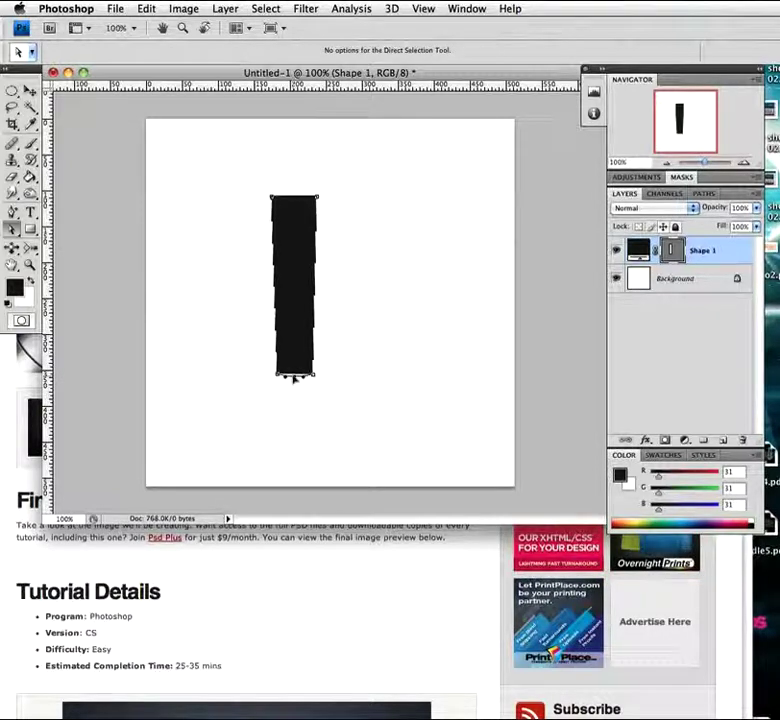
{"action": "left_click", "coordinate": [224, 313]}
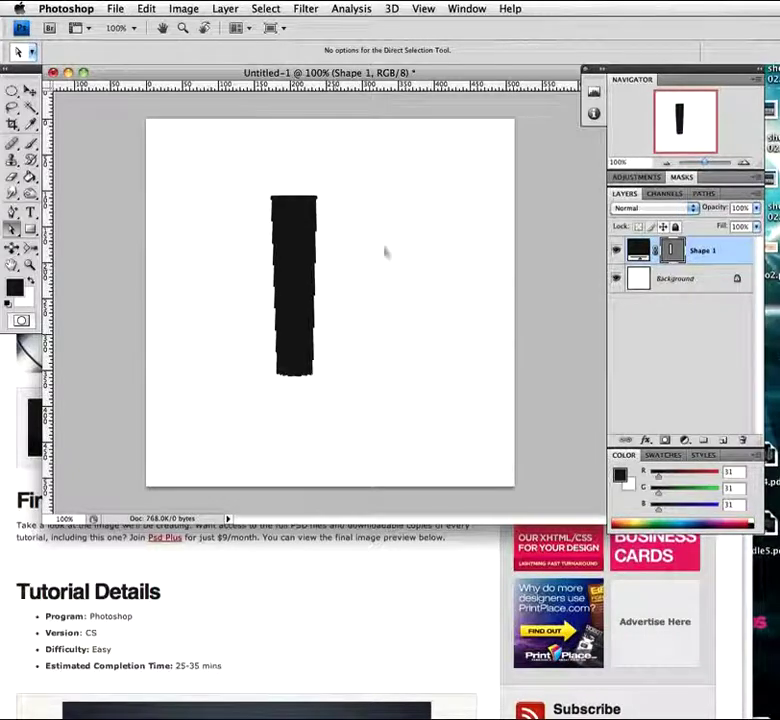
Open the layer style settings for Shape 1 and enable a Gradient Overlay
{"action": "double_click", "coordinate": [731, 255]}
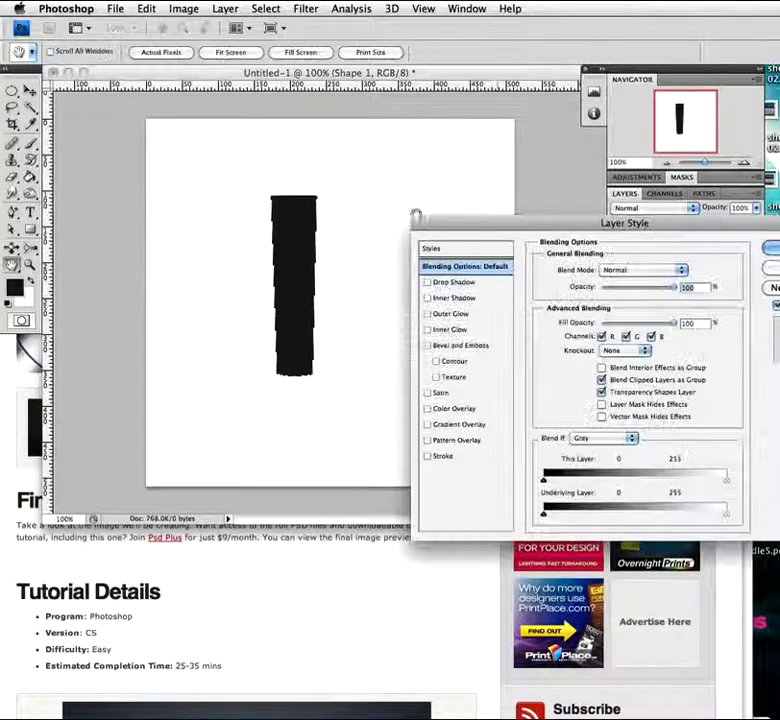
{"action": "left_click_drag", "start_coordinate": [463, 228], "coordinate": [169, 99]}
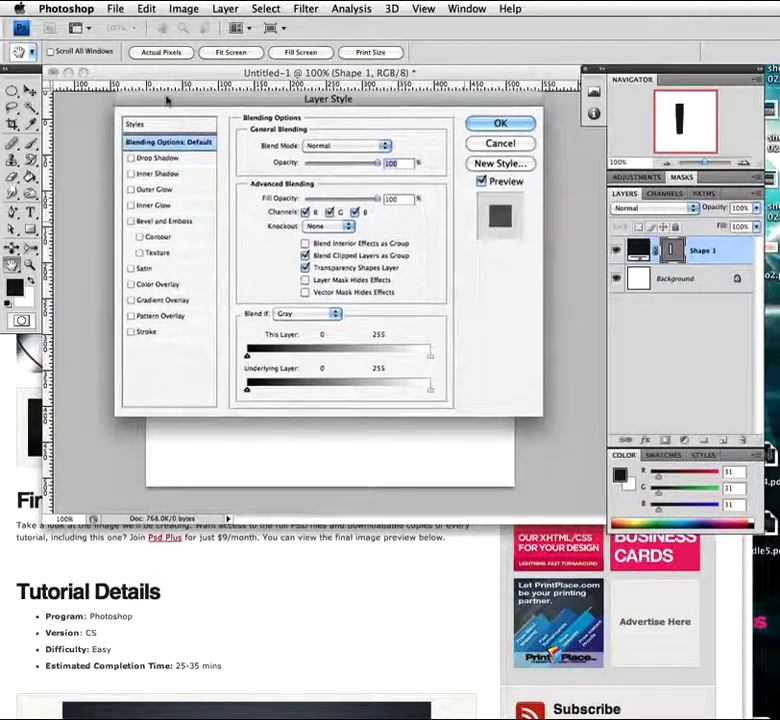
{"action": "left_click", "coordinate": [165, 300]}
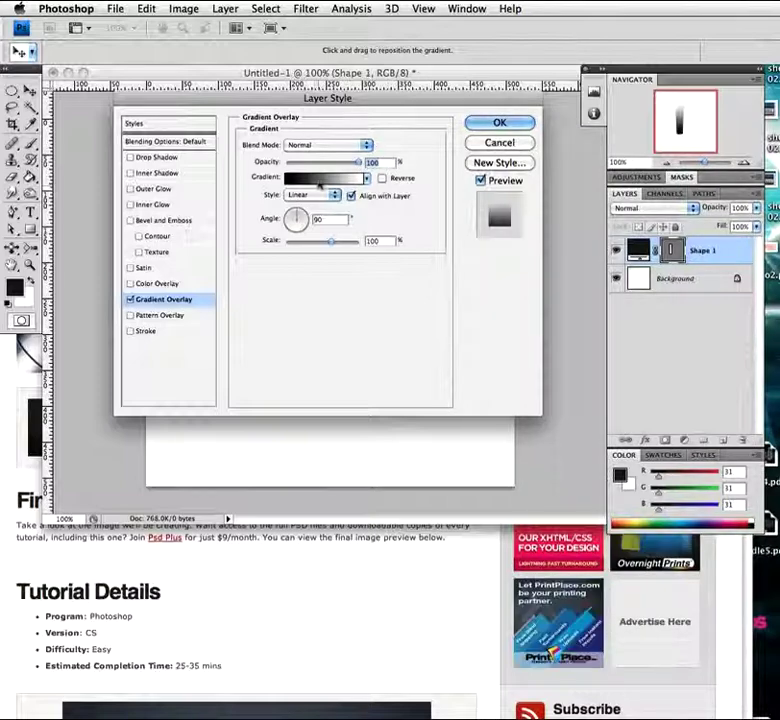
Edit the overlay's gradient and set its starting color stop at 0% to 3c3c3c
{"action": "left_click", "coordinate": [318, 179]}
{"action": "left_click_drag", "start_coordinate": [434, 112], "coordinate": [125, 85]}
{"action": "double_click", "coordinate": [116, 320]}
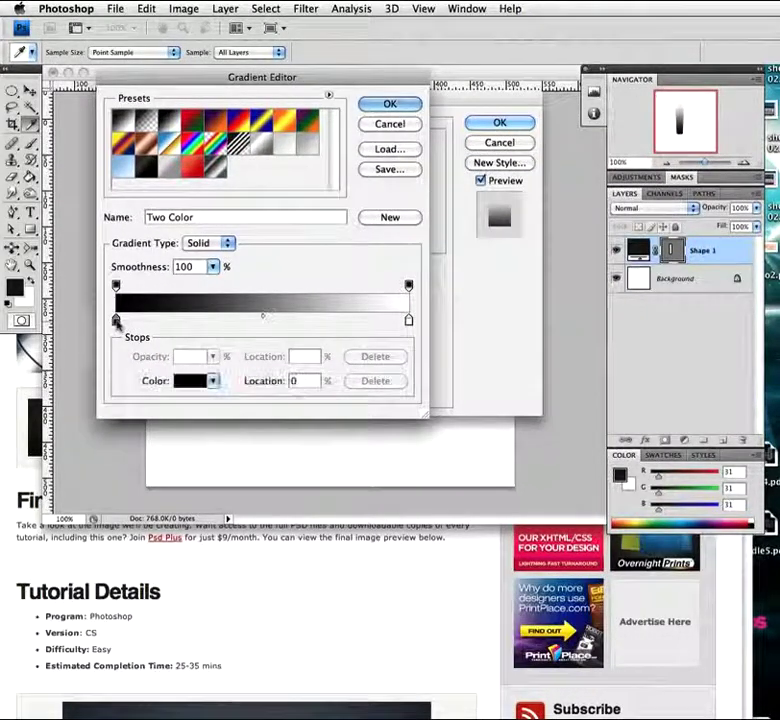
{"action": "left_click_drag", "start_coordinate": [527, 147], "coordinate": [293, 121]}
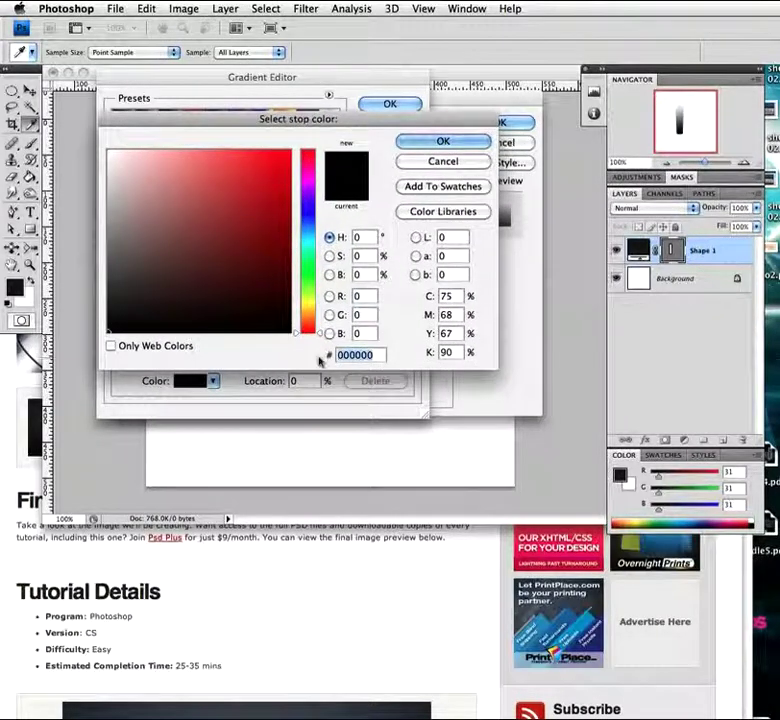
{"action": "type", "text": "3c"}
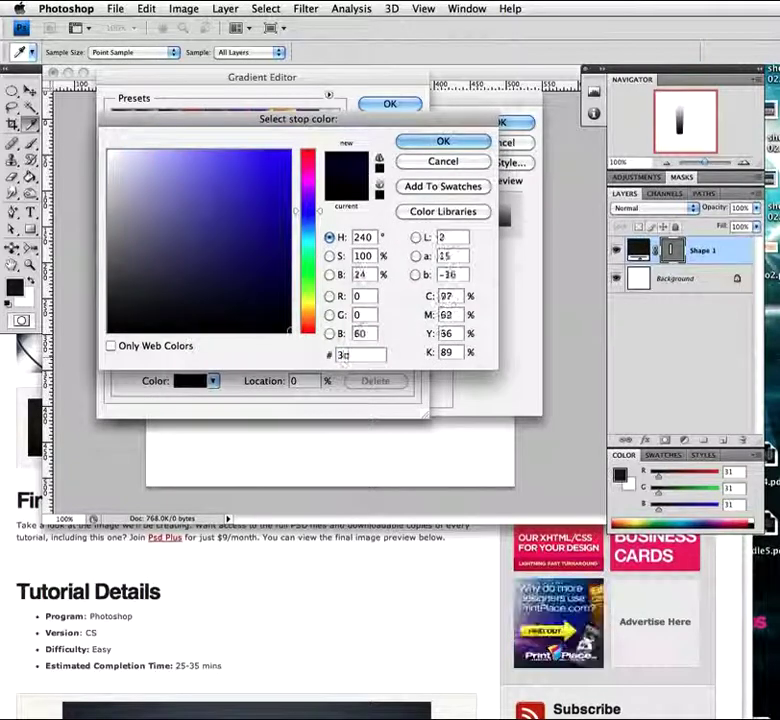
{"action": "type", "text": "3c3c"}
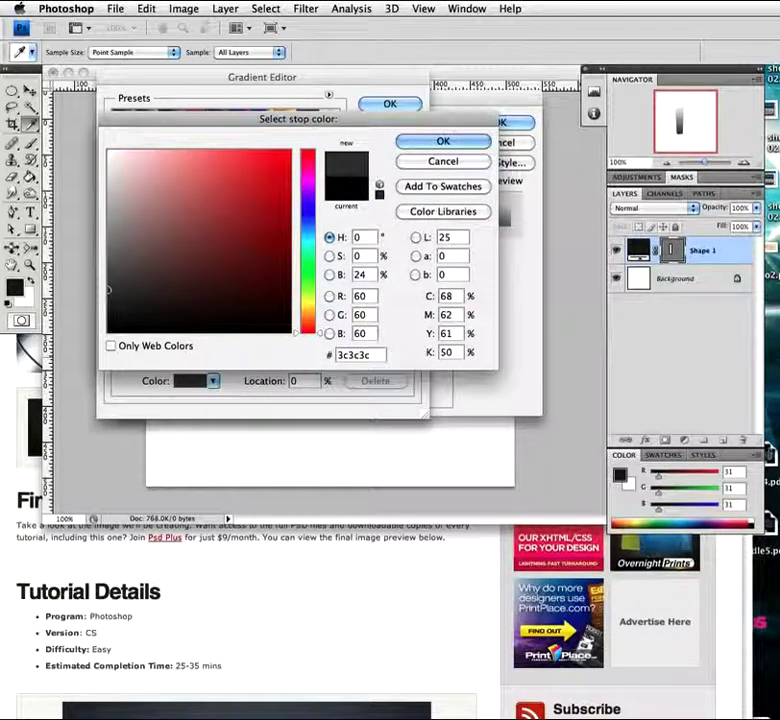
{"action": "left_click", "coordinate": [414, 140]}
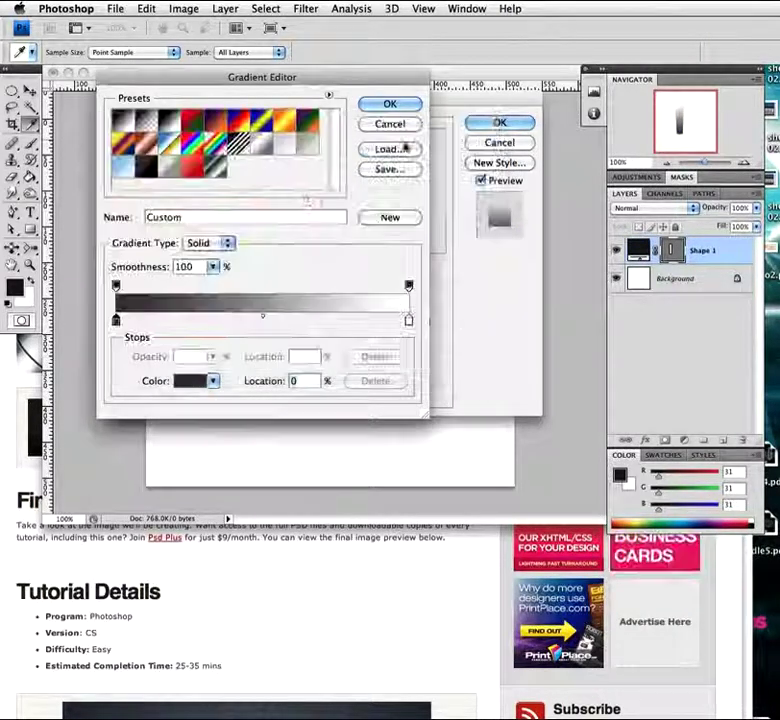
Add a color stop at 16% of the gradient and set its color to 6f6f6f
{"action": "left_click", "coordinate": [162, 322]}
{"action": "double_click", "coordinate": [162, 320]}
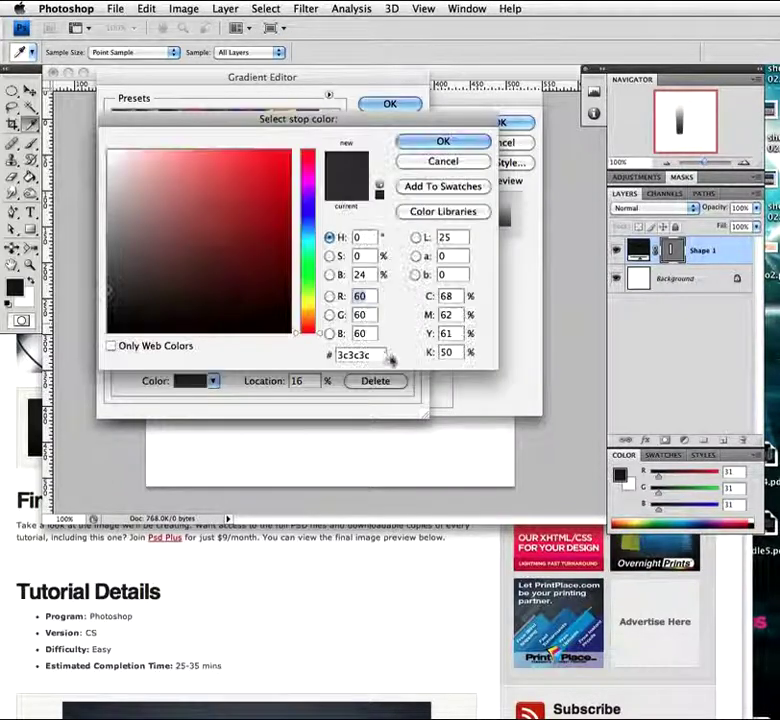
{"action": "left_click_drag", "start_coordinate": [374, 355], "coordinate": [305, 350]}
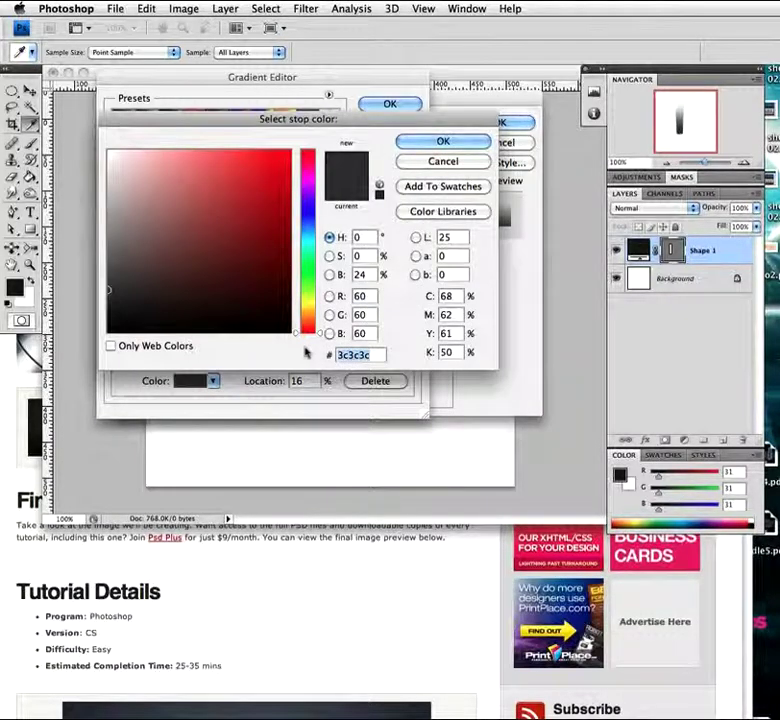
{"action": "type", "text": "6f6f6f"}
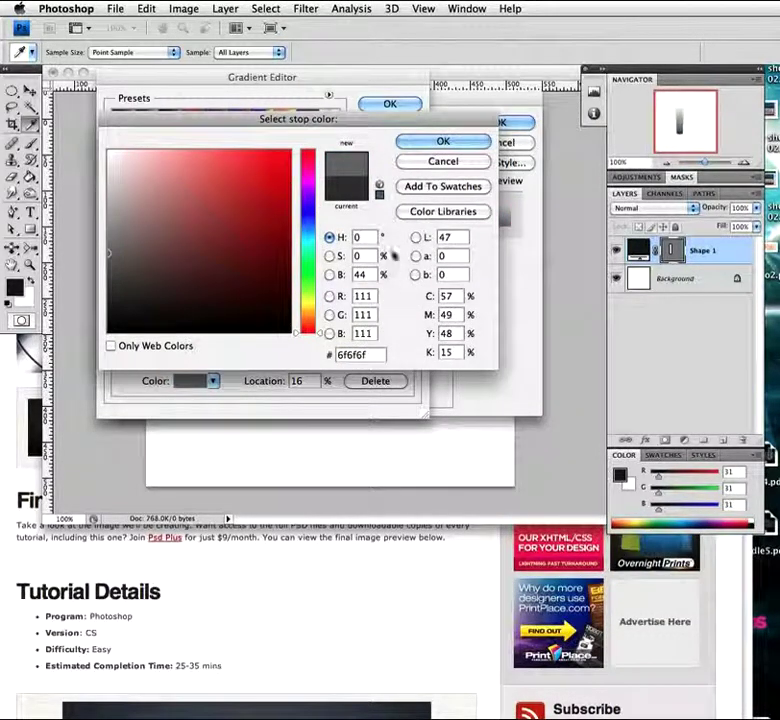
{"action": "left_click", "coordinate": [440, 142]}
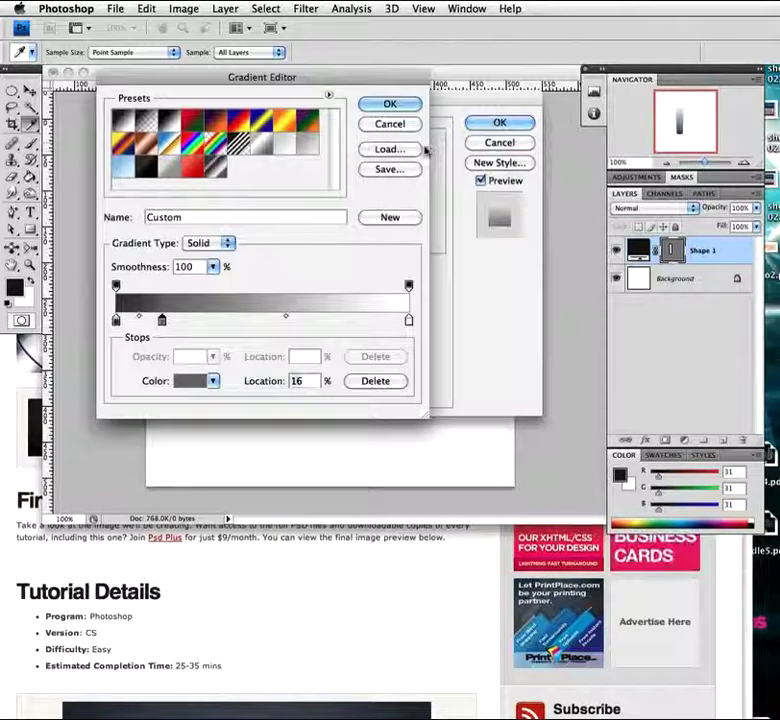
Add a white color stop at 53% of the gradient
{"action": "left_click", "coordinate": [272, 320]}
{"action": "double_click", "coordinate": [271, 320]}
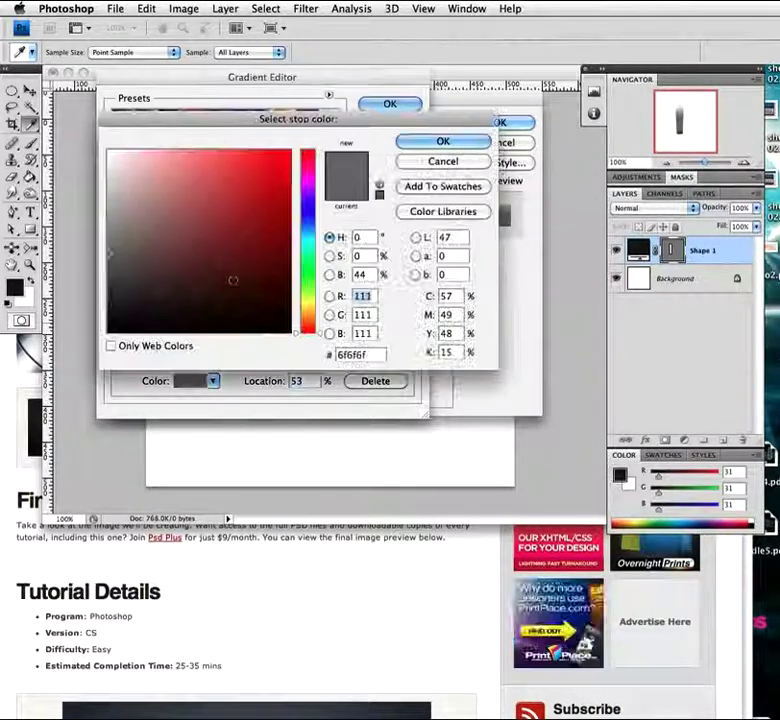
{"action": "left_click", "coordinate": [109, 151]}
{"action": "left_click", "coordinate": [443, 142]}
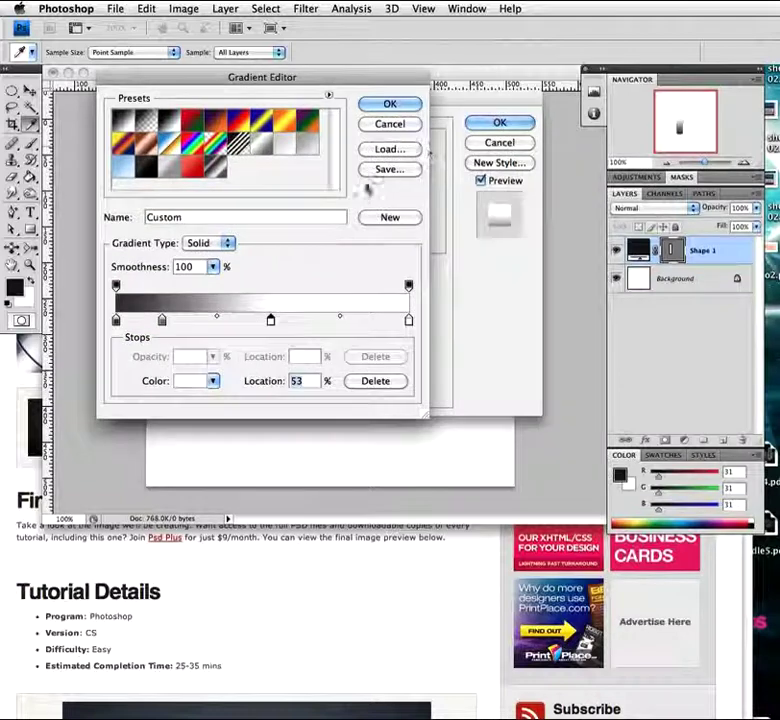
Add a color stop at 75% of the gradient and set its color to b0b0b0
{"action": "double_click", "coordinate": [336, 321]}
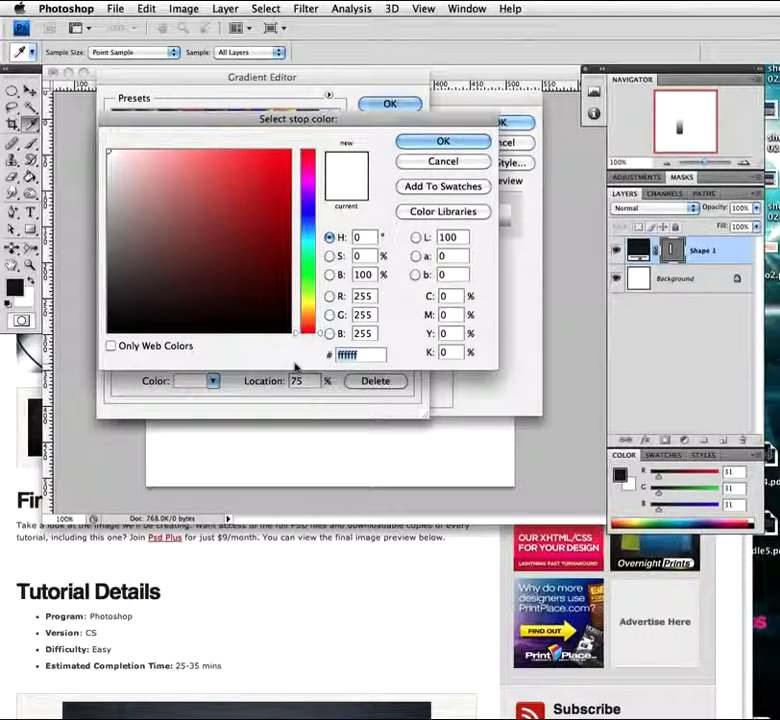
{"action": "type", "text": "b0b0b0"}
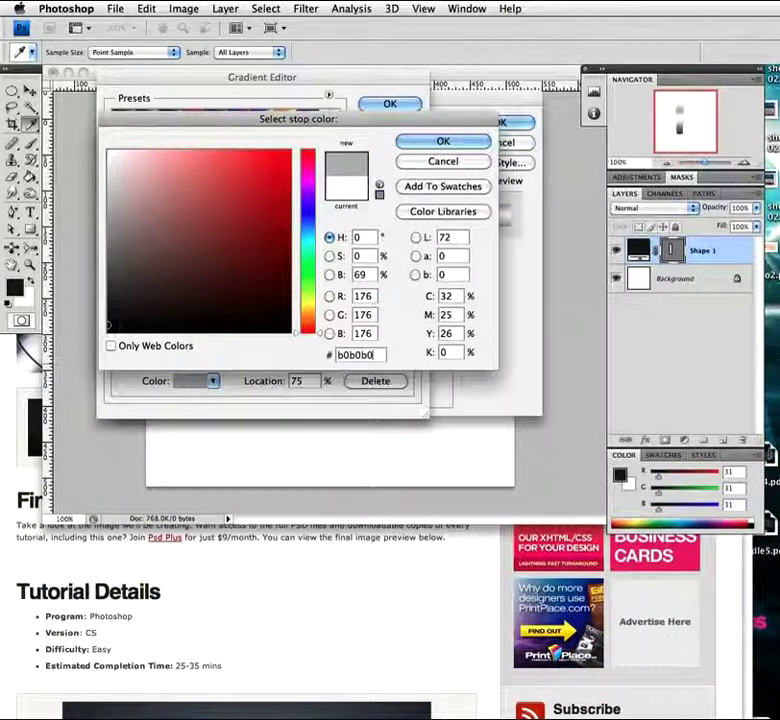
{"action": "left_click", "coordinate": [445, 142]}
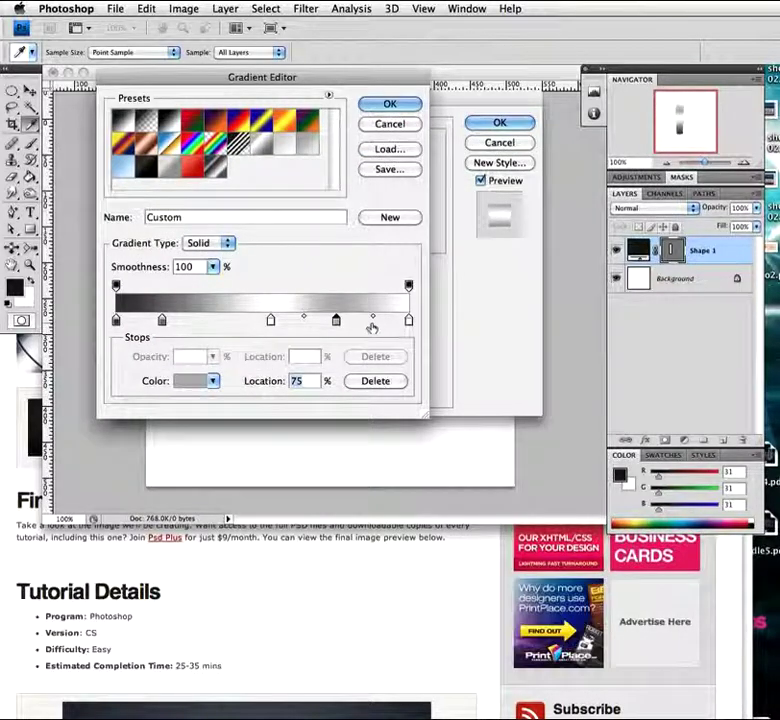
Add a color stop at 87% of the gradient and set its color to 7b7b7b
{"action": "double_click", "coordinate": [371, 322]}
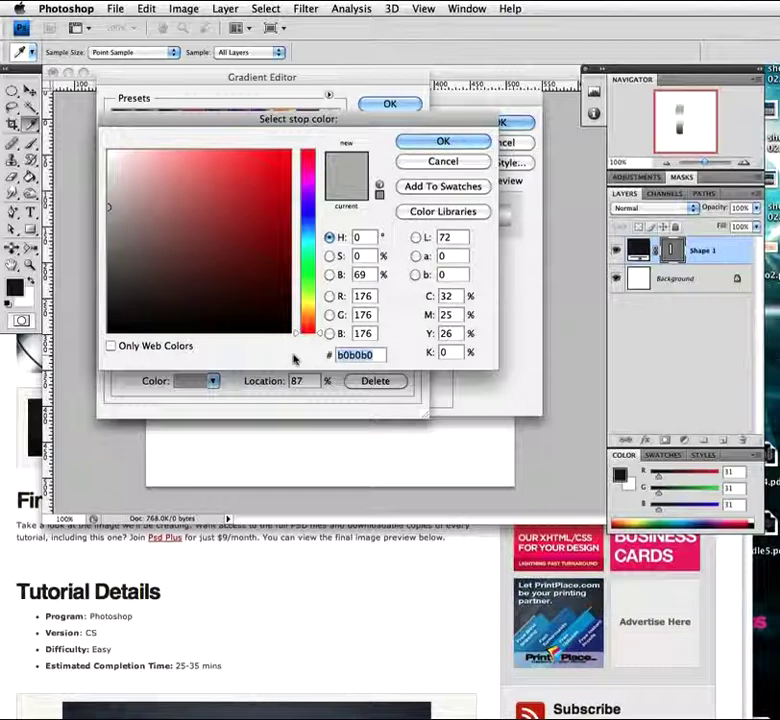
{"action": "type", "text": "7b7b7b"}
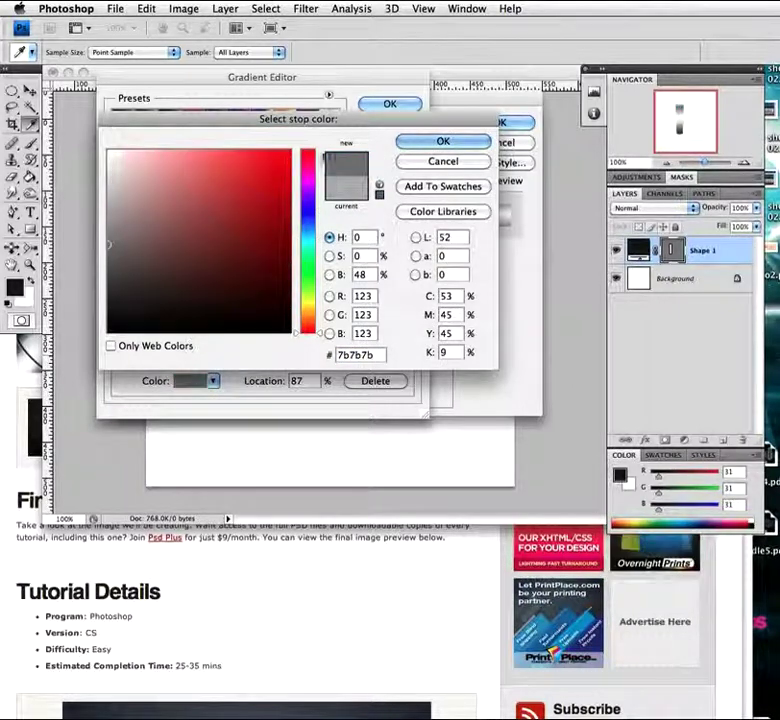
{"action": "left_click", "coordinate": [420, 142]}
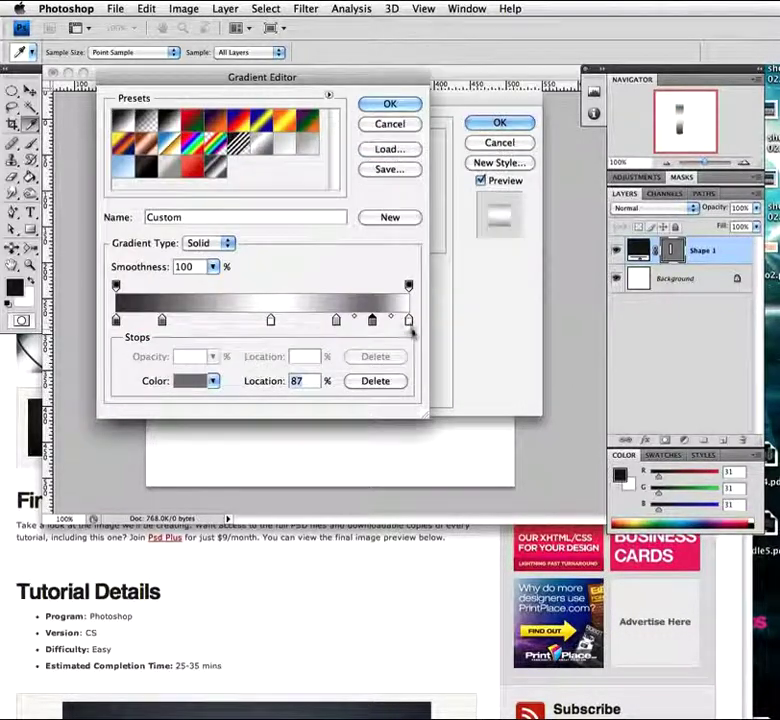
Set the gradient's end color stop at 100% to black, 000000
{"action": "double_click", "coordinate": [408, 320]}
{"action": "left_click", "coordinate": [280, 331]}
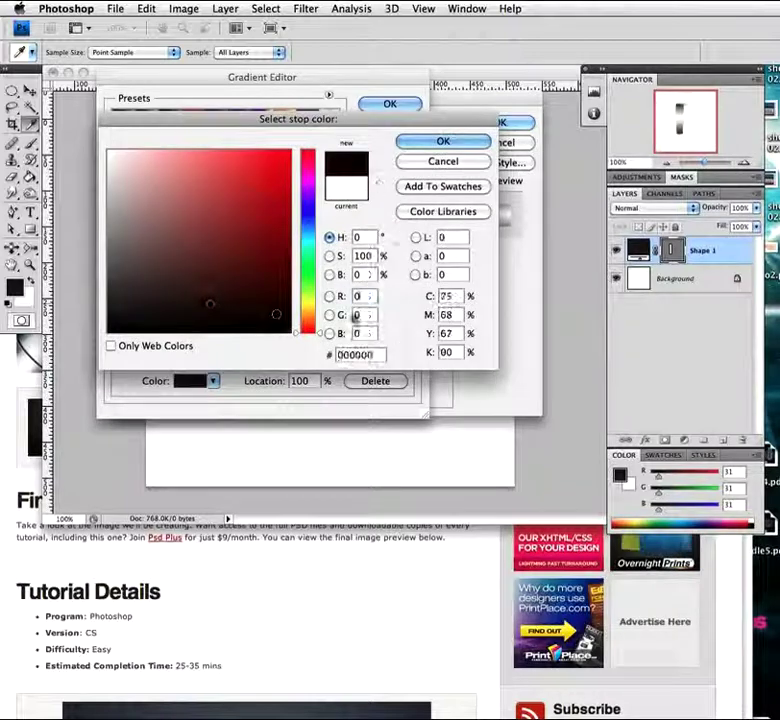
{"action": "left_click", "coordinate": [424, 146]}
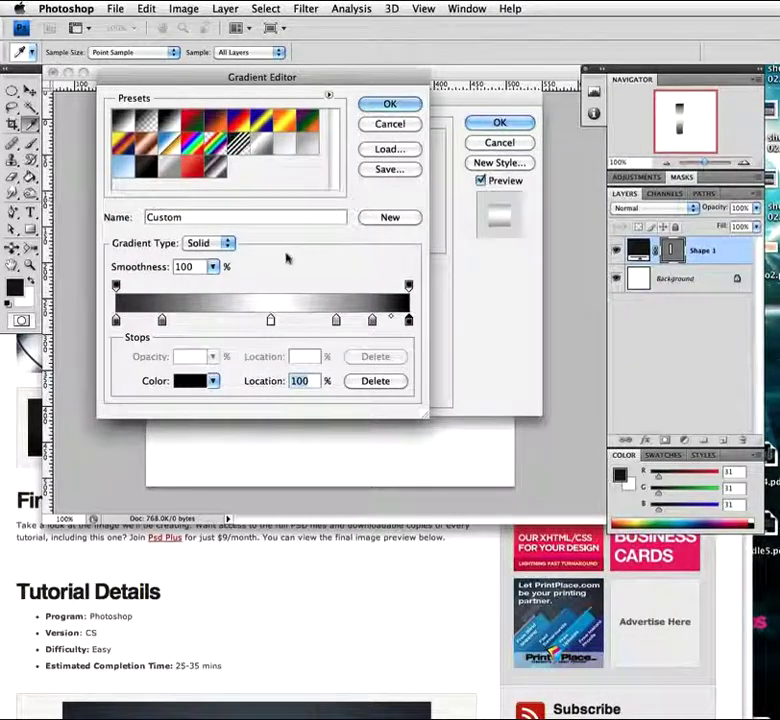
Move the white color stop to 49% and accept the edited gradient
{"action": "left_click_drag", "start_coordinate": [275, 78], "coordinate": [318, 212]}
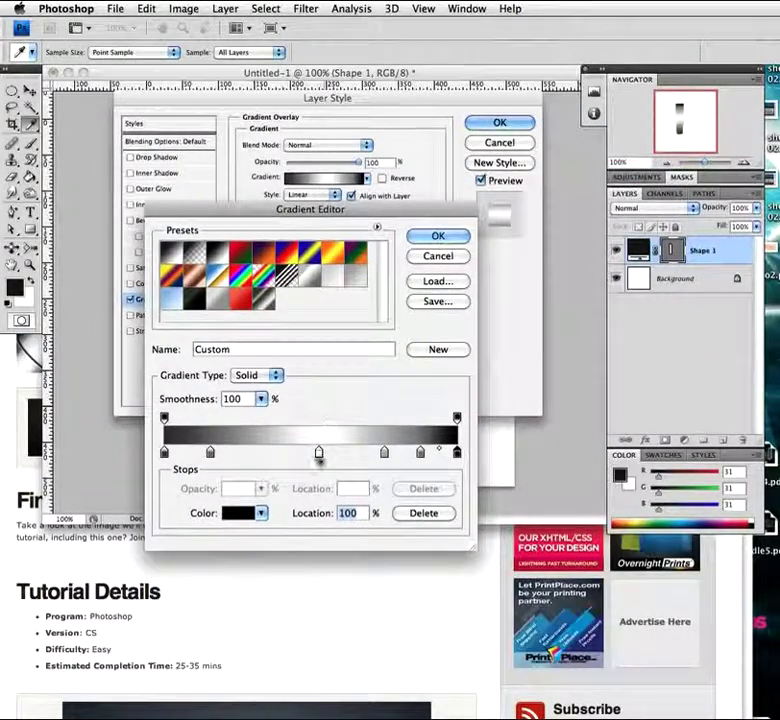
{"action": "left_click_drag", "start_coordinate": [318, 453], "coordinate": [307, 453]}
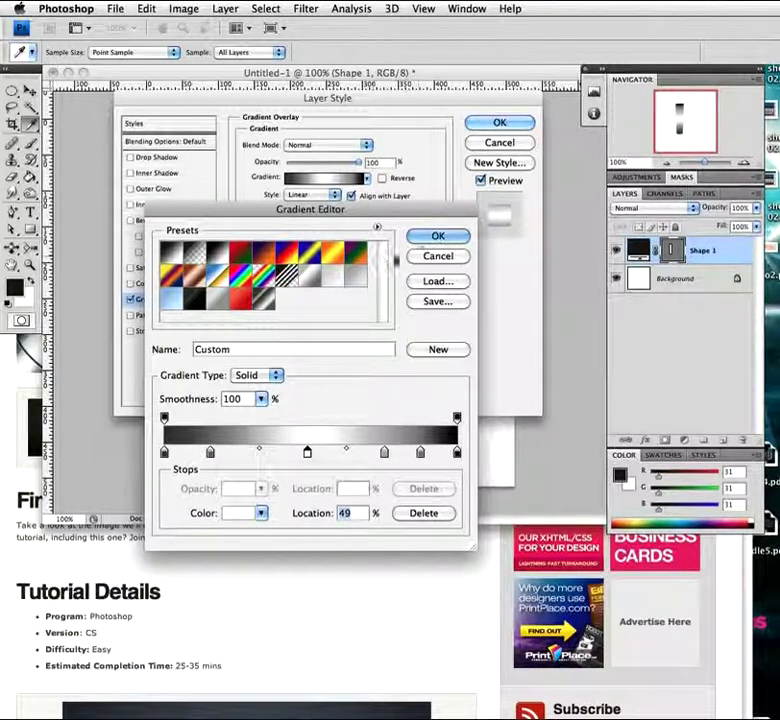
{"action": "left_click", "coordinate": [421, 238]}
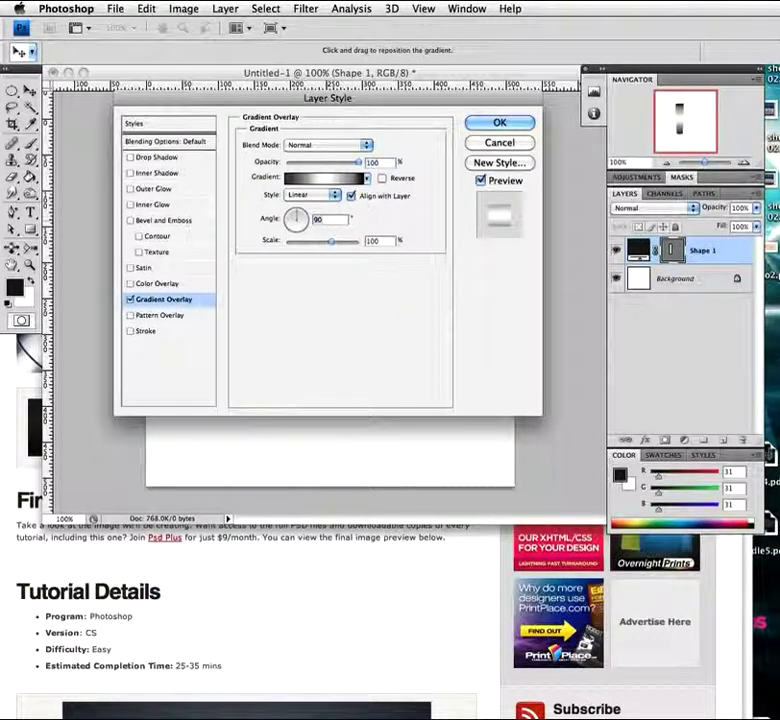
Set the gradient overlay's angle to 0° and its scale to 95%, and apply the layer style
{"action": "left_click_drag", "start_coordinate": [294, 222], "coordinate": [303, 219]}
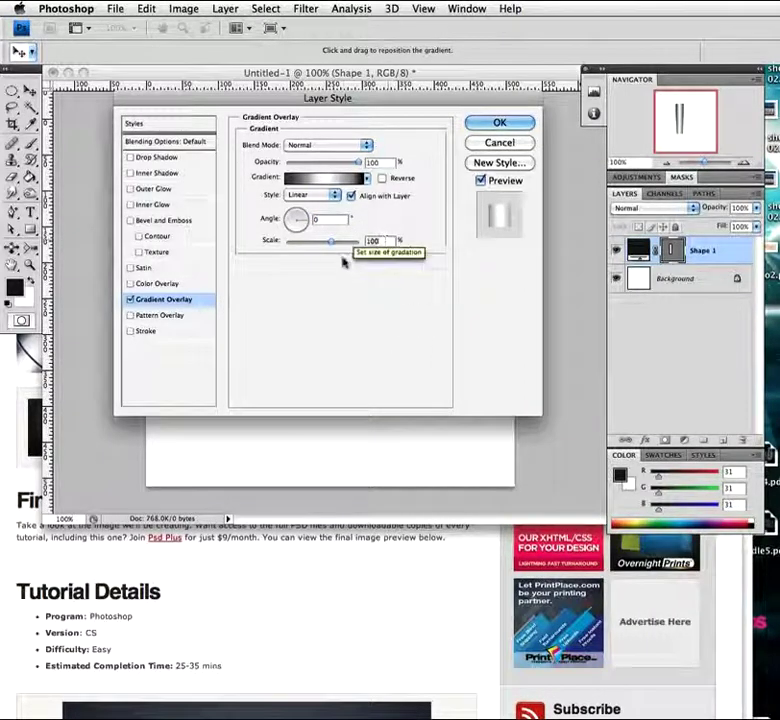
{"action": "key", "text": "Tab"}
{"action": "type", "text": "9"}
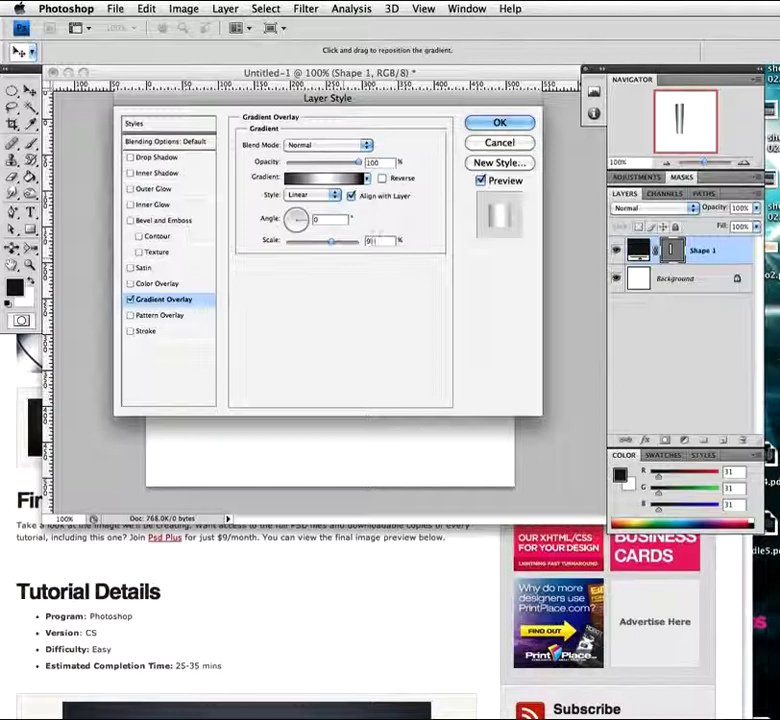
{"action": "type", "text": "5"}
{"action": "left_click", "coordinate": [499, 122]}
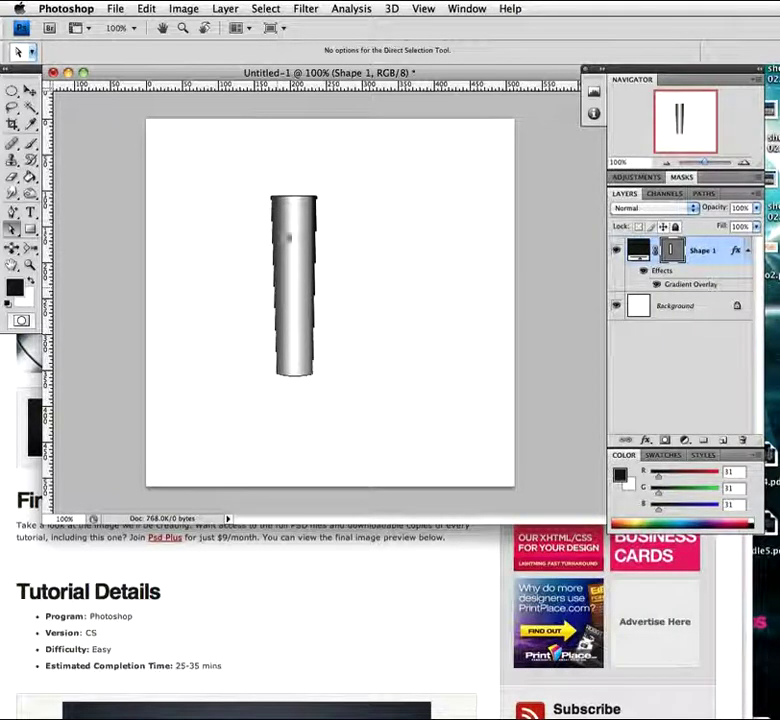
Examine the pen body's gradient shading and edges up close without its path outline
{"action": "key", "text": "z"}
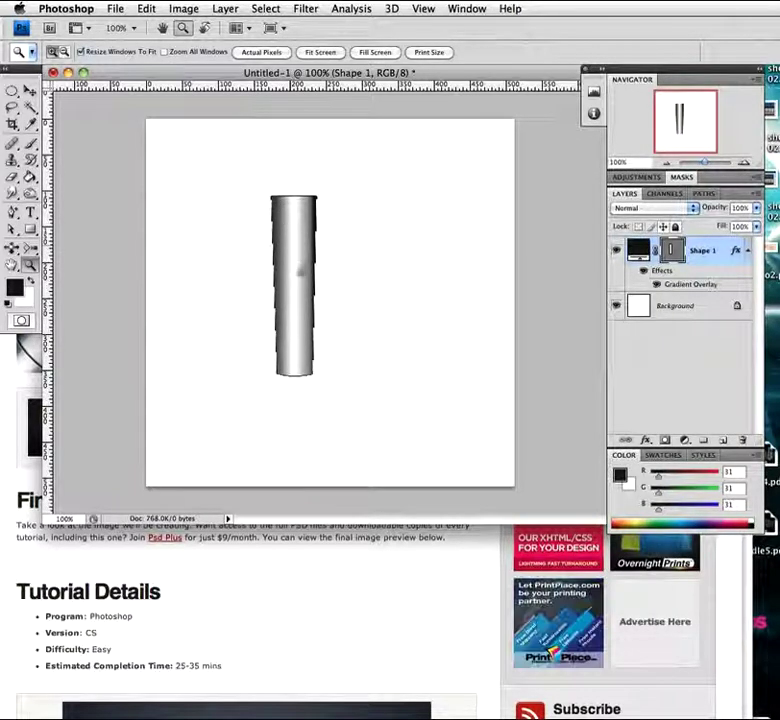
{"action": "left_click", "coordinate": [299, 284]}
{"action": "left_click", "coordinate": [335, 409]}
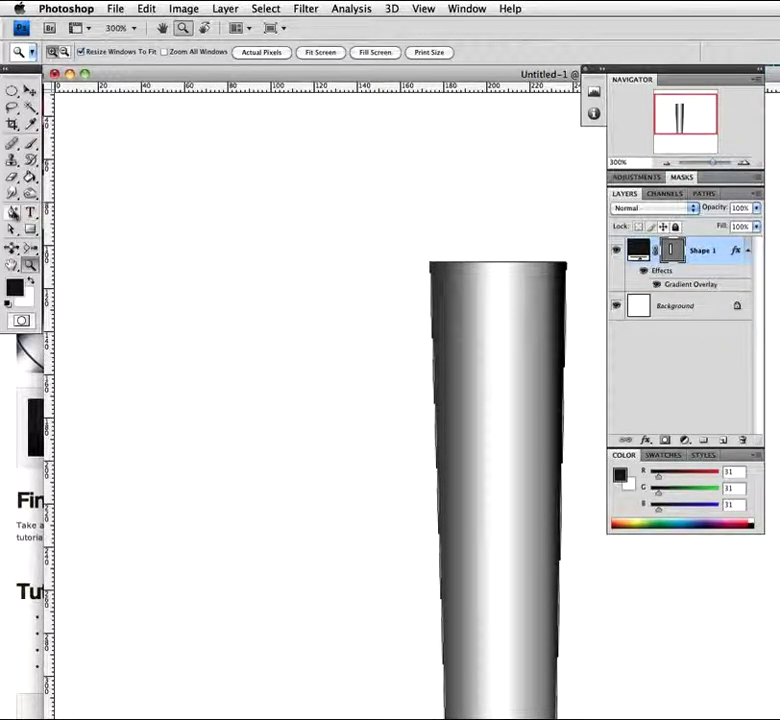
{"action": "left_click", "coordinate": [12, 211]}
{"action": "left_click", "coordinate": [62, 209]}
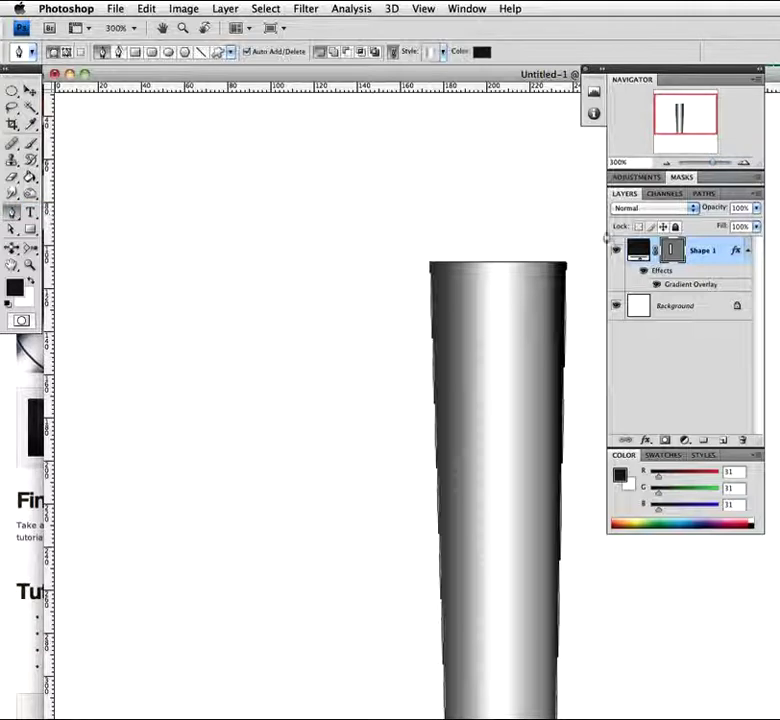
{"action": "left_click", "coordinate": [685, 306]}
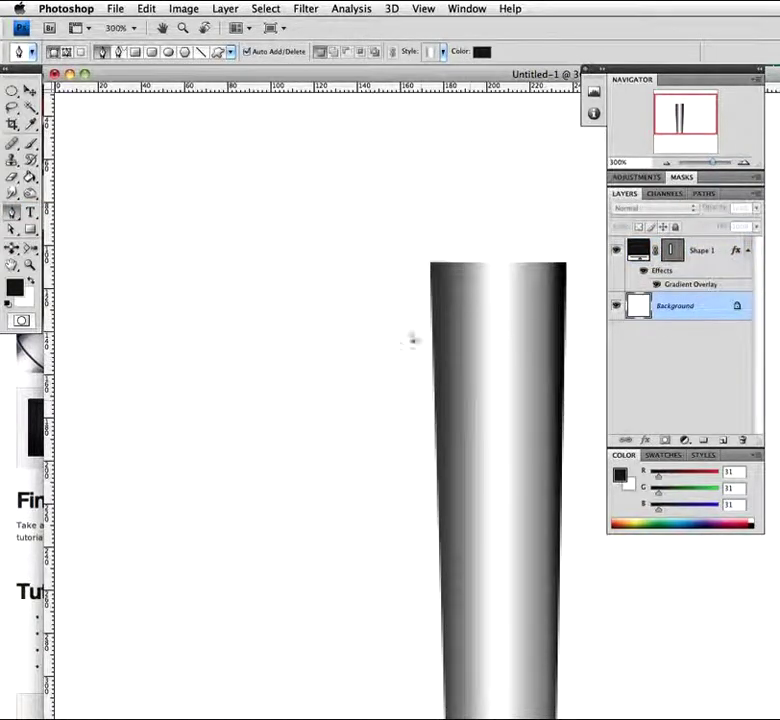
{"action": "key", "text": "z"}
{"action": "left_click", "coordinate": [373, 372], "text": "alt"}
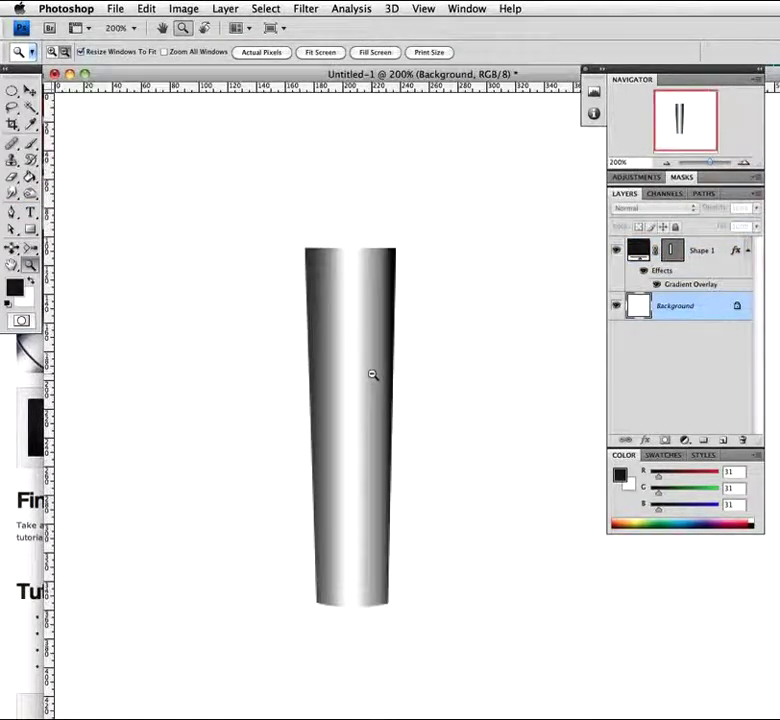
{"action": "left_click", "coordinate": [376, 372], "text": "alt"}
{"action": "key", "text": "p"}
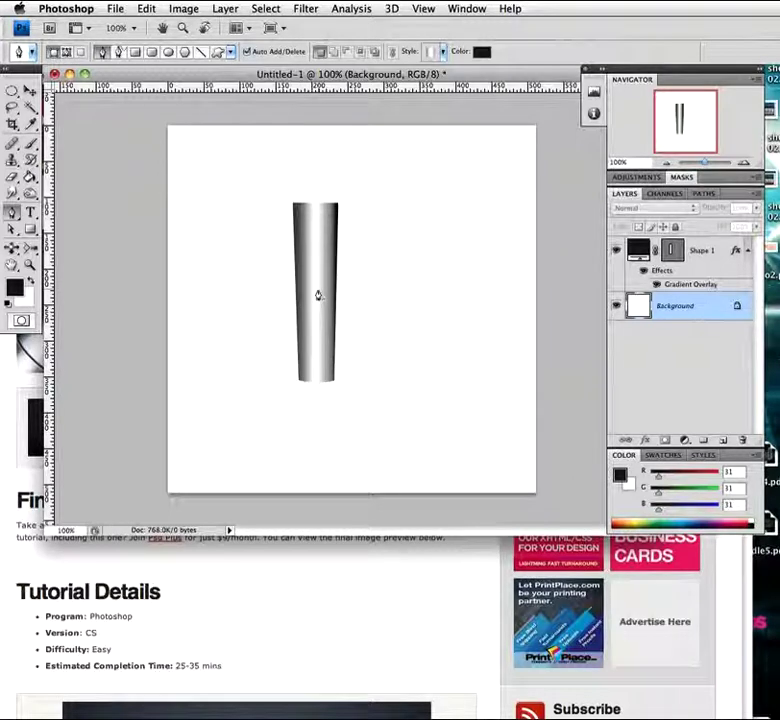
{"action": "key", "text": "z"}
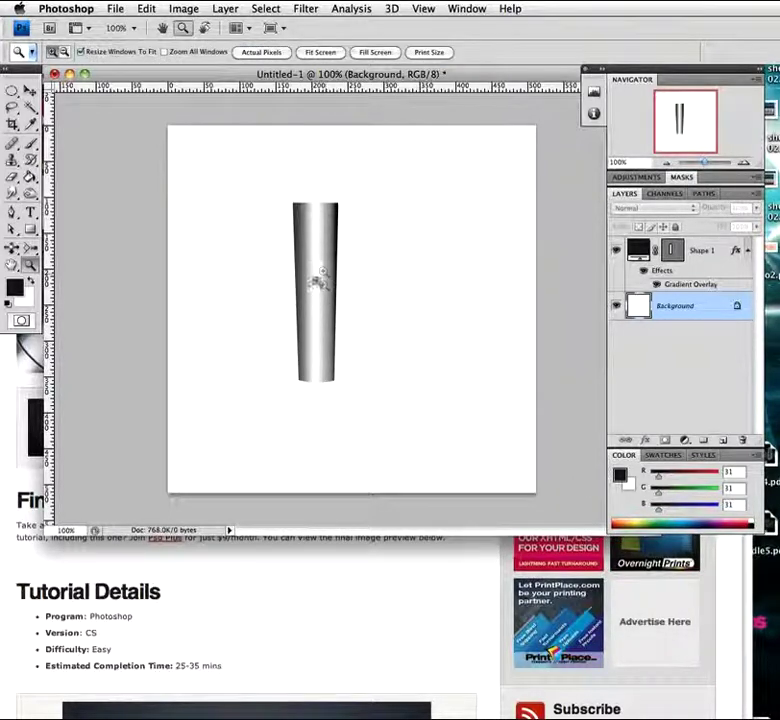
{"action": "left_click_drag", "start_coordinate": [315, 299], "coordinate": [342, 266]}
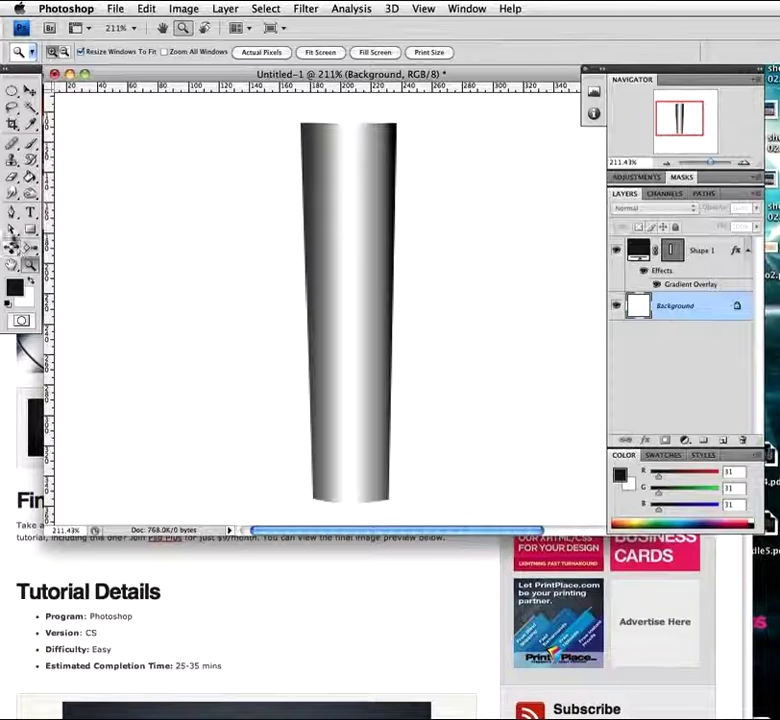
Create a new empty layer directly above Shape 1
{"action": "key", "text": "p"}
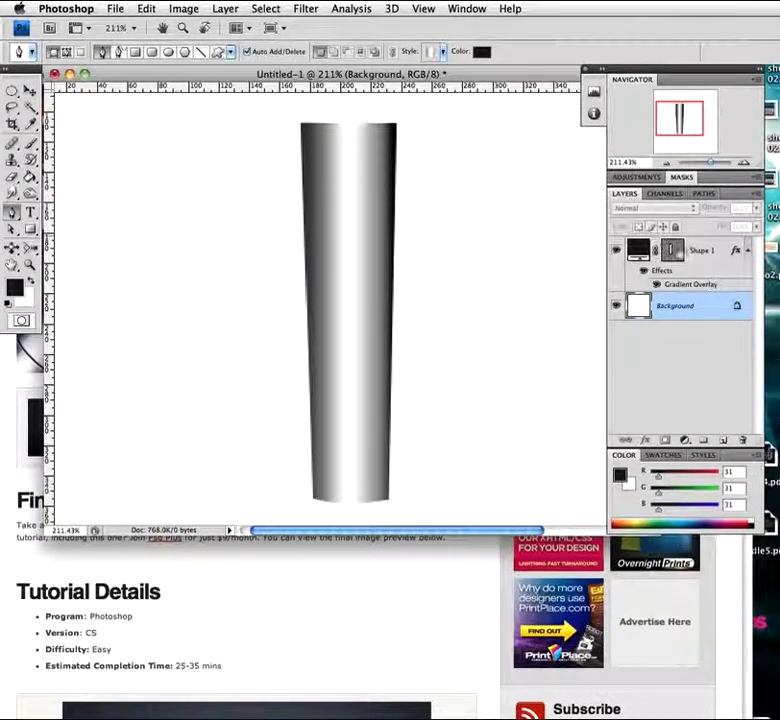
{"action": "left_click", "coordinate": [693, 257]}
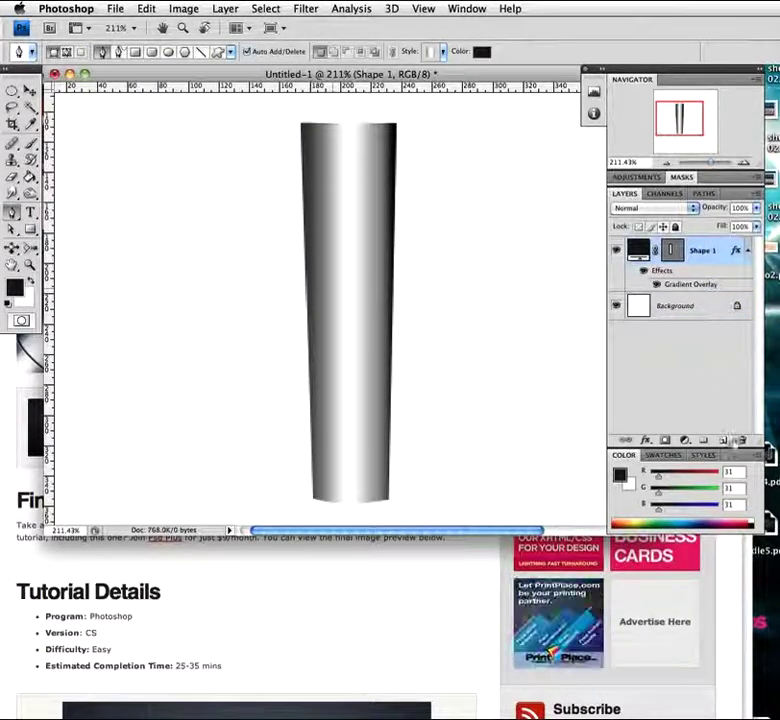
{"action": "key", "text": "super+alt+shift+n"}
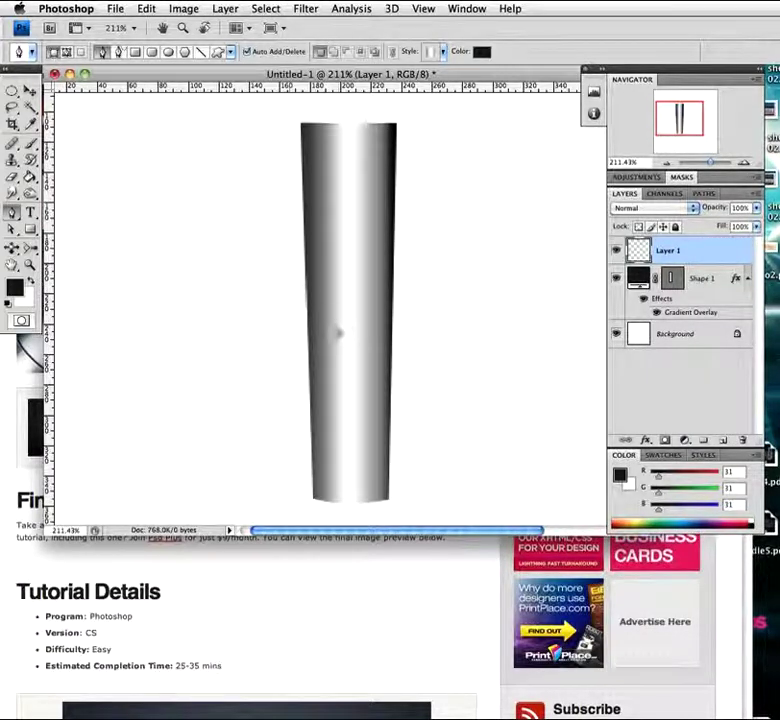
Trace a second tapered Pen tool shape over the body, ending just above its lower edge, and clear the new shape's layer style
{"action": "left_click", "coordinate": [297, 126]}
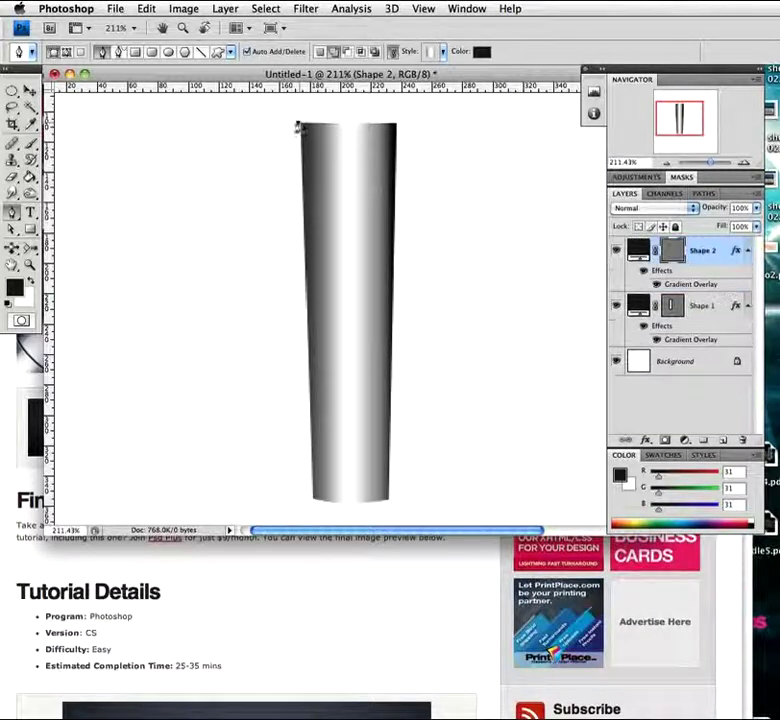
{"action": "left_click", "coordinate": [398, 124]}
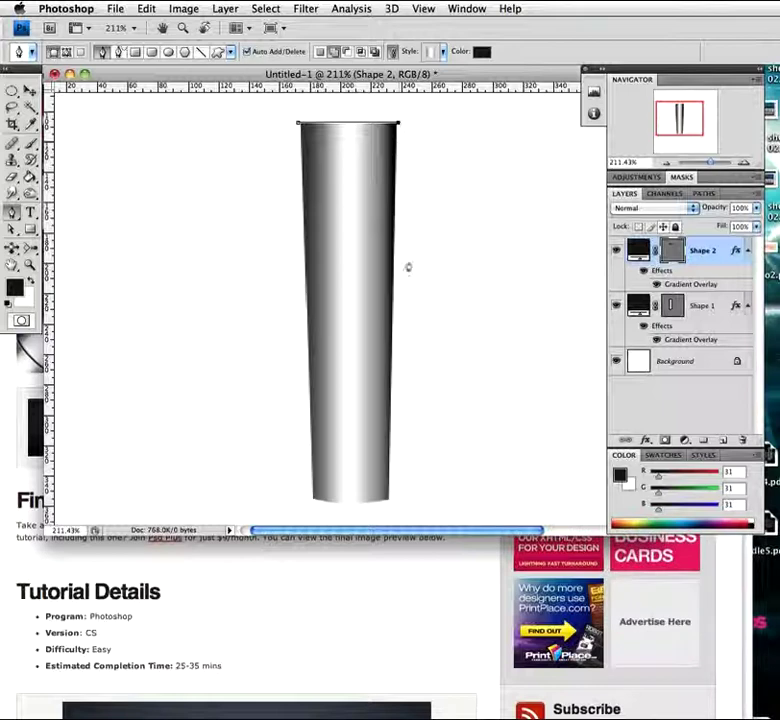
{"action": "left_click", "coordinate": [388, 494]}
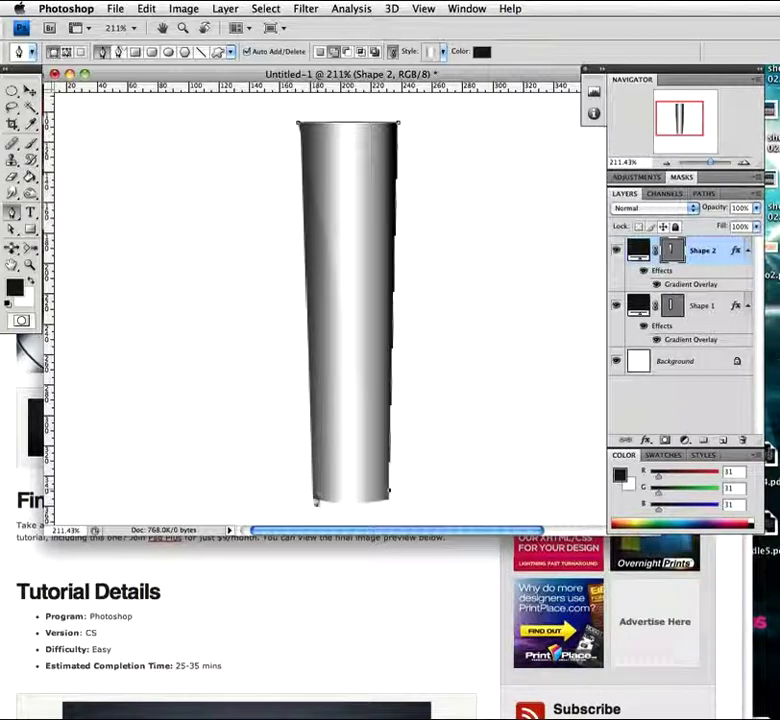
{"action": "left_click", "coordinate": [312, 494]}
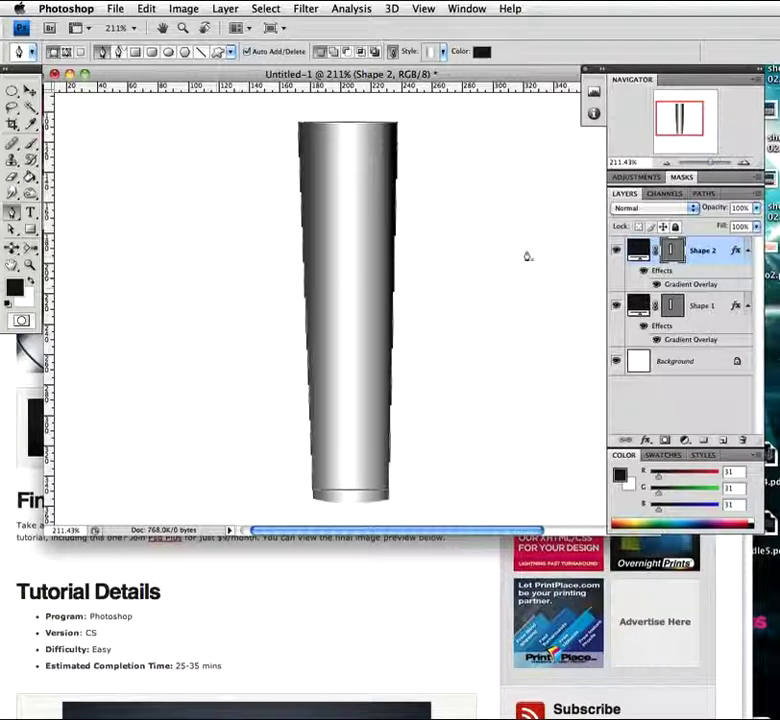
{"action": "right_click", "coordinate": [703, 249]}
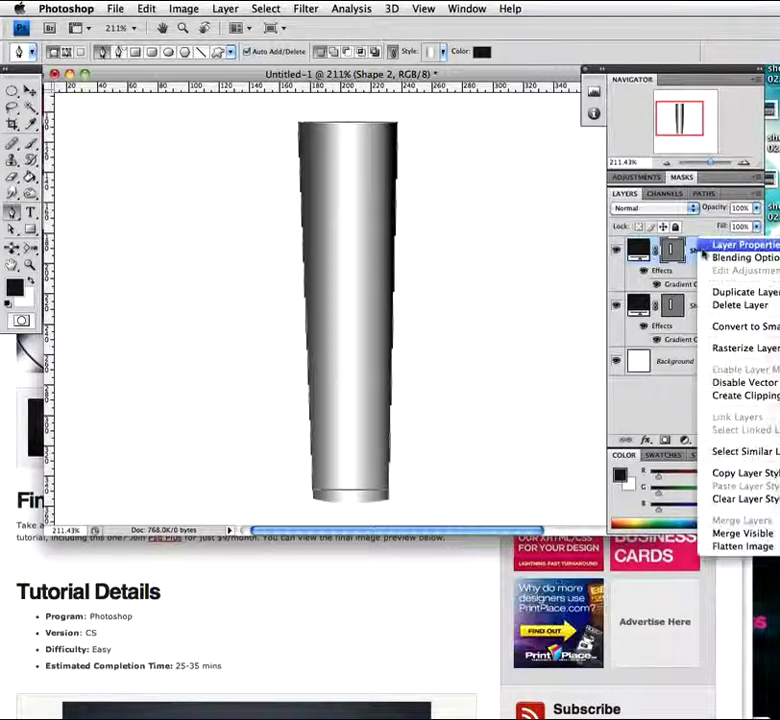
{"action": "left_click", "coordinate": [738, 506]}
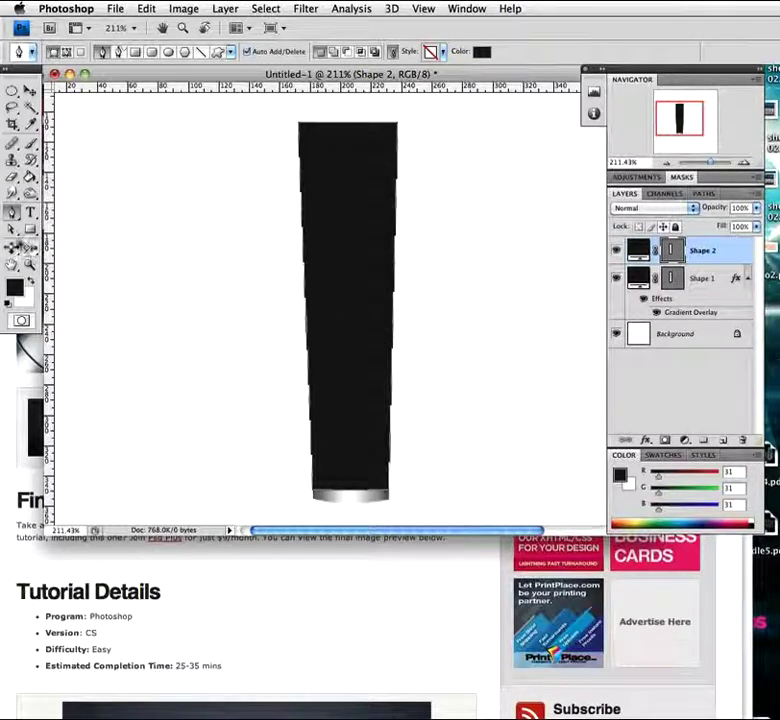
Add an anchor point midway along Shape 2's lower edge and pull it down so the edge curves like the body's end
{"action": "key", "text": "a"}
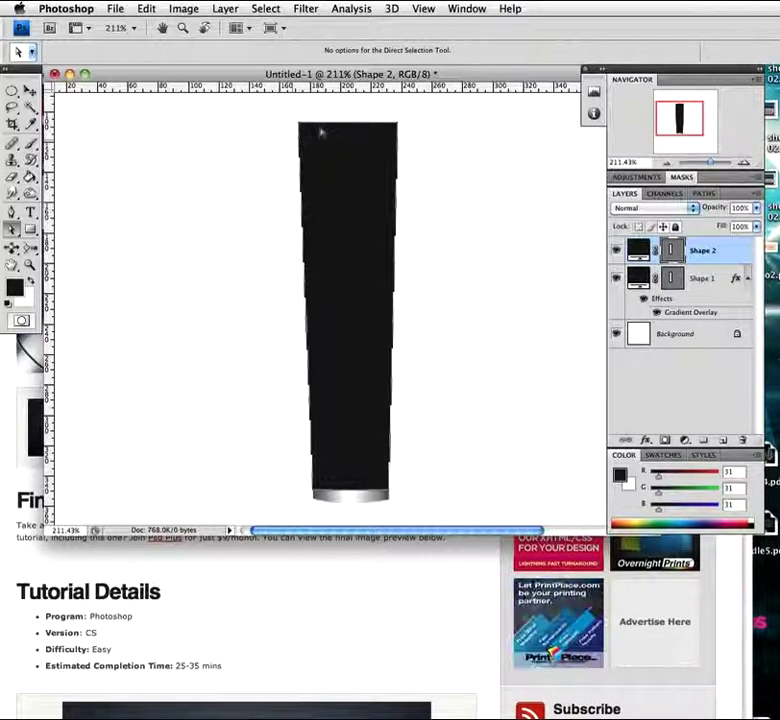
{"action": "left_click_drag", "start_coordinate": [12, 212], "coordinate": [42, 237]}
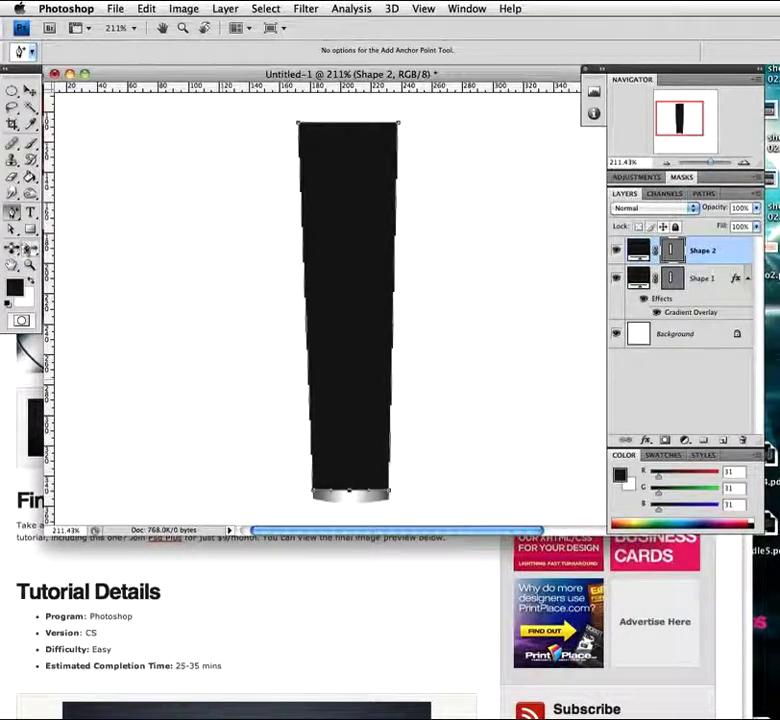
{"action": "left_click", "coordinate": [12, 228]}
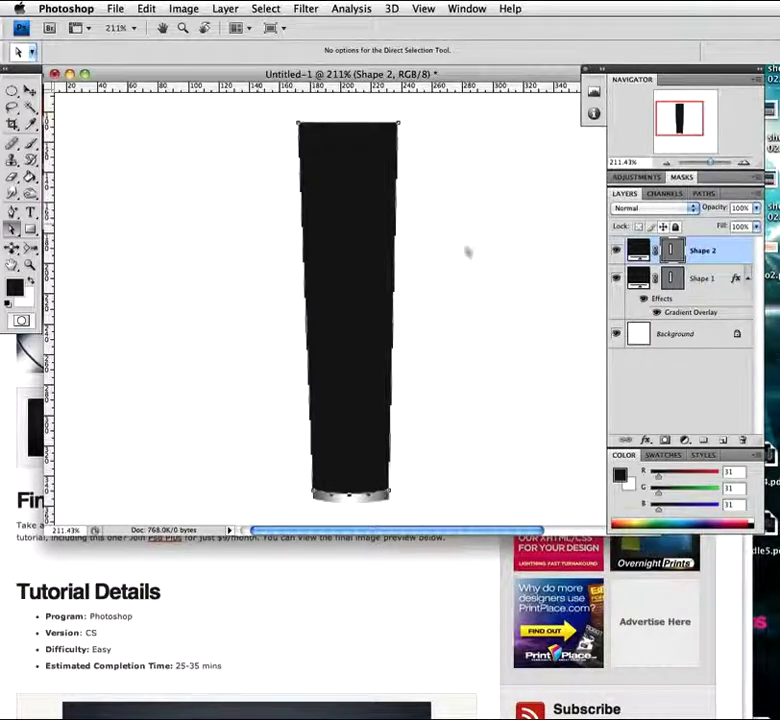
{"action": "left_click", "coordinate": [704, 279]}
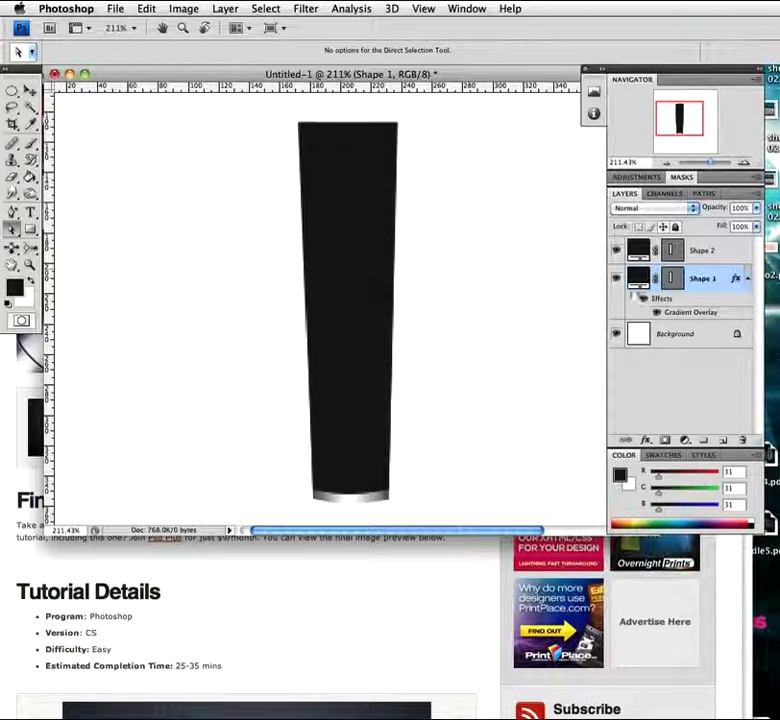
Rename the Shape 2 layer as body
{"action": "left_click", "coordinate": [706, 251]}
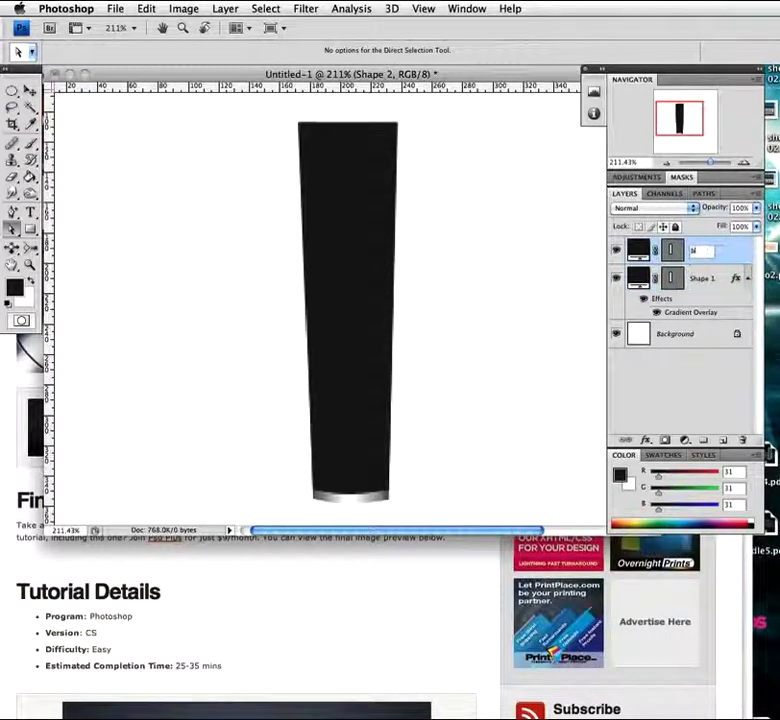
{"action": "type", "text": "body"}
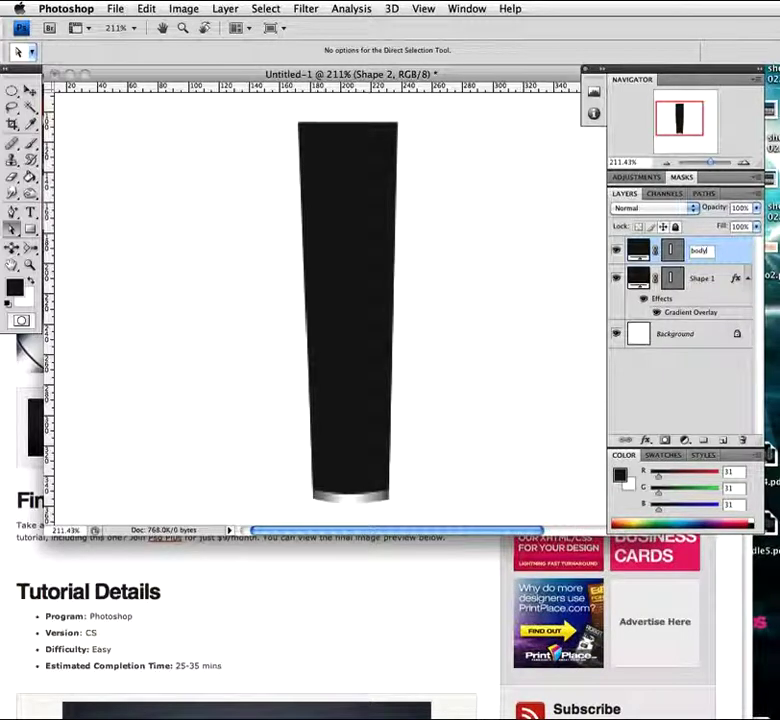
{"action": "key", "text": "Return"}
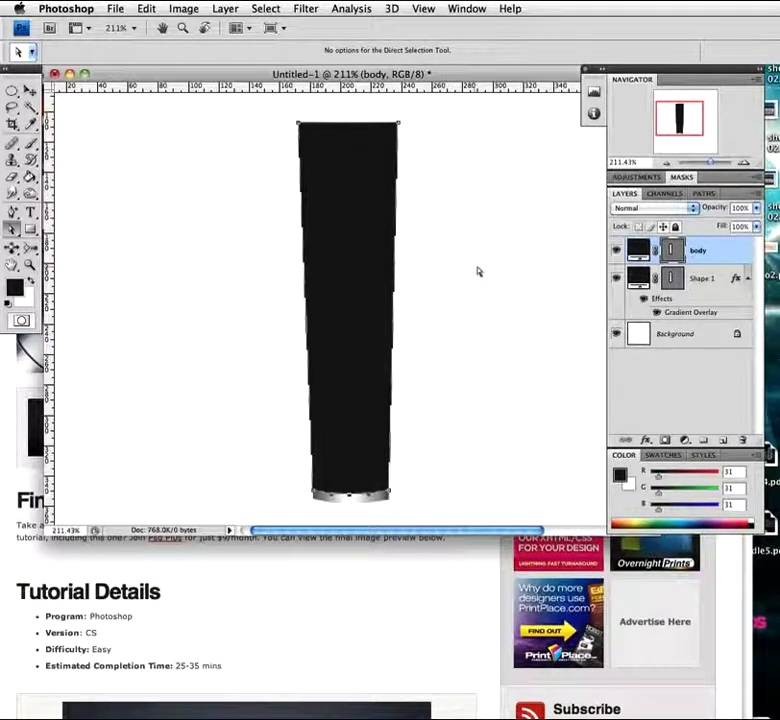
Create a new layer above body, fill it with white inside the body shape's outline, and clear the selection
{"action": "key", "text": "super+shift+alt+n"}
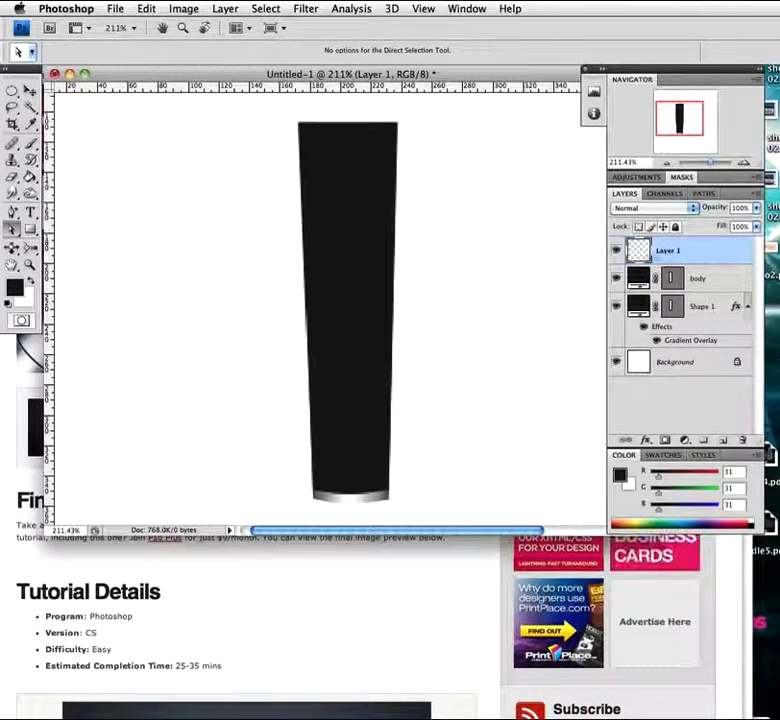
{"action": "left_click_drag", "start_coordinate": [692, 261], "coordinate": [674, 278]}
{"action": "left_click", "coordinate": [674, 278], "text": "super"}
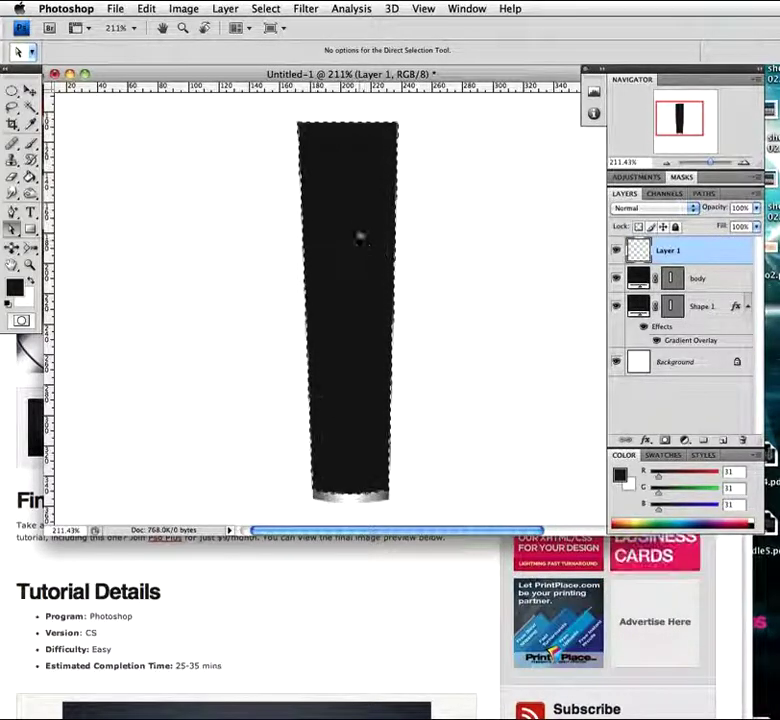
{"action": "left_click", "coordinate": [30, 177]}
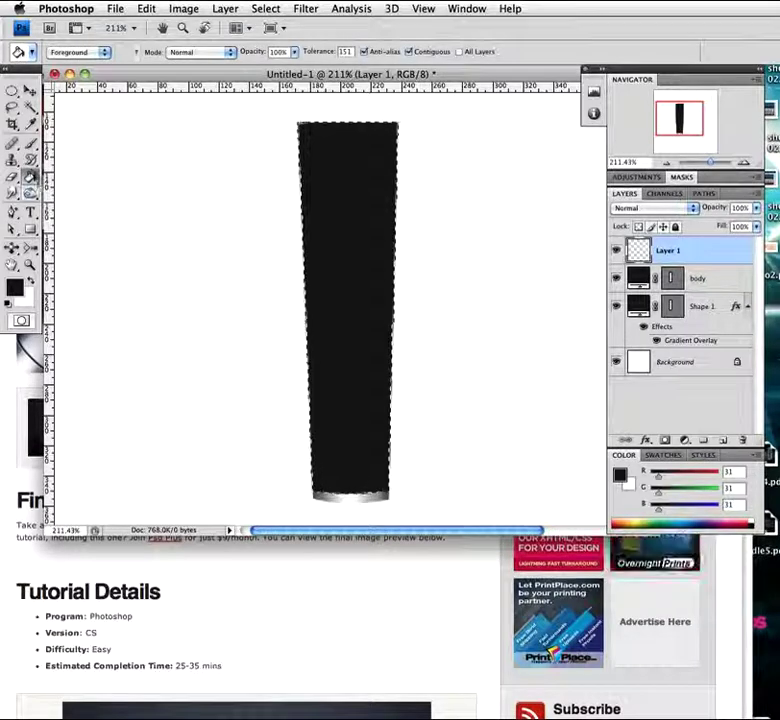
{"action": "key", "text": "x"}
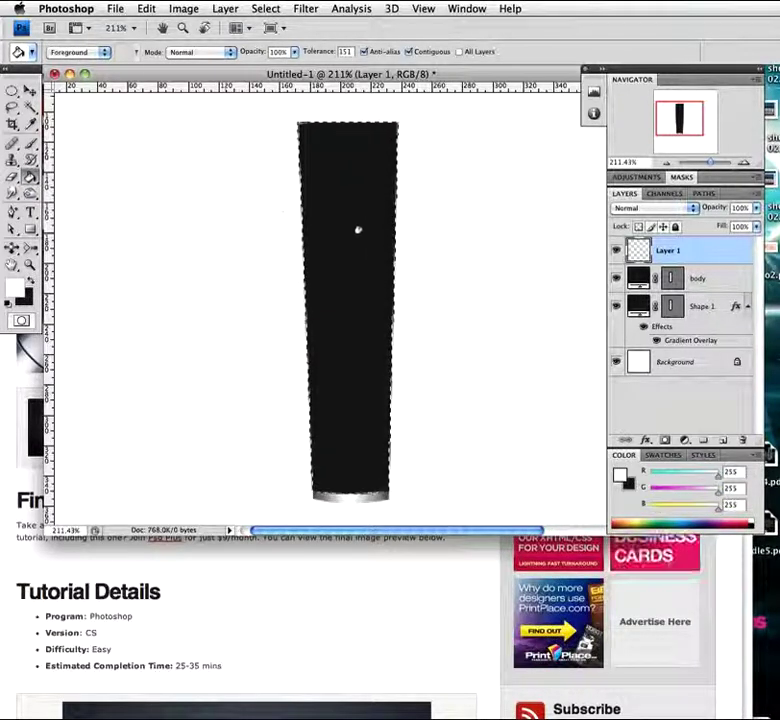
{"action": "left_click", "coordinate": [350, 228]}
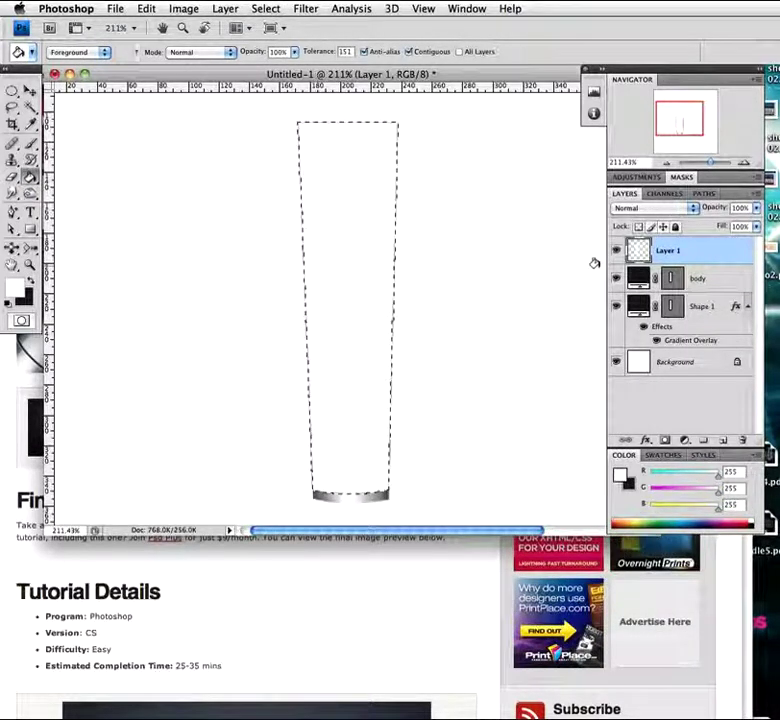
{"action": "key", "text": "super+d"}
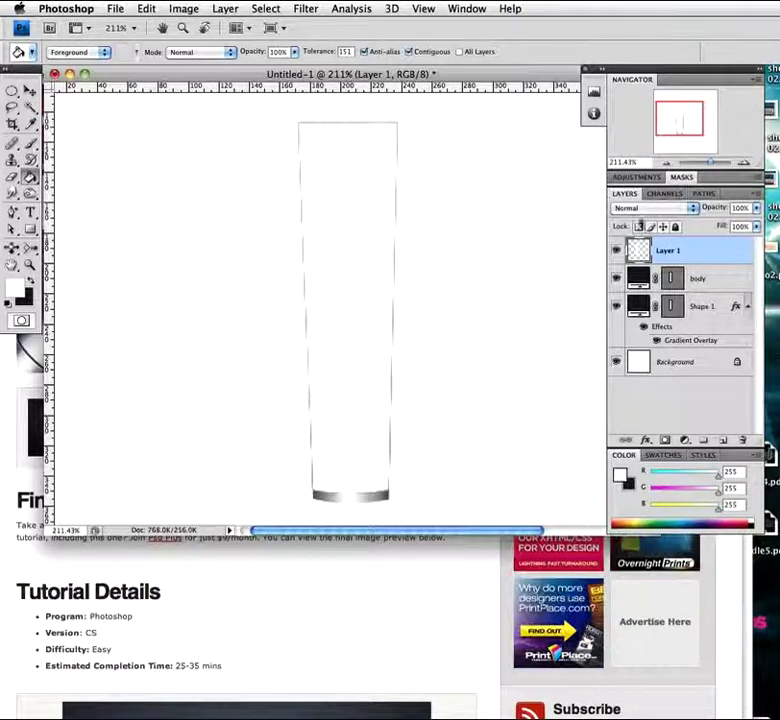
Scale the white fill on Layer 1 to 80% of its width with Free Transform, keeping the height at 100%
{"action": "key", "text": "super+t"}
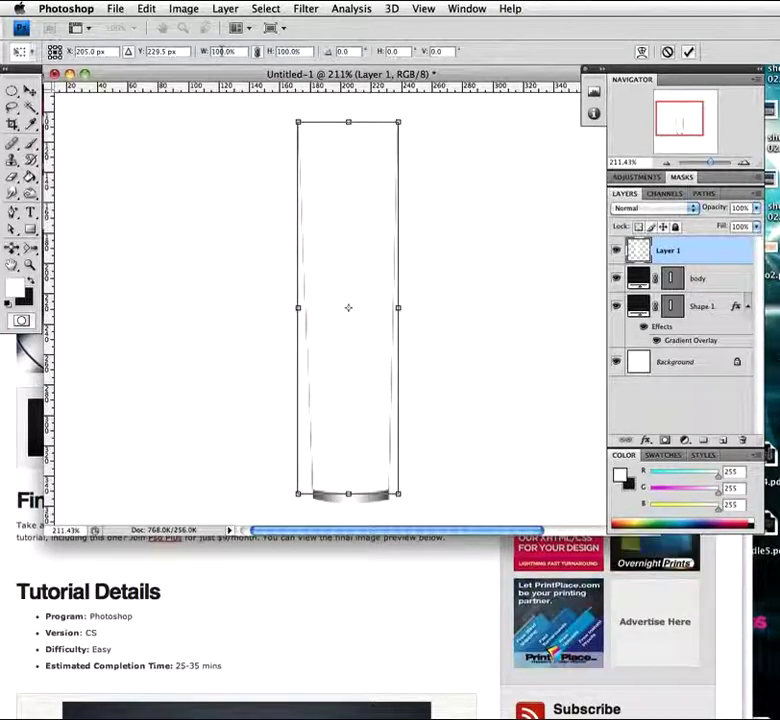
{"action": "left_click_drag", "start_coordinate": [205, 52], "coordinate": [188, 51]}
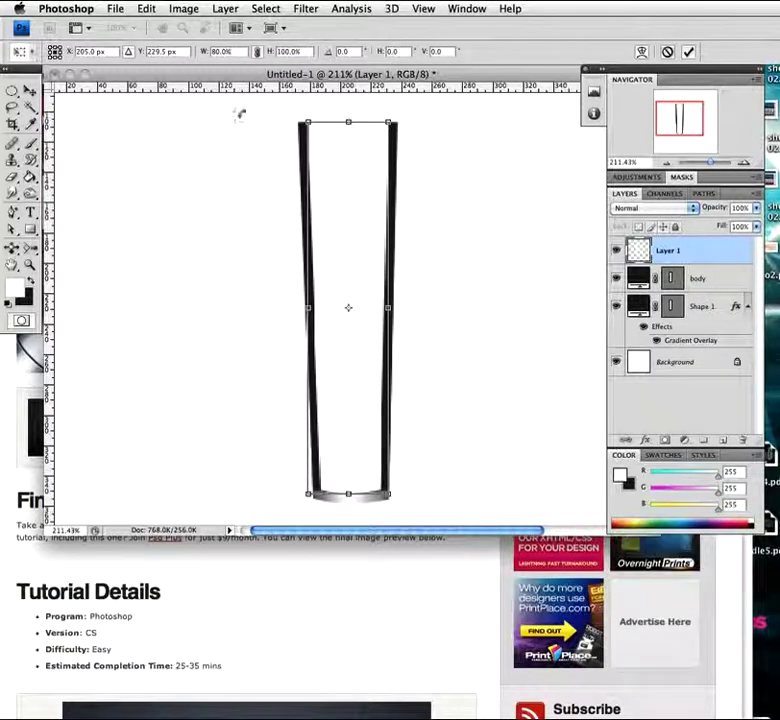
{"action": "left_click", "coordinate": [322, 219]}
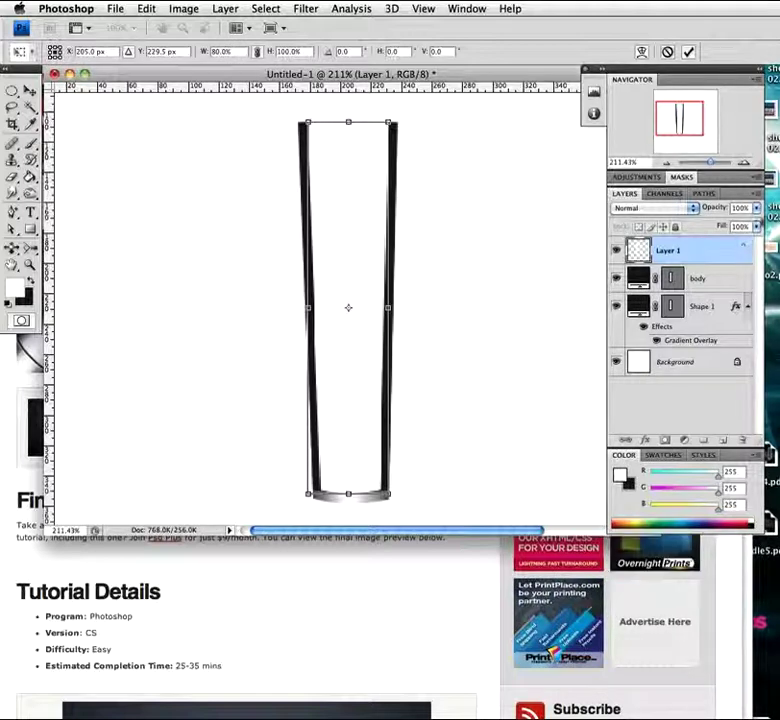
{"action": "left_click", "coordinate": [306, 9]}
{"action": "key", "text": "Escape"}
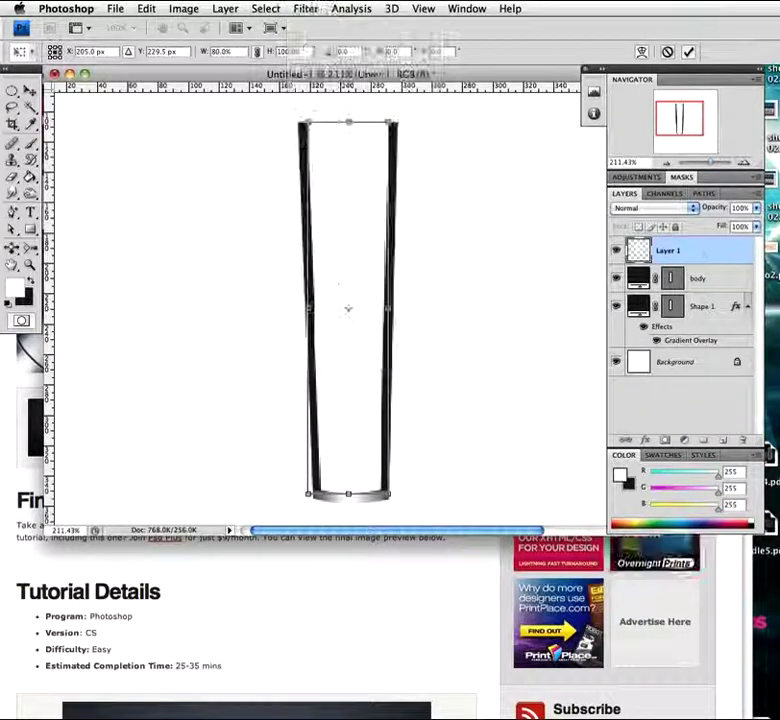
{"action": "key", "text": "Return"}
{"action": "key", "text": "g"}
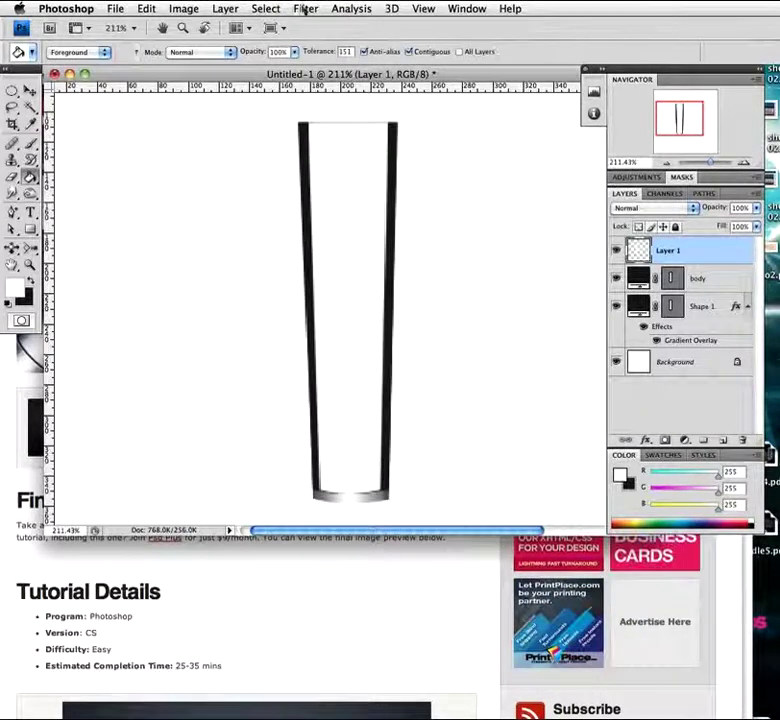
Apply a Motion Blur to Layer 1 with an angle of 0° and a distance of 18 pixels
{"action": "left_click", "coordinate": [306, 9]}
{"action": "mouse_move", "coordinate": [353, 162]}
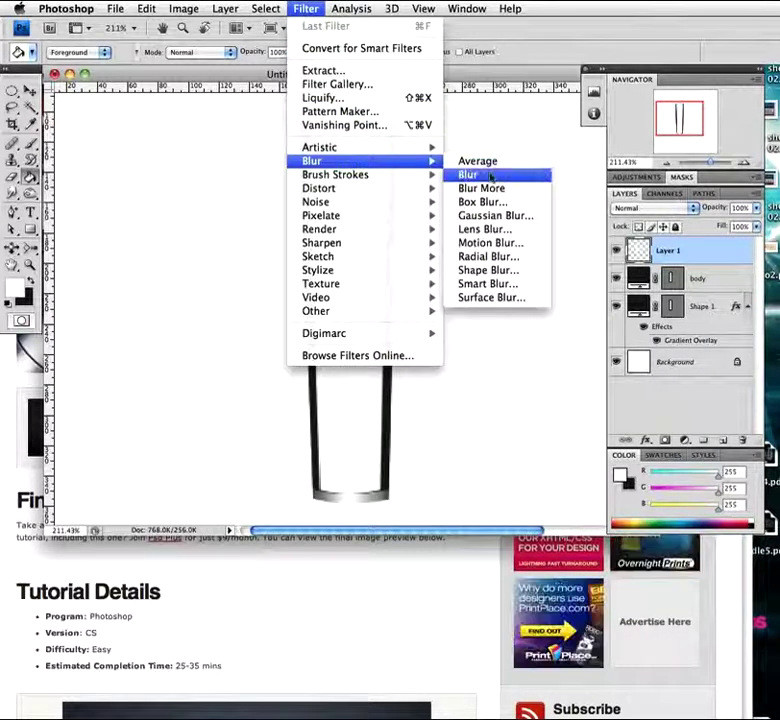
{"action": "left_click", "coordinate": [506, 240]}
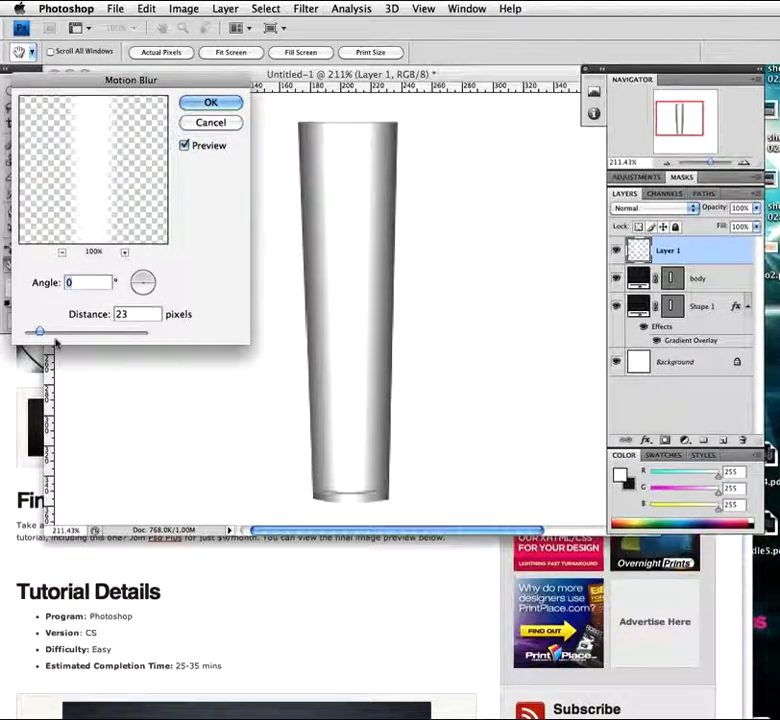
{"action": "left_click_drag", "start_coordinate": [42, 333], "coordinate": [35, 331]}
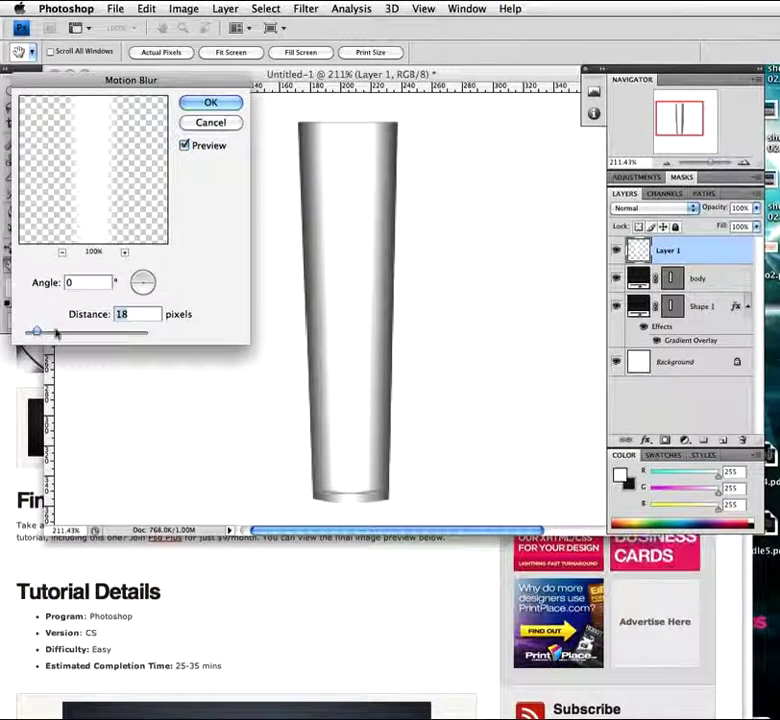
{"action": "left_click_drag", "start_coordinate": [35, 331], "coordinate": [37, 331]}
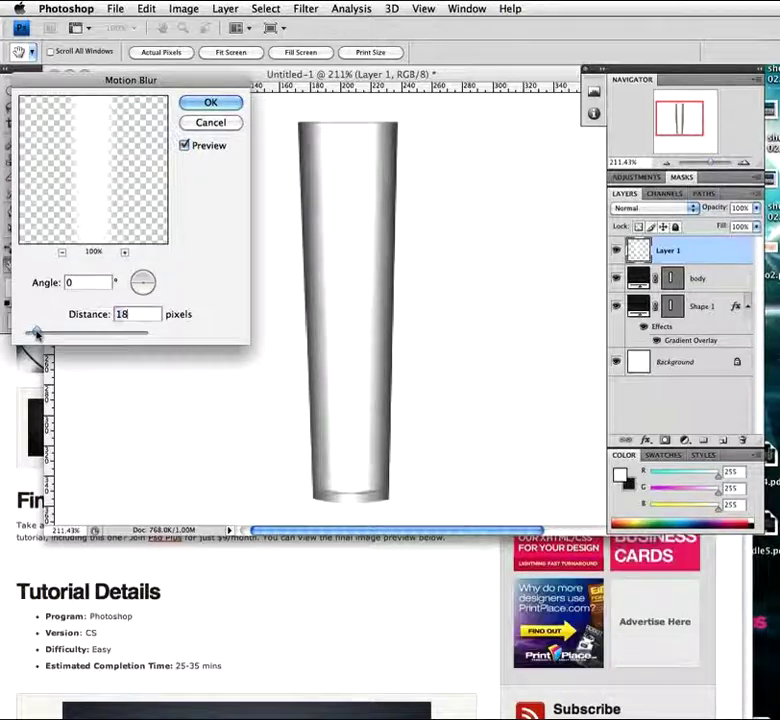
{"action": "left_click", "coordinate": [202, 104]}
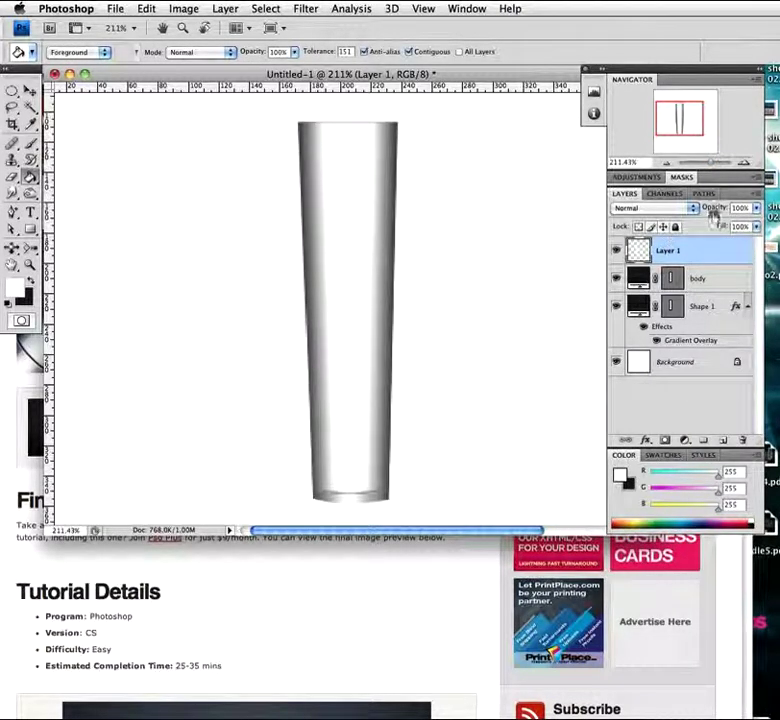
Give Layer 1 a linear black-to-white Gradient Overlay at 90° with an enlarged scale, and set the layer's opacity to 61%
{"action": "left_click_drag", "start_coordinate": [717, 207], "coordinate": [682, 208]}
{"action": "double_click", "coordinate": [709, 256]}
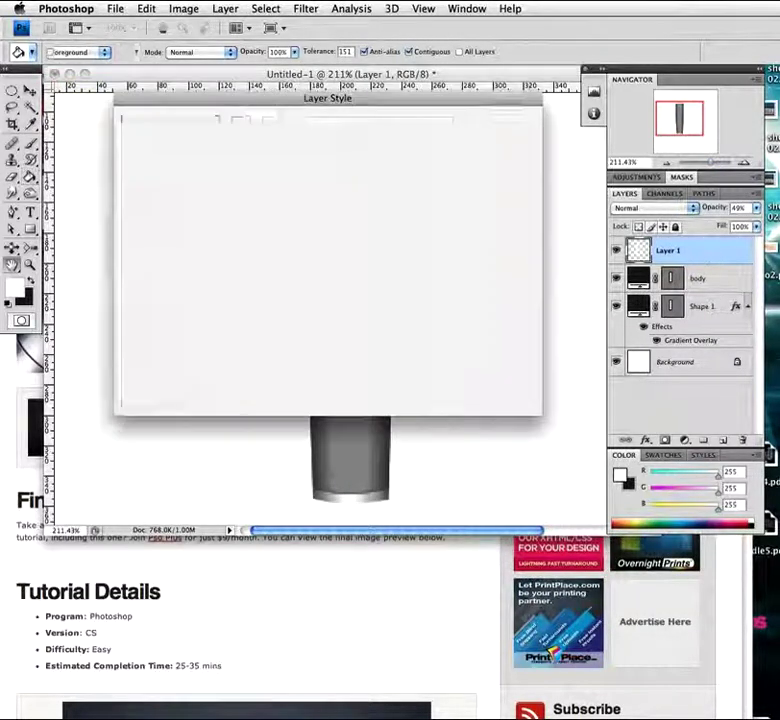
{"action": "left_click", "coordinate": [158, 299]}
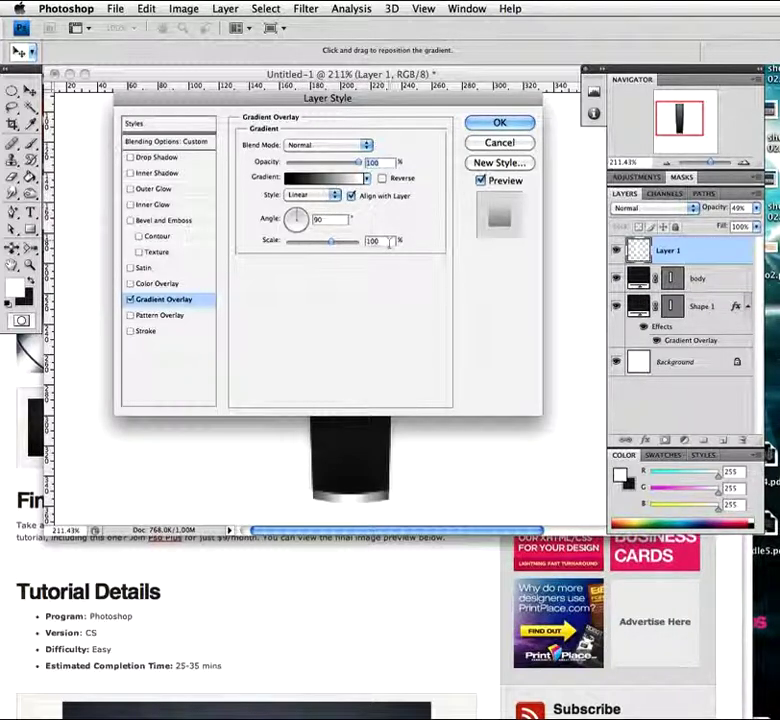
{"action": "type", "text": "50"}
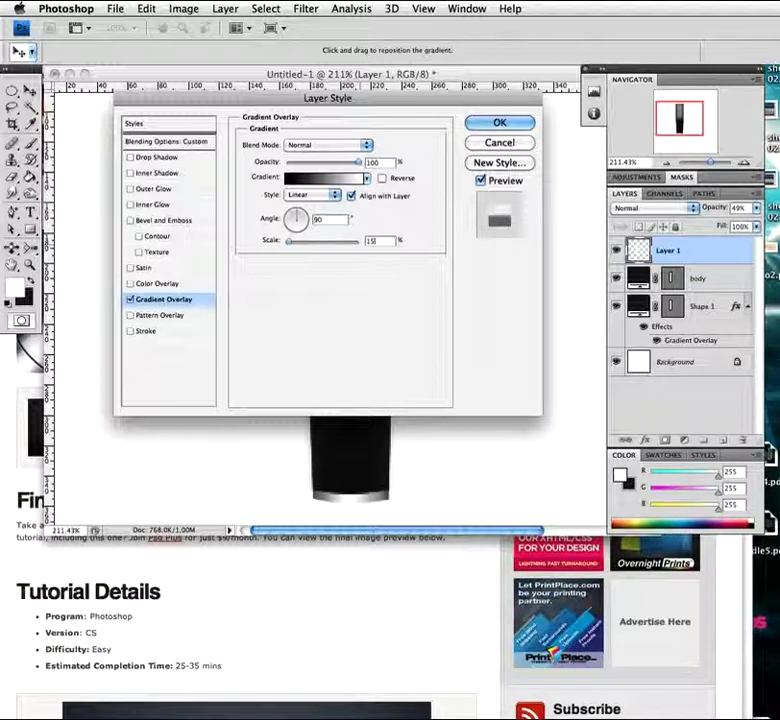
{"action": "left_click", "coordinate": [497, 123]}
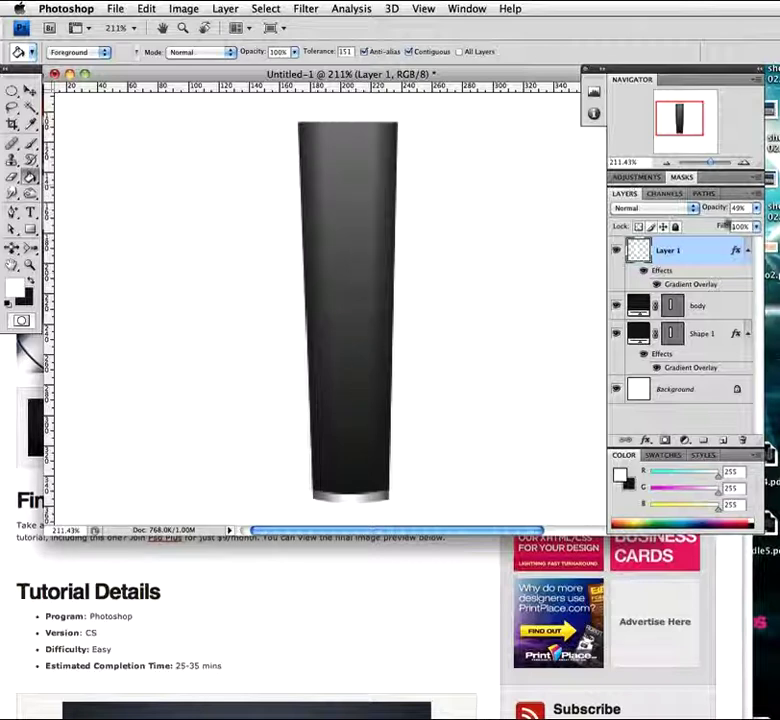
{"action": "mouse_move", "coordinate": [714, 205]}
{"action": "left_mouse_down"}
{"action": "mouse_move", "coordinate": [728, 210]}
{"action": "mouse_move", "coordinate": [710, 210]}
{"action": "mouse_move", "coordinate": [724, 208]}
{"action": "mouse_move", "coordinate": [714, 226]}
{"action": "left_mouse_up"}
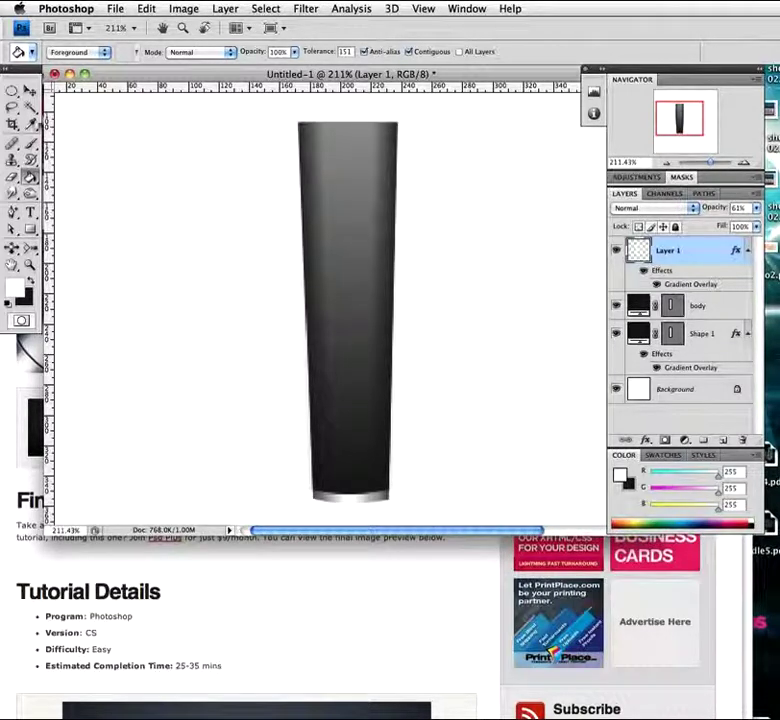
Move Layer 1, body and Shape 1 together lower on the canvas and slightly to the right, leaving room above the barrel
{"action": "left_click", "coordinate": [30, 90]}
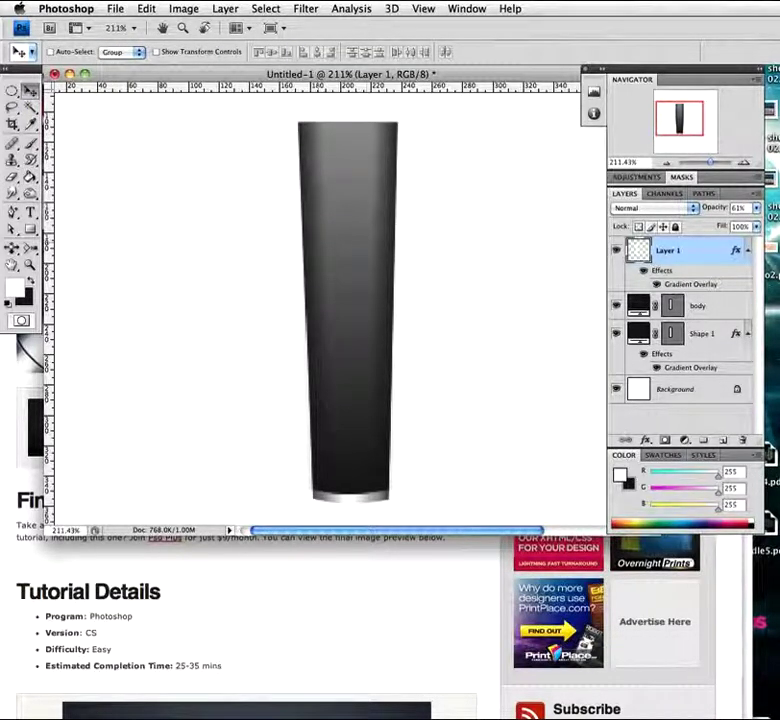
{"action": "left_click_drag", "start_coordinate": [337, 254], "coordinate": [313, 399]}
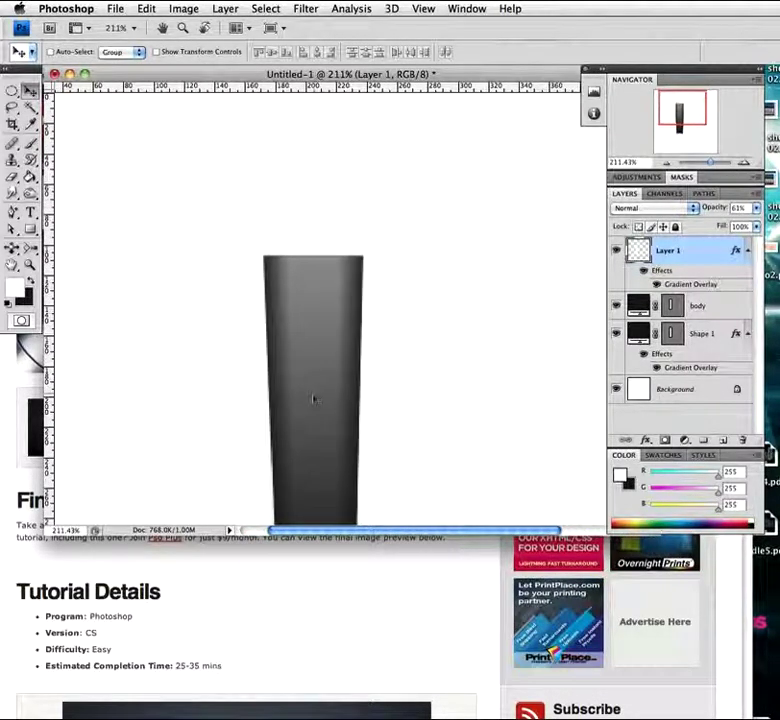
{"action": "key", "text": "z"}
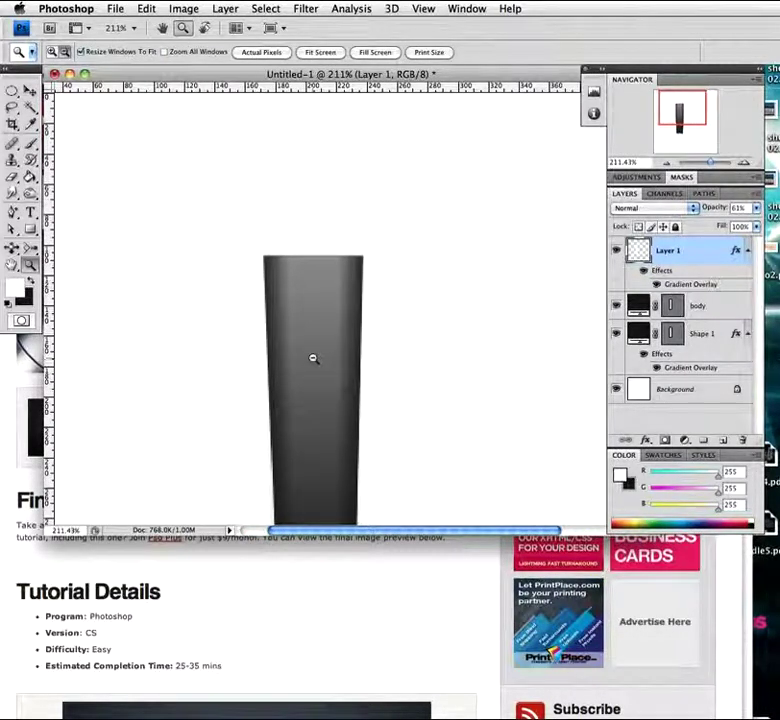
{"action": "left_click", "coordinate": [313, 358], "text": "alt"}
{"action": "key", "text": "v"}
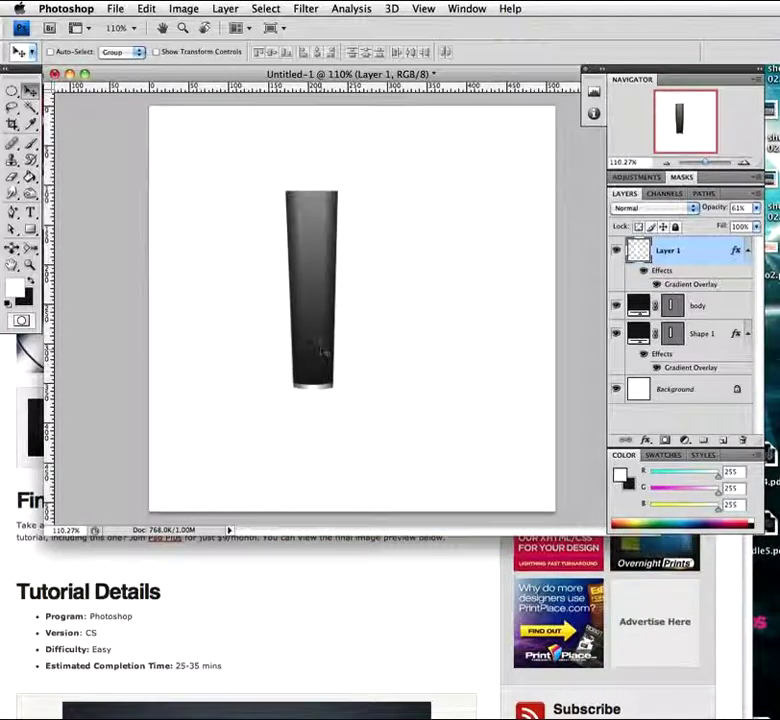
{"action": "left_click_drag", "start_coordinate": [308, 275], "coordinate": [422, 276]}
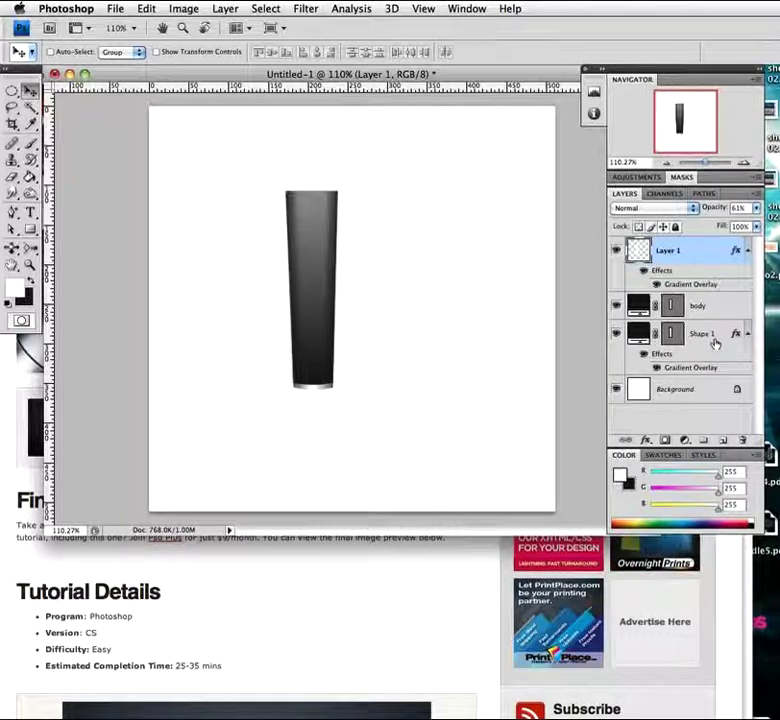
{"action": "left_click", "coordinate": [700, 336], "text": "shift"}
{"action": "left_click_drag", "start_coordinate": [413, 302], "coordinate": [425, 364]}
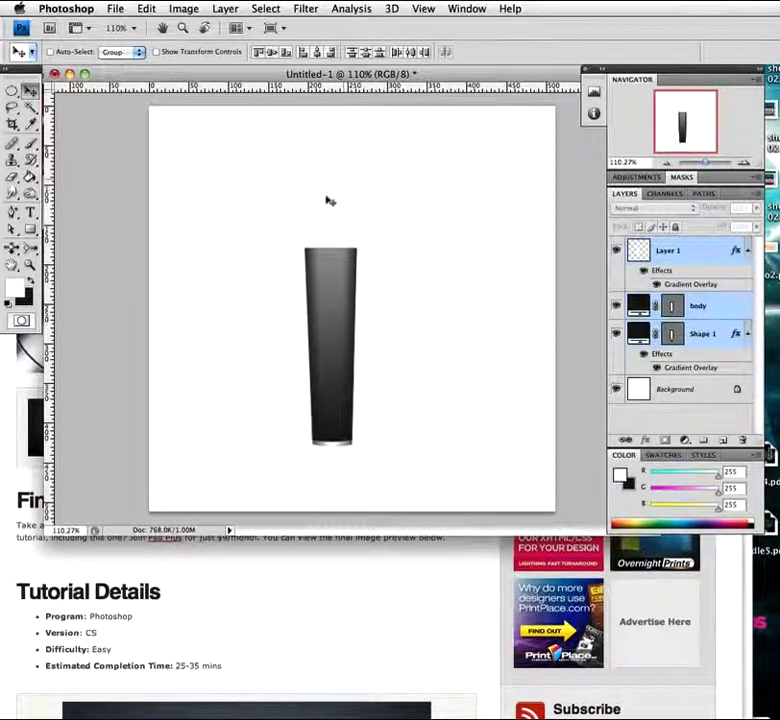
Draw a closed tapered neck shape with the Pen tool, running from the barrel's upper edge to a narrower flat end above it
{"action": "key", "text": "z"}
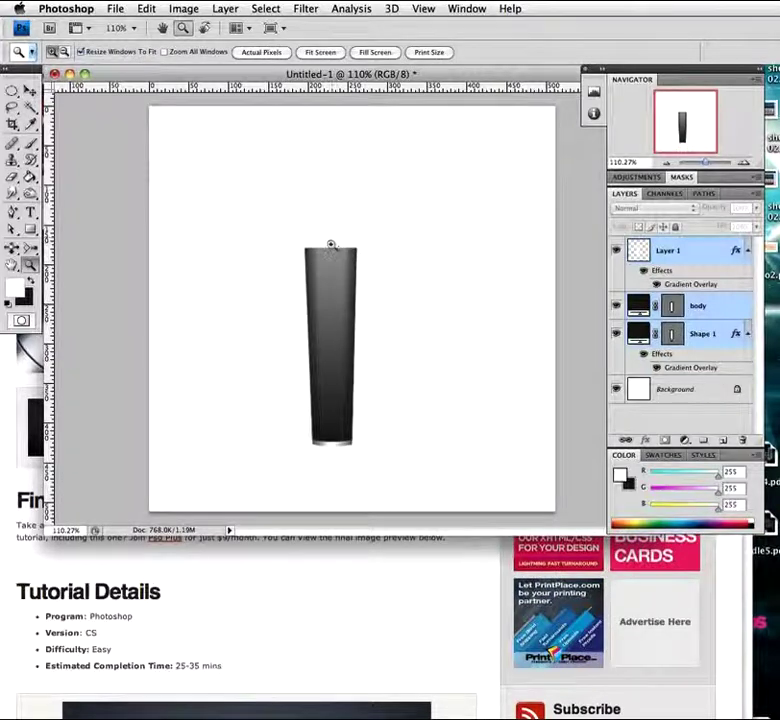
{"action": "left_click_drag", "start_coordinate": [331, 244], "coordinate": [283, 237]}
{"action": "key", "text": "h"}
{"action": "key", "text": "v"}
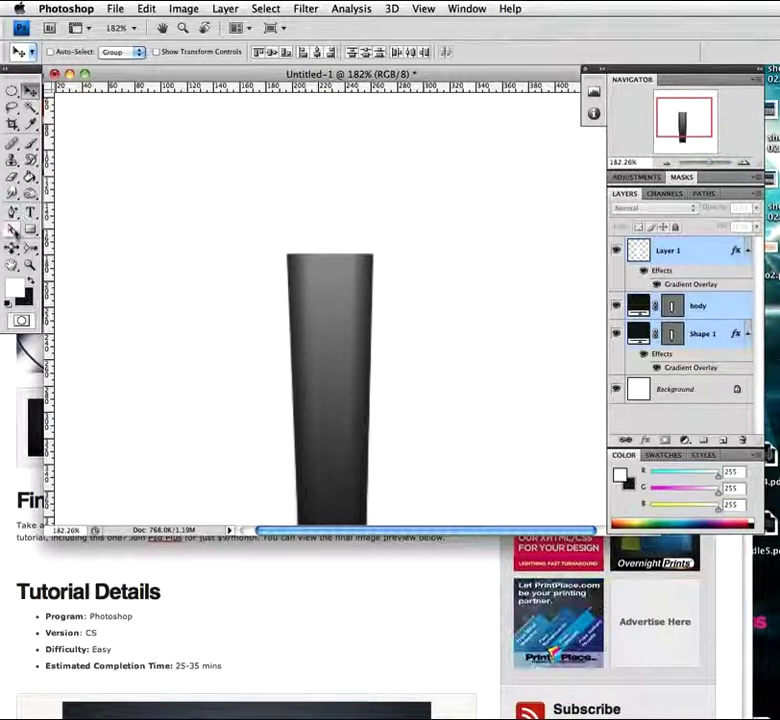
{"action": "left_click_drag", "start_coordinate": [12, 213], "coordinate": [68, 208]}
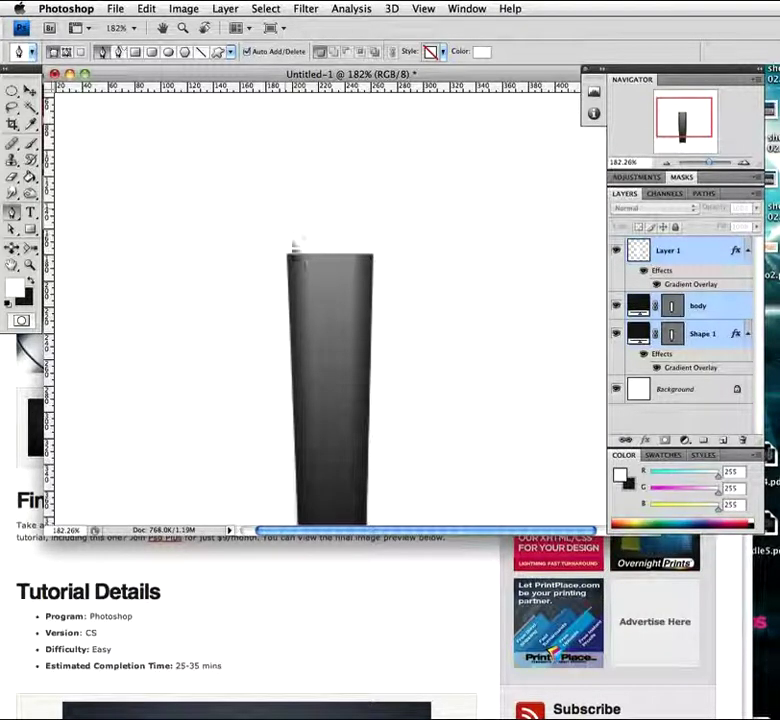
{"action": "left_click", "coordinate": [286, 257]}
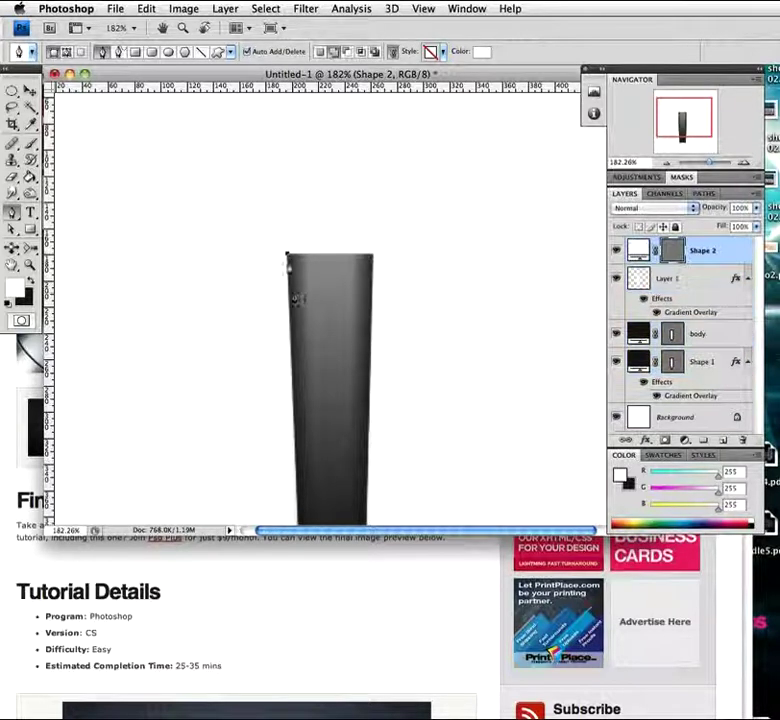
{"action": "left_click", "coordinate": [302, 110]}
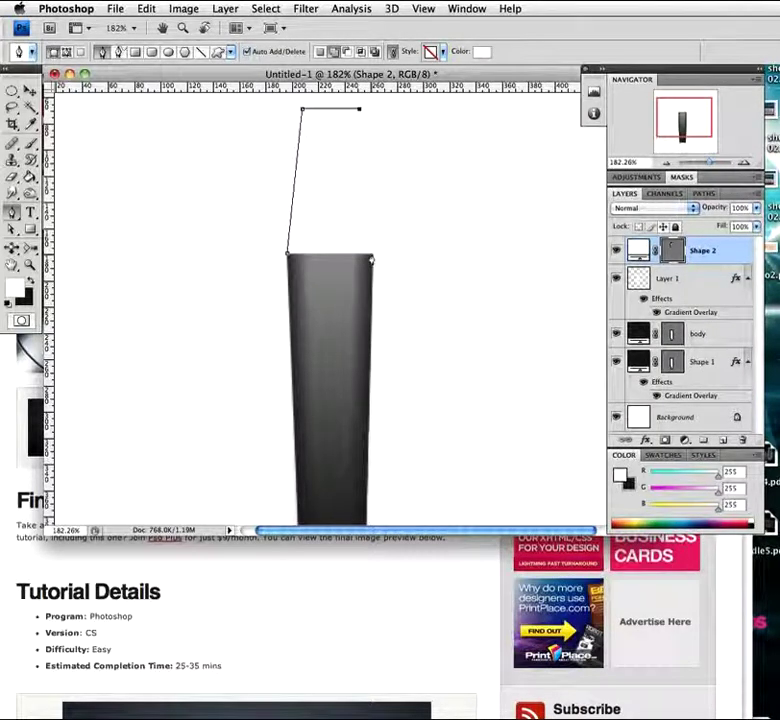
{"action": "left_click", "coordinate": [288, 256]}
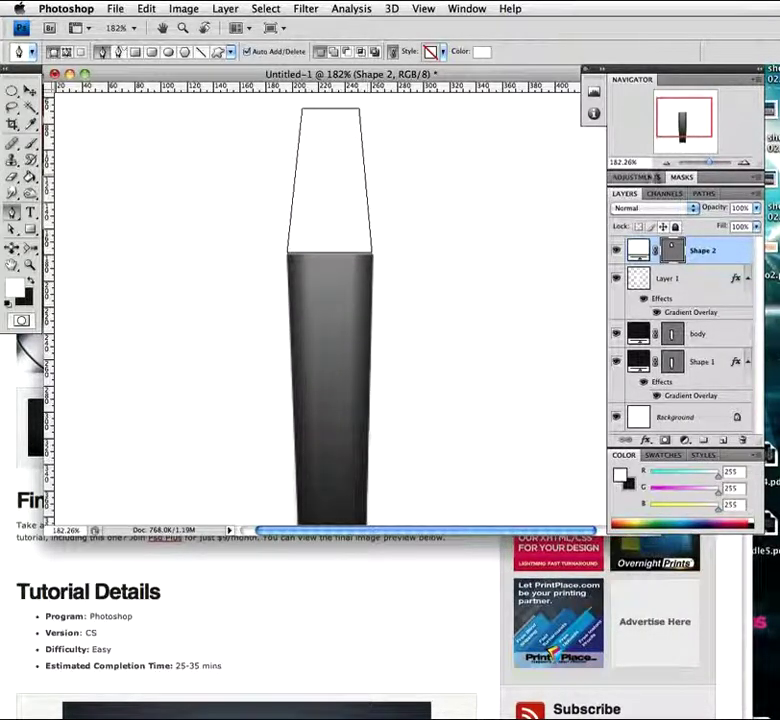
Rename the new shape layer as neck
{"action": "double_click", "coordinate": [702, 251]}
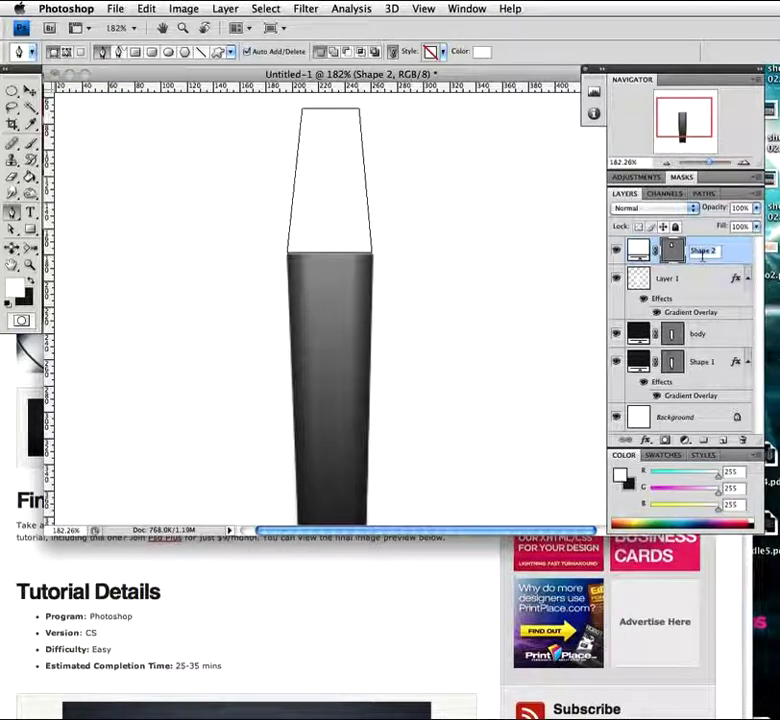
{"action": "type", "text": "neck"}
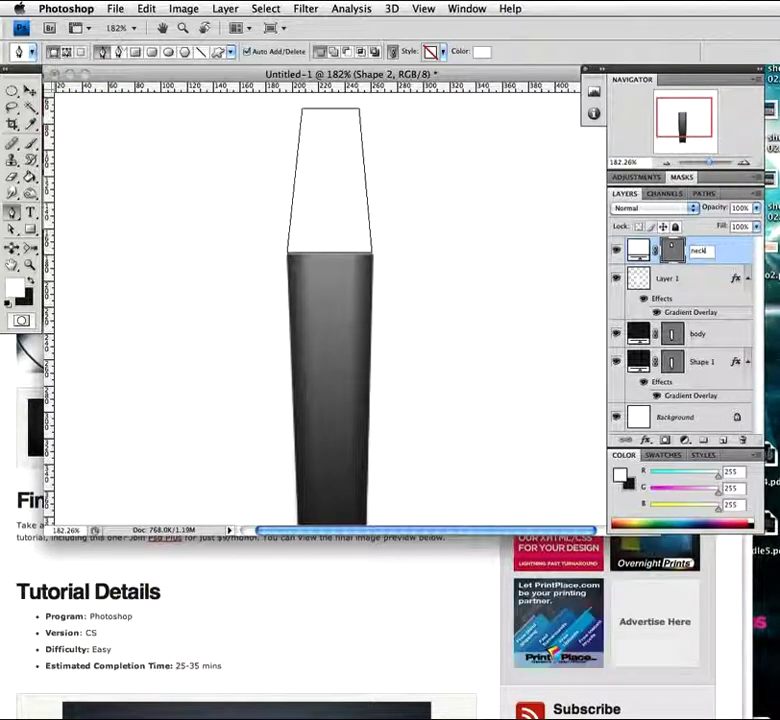
{"action": "key", "text": "Return"}
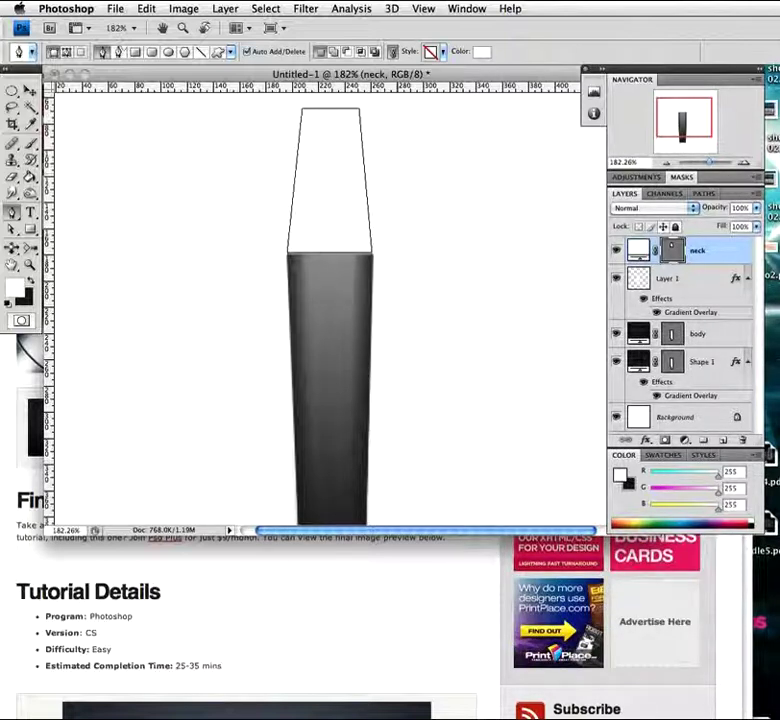
Add an Inner Glow to the neck layer with Overlay blend mode and black (000000) as the glow colour
{"action": "double_click", "coordinate": [722, 250]}
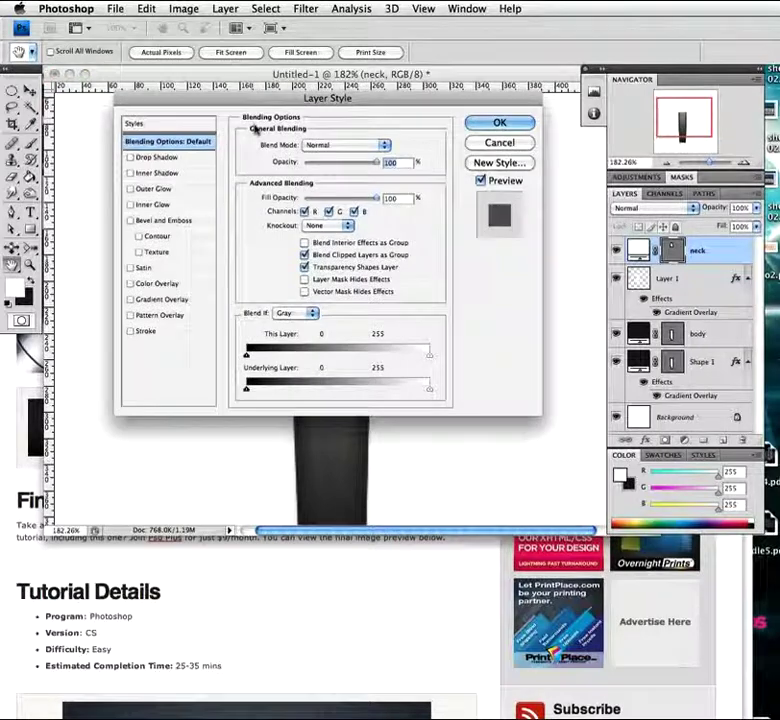
{"action": "left_click", "coordinate": [146, 205]}
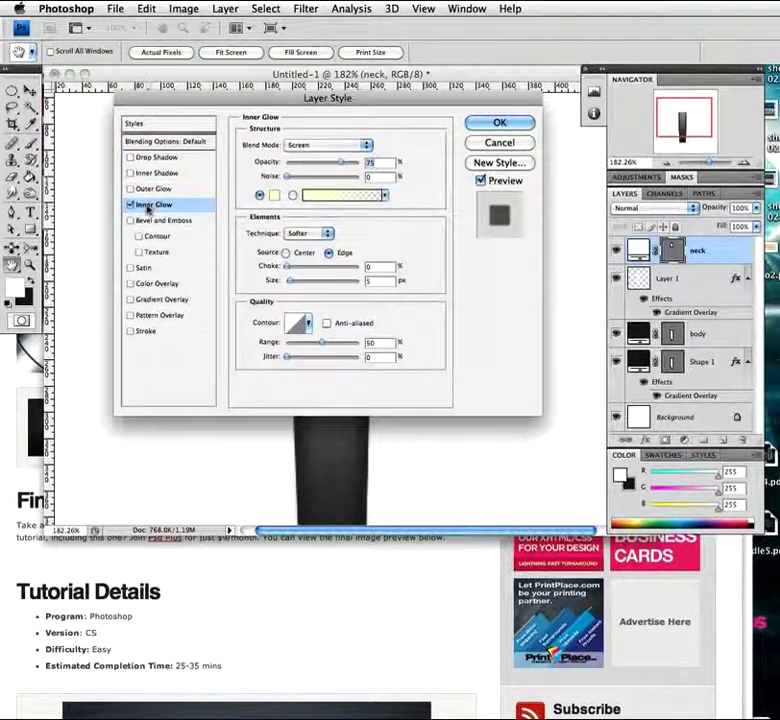
{"action": "left_click", "coordinate": [324, 148]}
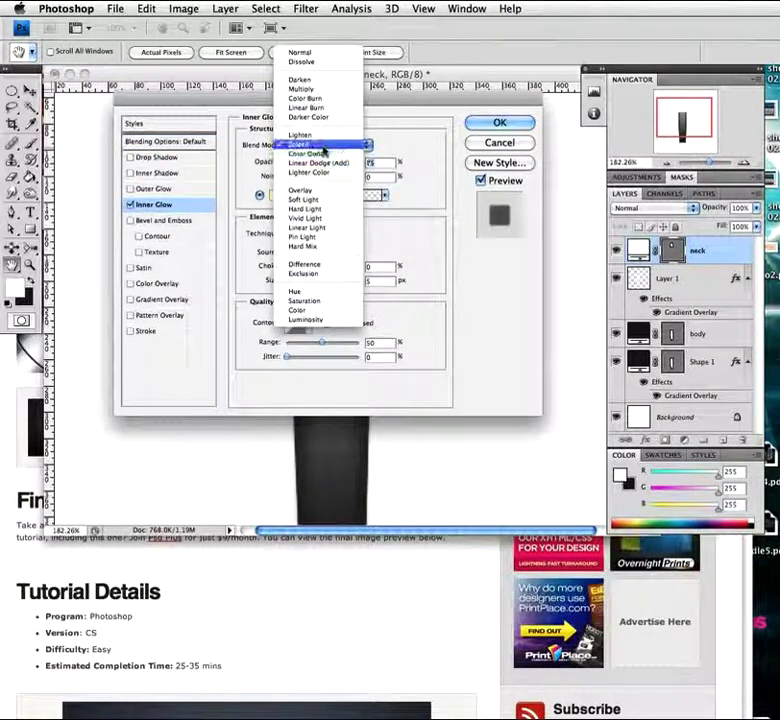
{"action": "left_click", "coordinate": [318, 190]}
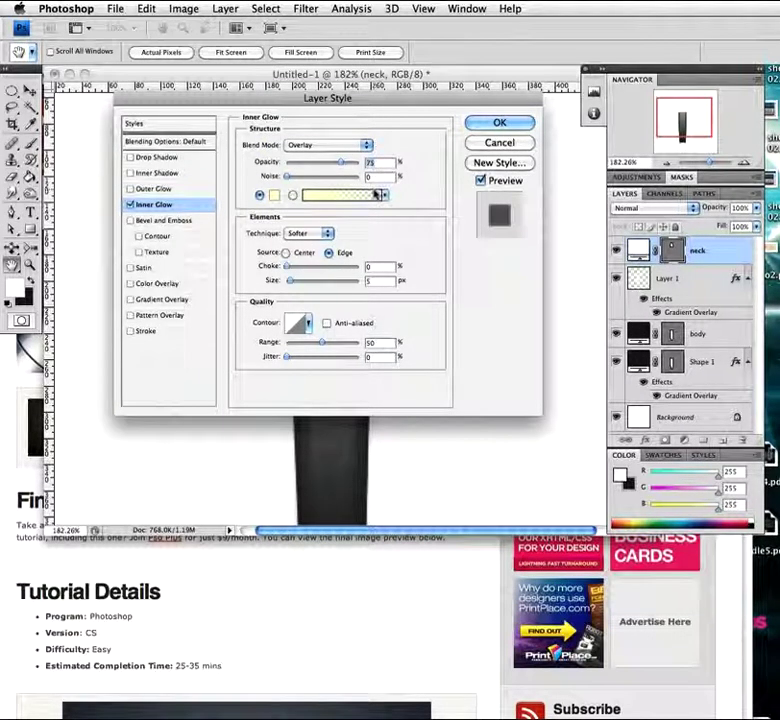
{"action": "left_click", "coordinate": [272, 197]}
{"action": "left_click", "coordinate": [108, 332]}
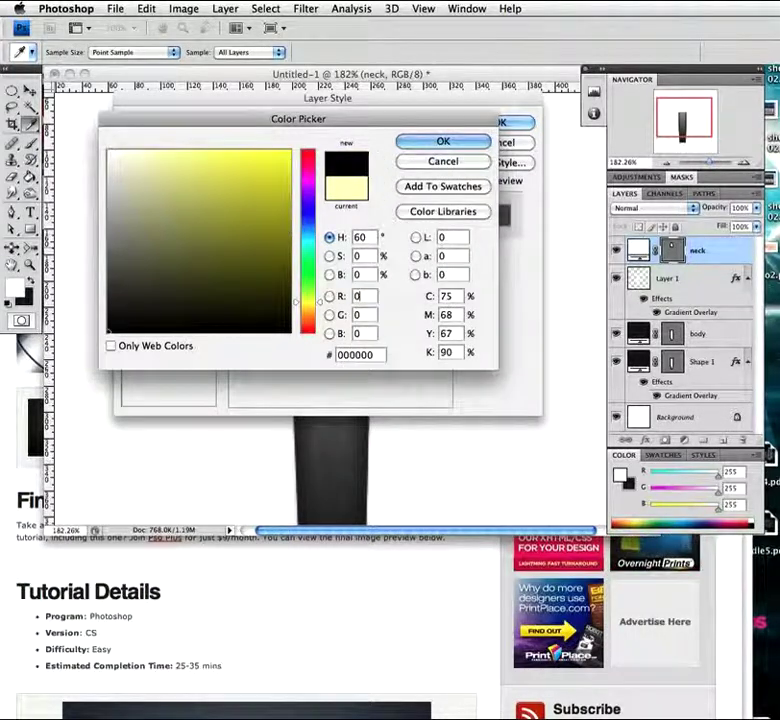
{"action": "left_click", "coordinate": [411, 148]}
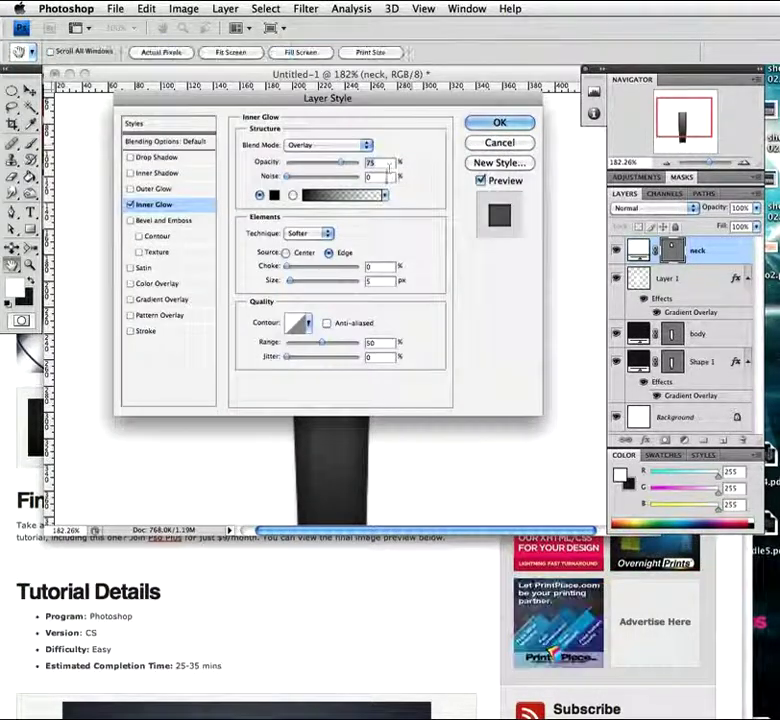
Set the neck's Inner Glow to 21% choke and 17 px size, with the Gaussian contour
{"action": "left_click", "coordinate": [380, 266]}
{"action": "type", "text": "21"}
{"action": "key", "text": "Tab"}
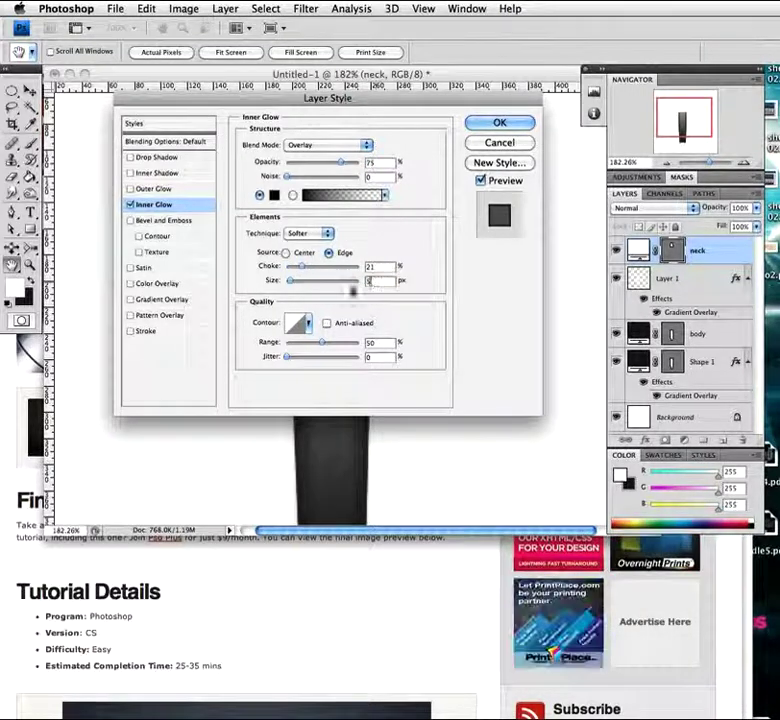
{"action": "type", "text": "17"}
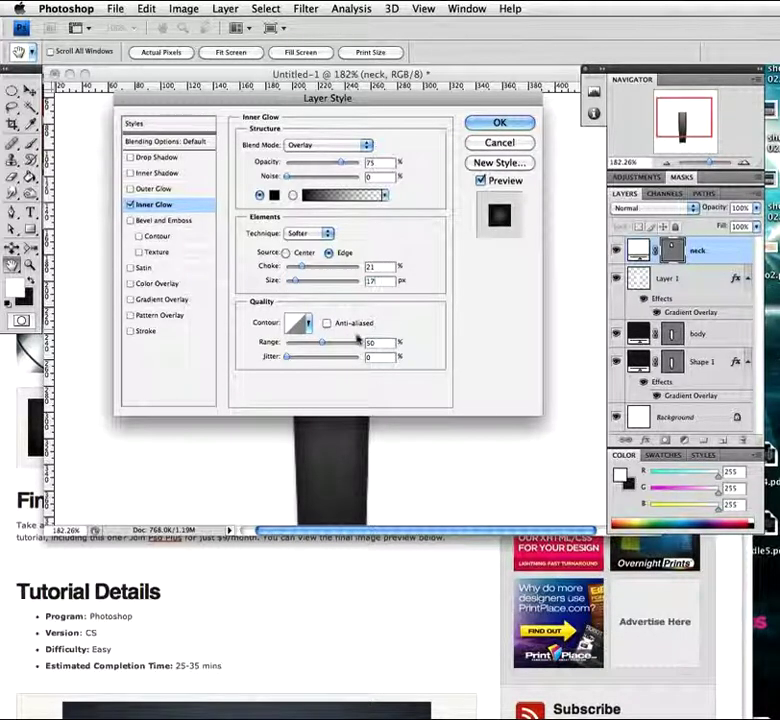
{"action": "left_click", "coordinate": [311, 324]}
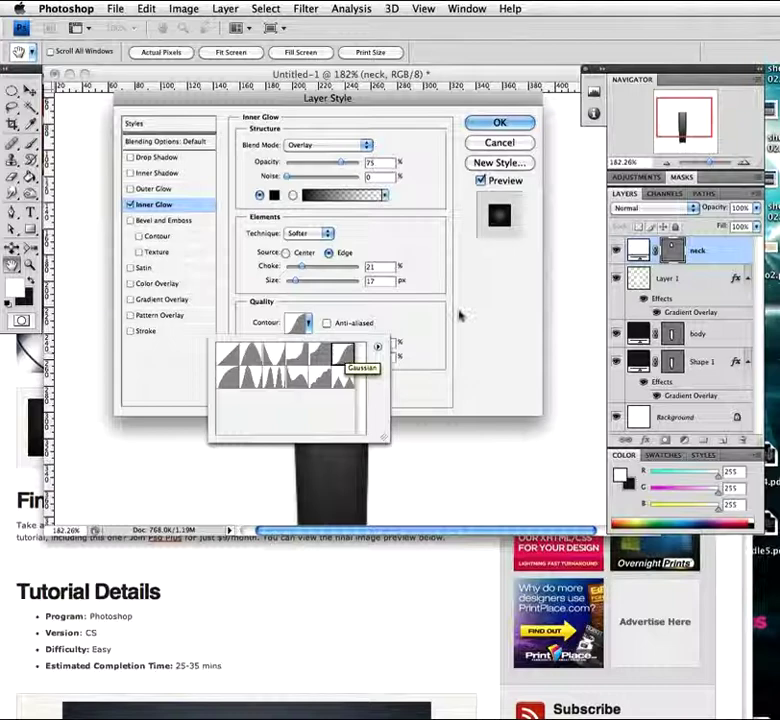
{"action": "double_click", "coordinate": [342, 353]}
Add a Color Overlay to the neck layer in Normal mode with the colour 8f969e
{"action": "left_click_drag", "start_coordinate": [420, 117], "coordinate": [427, 152]}
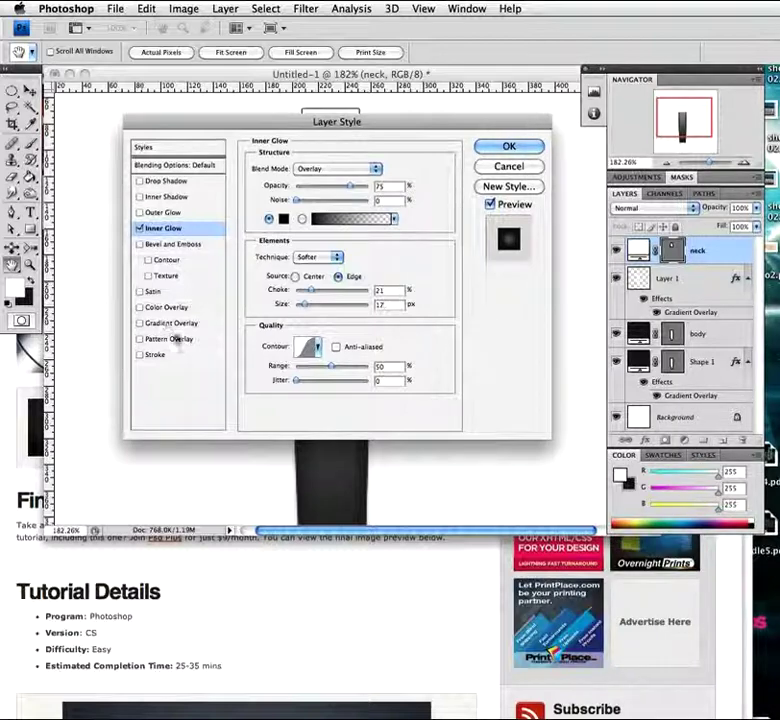
{"action": "left_click", "coordinate": [162, 308]}
{"action": "left_click", "coordinate": [335, 168]}
{"action": "left_click", "coordinate": [320, 32]}
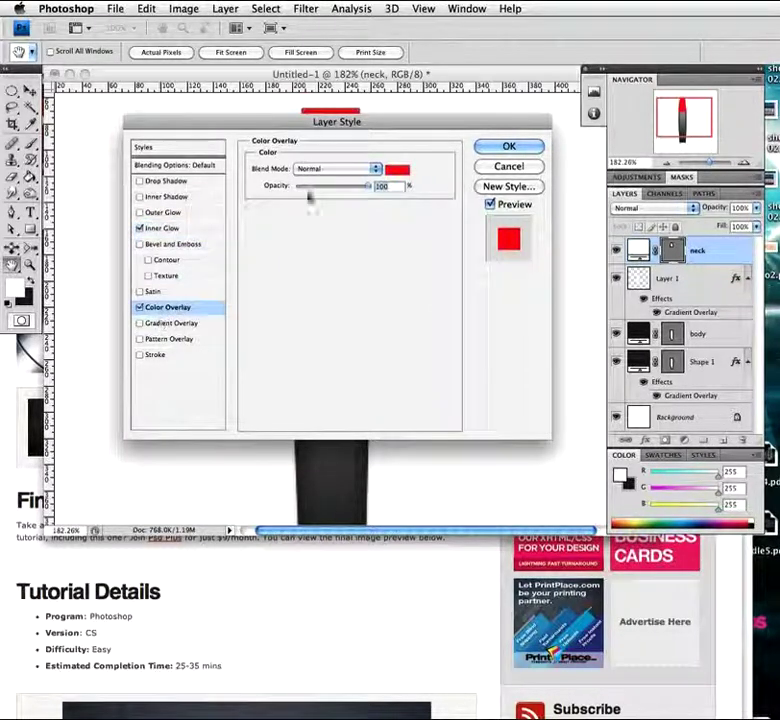
{"action": "left_click", "coordinate": [397, 169]}
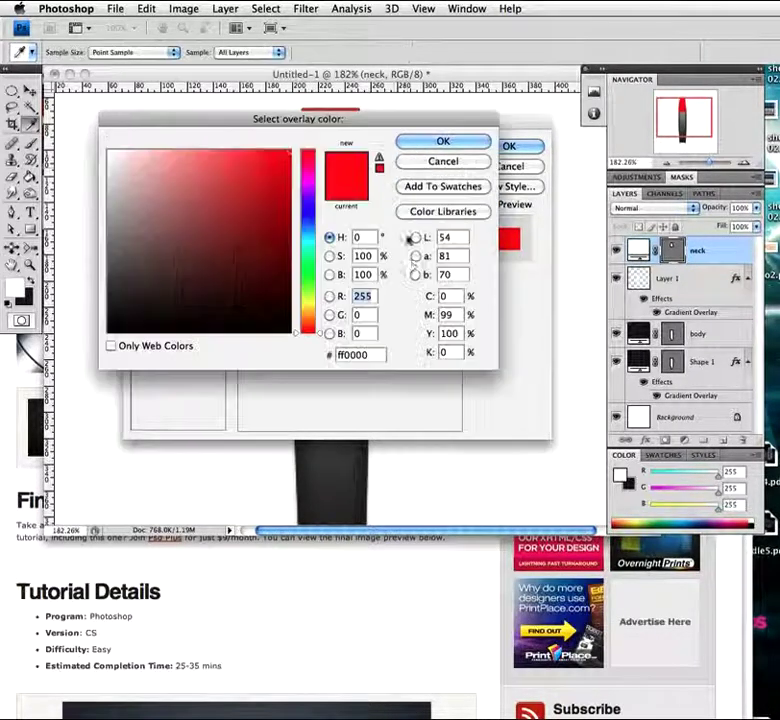
{"action": "double_click", "coordinate": [375, 354]}
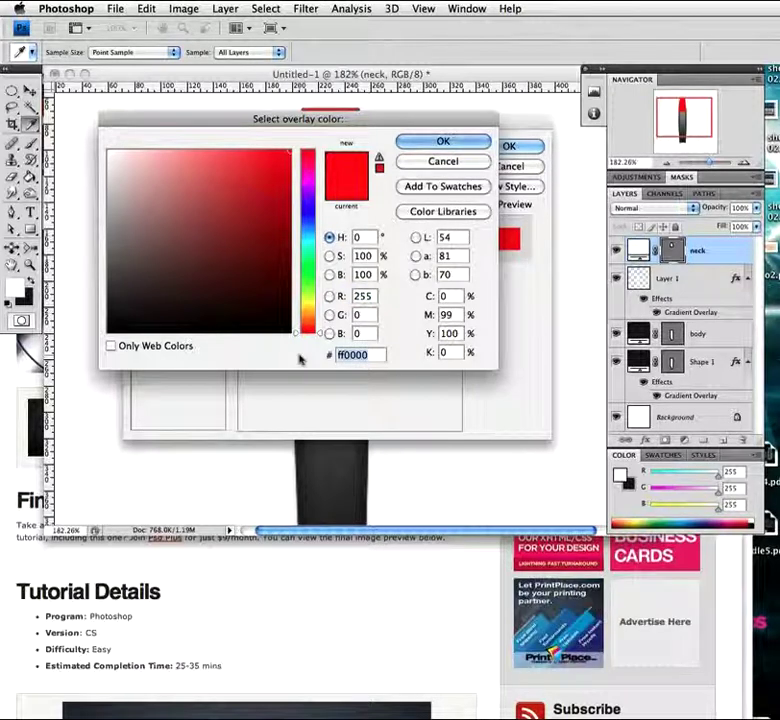
{"action": "type", "text": "8f"}
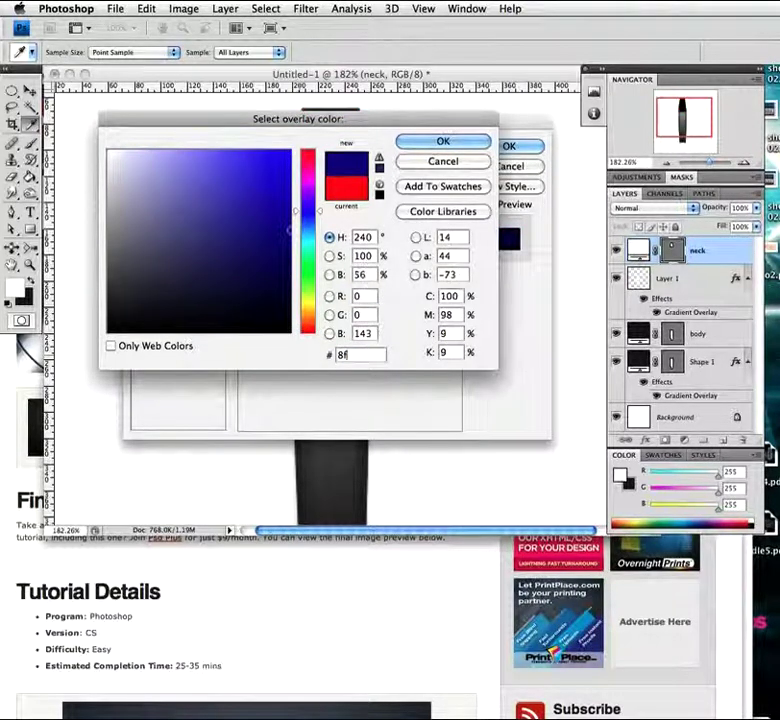
{"action": "type", "text": "896"}
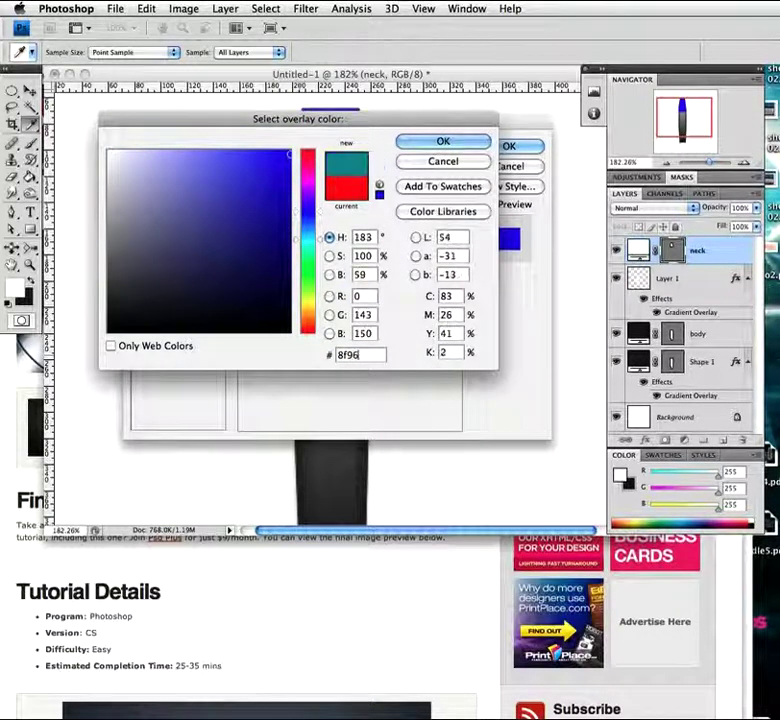
{"action": "type", "text": "9e"}
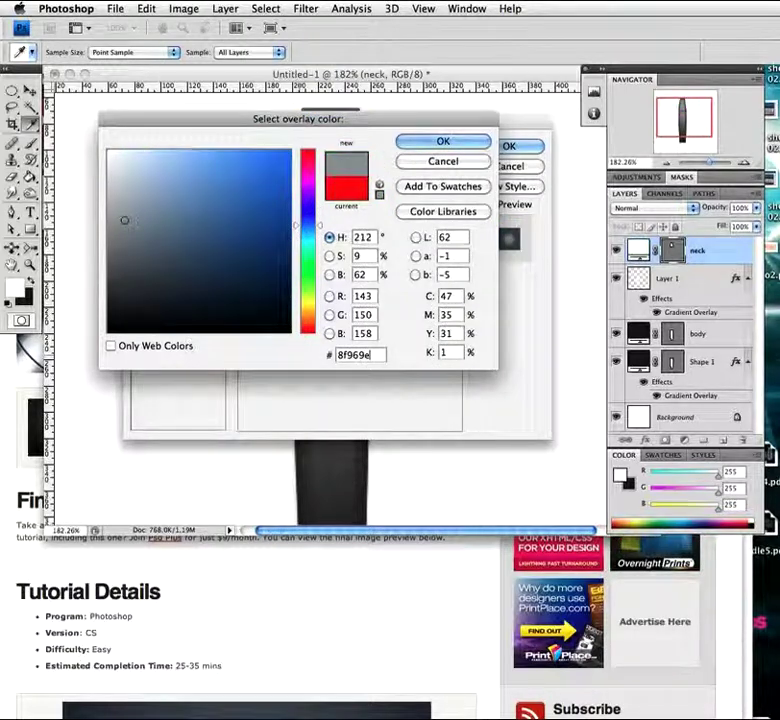
{"action": "left_click", "coordinate": [431, 143]}
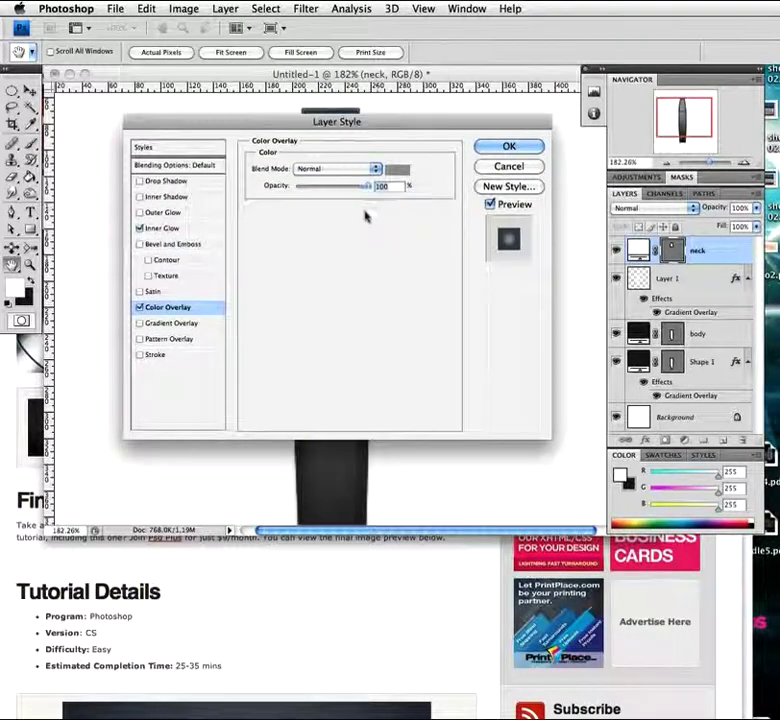
Reduce the neck's Inner Glow choke to 11% and apply the layer style
{"action": "left_click_drag", "start_coordinate": [386, 124], "coordinate": [357, 336]}
{"action": "left_click", "coordinate": [182, 433]}
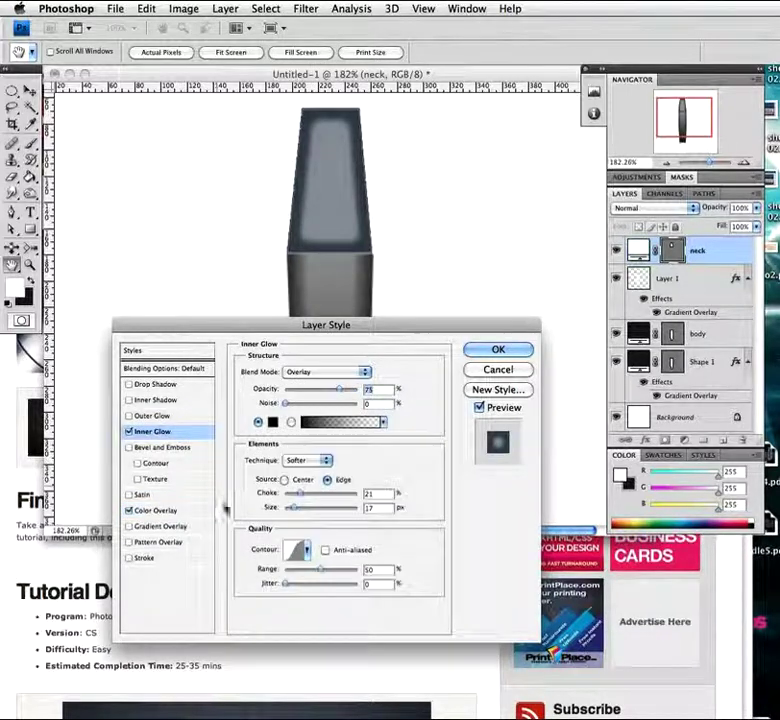
{"action": "mouse_move", "coordinate": [301, 496]}
{"action": "left_mouse_down"}
{"action": "mouse_move", "coordinate": [288, 501]}
{"action": "mouse_move", "coordinate": [296, 500]}
{"action": "left_mouse_up"}
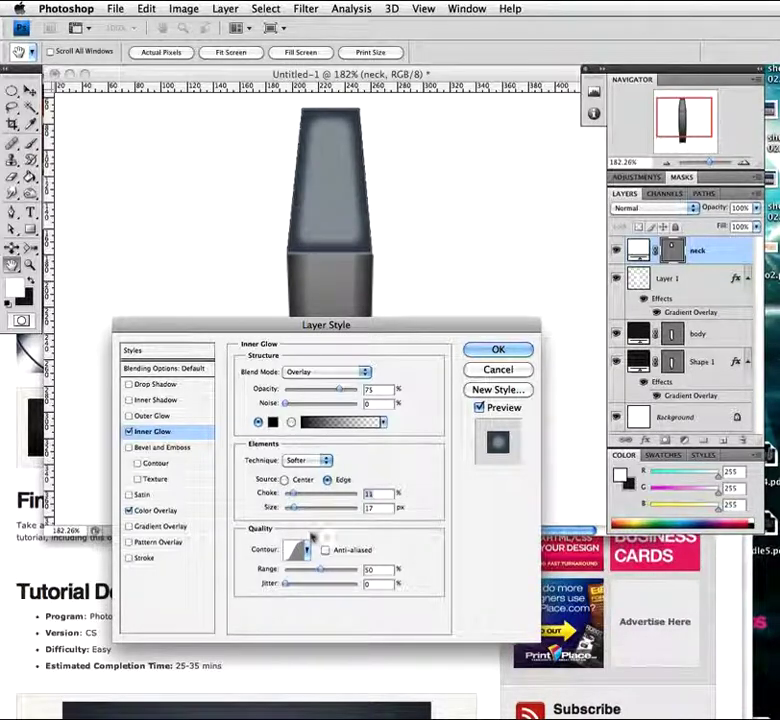
{"action": "left_click", "coordinate": [485, 354]}
{"action": "key", "text": "p"}
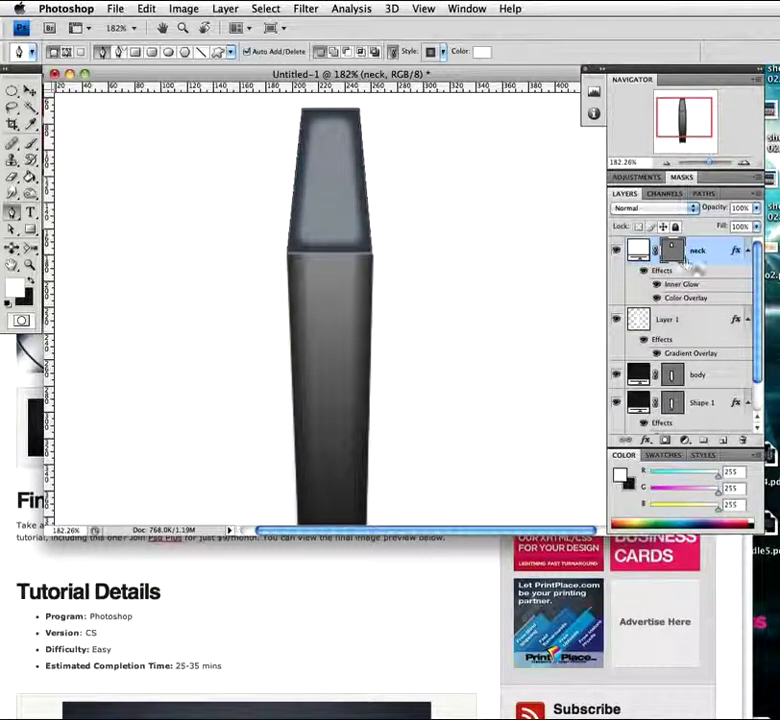
Create a new layer above neck, load the neck outline as a selection, fill it with white and deselect
{"action": "left_click", "coordinate": [722, 439]}
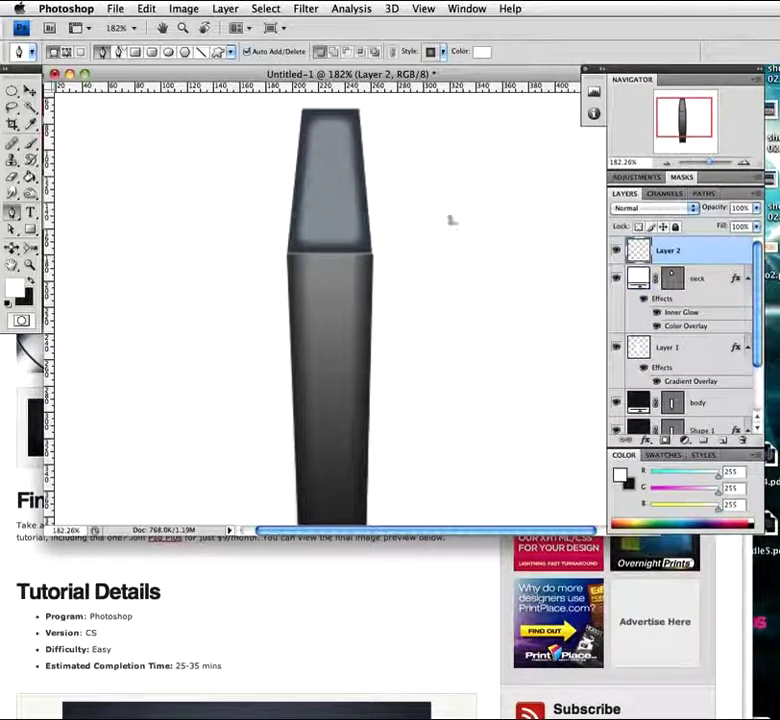
{"action": "key", "text": "super+Return"}
{"action": "key", "text": "g"}
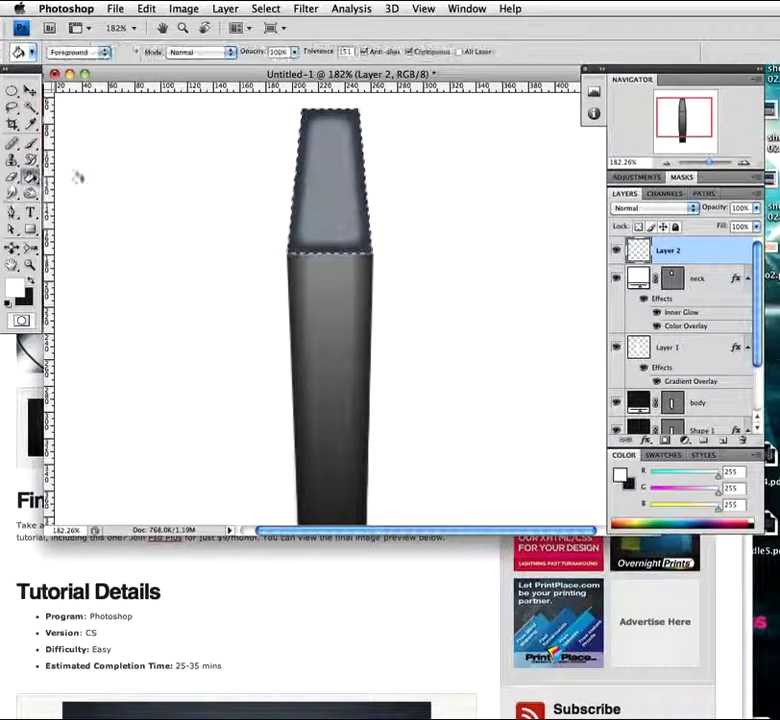
{"action": "left_click", "coordinate": [303, 187]}
{"action": "key", "text": "super+d"}
Scale the white neck fill on Layer 2 to 84% of its width with Free Transform, keeping the height at 100%
{"action": "key", "text": "super+t"}
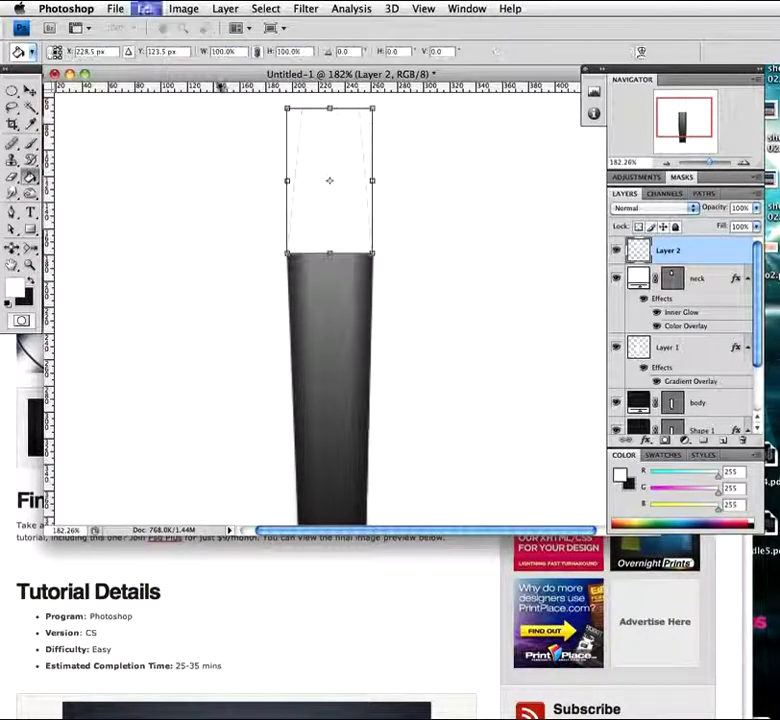
{"action": "left_click_drag", "start_coordinate": [204, 52], "coordinate": [188, 60]}
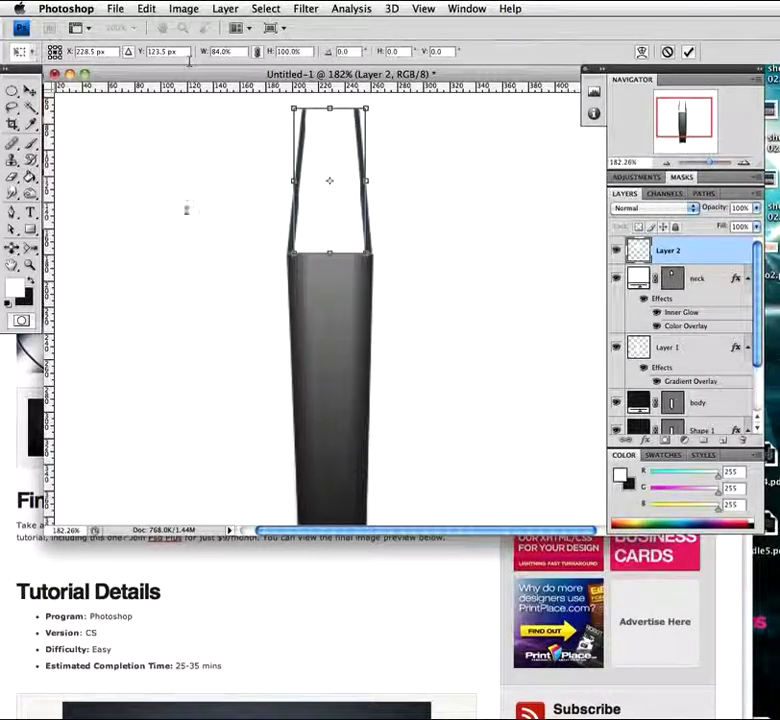
{"action": "key", "text": "Return"}
{"action": "key", "text": "g"}
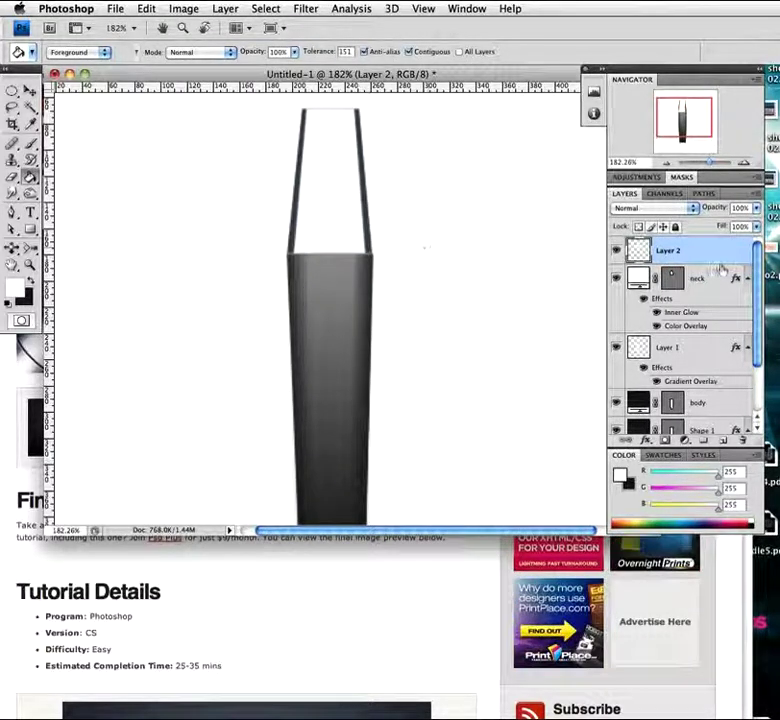
{"action": "double_click", "coordinate": [689, 249]}
{"action": "left_click_drag", "start_coordinate": [387, 335], "coordinate": [337, 108]}
{"action": "left_click", "coordinate": [490, 145]}
{"action": "key", "text": "g"}
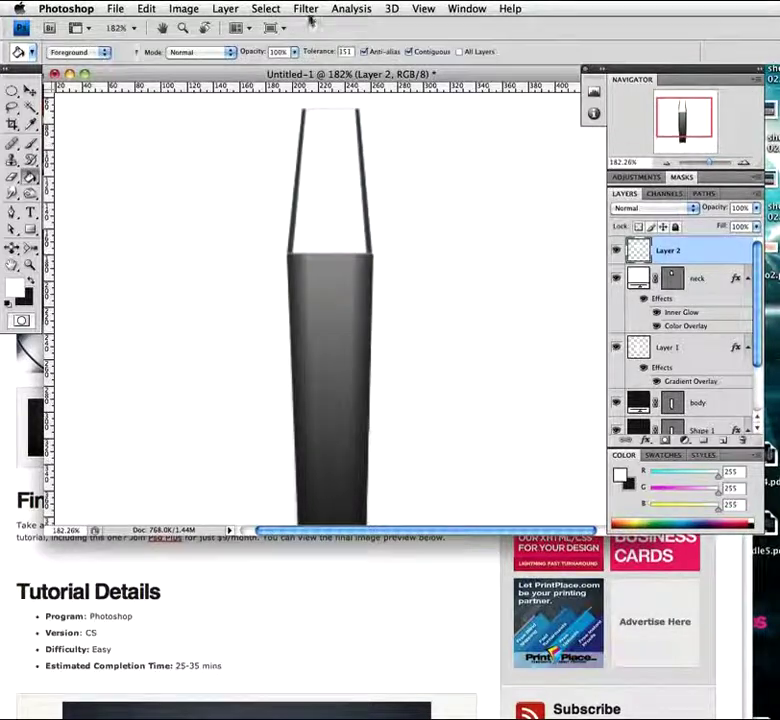
Apply a Motion Blur with angle 0 and distance 19 pixels to Layer 2, and lower its opacity to 91%
{"action": "left_click", "coordinate": [305, 8]}
{"action": "mouse_move", "coordinate": [318, 160]}
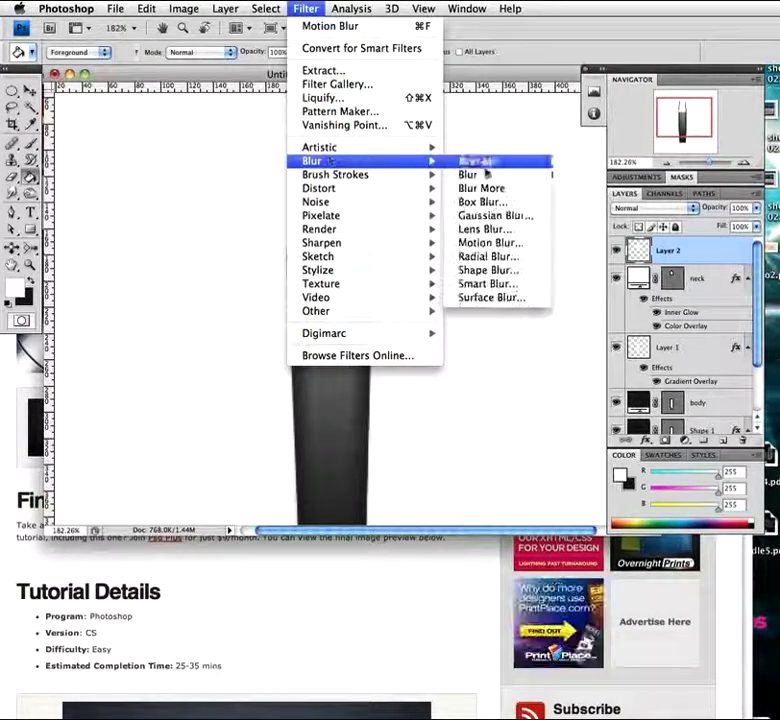
{"action": "left_click", "coordinate": [505, 243]}
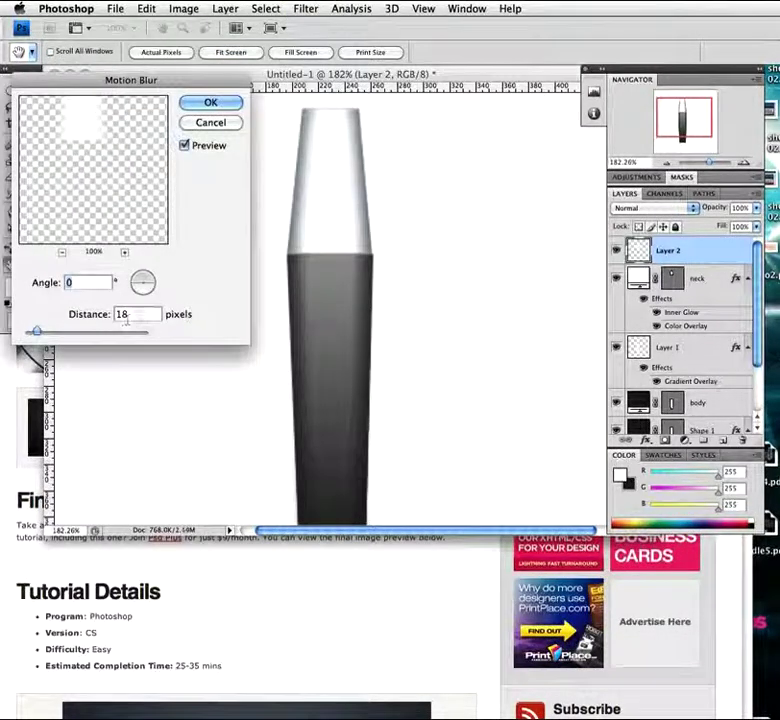
{"action": "left_click_drag", "start_coordinate": [142, 85], "coordinate": [149, 67]}
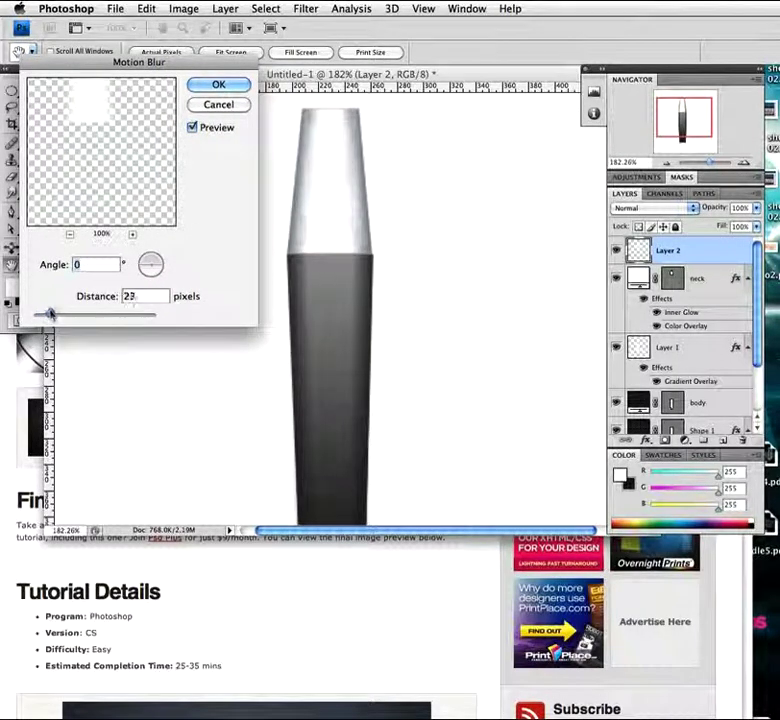
{"action": "left_click_drag", "start_coordinate": [47, 315], "coordinate": [44, 315]}
{"action": "key", "text": "Up"}
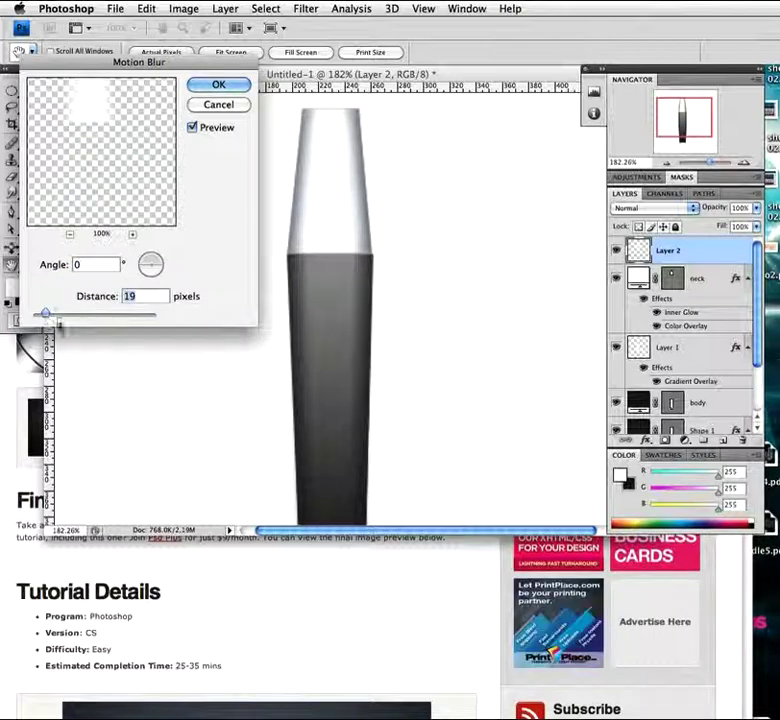
{"action": "left_click", "coordinate": [214, 85]}
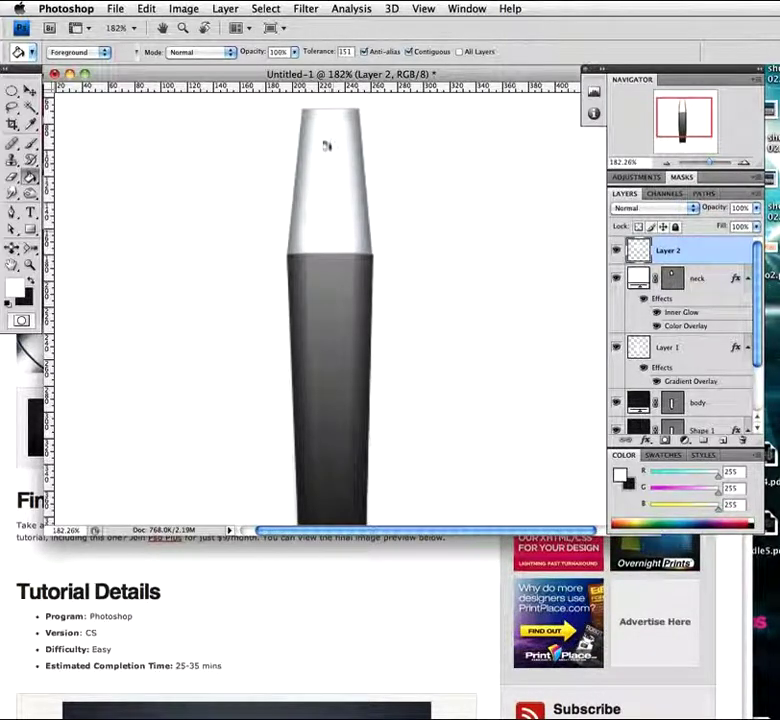
{"action": "left_click_drag", "start_coordinate": [718, 213], "coordinate": [697, 253]}
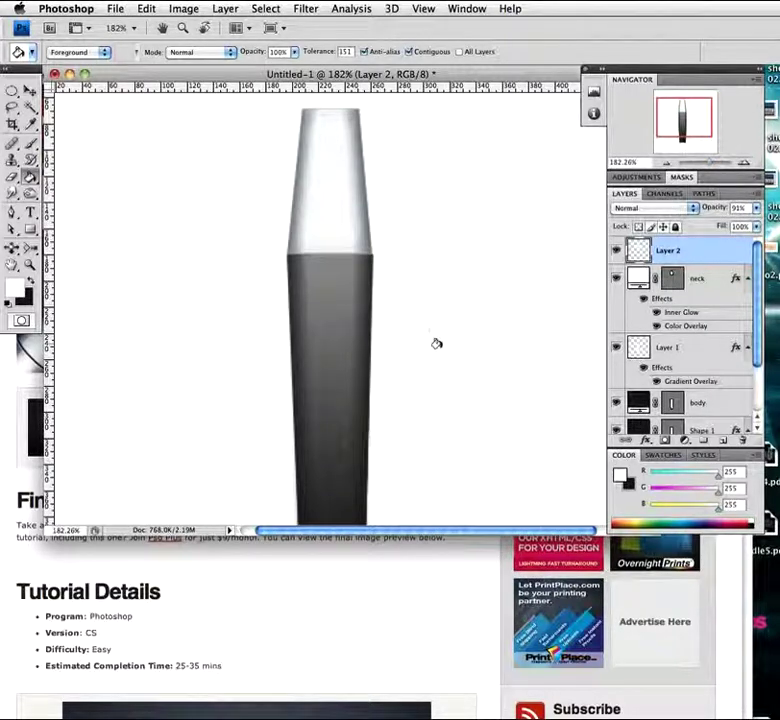
Create a new empty layer directly above Layer 2
{"action": "key", "text": "v"}
{"action": "left_click", "coordinate": [352, 216], "text": "super"}
{"action": "left_click_drag", "start_coordinate": [353, 210], "coordinate": [334, 220]}
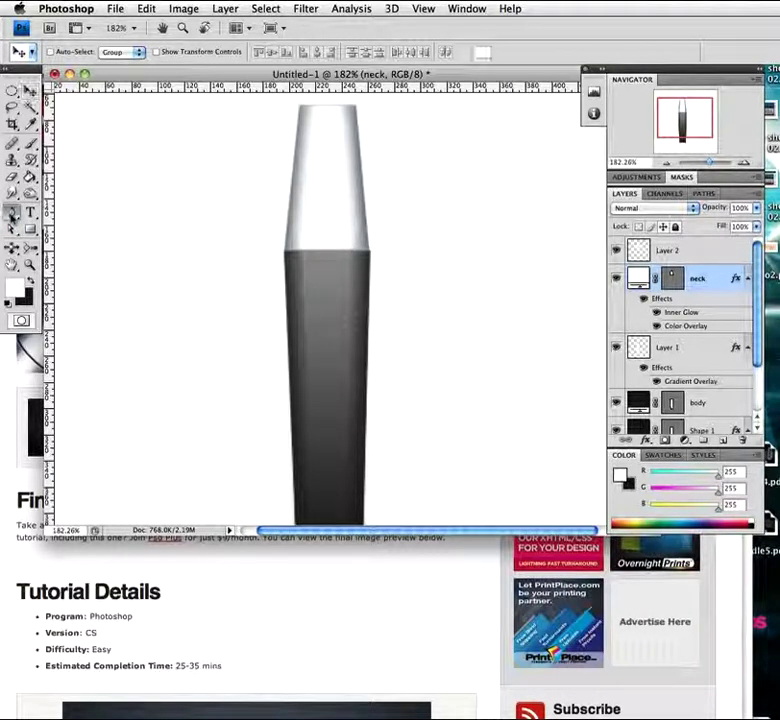
{"action": "left_click", "coordinate": [10, 211]}
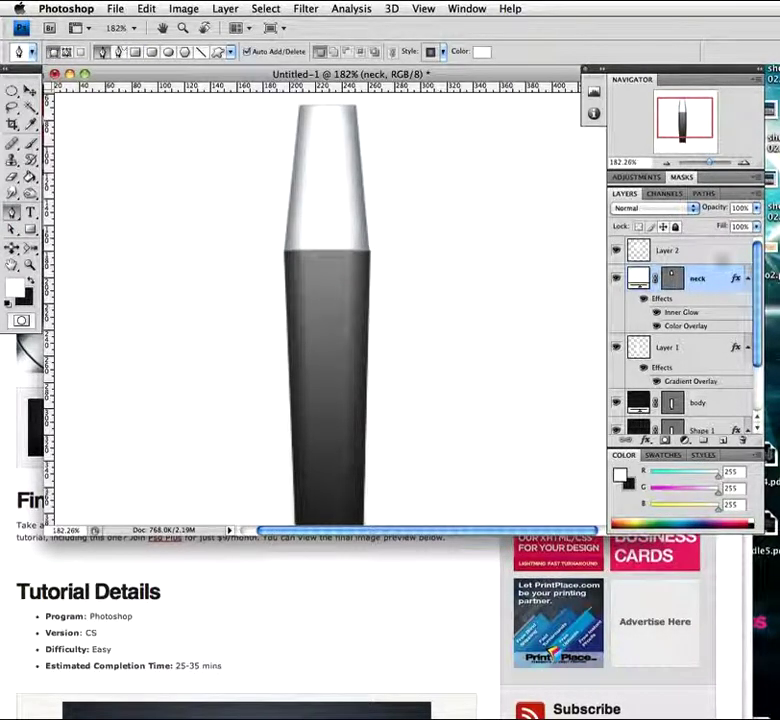
{"action": "left_click", "coordinate": [690, 251]}
{"action": "left_click", "coordinate": [722, 441]}
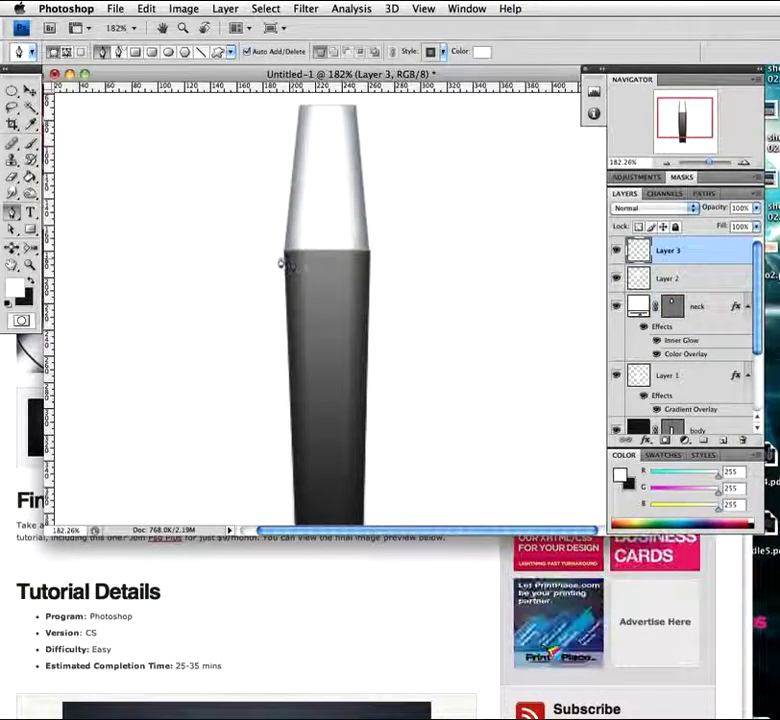
Draw a closed six-point band as a white shape with the Pen tool, wrapping the joint between the neck and the dark barrel
{"action": "key", "text": "z"}
{"action": "left_click", "coordinate": [306, 250]}
{"action": "left_click_drag", "start_coordinate": [306, 250], "coordinate": [329, 289]}
{"action": "key", "text": "p"}
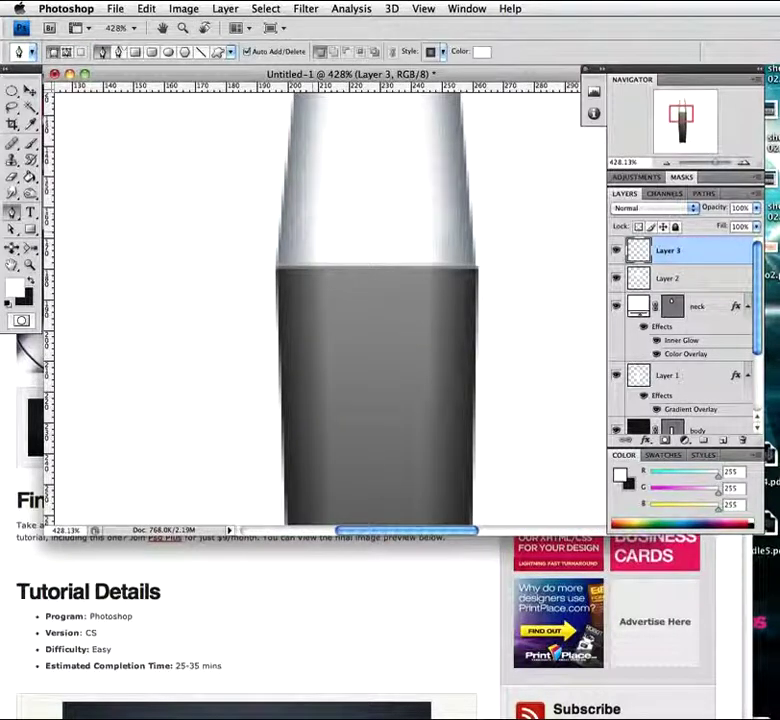
{"action": "left_click", "coordinate": [279, 230]}
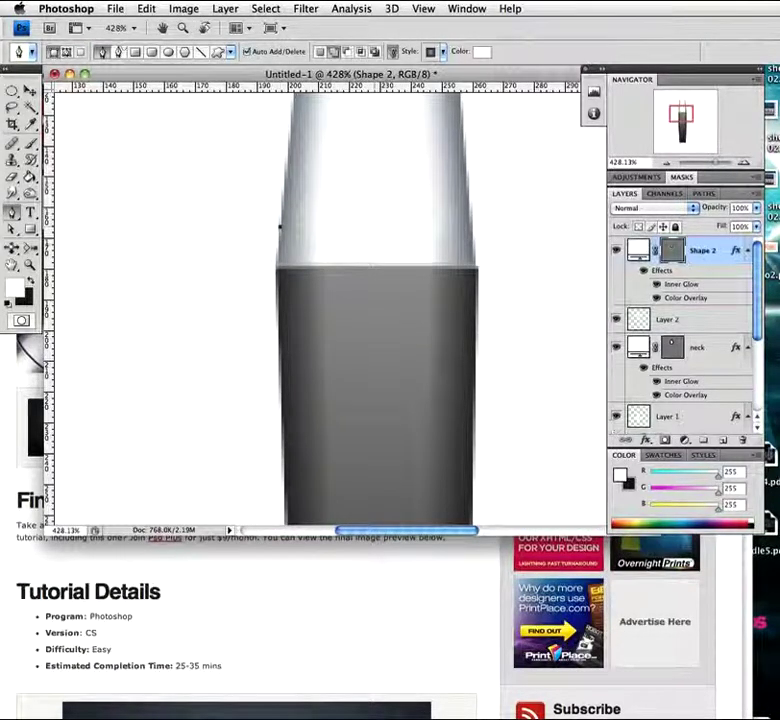
{"action": "left_click", "coordinate": [470, 231]}
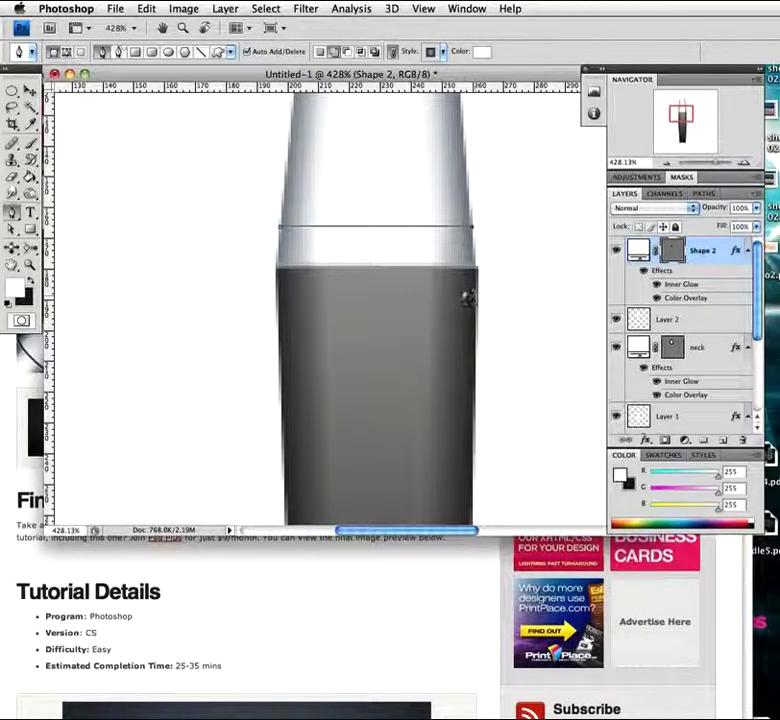
{"action": "left_click", "coordinate": [476, 268]}
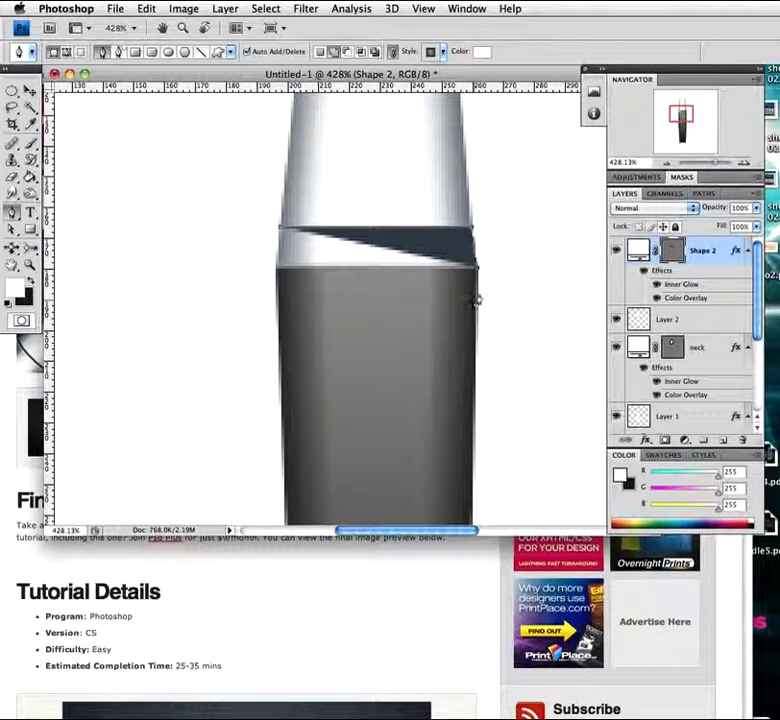
{"action": "left_click", "coordinate": [477, 292]}
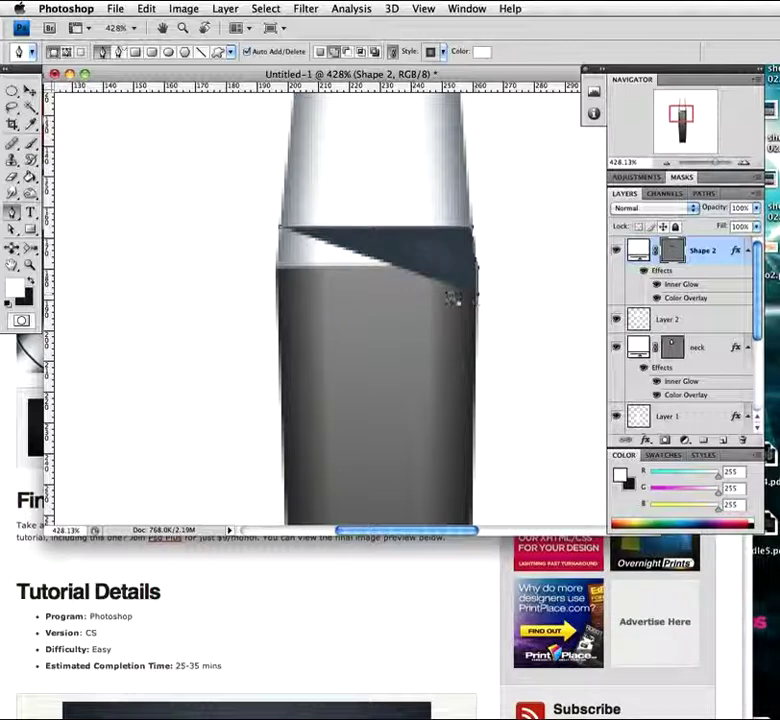
{"action": "left_click", "coordinate": [276, 294]}
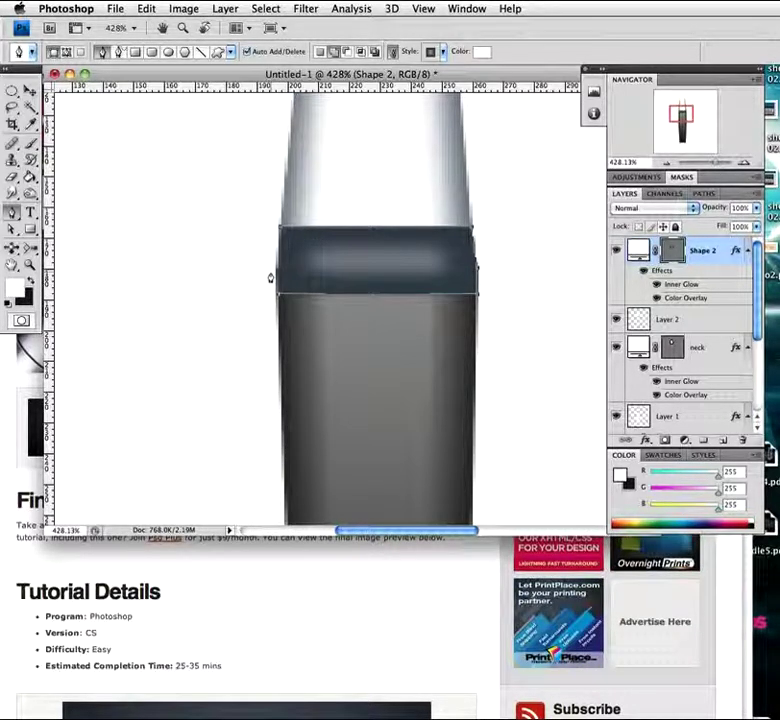
{"action": "left_click", "coordinate": [280, 233]}
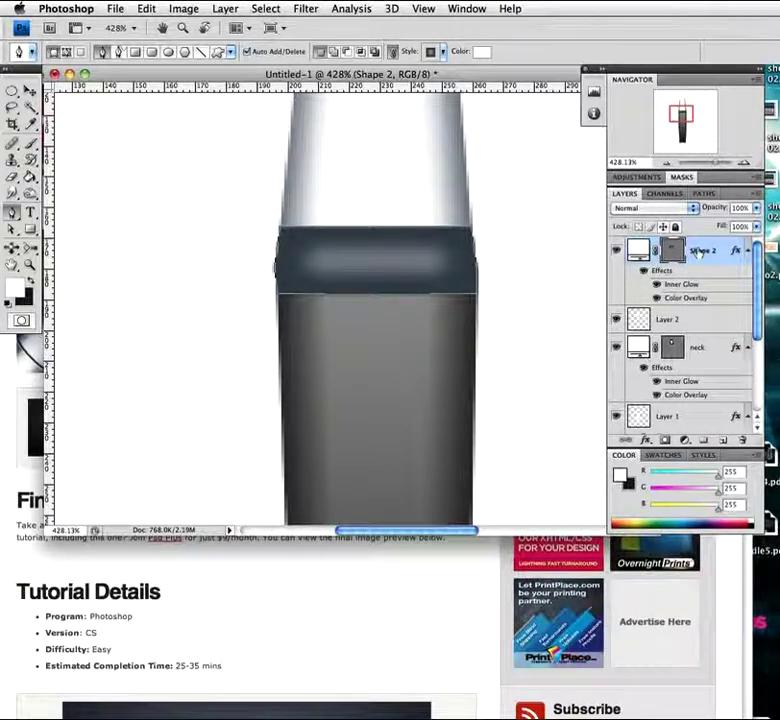
Clear the layer style from the Shape 2 band layer and rasterize the layer
{"action": "right_click", "coordinate": [698, 243]}
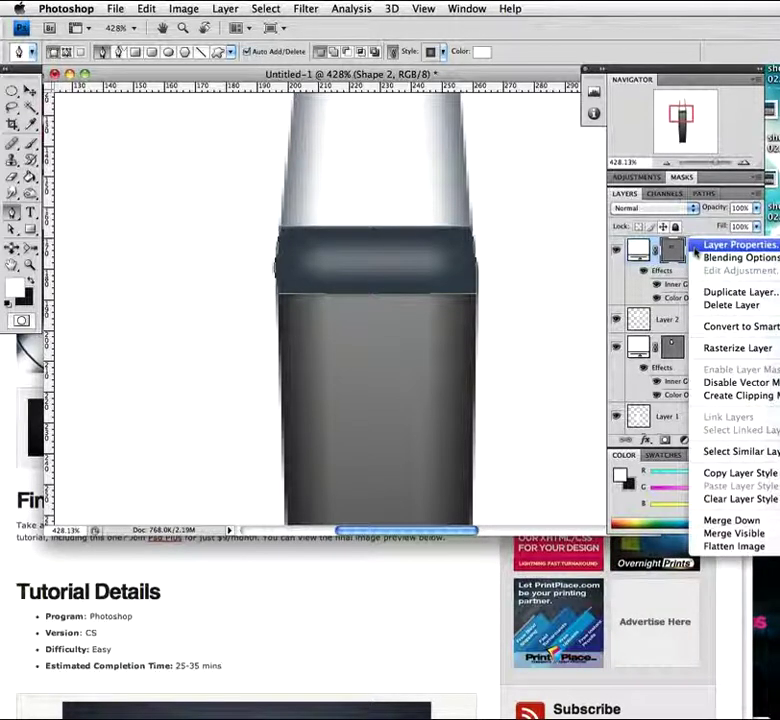
{"action": "left_click", "coordinate": [730, 498]}
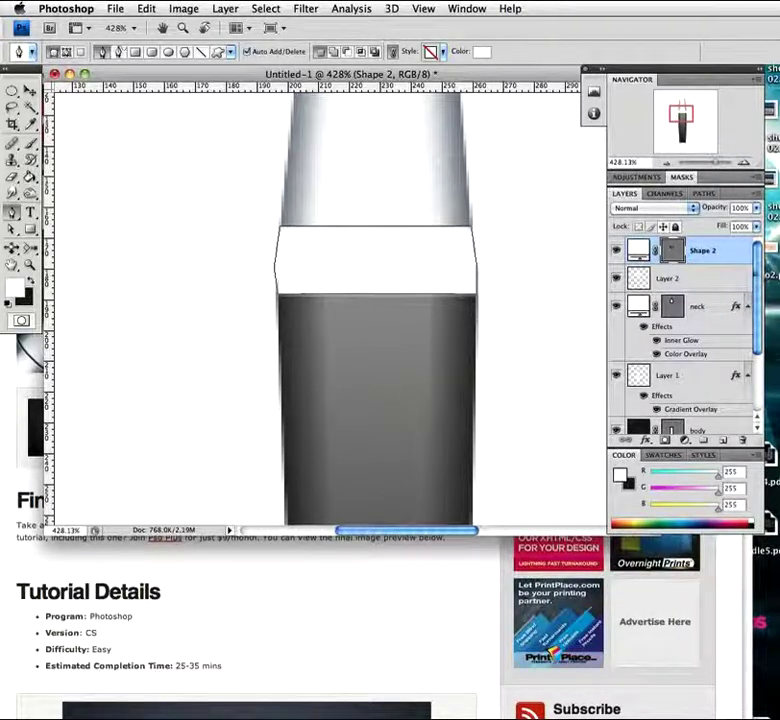
{"action": "left_click", "coordinate": [705, 278]}
{"action": "left_click", "coordinate": [718, 252]}
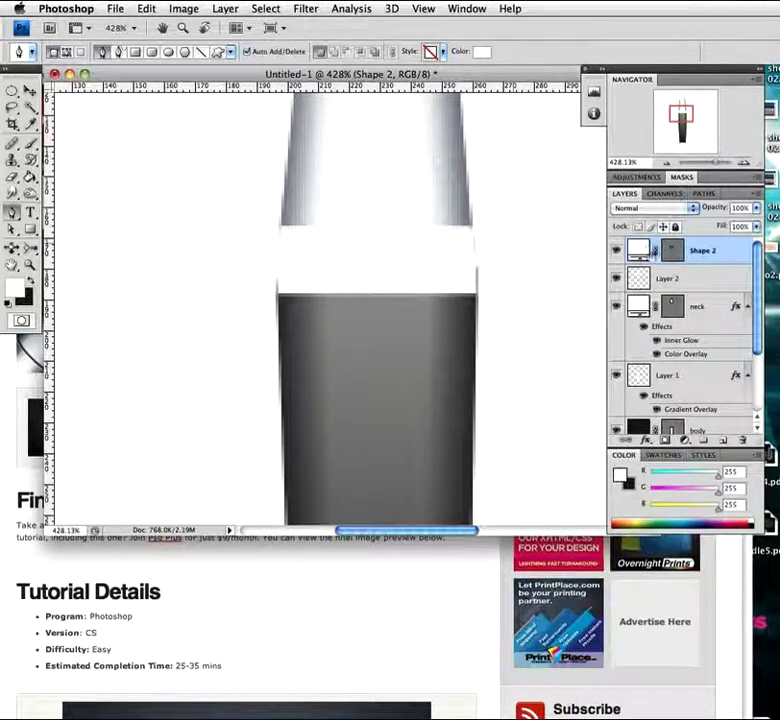
{"action": "right_click", "coordinate": [731, 260]}
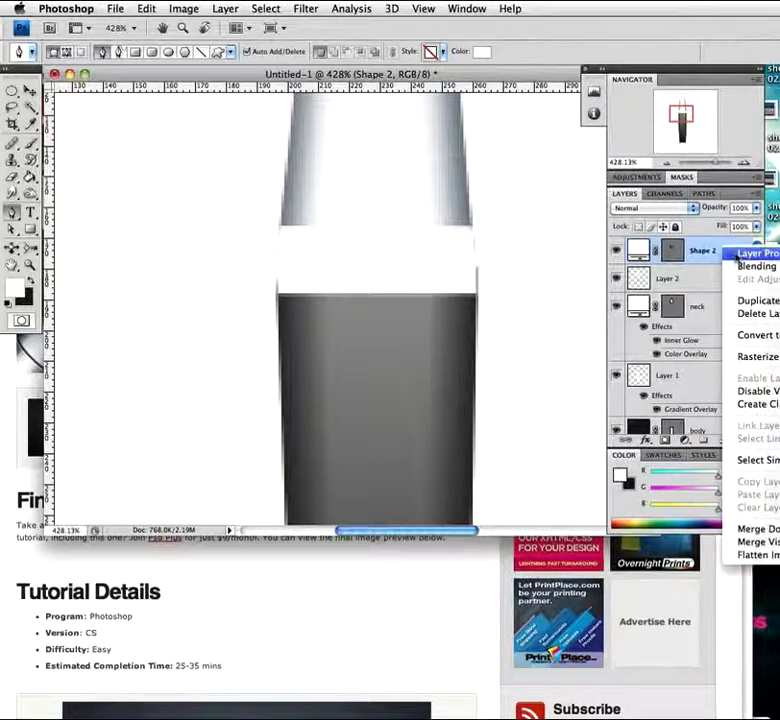
{"action": "left_click", "coordinate": [764, 360]}
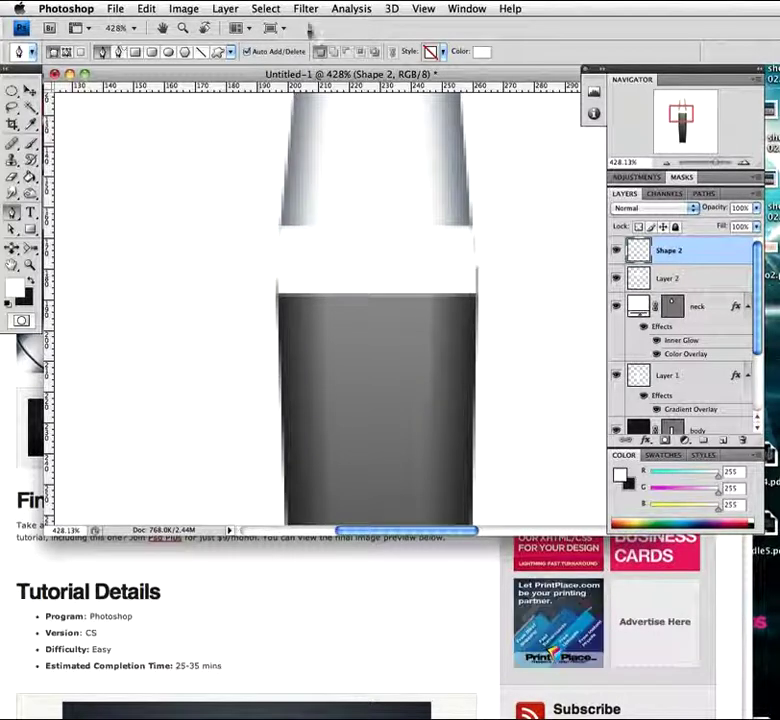
Apply a Gaussian Blur with a 0.5 pixel radius to the Shape 2 band, followed by the Sharpen Edges filter
{"action": "left_click", "coordinate": [306, 9]}
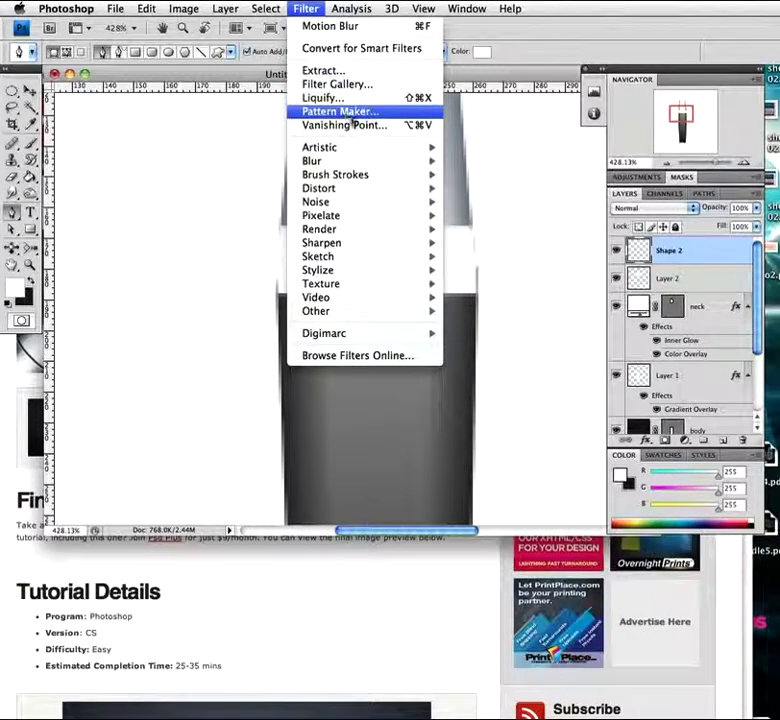
{"action": "mouse_move", "coordinate": [367, 166]}
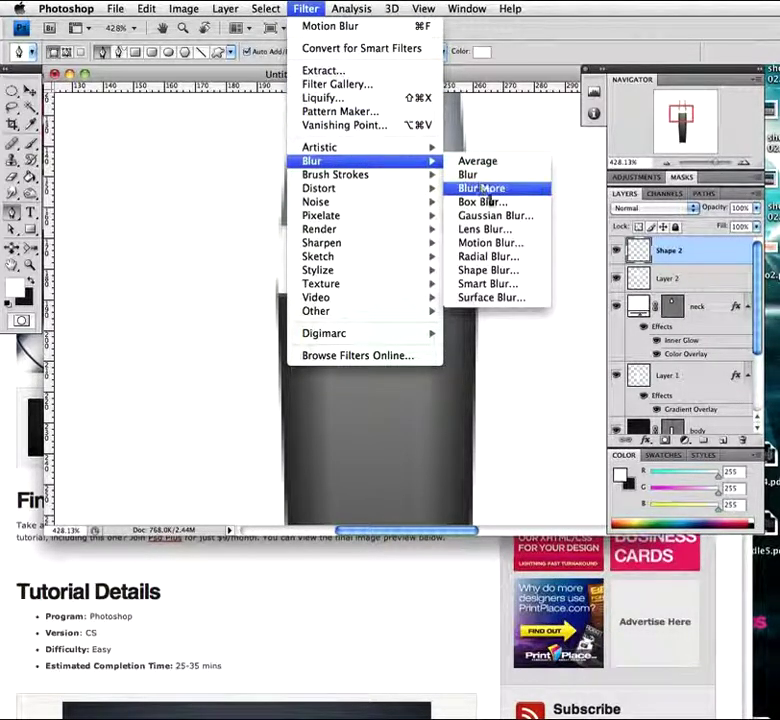
{"action": "left_click", "coordinate": [489, 216]}
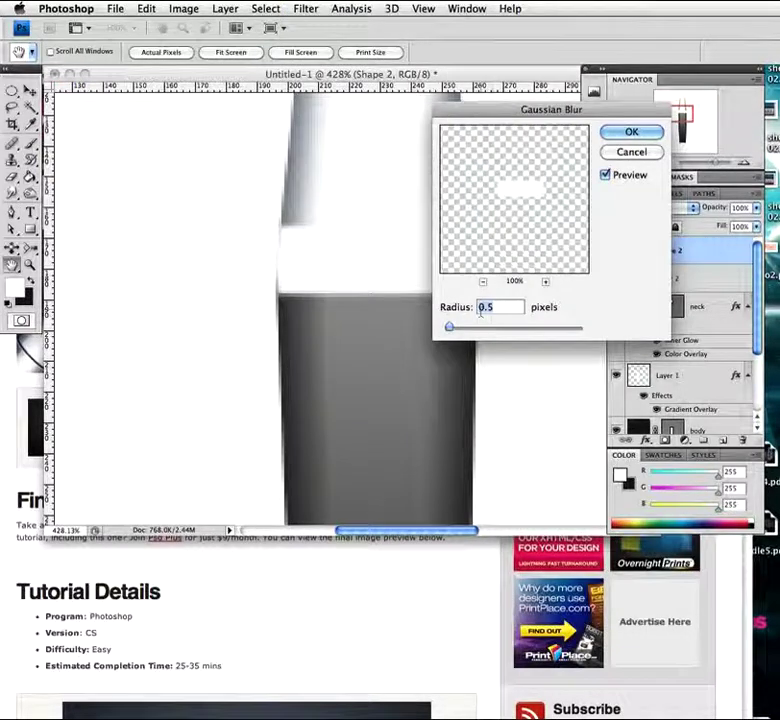
{"action": "left_click", "coordinate": [631, 132]}
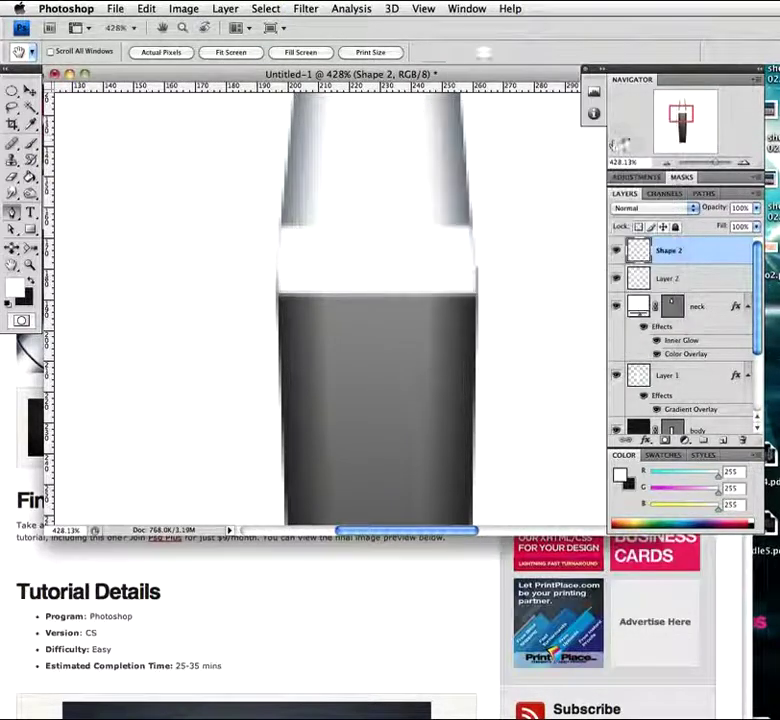
{"action": "key", "text": "p"}
{"action": "left_click", "coordinate": [306, 8]}
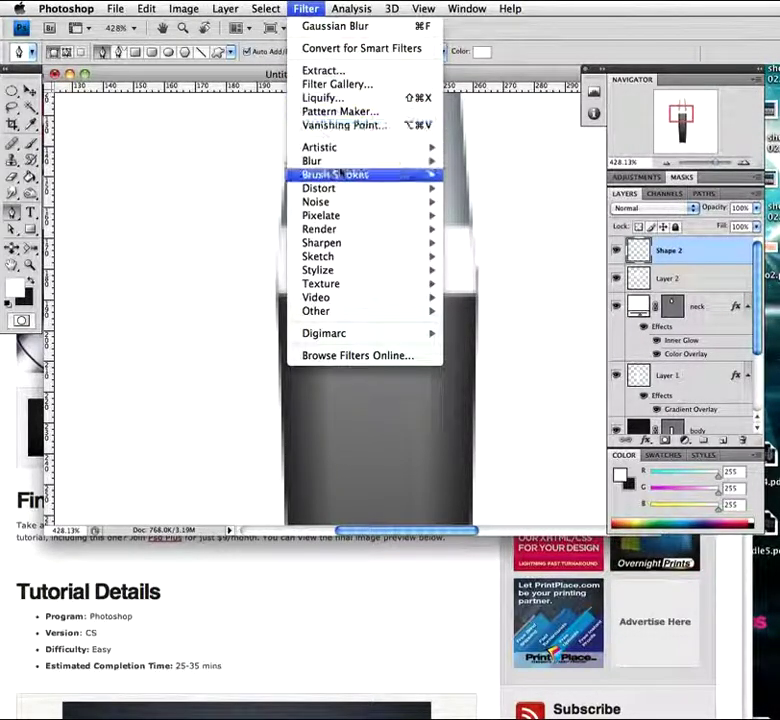
{"action": "mouse_move", "coordinate": [390, 252]}
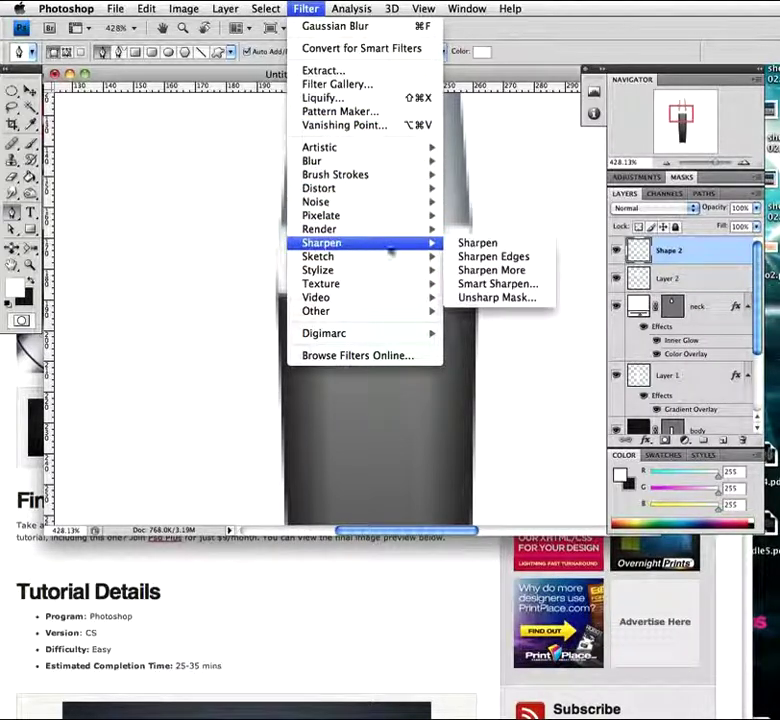
{"action": "left_click", "coordinate": [492, 258]}
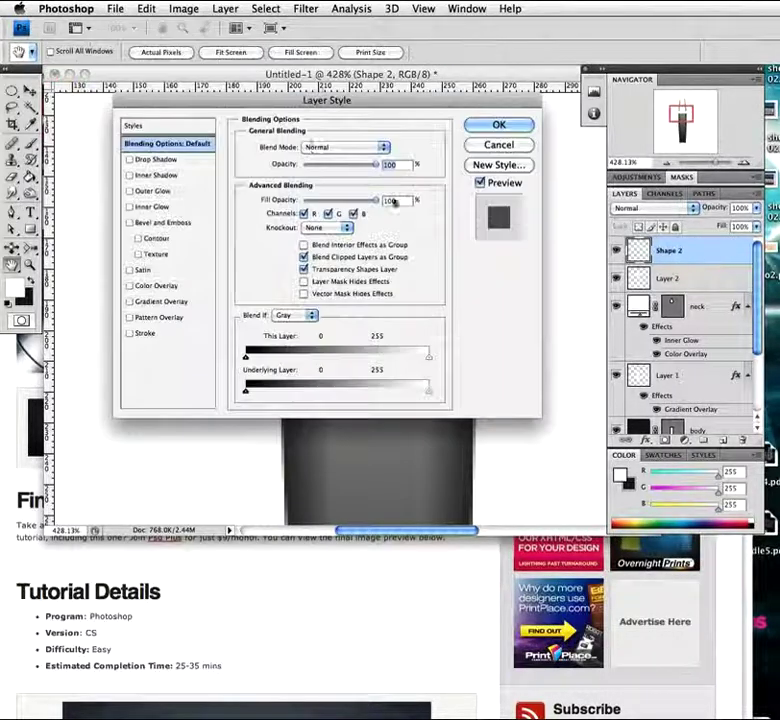
Add an Inner Shadow to the Shape 2 band layer with Normal blend mode and a white shadow color
{"action": "double_click", "coordinate": [742, 256]}
{"action": "left_click_drag", "start_coordinate": [292, 103], "coordinate": [275, 82]}
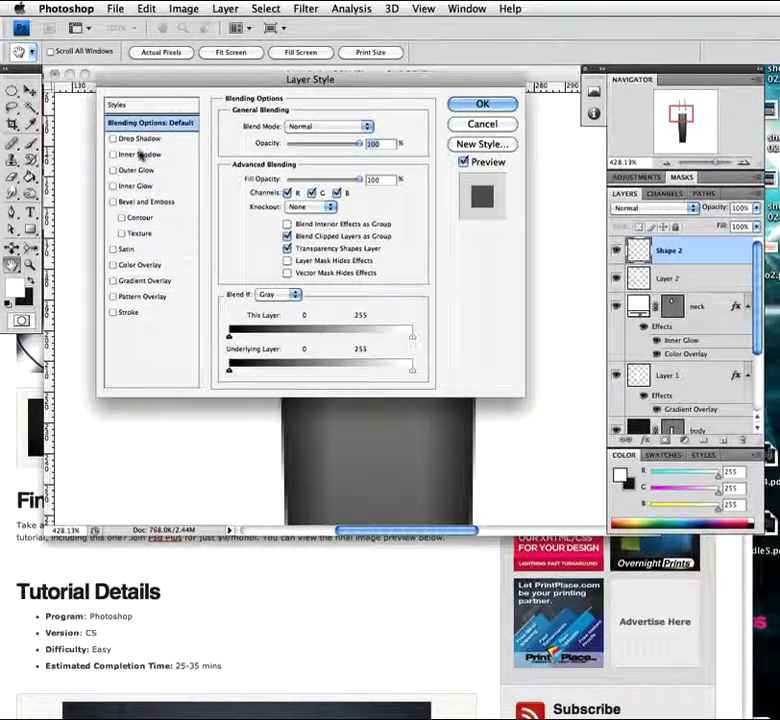
{"action": "left_click", "coordinate": [142, 155]}
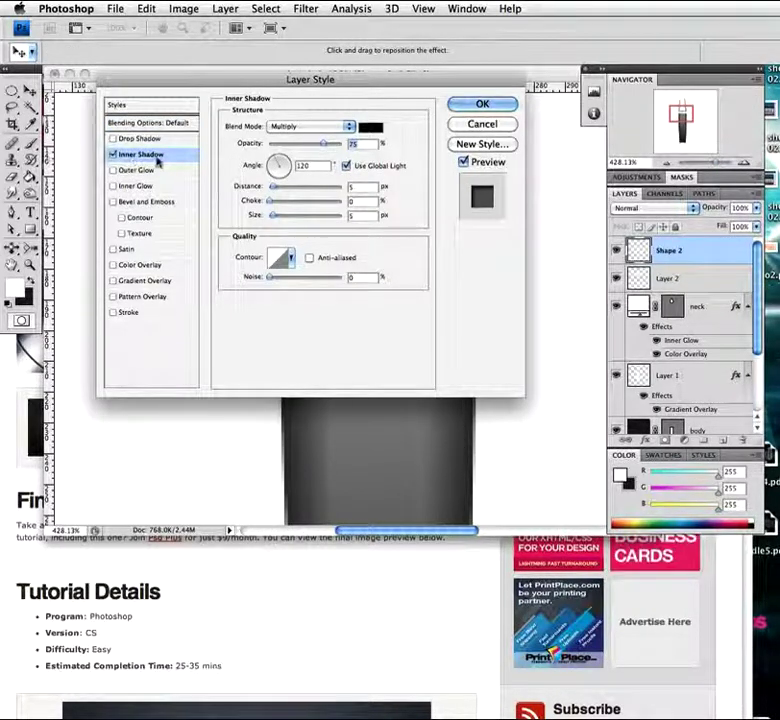
{"action": "left_click", "coordinate": [308, 126]}
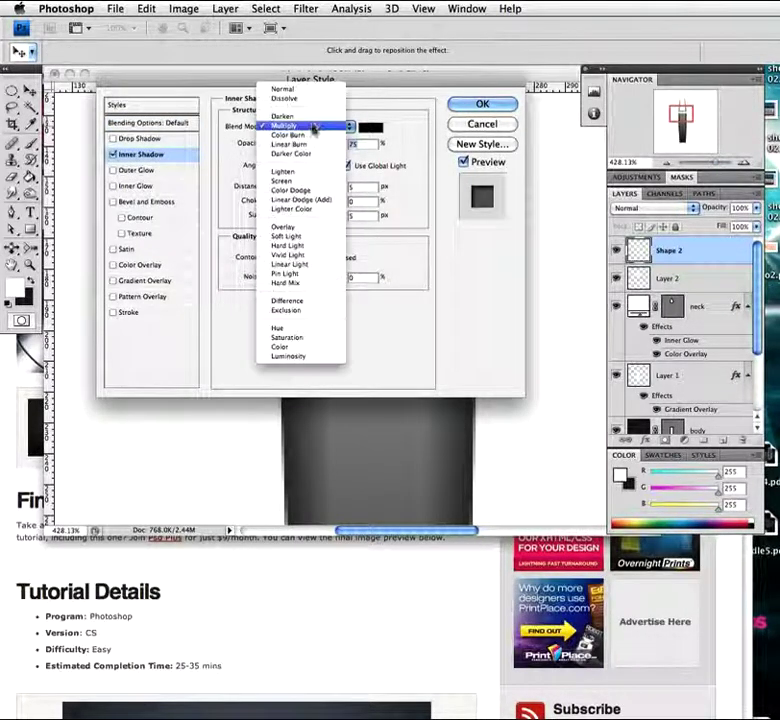
{"action": "left_click", "coordinate": [300, 89]}
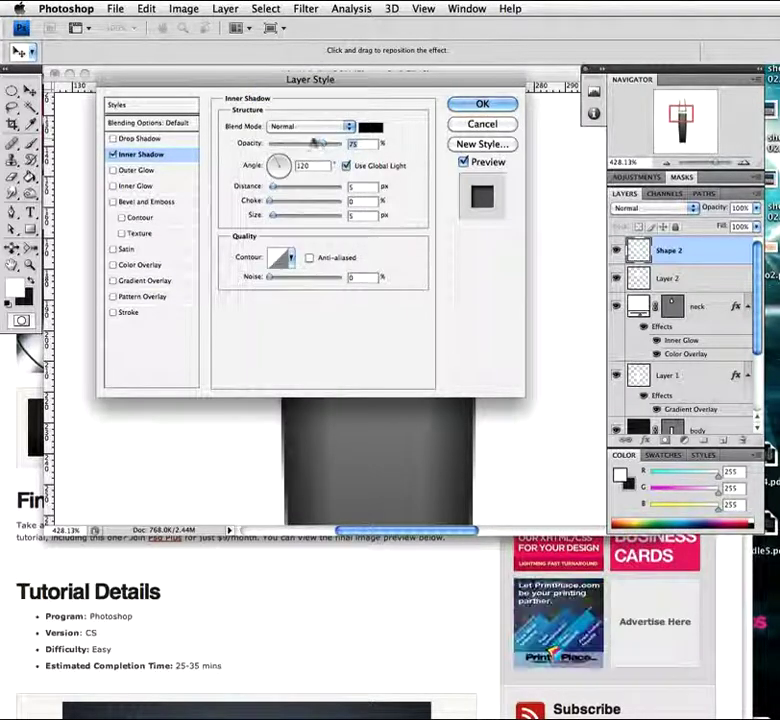
{"action": "left_click", "coordinate": [370, 127]}
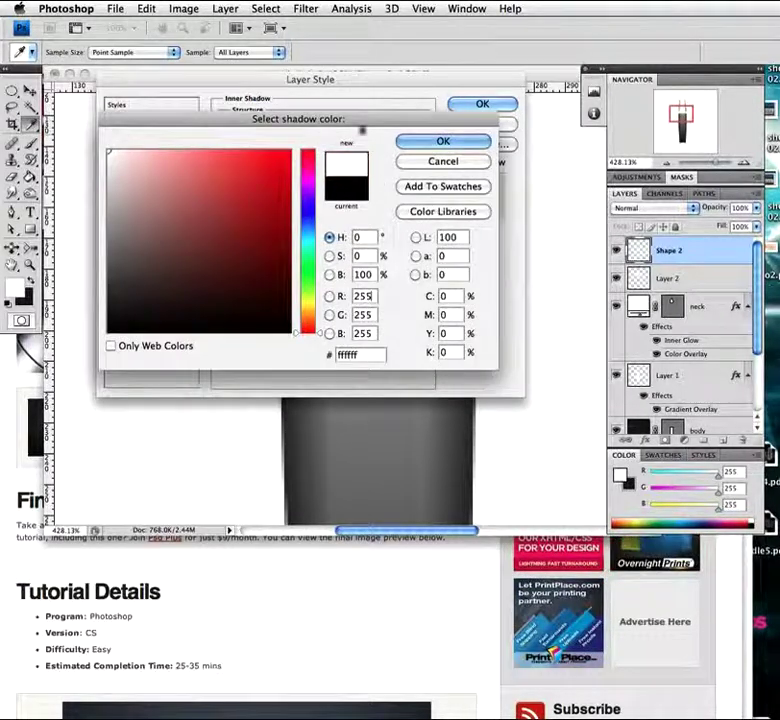
{"action": "left_click", "coordinate": [432, 142]}
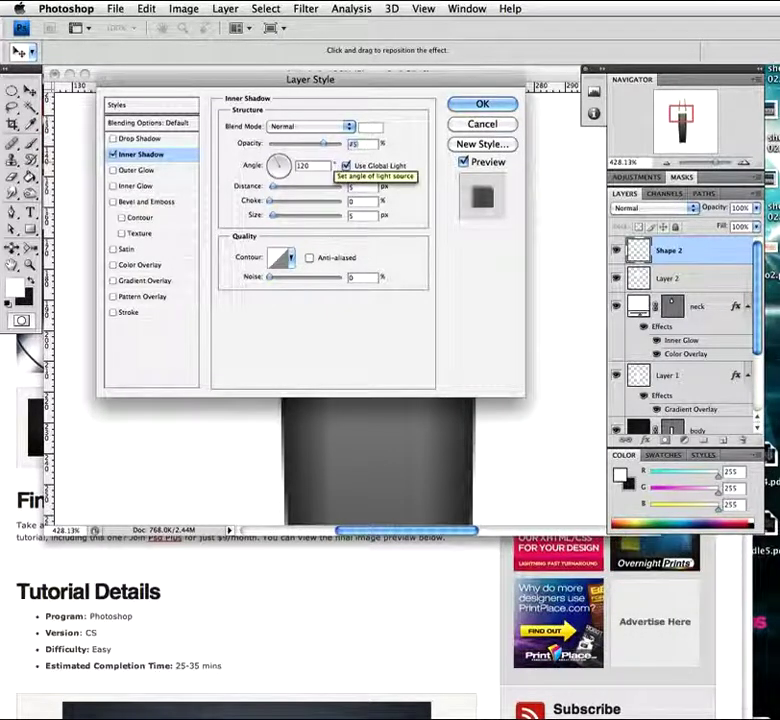
Set the Inner Shadow to 45% opacity, a 90° angle without global light, 1 px distance, 1 px size and a curved contour
{"action": "left_click", "coordinate": [346, 165]}
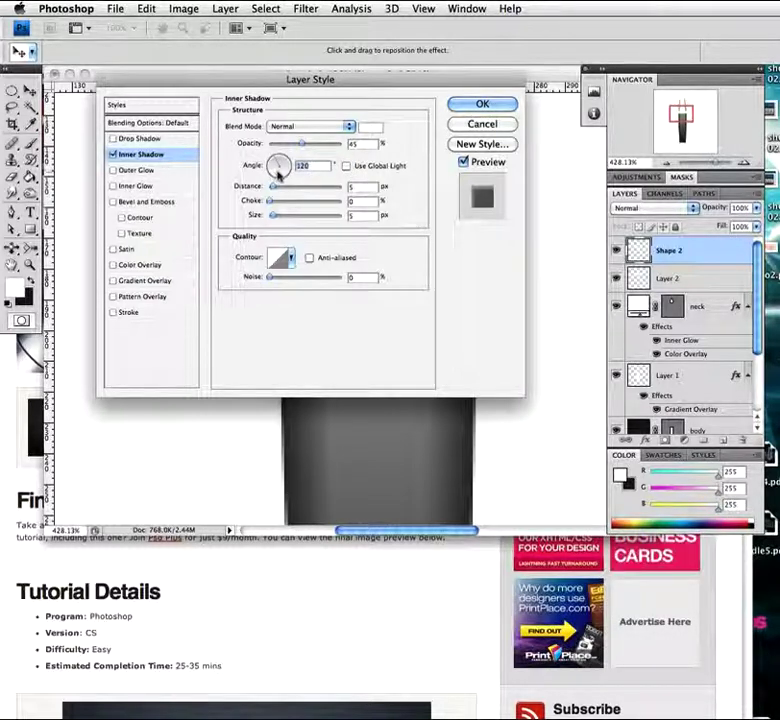
{"action": "left_click_drag", "start_coordinate": [280, 172], "coordinate": [277, 162]}
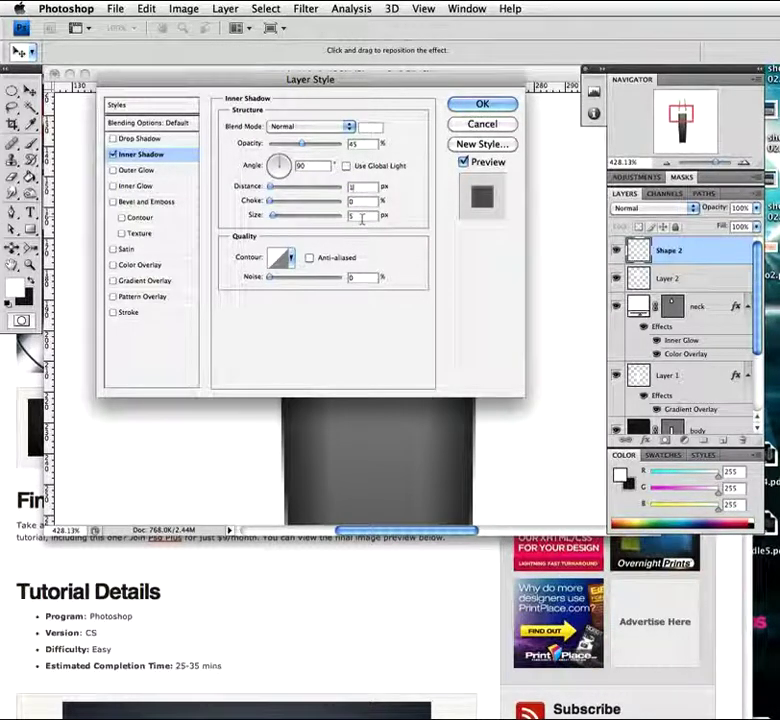
{"action": "left_click", "coordinate": [290, 258]}
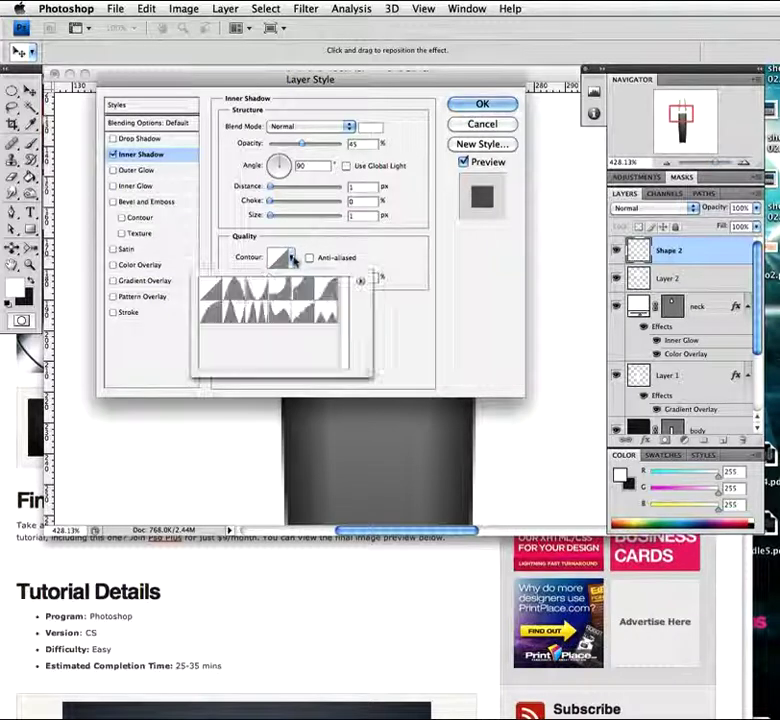
{"action": "left_click", "coordinate": [385, 260]}
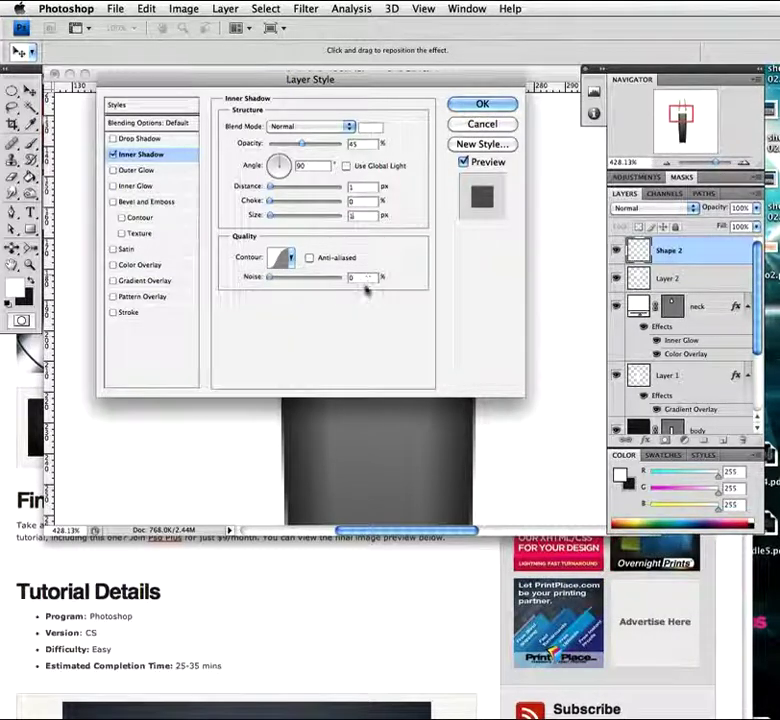
{"action": "key", "text": "Up"}
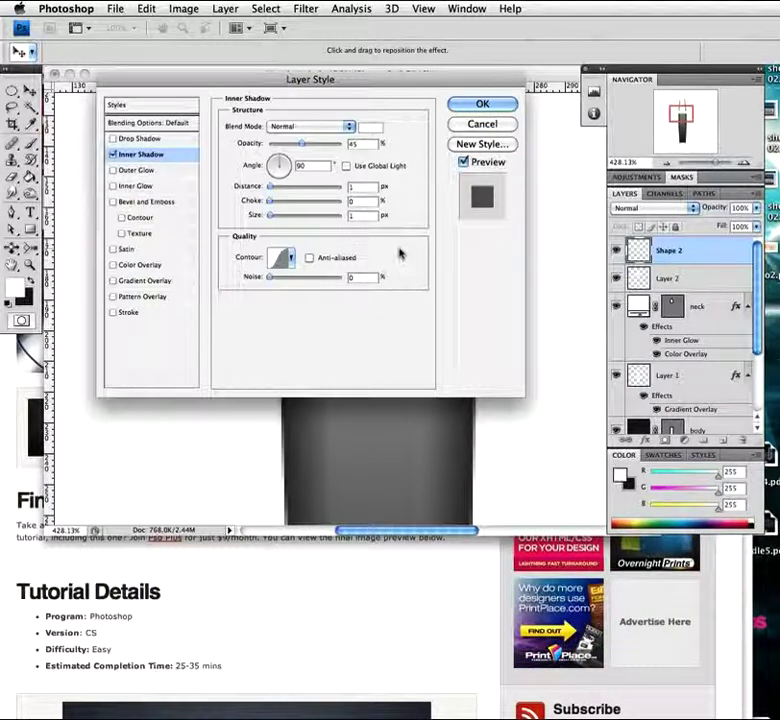
Enable a Gradient Overlay on the band and set the gradient's starting color stop to #3c3c3c
{"action": "left_click", "coordinate": [156, 280]}
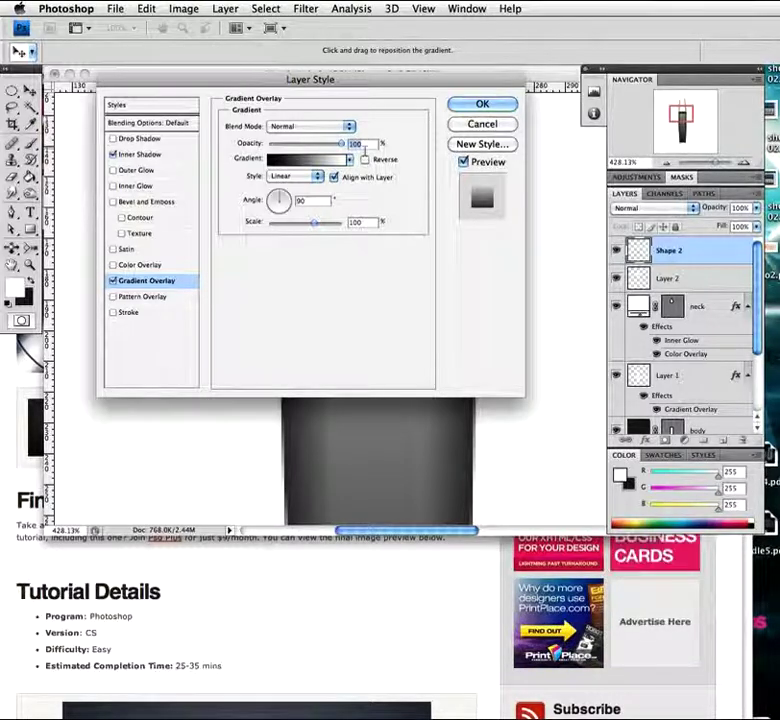
{"action": "left_click", "coordinate": [305, 159]}
{"action": "left_click_drag", "start_coordinate": [287, 208], "coordinate": [278, 50]}
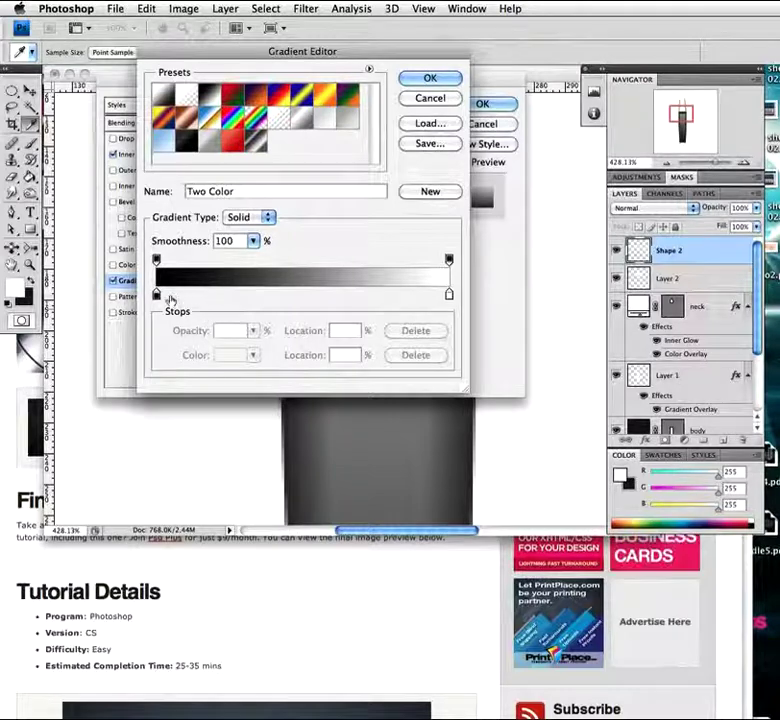
{"action": "left_click", "coordinate": [156, 294]}
{"action": "double_click", "coordinate": [156, 296]}
{"action": "left_click_drag", "start_coordinate": [263, 120], "coordinate": [290, 72]}
{"action": "left_click", "coordinate": [403, 309]}
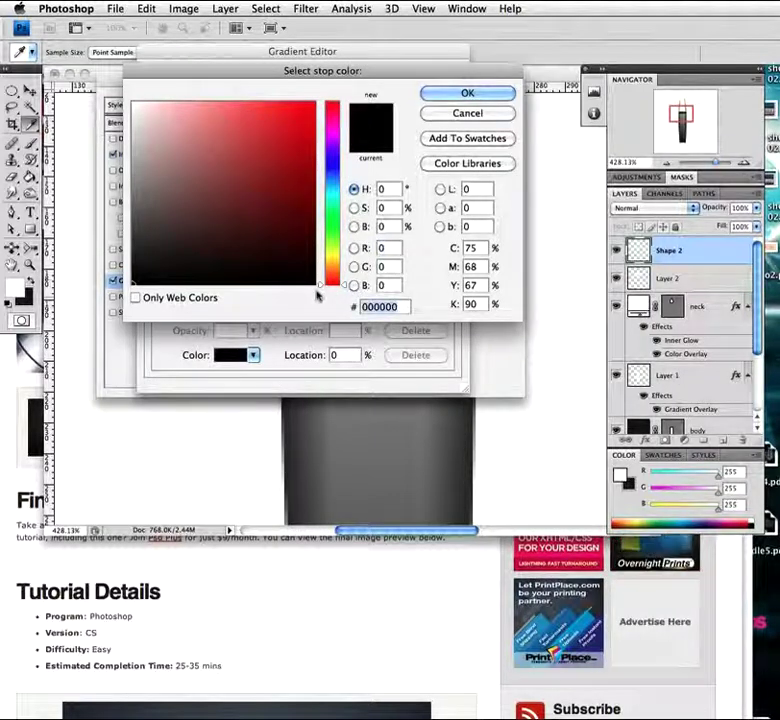
{"action": "type", "text": "3c3c3c"}
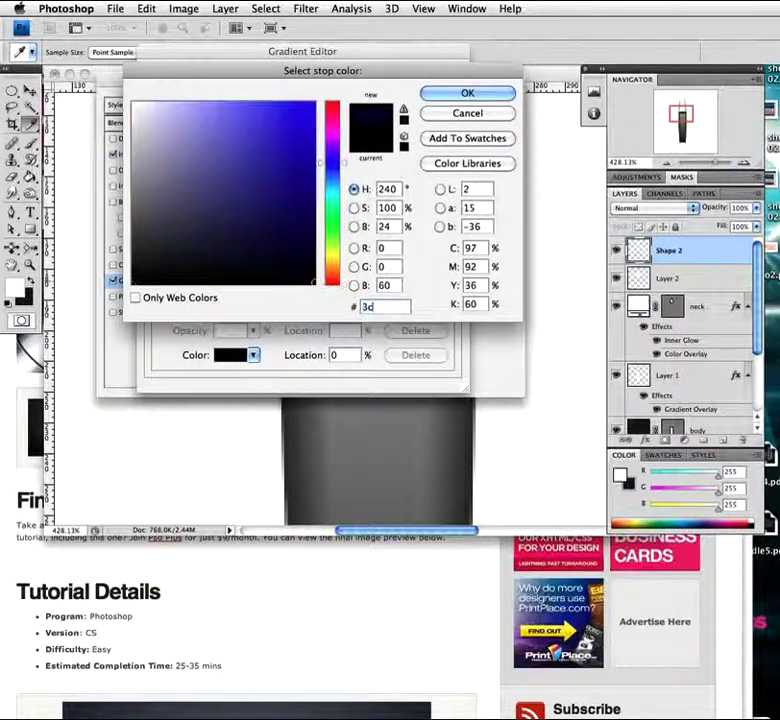
{"action": "left_click", "coordinate": [485, 93]}
Add two color stops to the overlay gradient: #6f6f6f at 14% and white at 48%
{"action": "left_click_drag", "start_coordinate": [182, 295], "coordinate": [198, 297]}
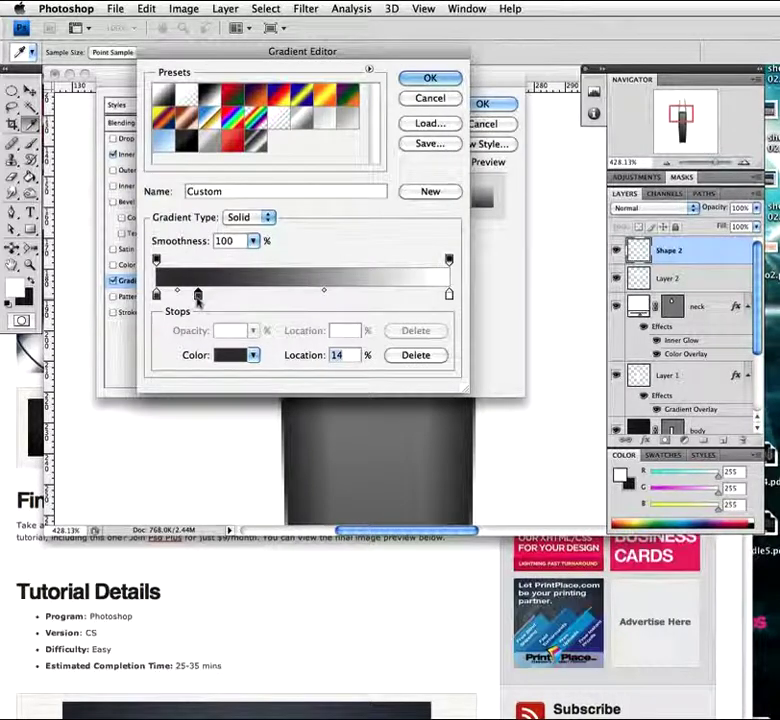
{"action": "double_click", "coordinate": [198, 297]}
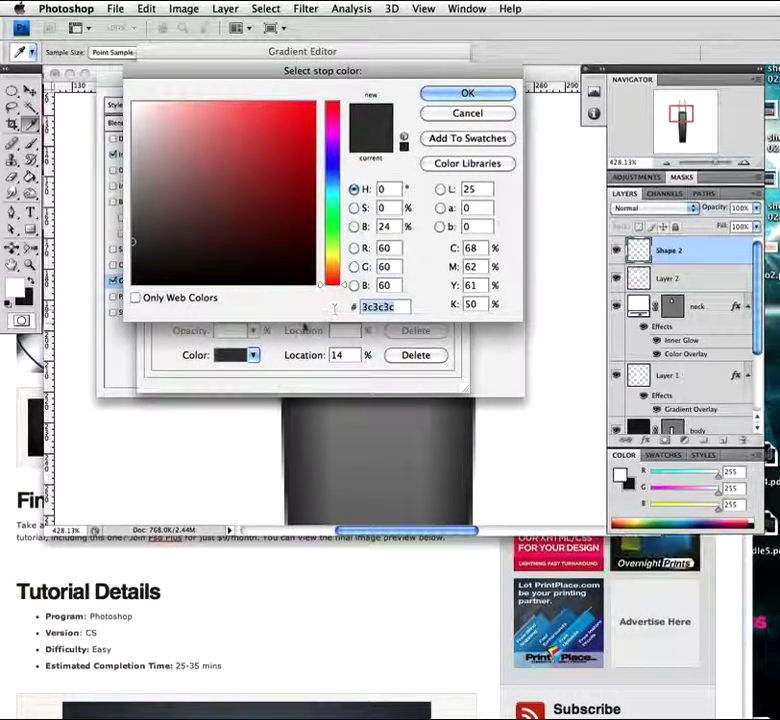
{"action": "type", "text": "006f6f6f"}
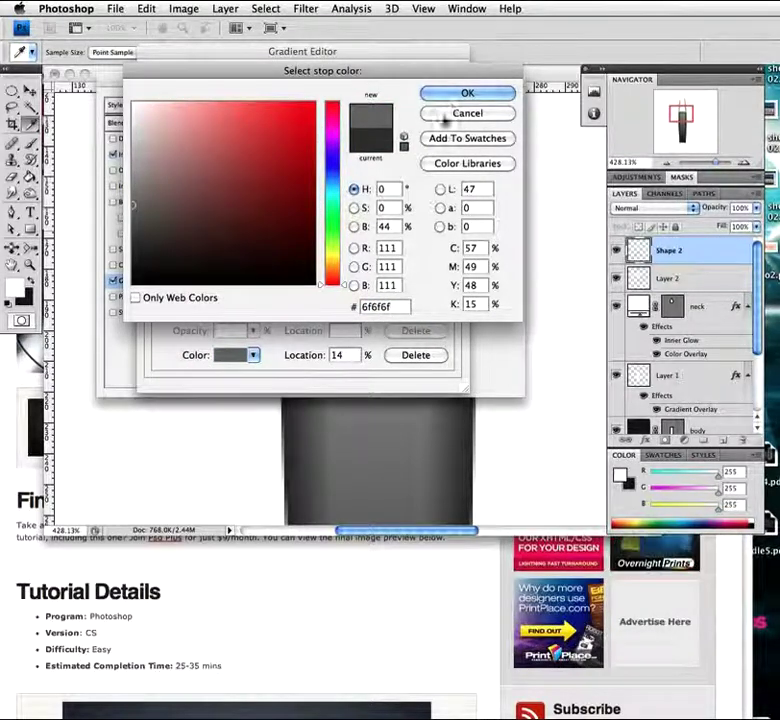
{"action": "left_click", "coordinate": [467, 93]}
{"action": "left_click", "coordinate": [299, 295]}
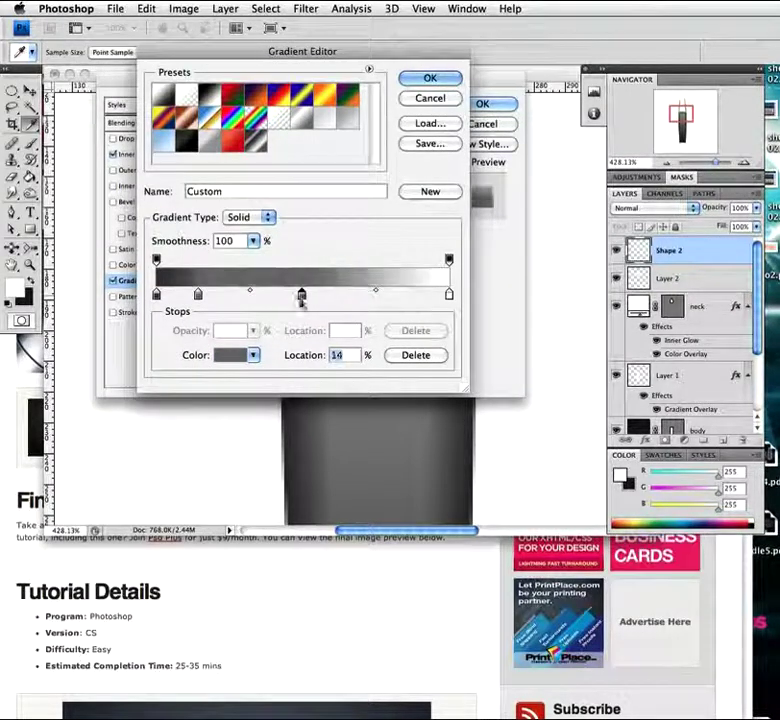
{"action": "double_click", "coordinate": [298, 295]}
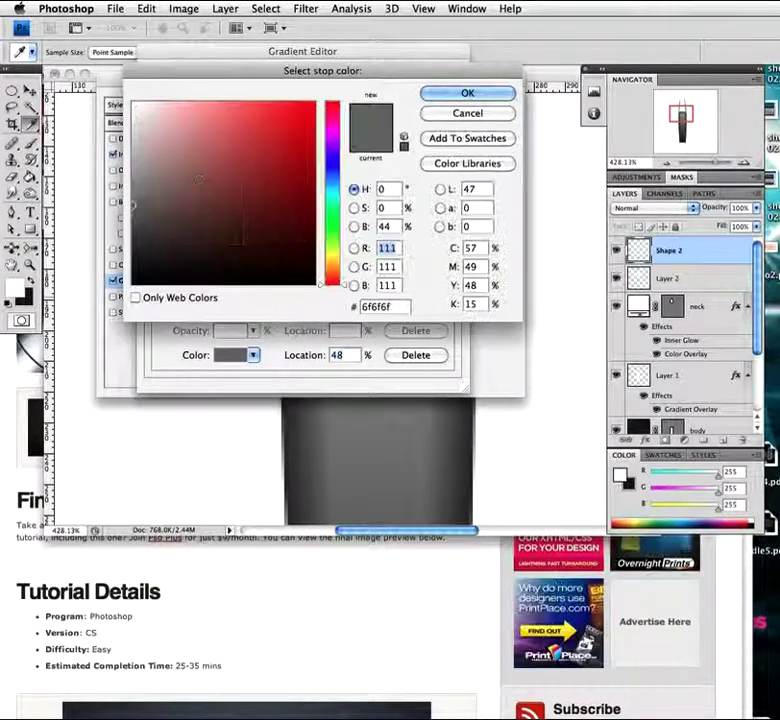
{"action": "left_click", "coordinate": [134, 103]}
{"action": "left_click", "coordinate": [467, 93]}
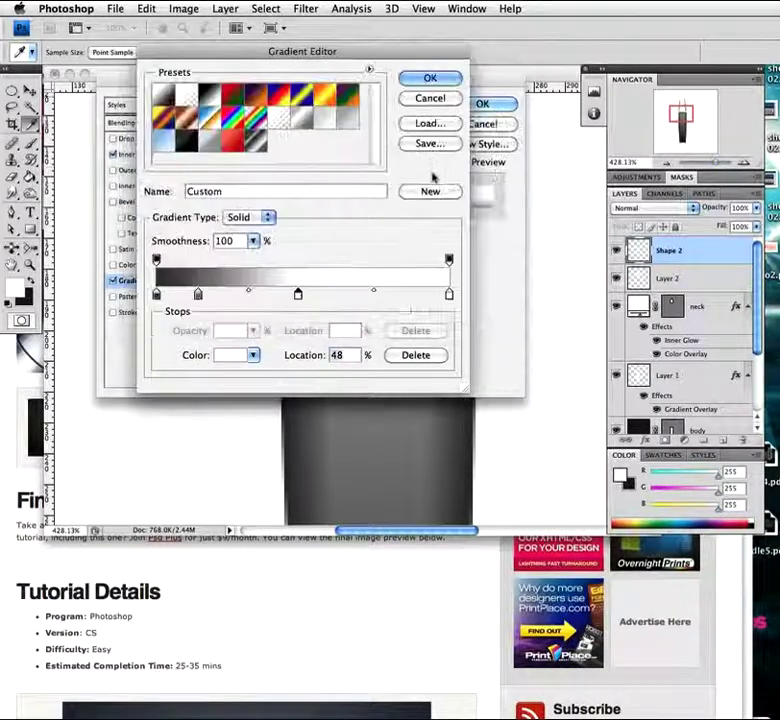
Add two more grey stops to the overlay gradient: #b0b0b0 at 72% and #7b7b7b at 85%
{"action": "left_click", "coordinate": [364, 295]}
{"action": "left_click_drag", "start_coordinate": [364, 295], "coordinate": [366, 295]}
{"action": "double_click", "coordinate": [366, 295]}
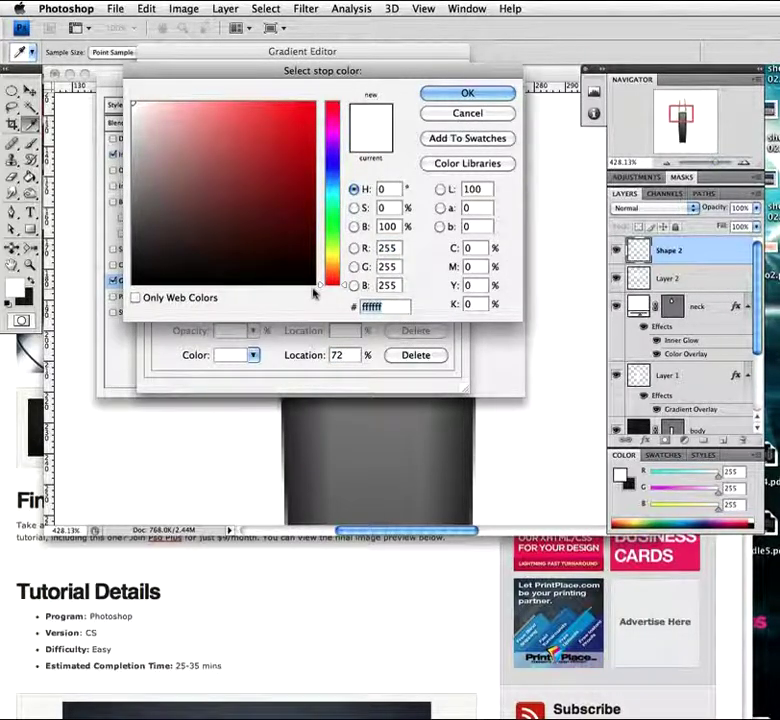
{"action": "type", "text": "b0b0b0"}
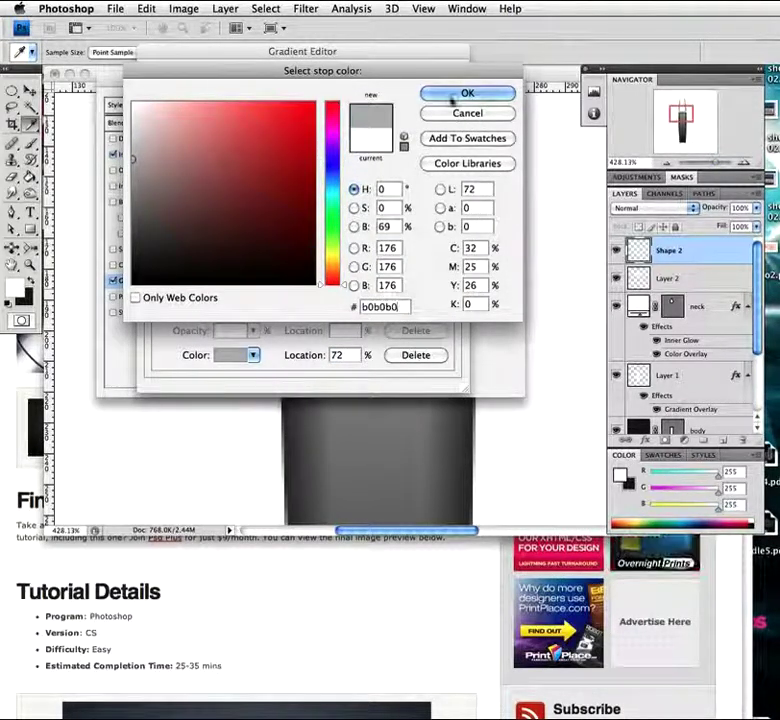
{"action": "left_click", "coordinate": [463, 93]}
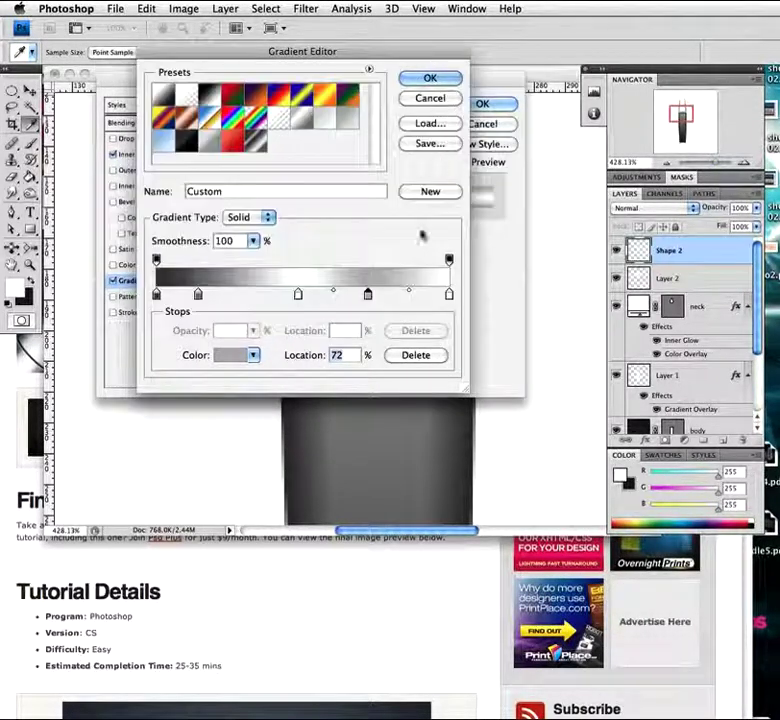
{"action": "left_click", "coordinate": [406, 296]}
{"action": "double_click", "coordinate": [406, 296]}
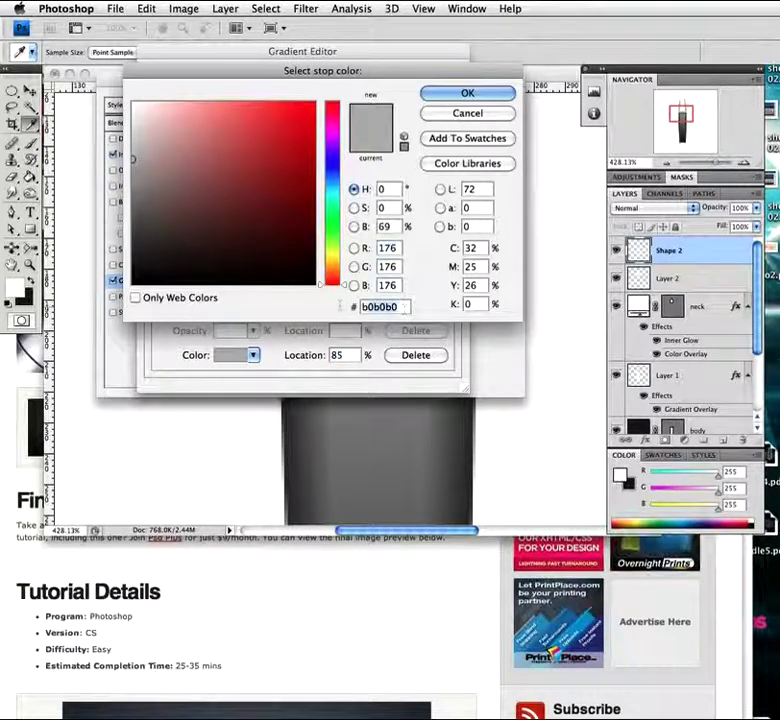
{"action": "type", "text": "7b7b7b"}
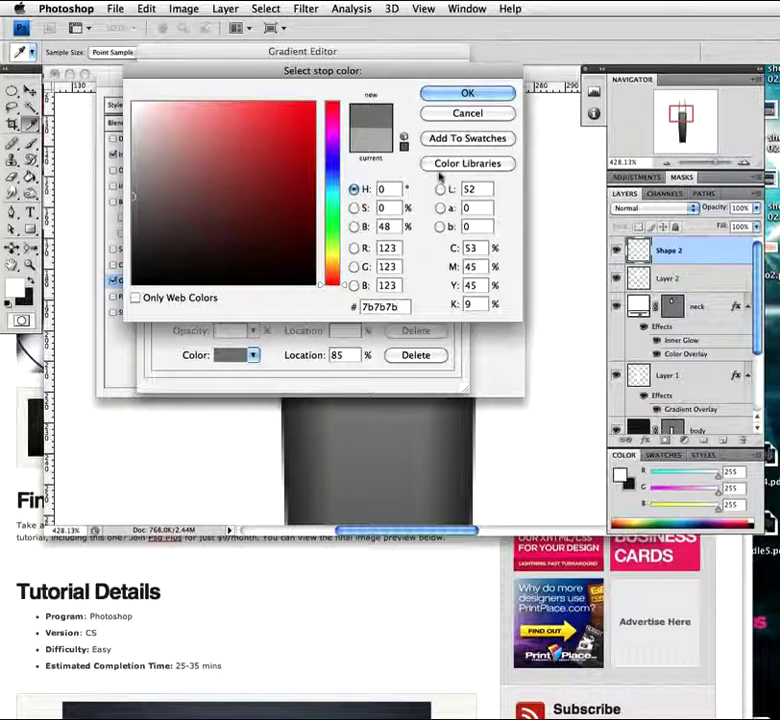
{"action": "left_click", "coordinate": [467, 92]}
Set the gradient's end stop at 100% to black and accept the edited gradient
{"action": "double_click", "coordinate": [448, 297]}
{"action": "left_click", "coordinate": [317, 284]}
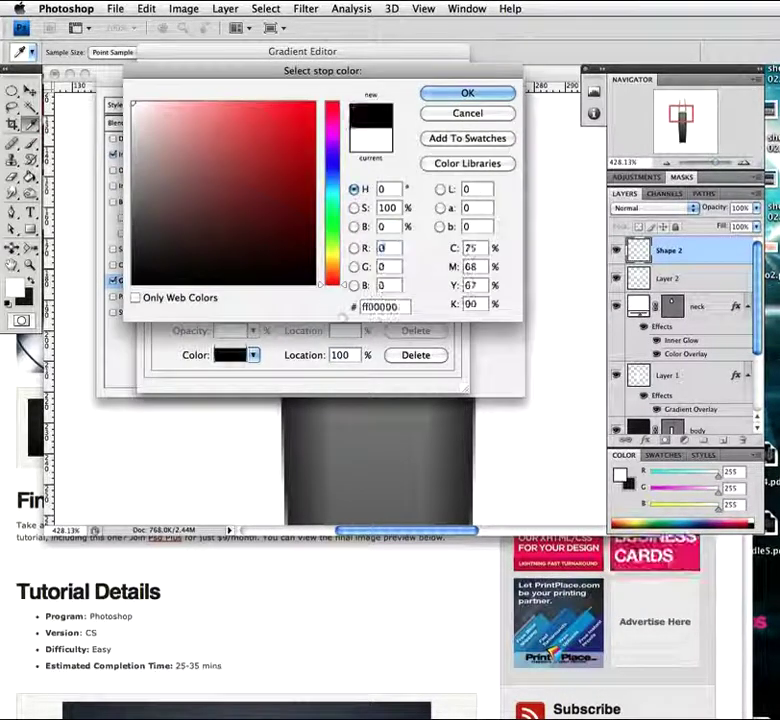
{"action": "left_click", "coordinate": [467, 92]}
{"action": "left_click_drag", "start_coordinate": [333, 54], "coordinate": [319, 197]}
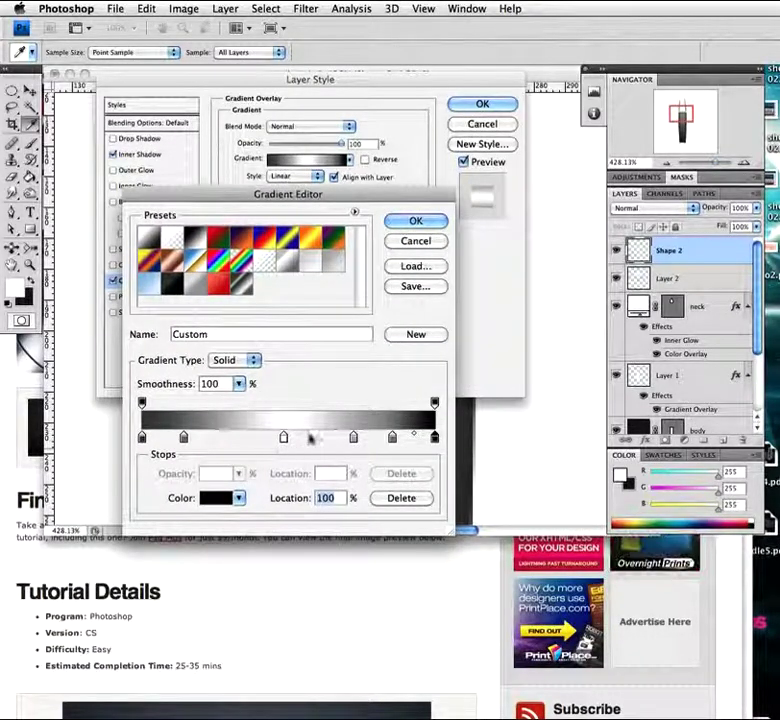
{"action": "left_click", "coordinate": [413, 221]}
Set the band's Gradient Overlay angle to 0° and its scale to 114%, checking the effect on the canvas
{"action": "left_click_drag", "start_coordinate": [357, 82], "coordinate": [359, 184]}
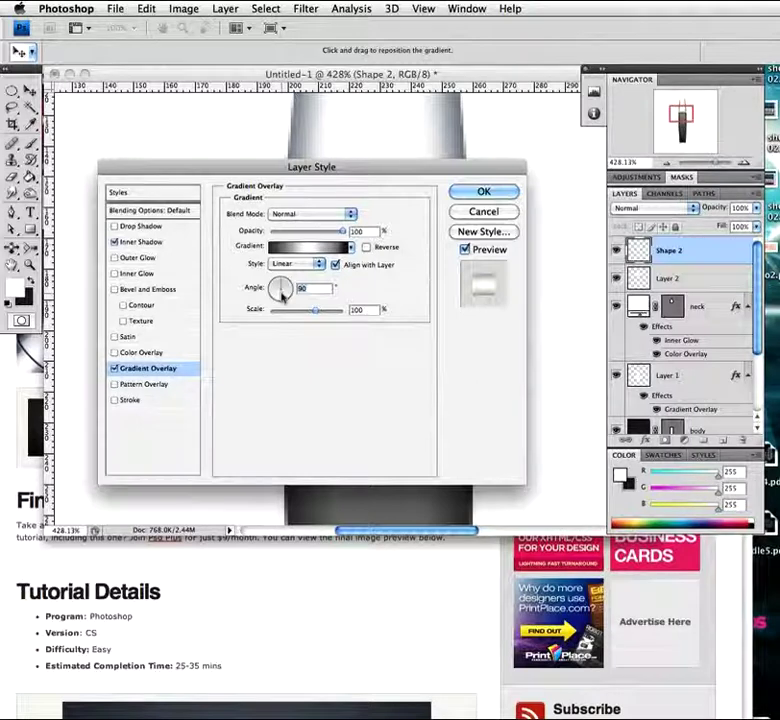
{"action": "left_click", "coordinate": [285, 289]}
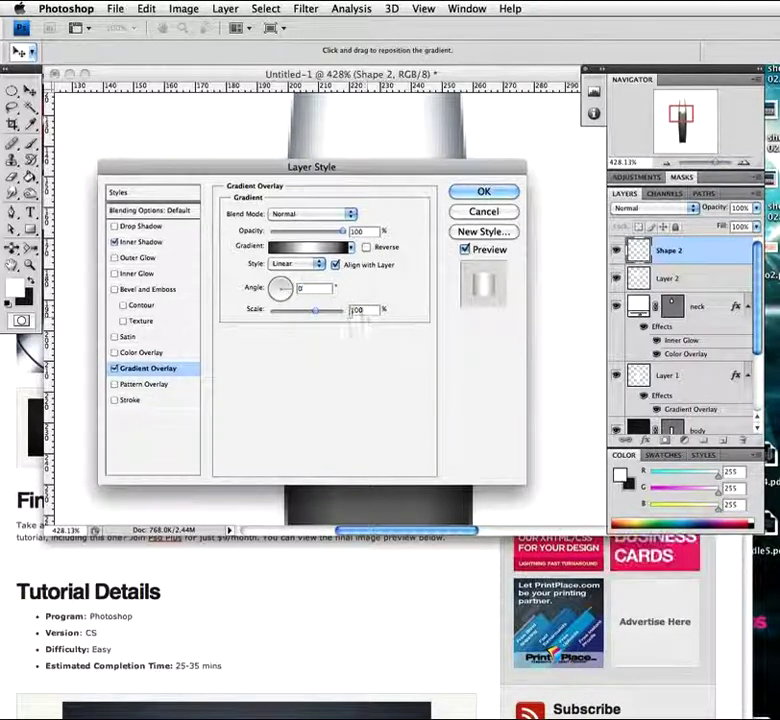
{"action": "type", "text": "5"}
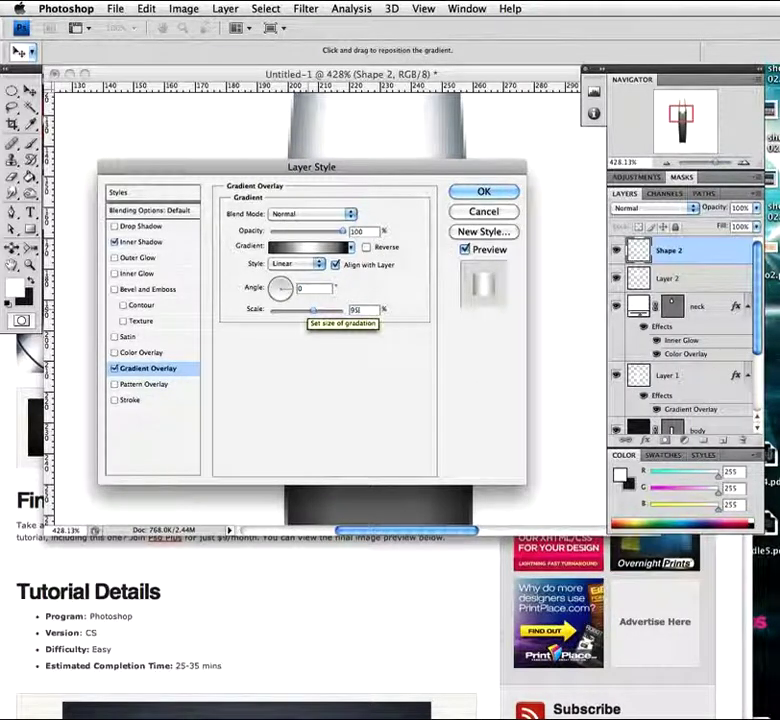
{"action": "left_click_drag", "start_coordinate": [376, 174], "coordinate": [350, 327]}
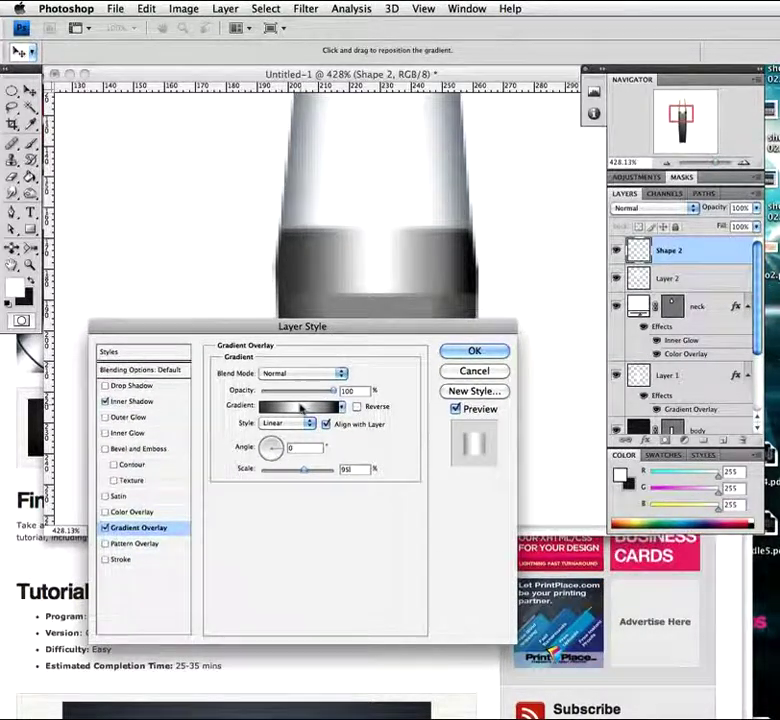
{"action": "left_click_drag", "start_coordinate": [305, 473], "coordinate": [318, 471]}
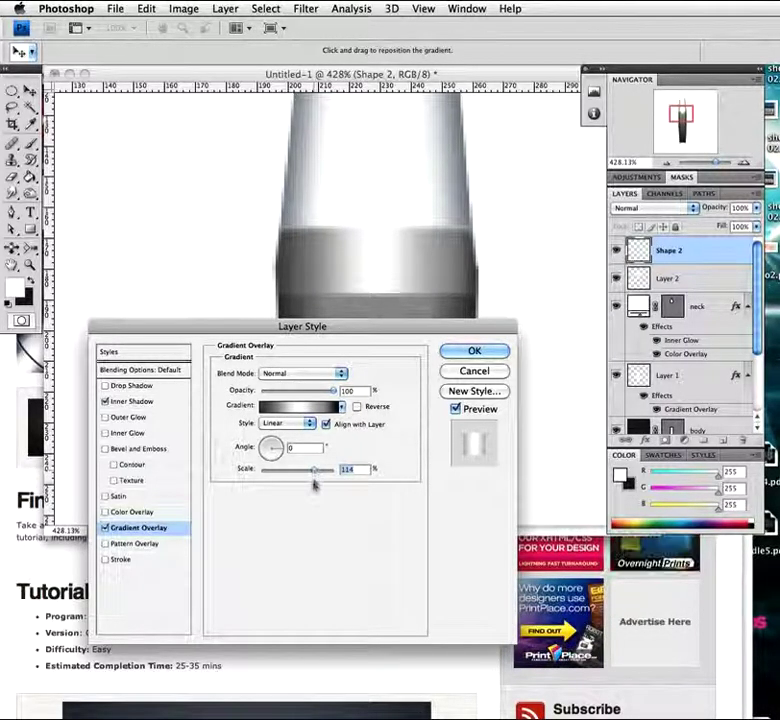
Widen the gradient's highlight with white stops at about 42% and 62%, and move the light grey stop to 78%
{"action": "left_click", "coordinate": [296, 408]}
{"action": "left_click", "coordinate": [265, 438]}
{"action": "left_click_drag", "start_coordinate": [284, 438], "coordinate": [291, 438]}
{"action": "left_click_drag", "start_coordinate": [270, 200], "coordinate": [617, 96]}
{"action": "left_click_drag", "start_coordinate": [628, 343], "coordinate": [700, 346]}
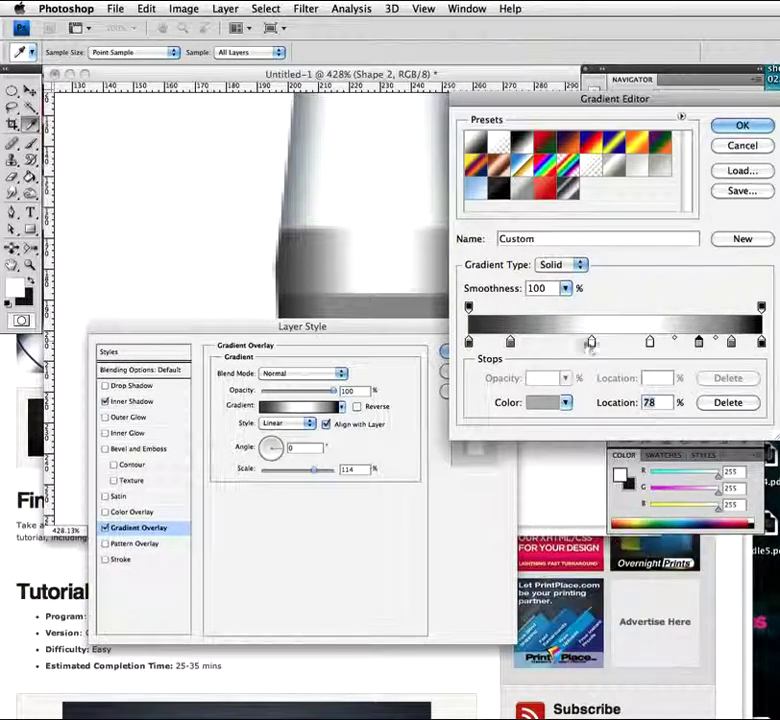
{"action": "left_click_drag", "start_coordinate": [583, 343], "coordinate": [592, 343]}
Move the gradient's black end stop to 97% and shift the two neighbouring grey stops slightly toward the white highlight
{"action": "left_click_drag", "start_coordinate": [557, 101], "coordinate": [230, 296]}
{"action": "mouse_move", "coordinate": [436, 537]}
{"action": "left_mouse_down"}
{"action": "mouse_move", "coordinate": [360, 537]}
{"action": "mouse_move", "coordinate": [429, 536]}
{"action": "left_mouse_up"}
{"action": "left_click", "coordinate": [373, 537]}
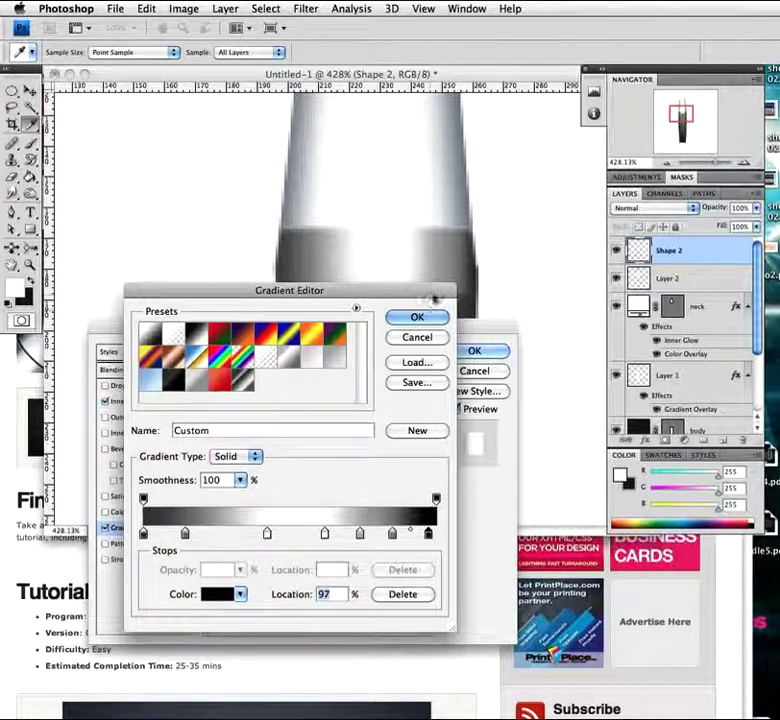
Set the gradient's black end stop to 96%, replace the white stop near 42% with one at about 44%, and accept the gradient
{"action": "left_click_drag", "start_coordinate": [428, 533], "coordinate": [427, 533]}
{"action": "left_click_drag", "start_coordinate": [408, 288], "coordinate": [498, 54]}
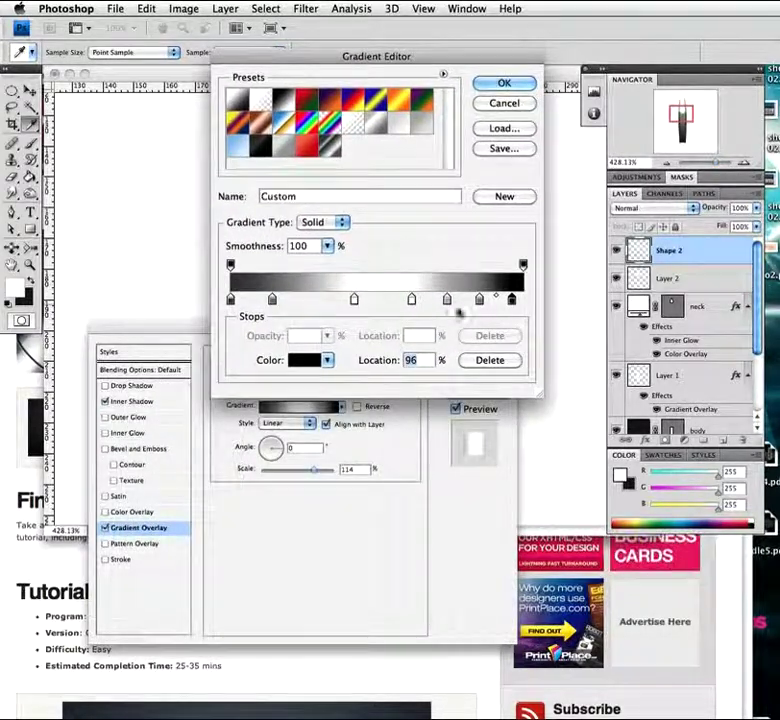
{"action": "left_click_drag", "start_coordinate": [354, 299], "coordinate": [390, 204]}
{"action": "left_click_drag", "start_coordinate": [342, 56], "coordinate": [157, 119]}
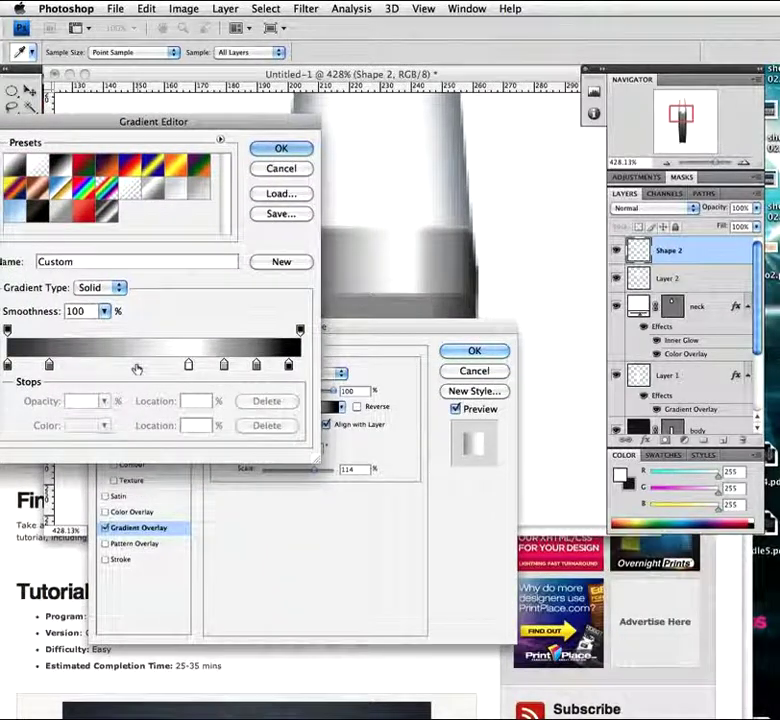
{"action": "left_click", "coordinate": [138, 366]}
{"action": "left_click_drag", "start_coordinate": [219, 127], "coordinate": [224, 205]}
{"action": "left_click", "coordinate": [295, 229]}
Reposition the gradient slightly on the metallic band and accept the layer style
{"action": "left_click_drag", "start_coordinate": [319, 324], "coordinate": [167, 105]}
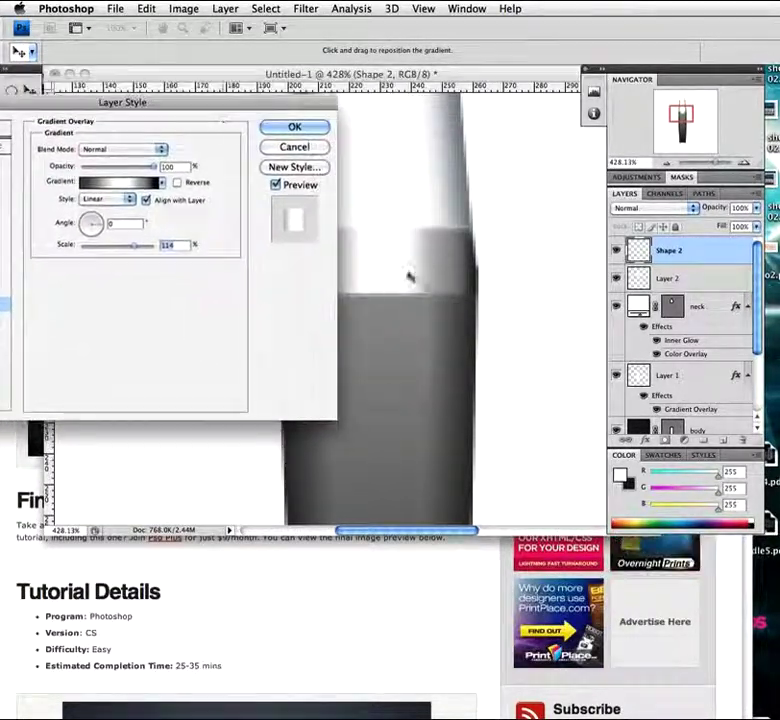
{"action": "mouse_move", "coordinate": [418, 268]}
{"action": "left_mouse_down"}
{"action": "mouse_move", "coordinate": [428, 268]}
{"action": "mouse_move", "coordinate": [395, 270]}
{"action": "mouse_move", "coordinate": [419, 270]}
{"action": "left_mouse_up"}
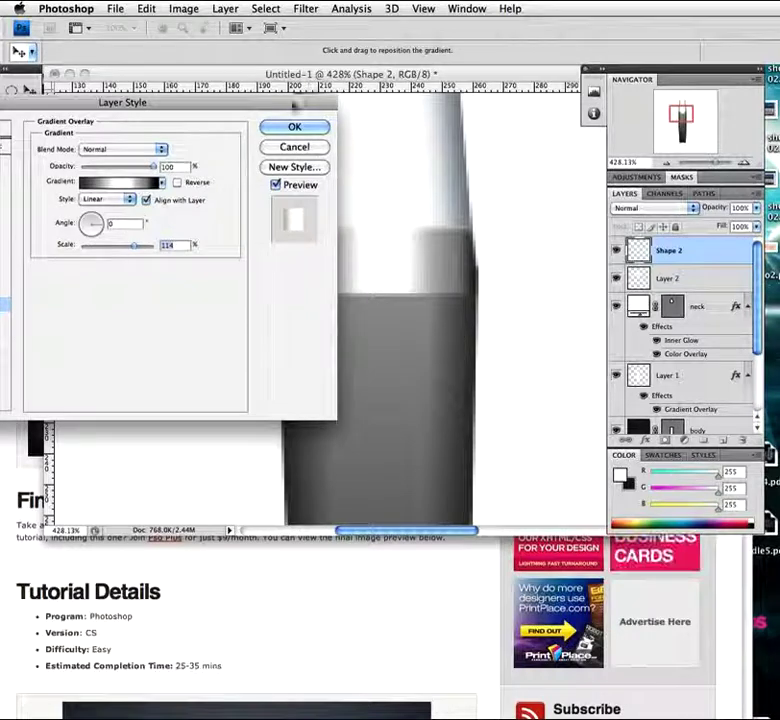
{"action": "left_click", "coordinate": [292, 128]}
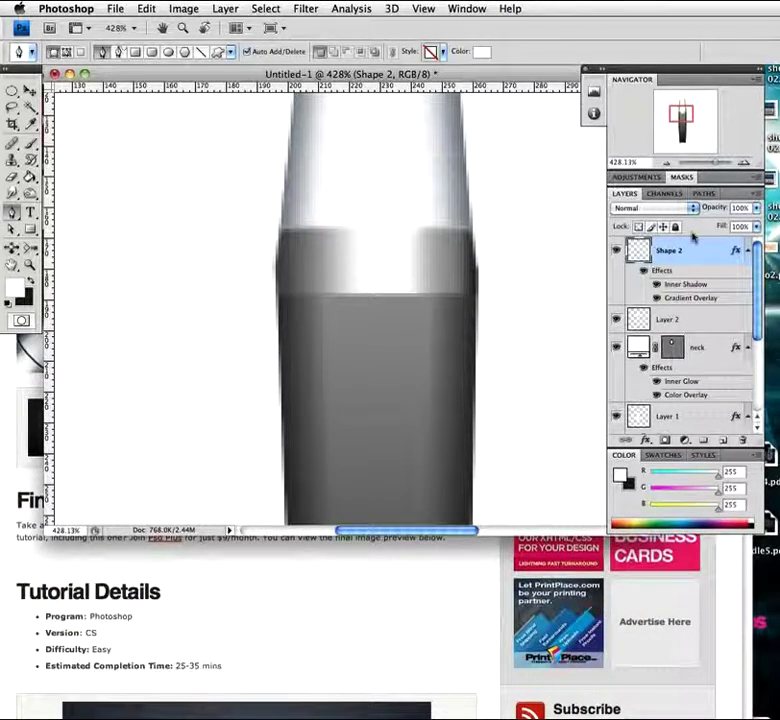
Examine the whole pen at 100% zoom in a widened document window
{"action": "mouse_move", "coordinate": [713, 208]}
{"action": "left_mouse_down"}
{"action": "mouse_move", "coordinate": [703, 209]}
{"action": "mouse_move", "coordinate": [712, 210]}
{"action": "left_mouse_up"}
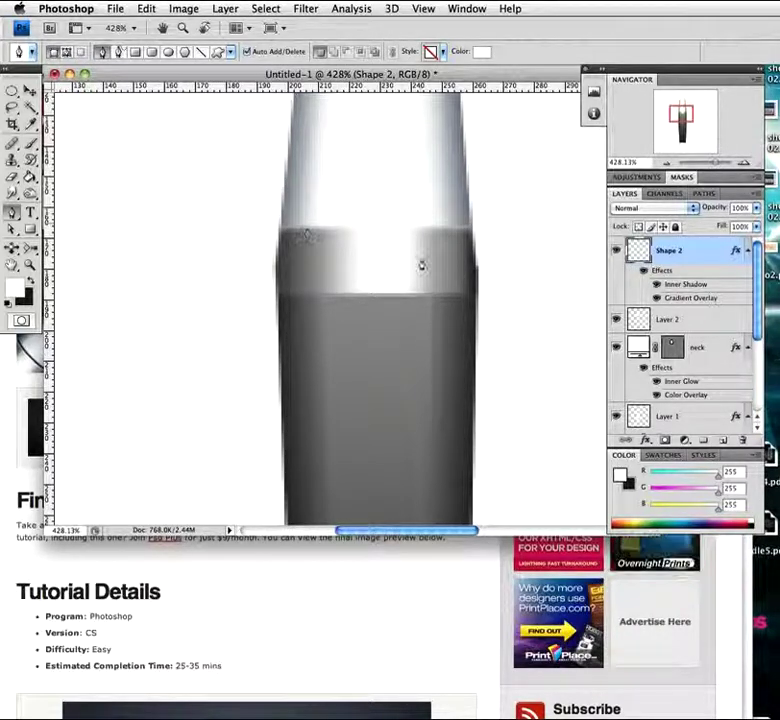
{"action": "key", "text": "z"}
{"action": "left_click_drag", "start_coordinate": [363, 264], "coordinate": [333, 265]}
{"action": "key", "text": "p"}
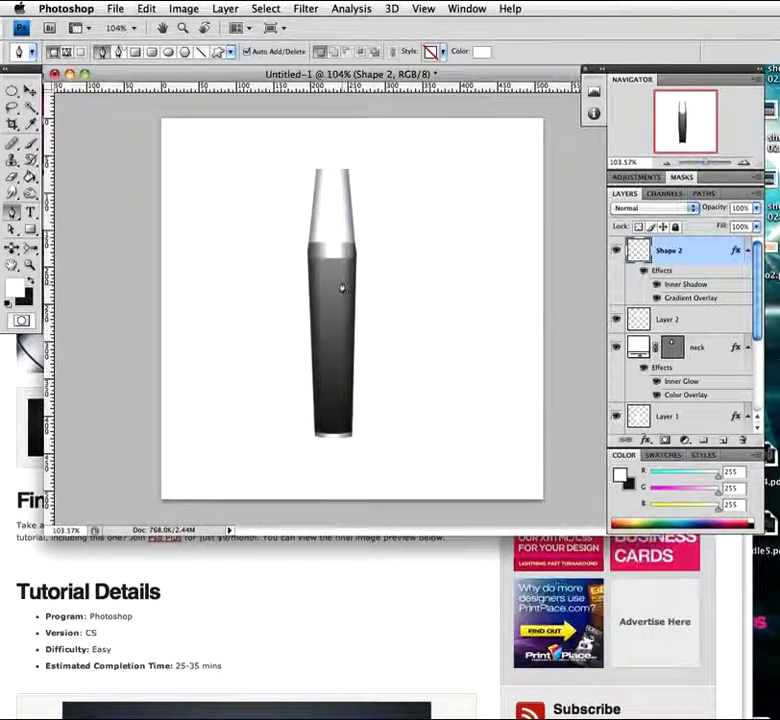
{"action": "key", "text": "z"}
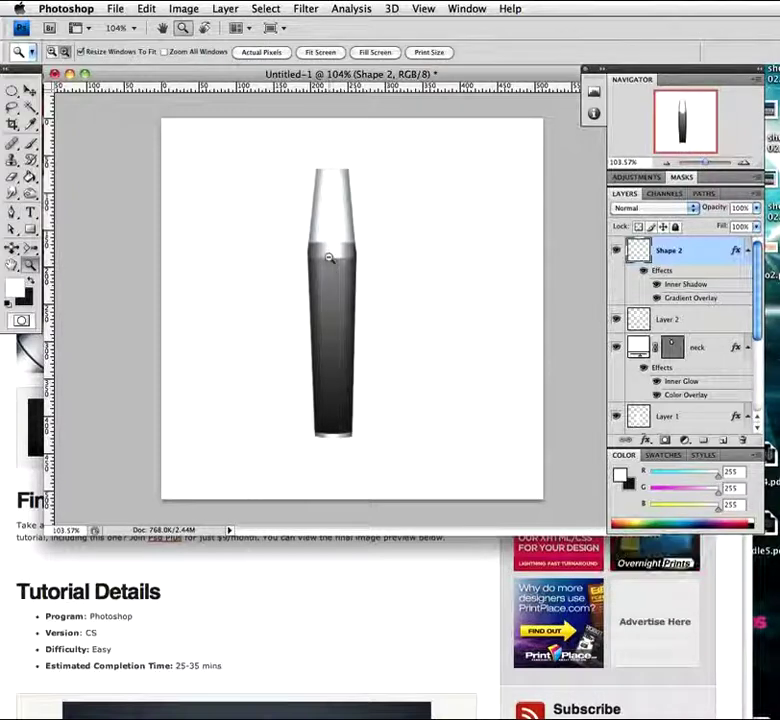
{"action": "left_click", "coordinate": [334, 261], "text": "alt"}
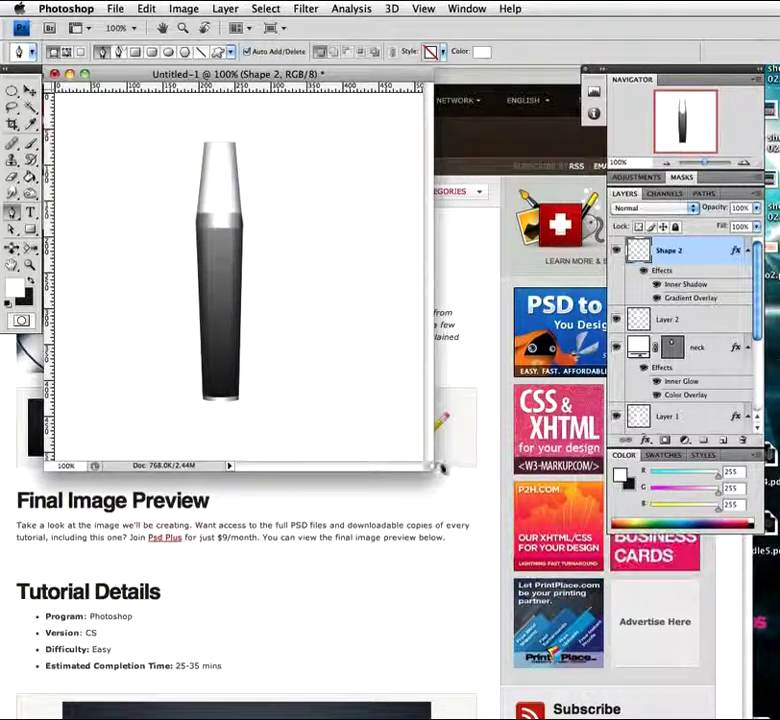
{"action": "left_click_drag", "start_coordinate": [431, 466], "coordinate": [605, 478]}
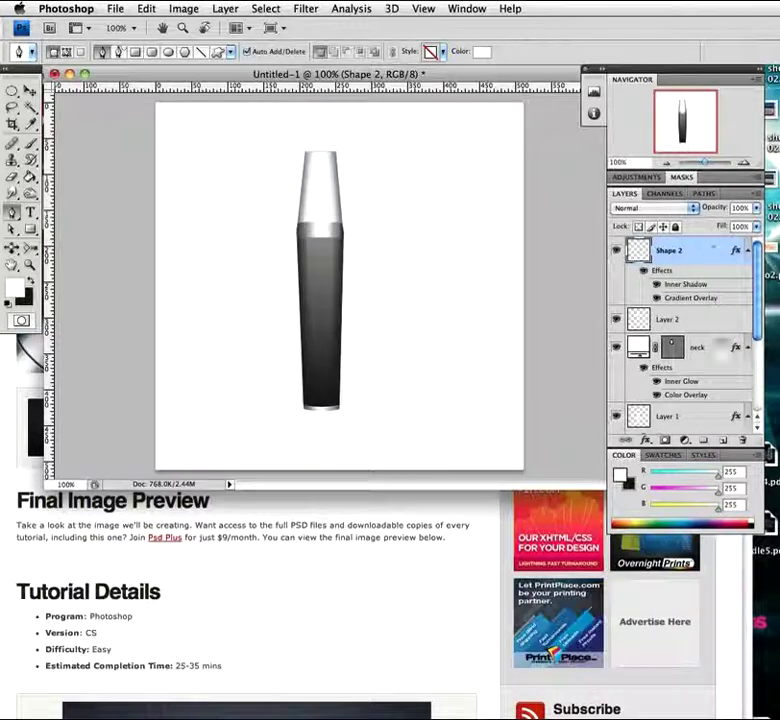
Add a new layer named shadow and place it directly beneath the Shape 2 band layer
{"action": "left_click", "coordinate": [723, 439]}
{"action": "double_click", "coordinate": [669, 252]}
{"action": "type", "text": "dhadow"}
{"action": "key", "text": "Return"}
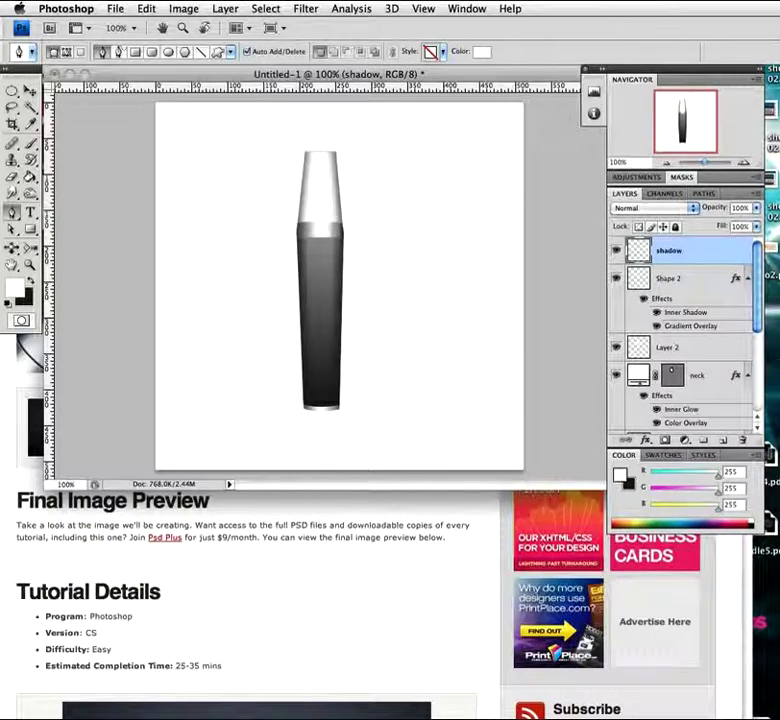
{"action": "left_click_drag", "start_coordinate": [703, 254], "coordinate": [694, 320]}
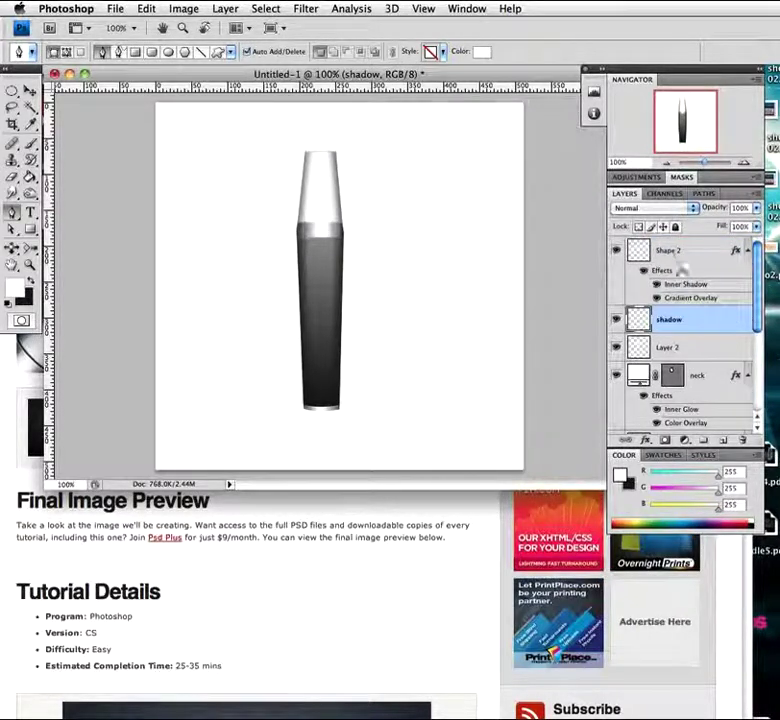
Rename the Shape 2 layer as strip
{"action": "left_click", "coordinate": [664, 252]}
{"action": "type", "text": "sel"}
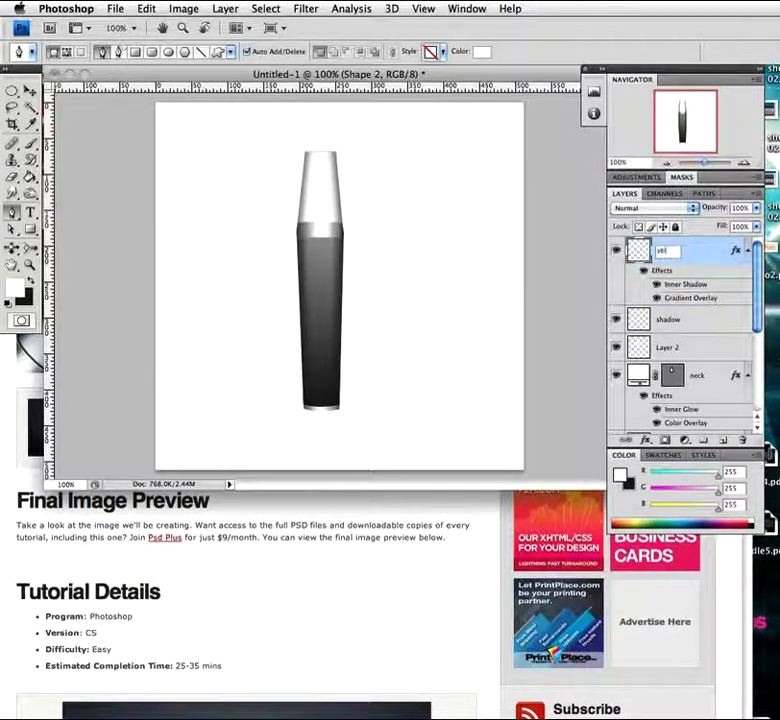
{"action": "type", "text": "i"}
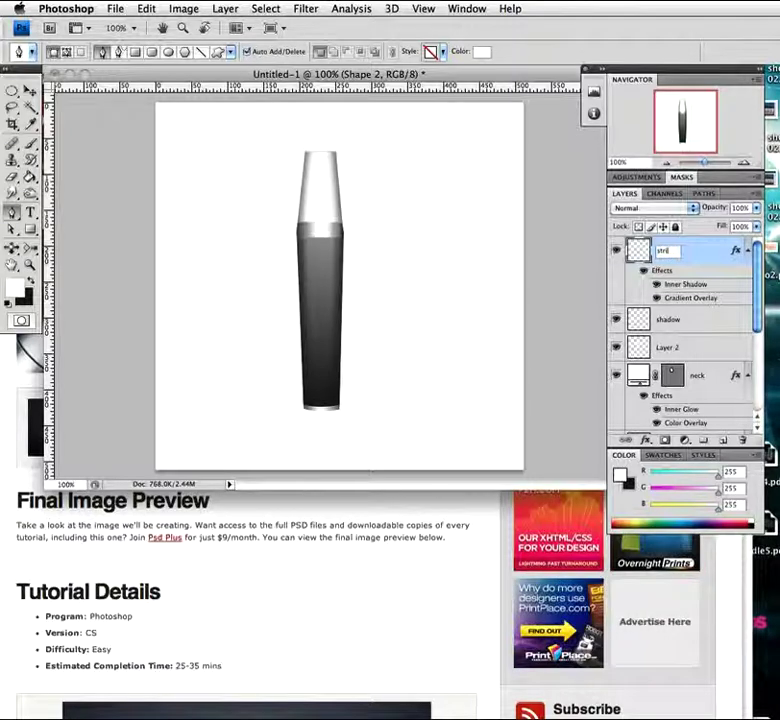
{"action": "type", "text": "p"}
{"action": "key", "text": "Return"}
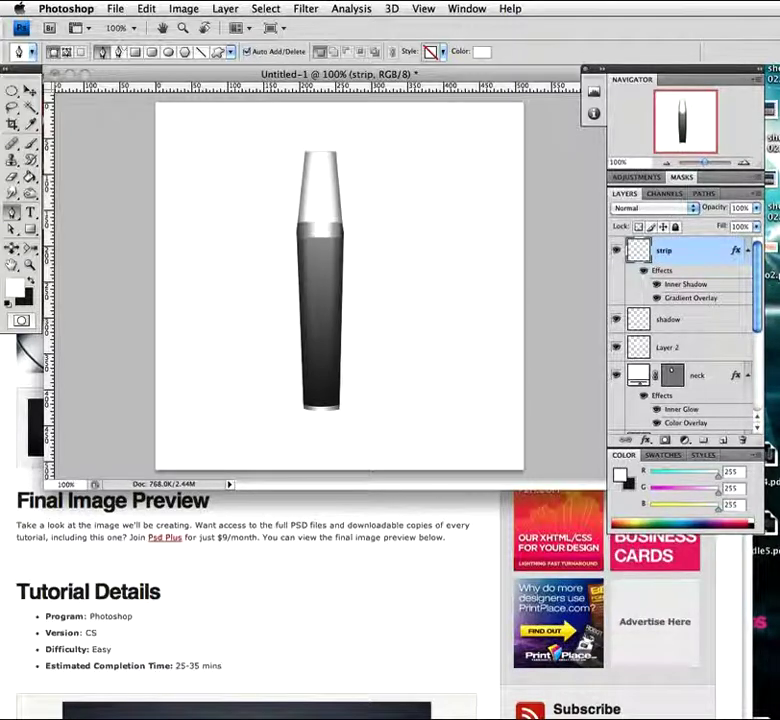
Load the strip layer's outline as a selection, make the shadow layer active, and expand the selection by 2 pixels
{"action": "left_click", "coordinate": [637, 251], "text": "super"}
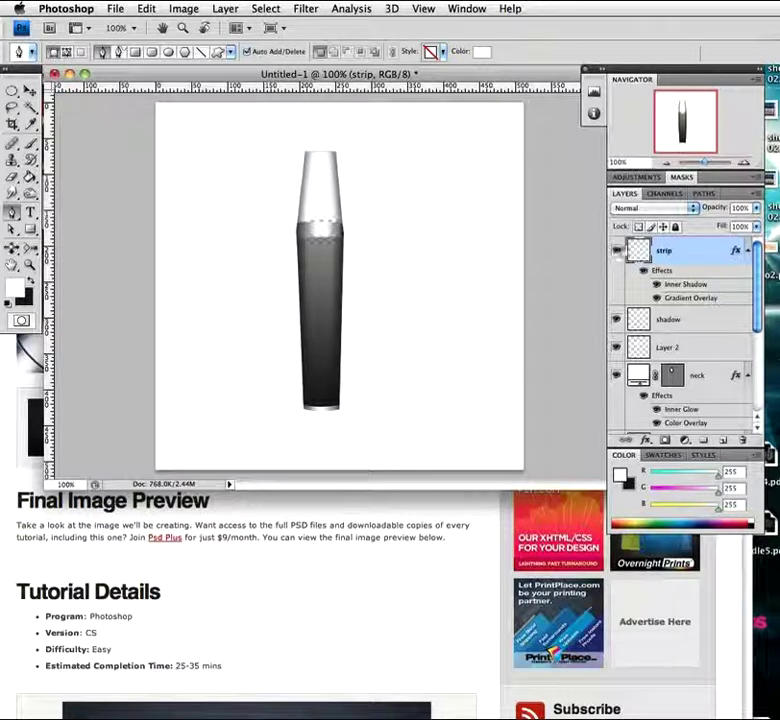
{"action": "left_click", "coordinate": [668, 322]}
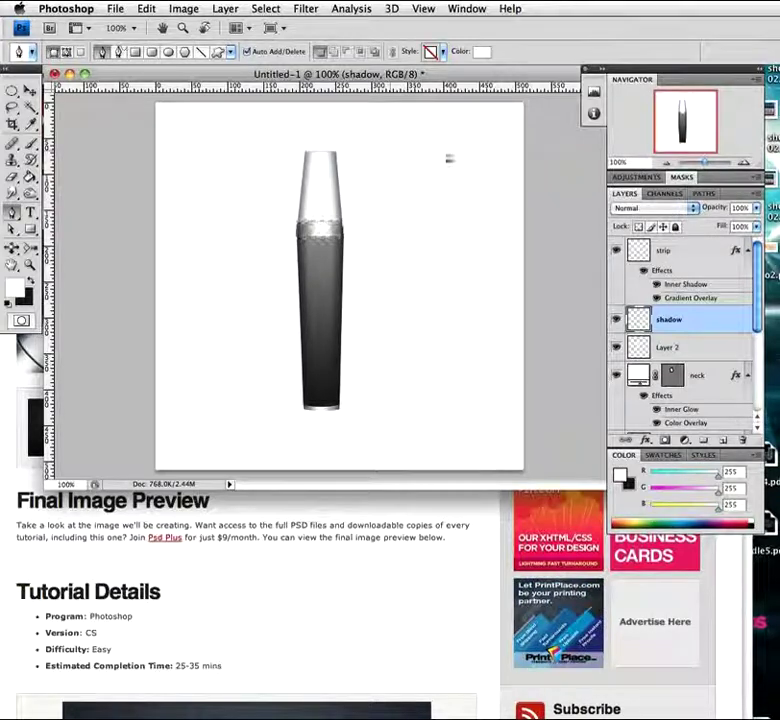
{"action": "left_click", "coordinate": [265, 8]}
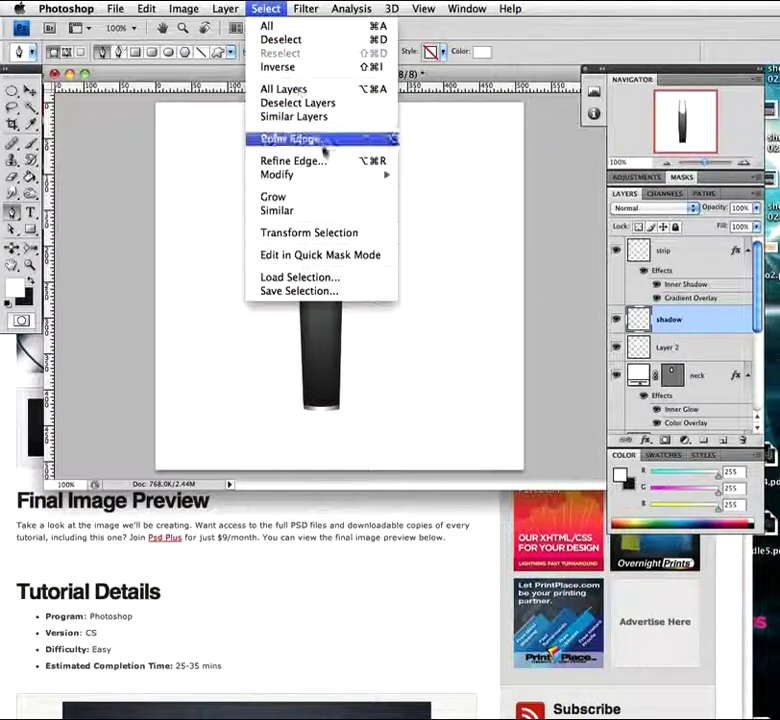
{"action": "mouse_move", "coordinate": [322, 176]}
{"action": "left_click", "coordinate": [436, 201]}
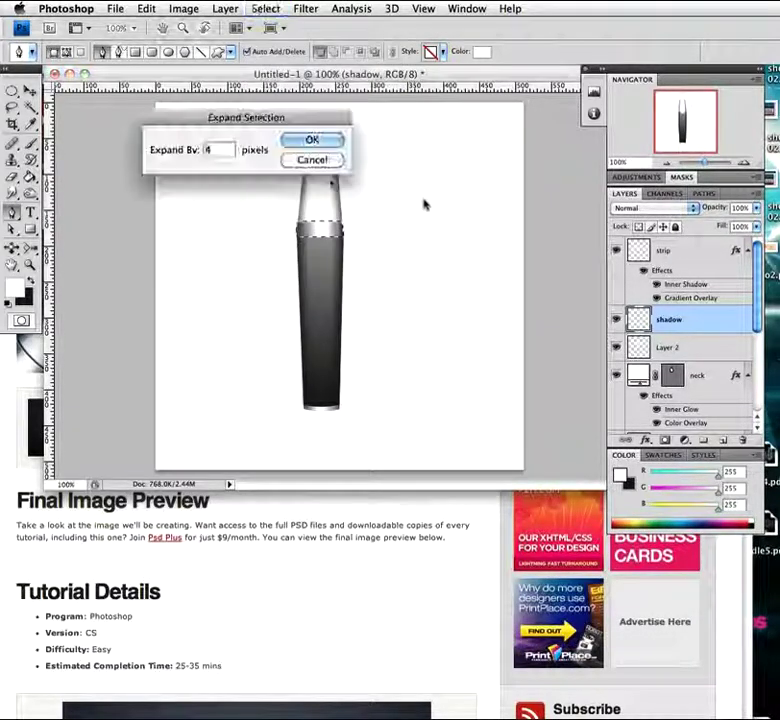
{"action": "double_click", "coordinate": [214, 148]}
{"action": "type", "text": "2"}
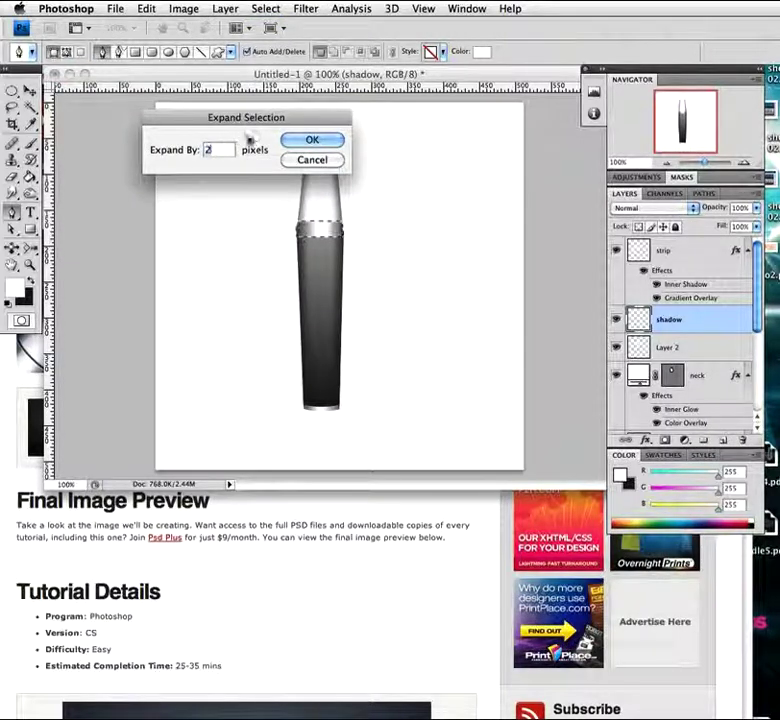
{"action": "left_click", "coordinate": [311, 141]}
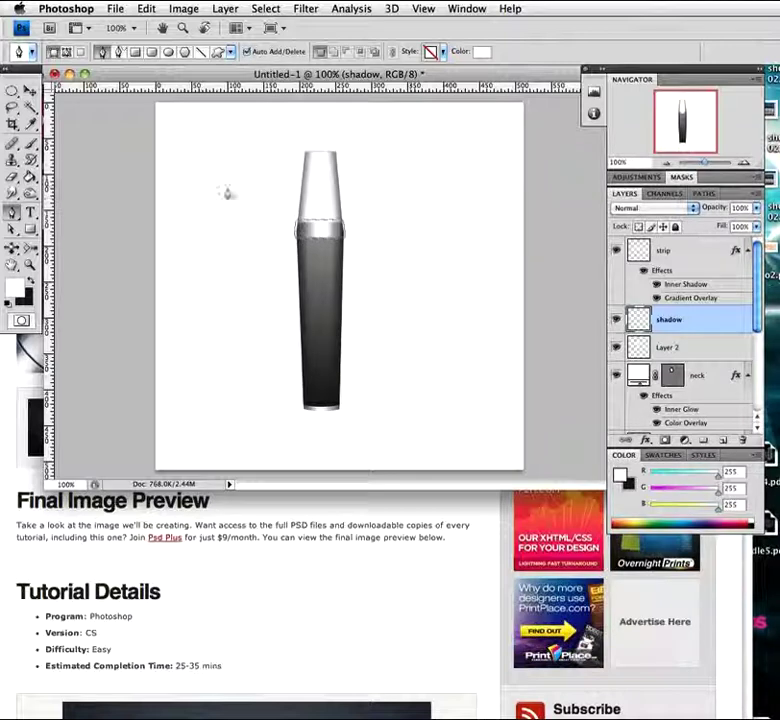
Fill the expanded selection on the shadow layer with dark grey (RGB 31, 31, 31) and apply a 0.5-pixel Gaussian Blur
{"action": "key", "text": "x"}
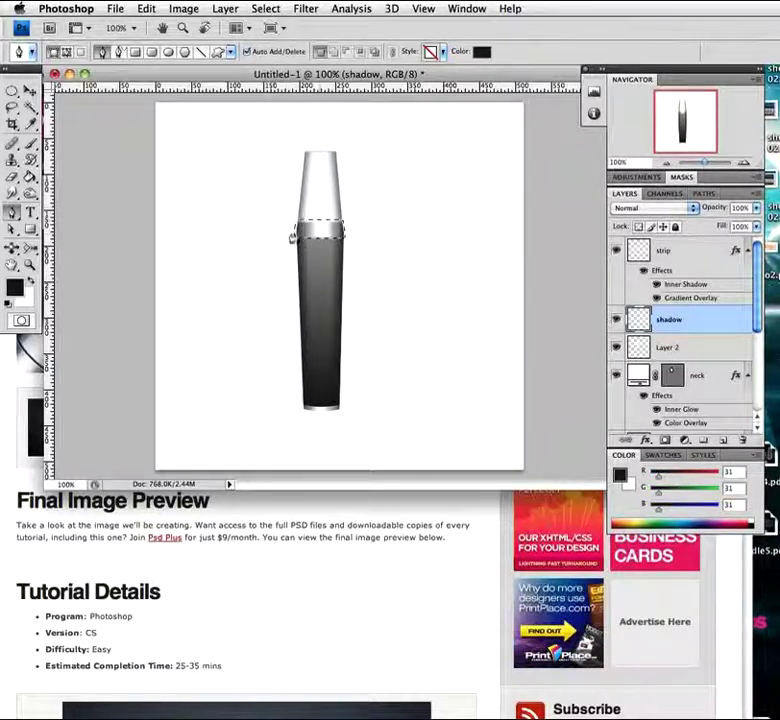
{"action": "key", "text": "g"}
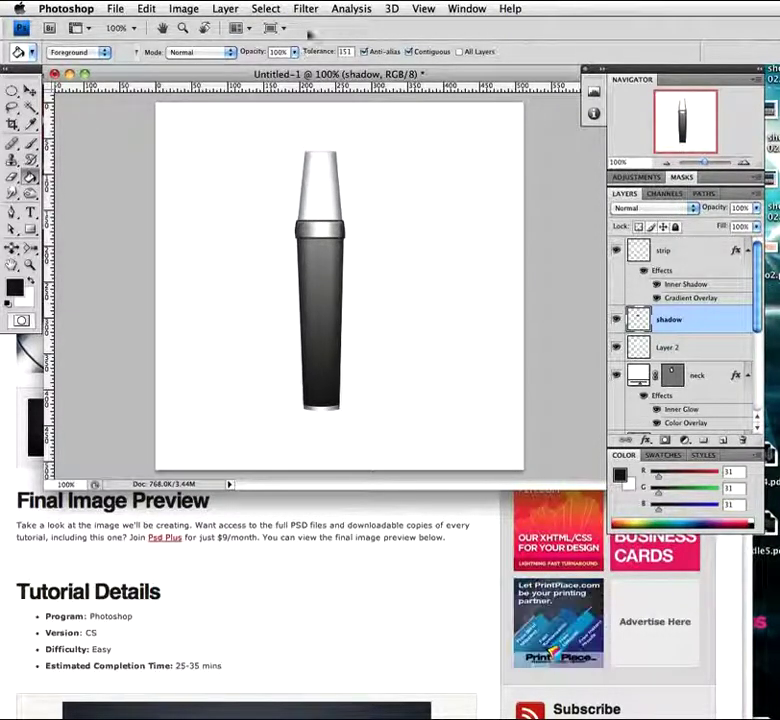
{"action": "left_click", "coordinate": [305, 8]}
{"action": "mouse_move", "coordinate": [325, 161]}
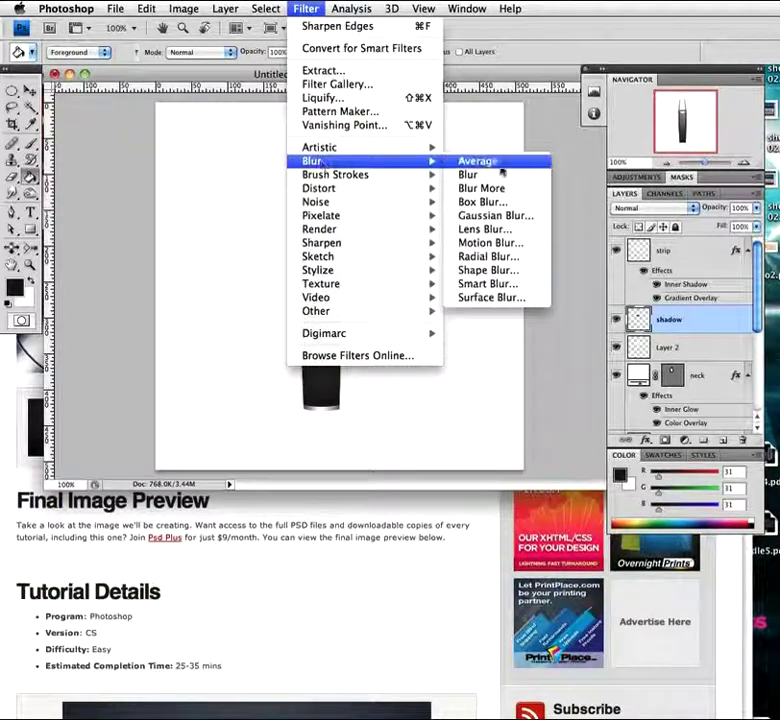
{"action": "left_click", "coordinate": [492, 215]}
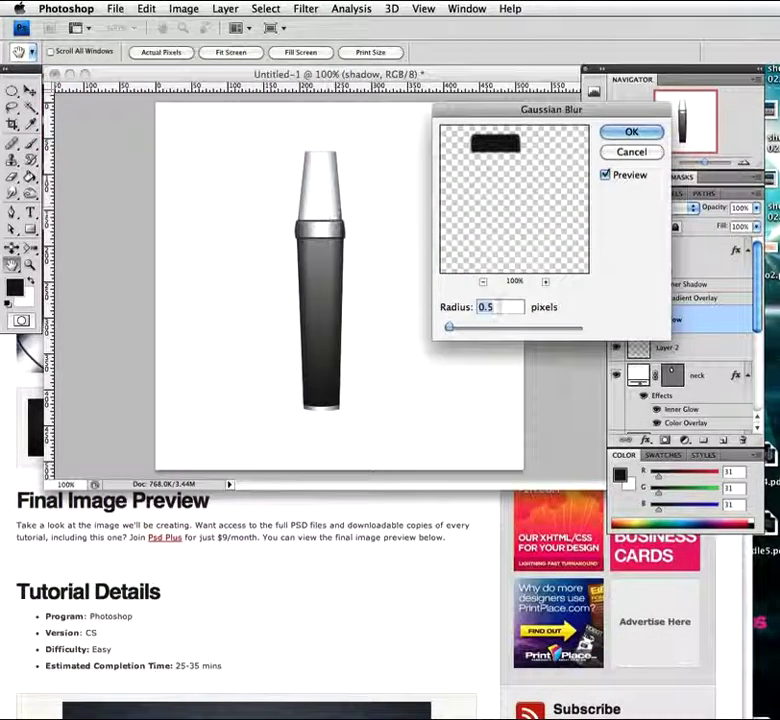
{"action": "left_click", "coordinate": [631, 133]}
{"action": "key", "text": "g"}
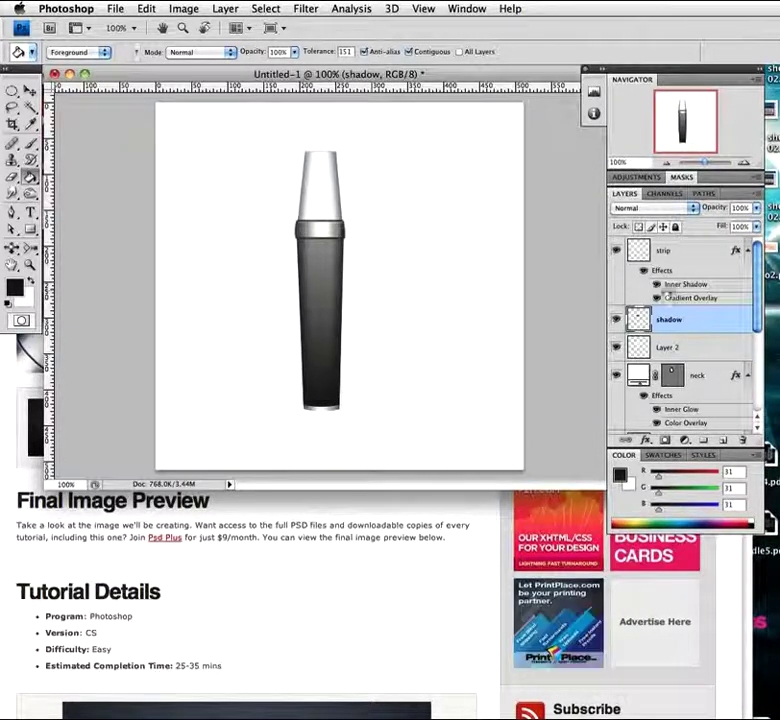
Load the combined outlines of the body and neck shapes as one selection, keeping the shadow layer active
{"action": "left_click_drag", "start_coordinate": [759, 312], "coordinate": [746, 348]}
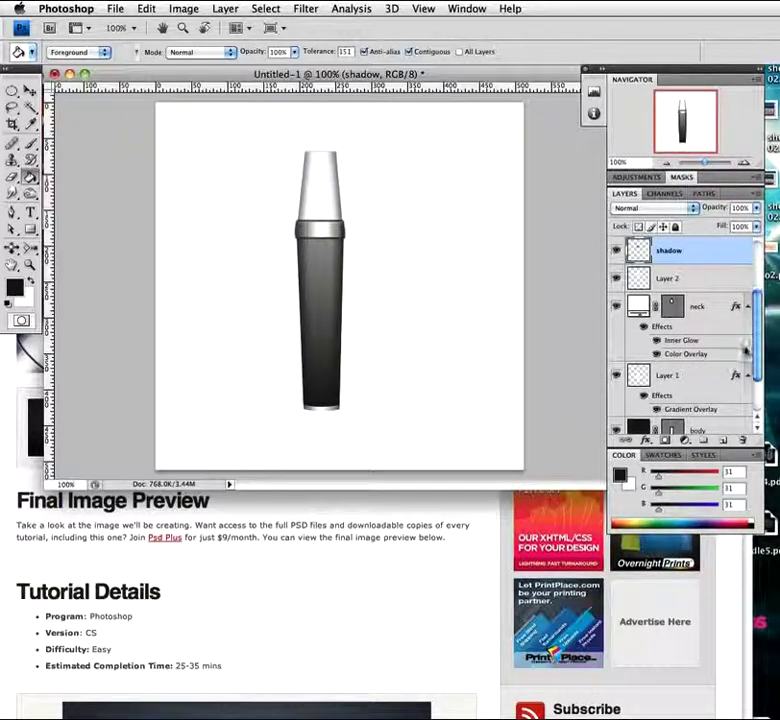
{"action": "left_click", "coordinate": [666, 430], "text": "ctrl"}
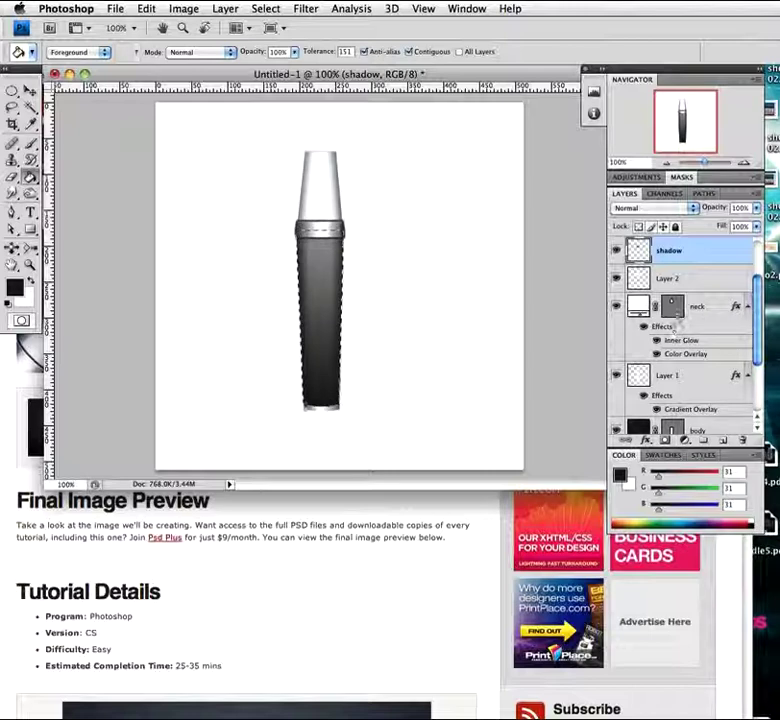
{"action": "left_click", "coordinate": [673, 309], "text": "super"}
{"action": "key", "text": "ctrl+z"}
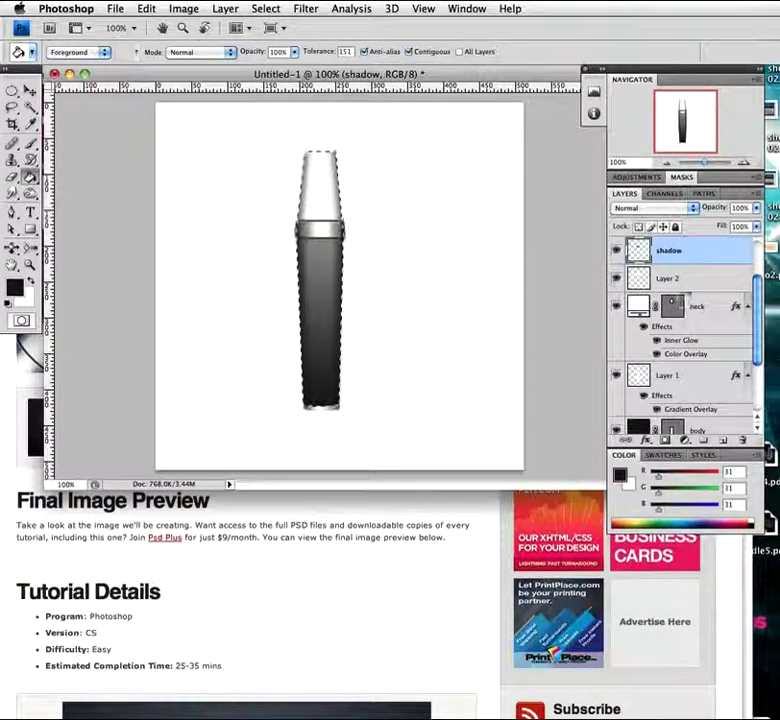
Contract the combined pen selection by 1 pixel
{"action": "left_click", "coordinate": [272, 10]}
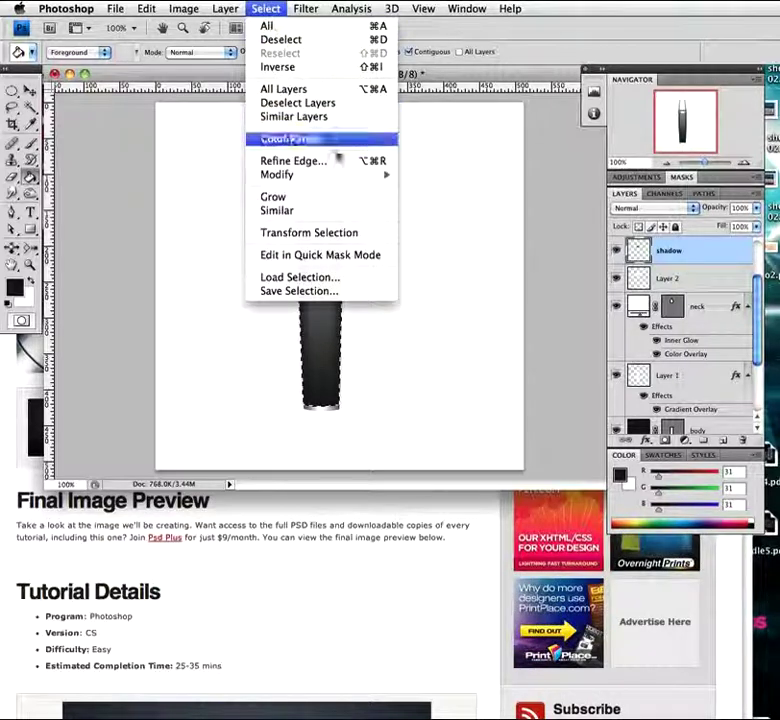
{"action": "mouse_move", "coordinate": [330, 177]}
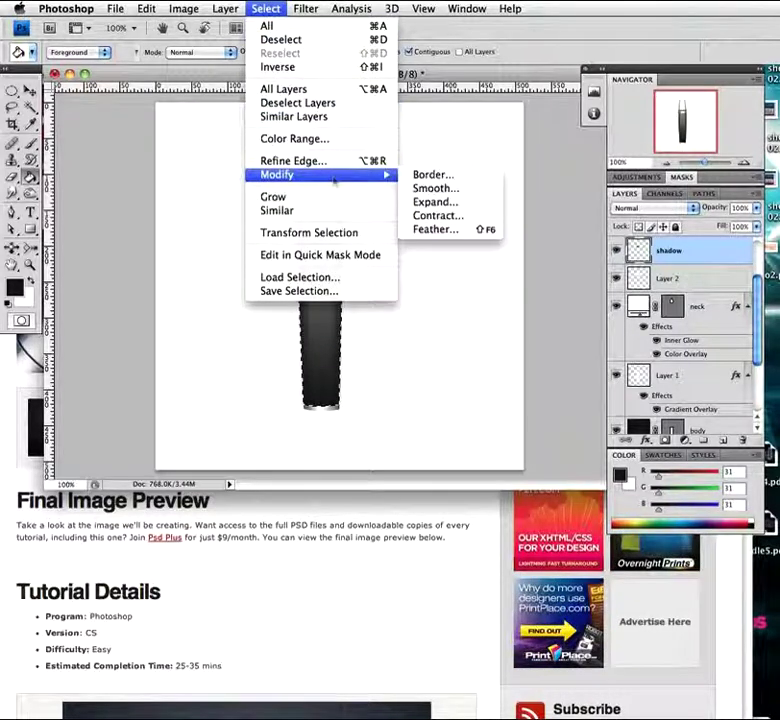
{"action": "left_click", "coordinate": [443, 217]}
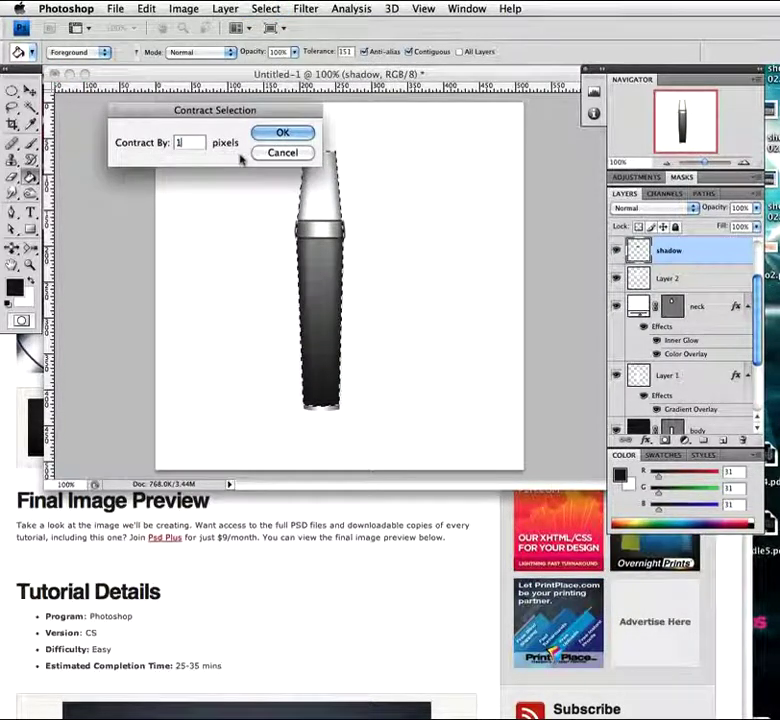
{"action": "left_click", "coordinate": [282, 133]}
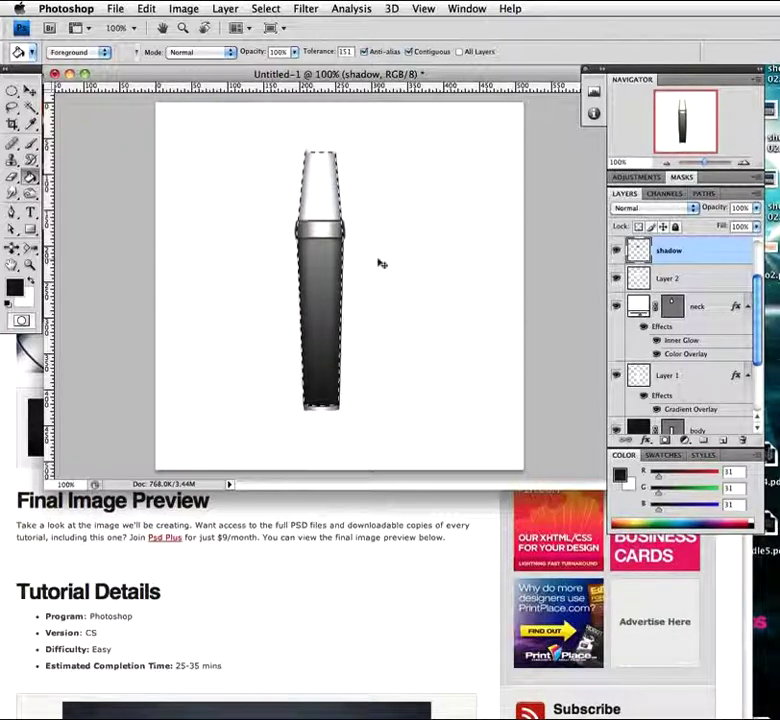
Invert the selection, delete the shadow that extends outside the pen outline, and deselect
{"action": "key", "text": "ctrl+shift+i"}
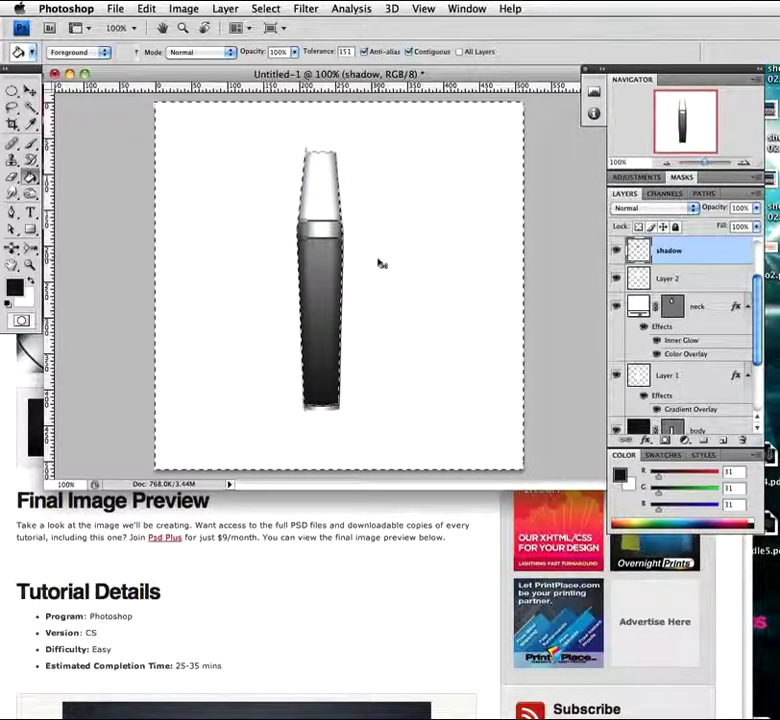
{"action": "key", "text": "ctrl+d"}
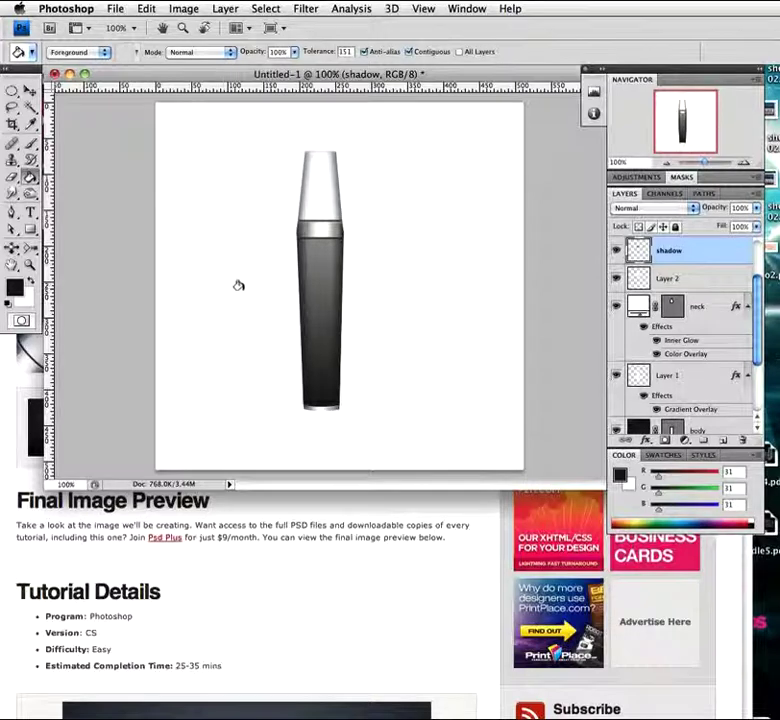
{"action": "key", "text": "v"}
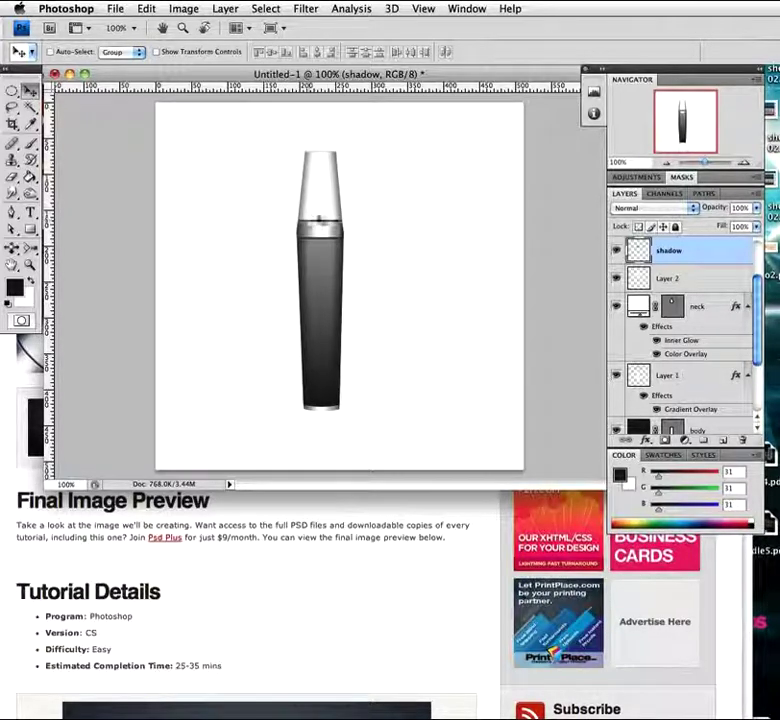
Select all layers from strip down to Shape 1 and move the whole pen down and slightly right on the canvas
{"action": "key", "text": "z"}
{"action": "left_click_drag", "start_coordinate": [316, 181], "coordinate": [334, 181]}
{"action": "key", "text": "v"}
{"action": "scroll", "coordinate": [757, 256], "scroll_direction": "up", "scroll_amount": 2}
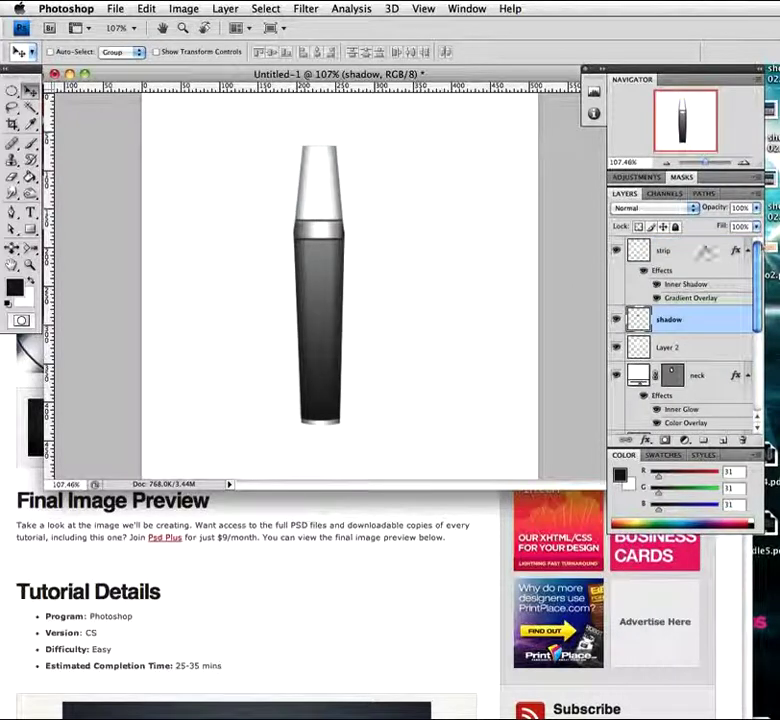
{"action": "left_click", "coordinate": [700, 250]}
{"action": "scroll", "coordinate": [755, 292], "scroll_direction": "down", "scroll_amount": 2}
{"action": "scroll", "coordinate": [755, 291], "scroll_direction": "up", "scroll_amount": 2}
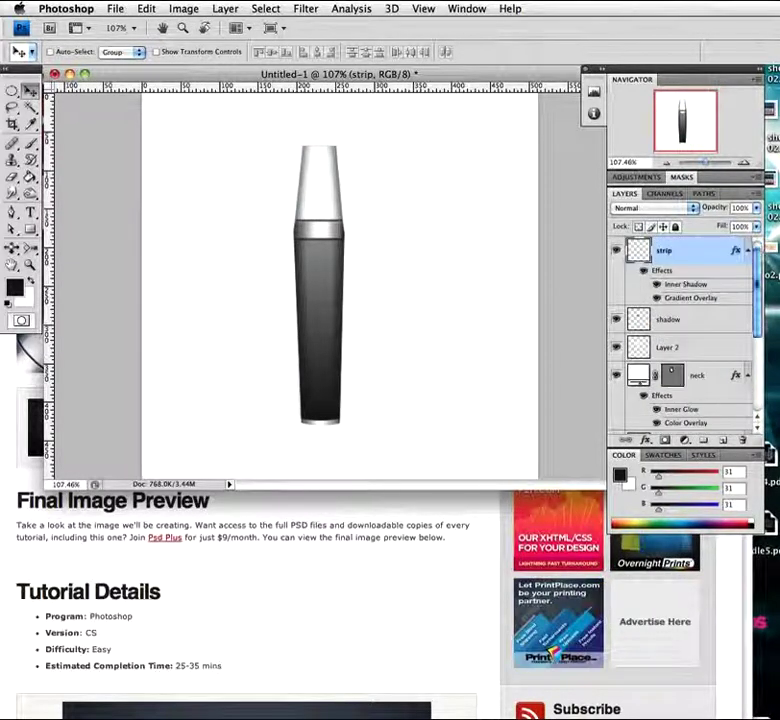
{"action": "scroll", "coordinate": [755, 291], "scroll_direction": "down", "scroll_amount": 5}
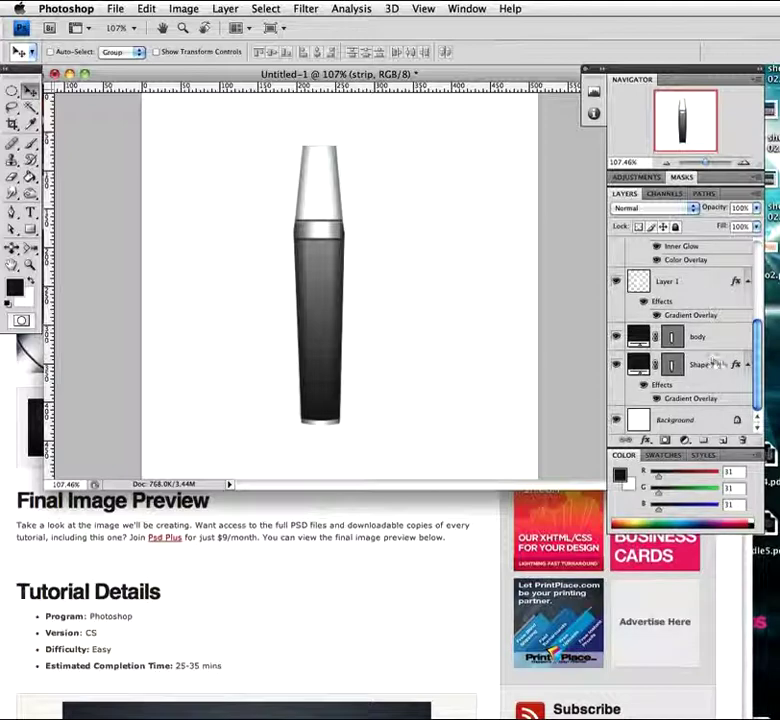
{"action": "left_click", "coordinate": [708, 362], "text": "shift"}
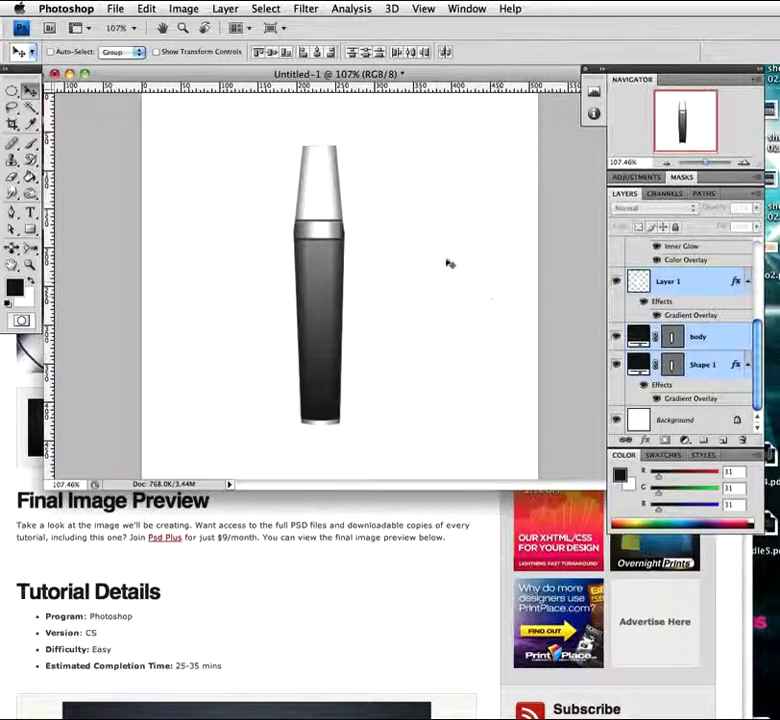
{"action": "left_click_drag", "start_coordinate": [314, 285], "coordinate": [330, 320]}
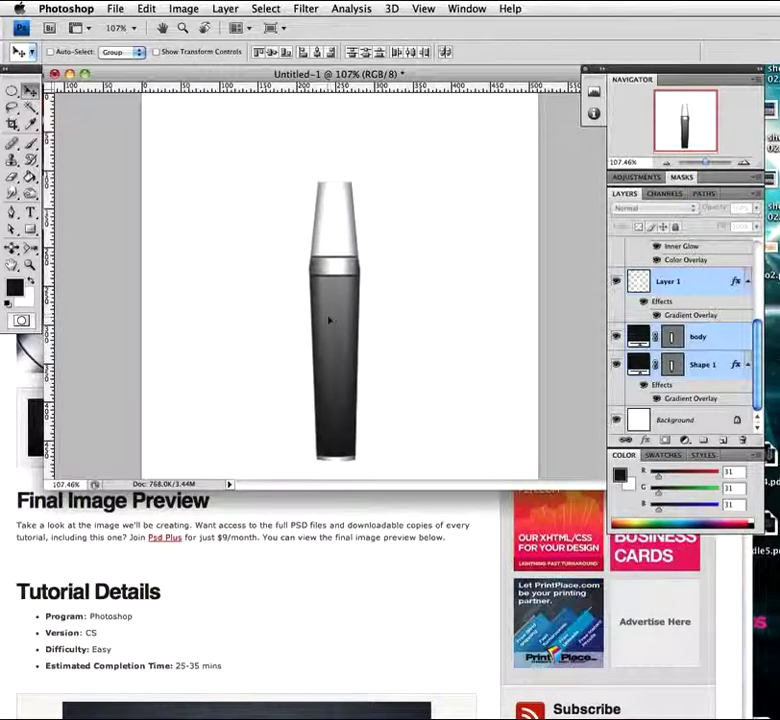
{"action": "key", "text": "super+alt+z"}
{"action": "key", "text": "super+alt+z"}
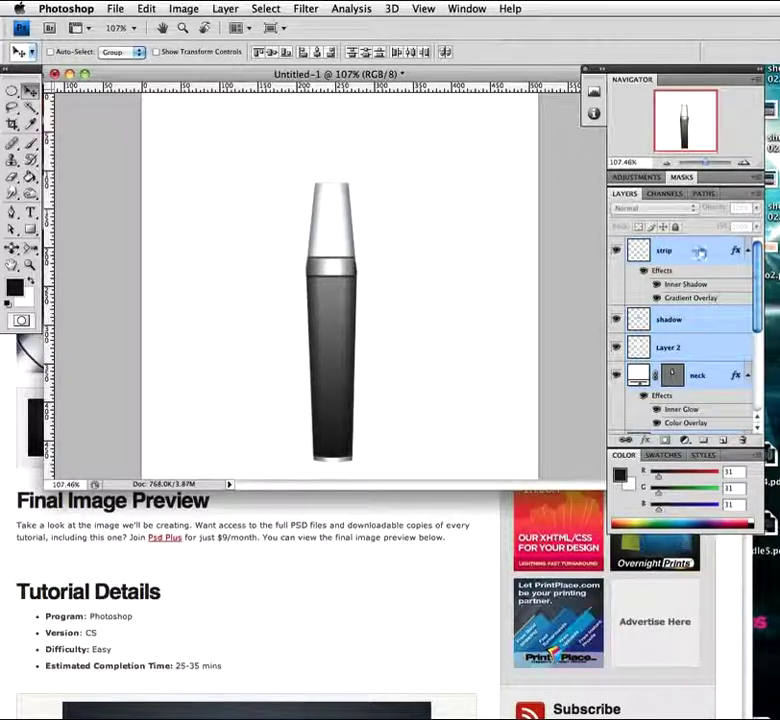
Above the strip layer, start a Pen tool shape with a vertical edge from the neck's top left corner and a curved left shoulder
{"action": "left_click", "coordinate": [701, 254]}
{"action": "key", "text": "z"}
{"action": "left_click_drag", "start_coordinate": [329, 188], "coordinate": [329, 287]}
{"action": "key", "text": "v"}
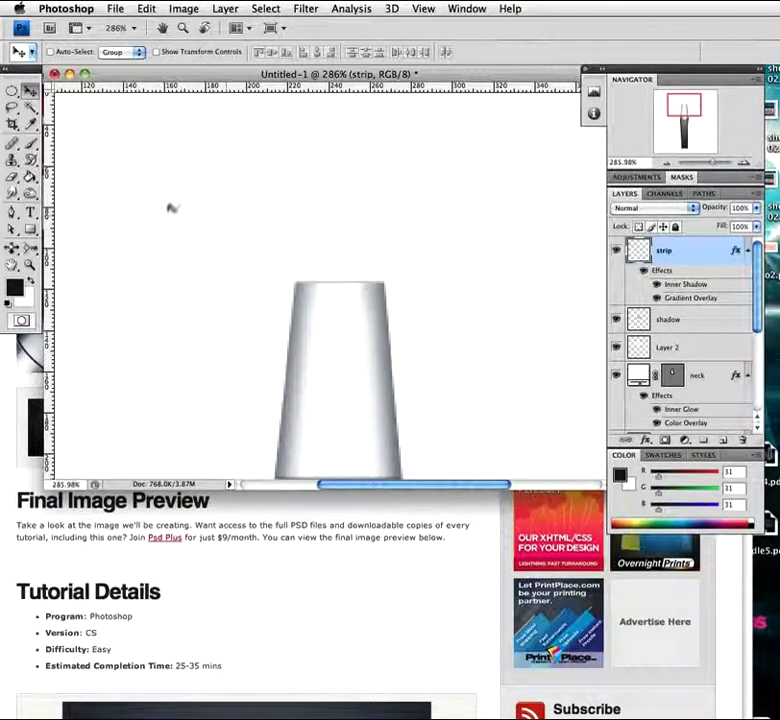
{"action": "left_click", "coordinate": [12, 212]}
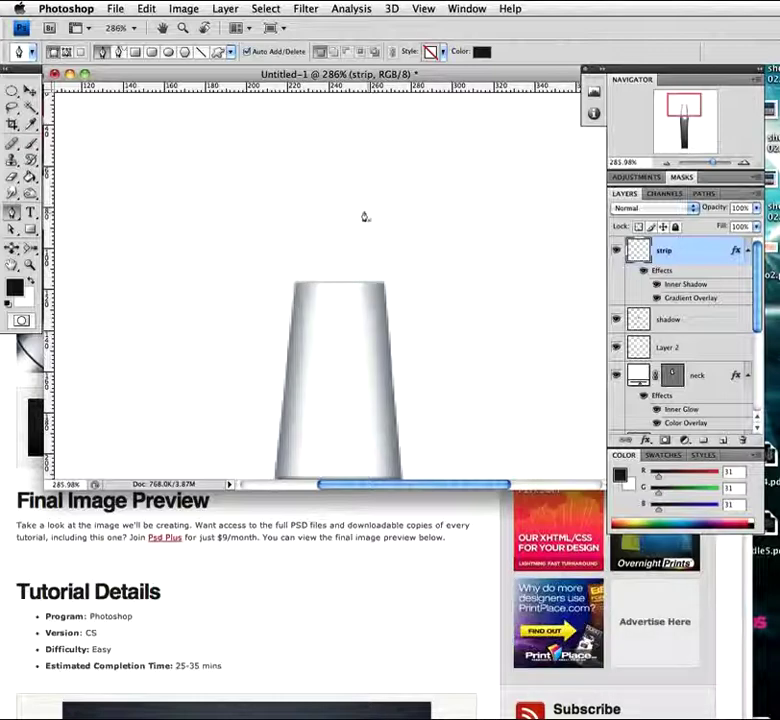
{"action": "left_click", "coordinate": [294, 284]}
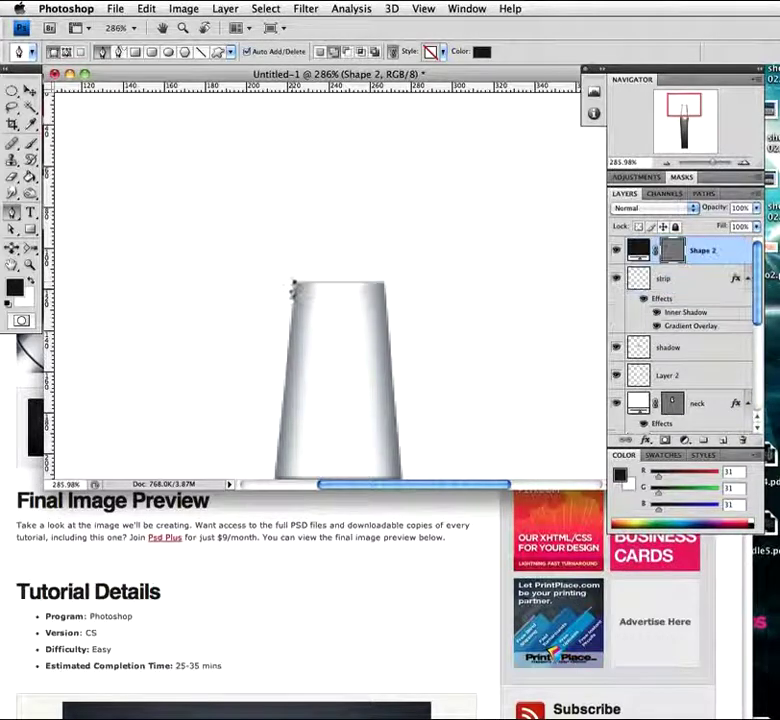
{"action": "left_click", "coordinate": [293, 225]}
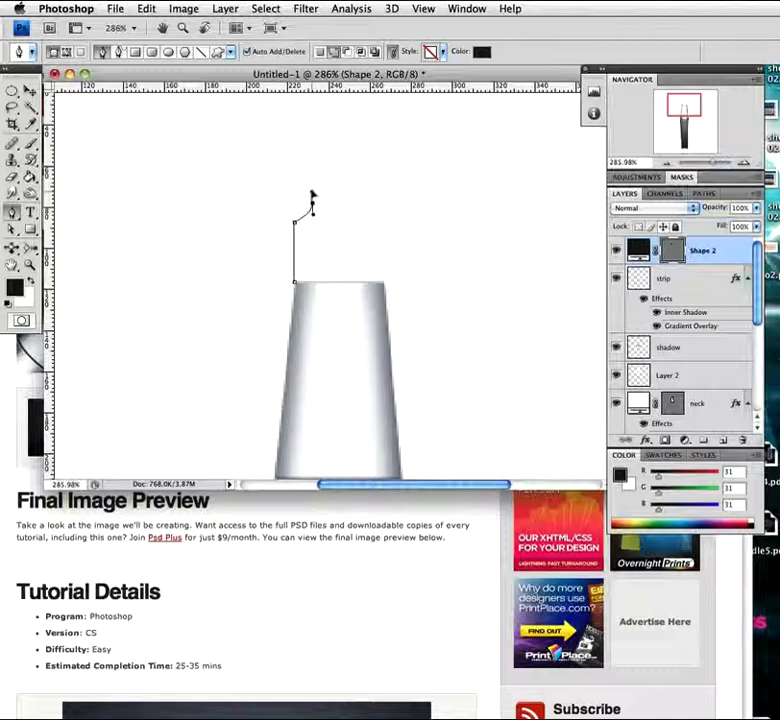
{"action": "left_click", "coordinate": [312, 193]}
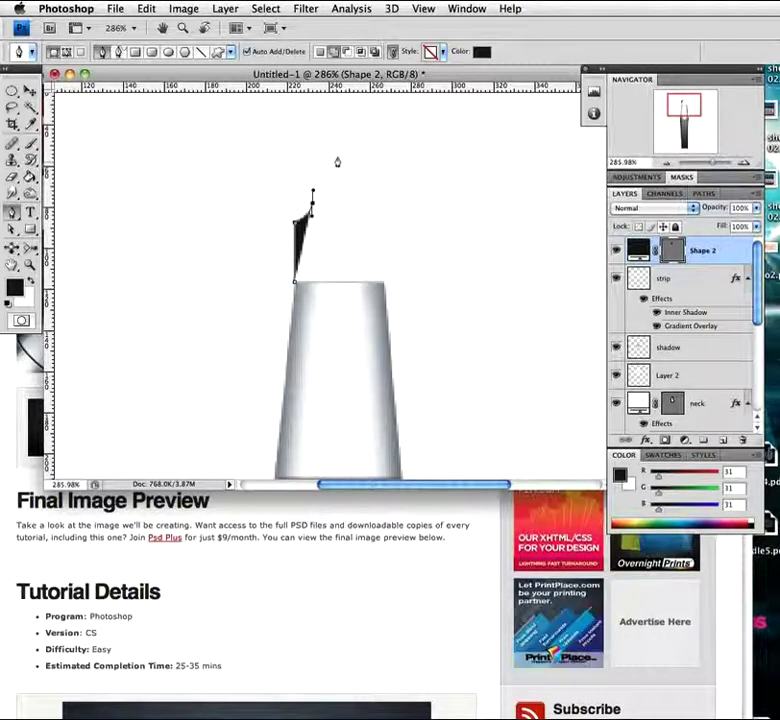
Continue the tip outline with an inward curve rising to a pointed peak above the centre of the neck
{"action": "left_click", "coordinate": [337, 156]}
{"action": "key", "text": "ctrl+z"}
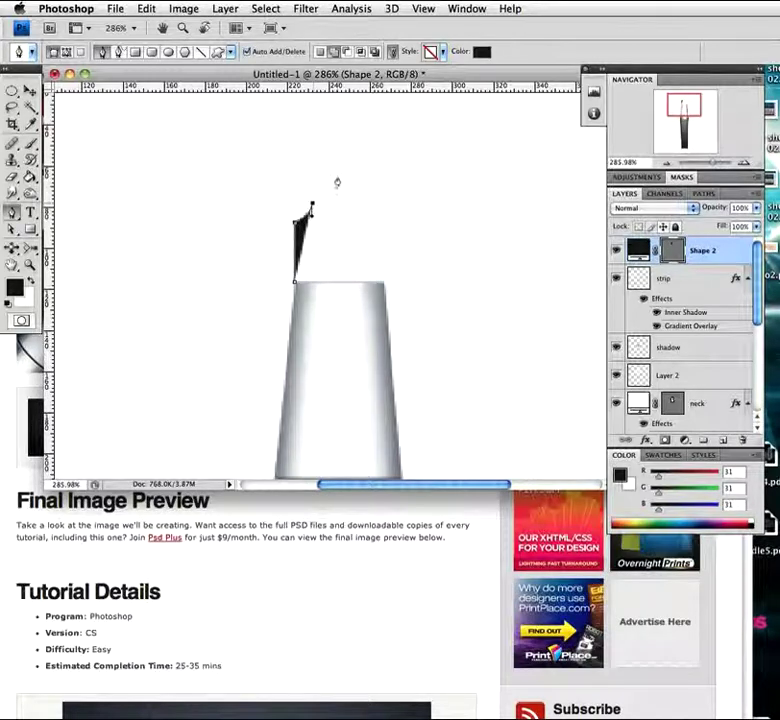
{"action": "left_click", "coordinate": [336, 161]}
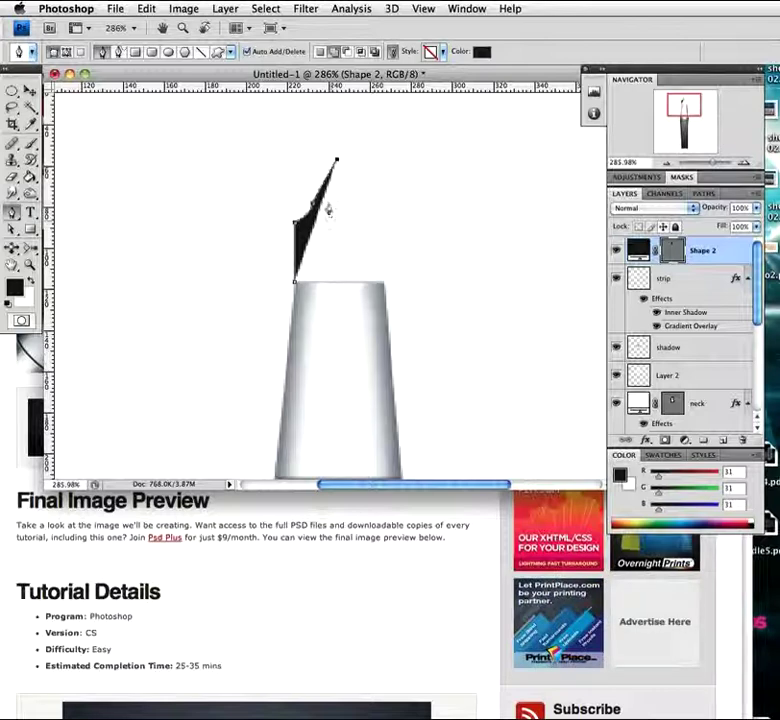
{"action": "key", "text": "ctrl+z"}
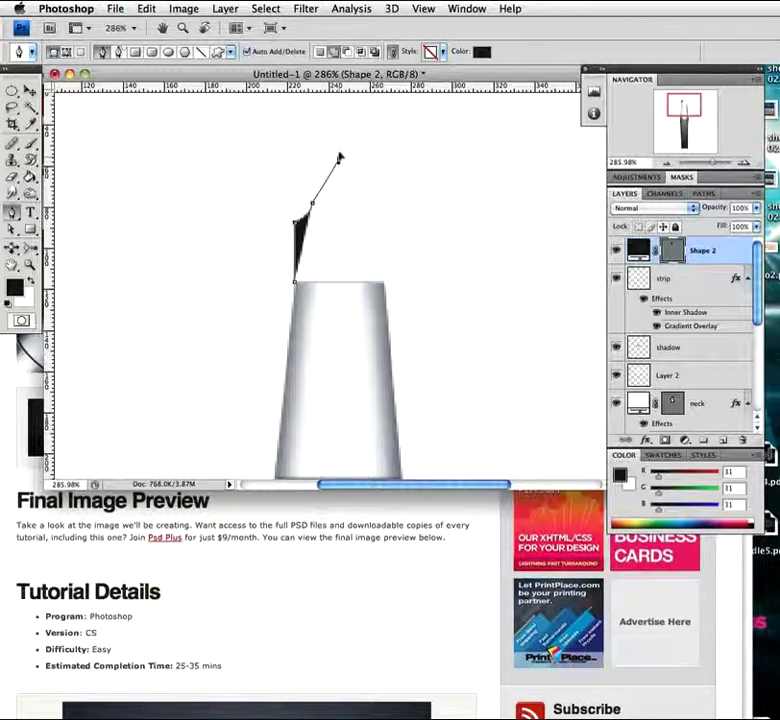
{"action": "left_click_drag", "start_coordinate": [351, 128], "coordinate": [342, 127]}
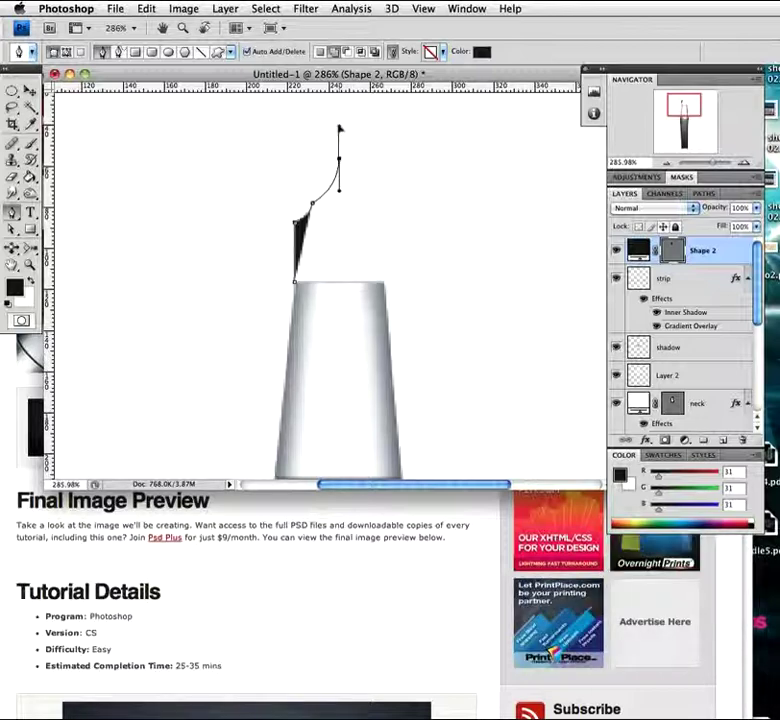
{"action": "left_click_drag", "start_coordinate": [340, 135], "coordinate": [345, 187]}
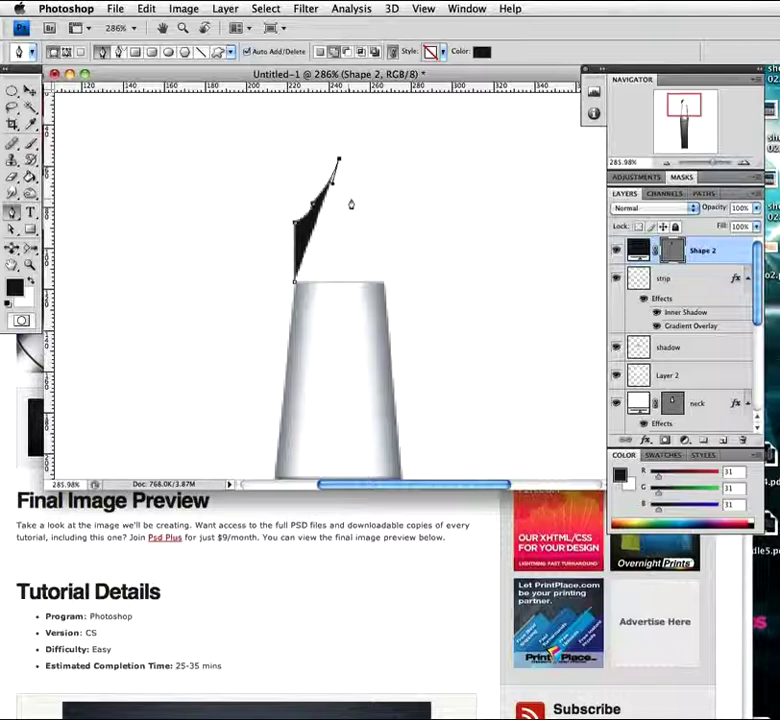
Curve the outline down to a right shoulder, drop it to the neck's top right corner and close the tip shape
{"action": "left_click", "coordinate": [352, 204]}
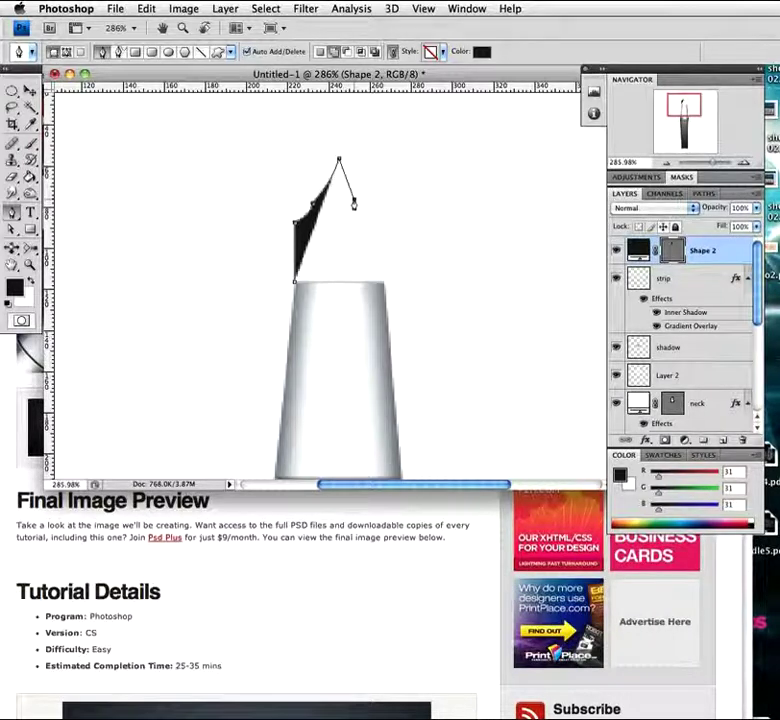
{"action": "left_click", "coordinate": [353, 210]}
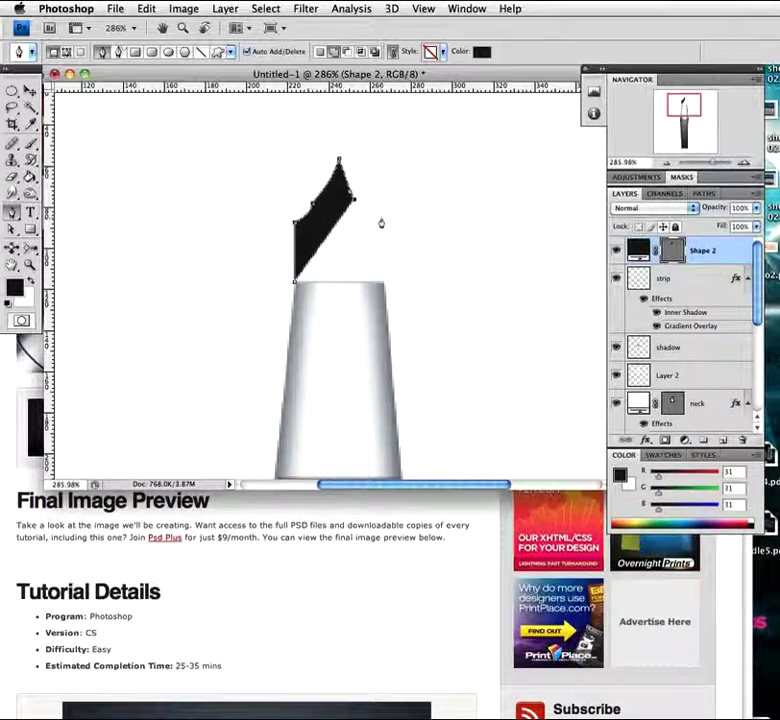
{"action": "left_click_drag", "start_coordinate": [353, 200], "coordinate": [399, 208]}
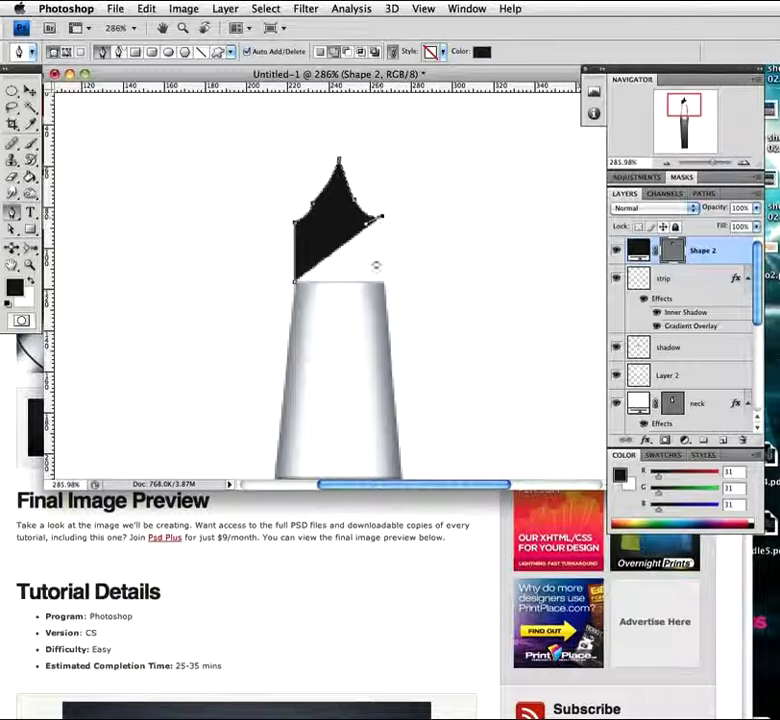
{"action": "left_click", "coordinate": [382, 283]}
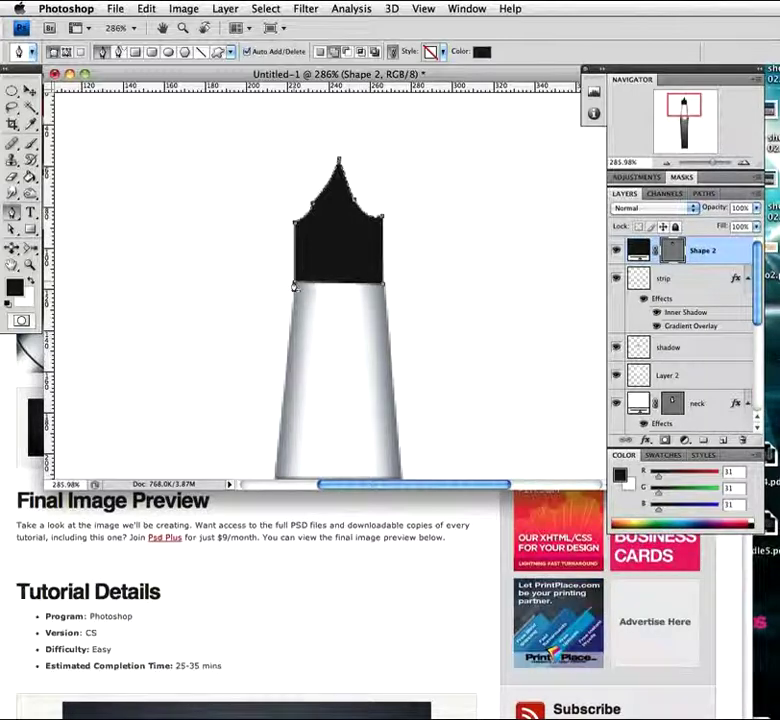
{"action": "left_click", "coordinate": [294, 284]}
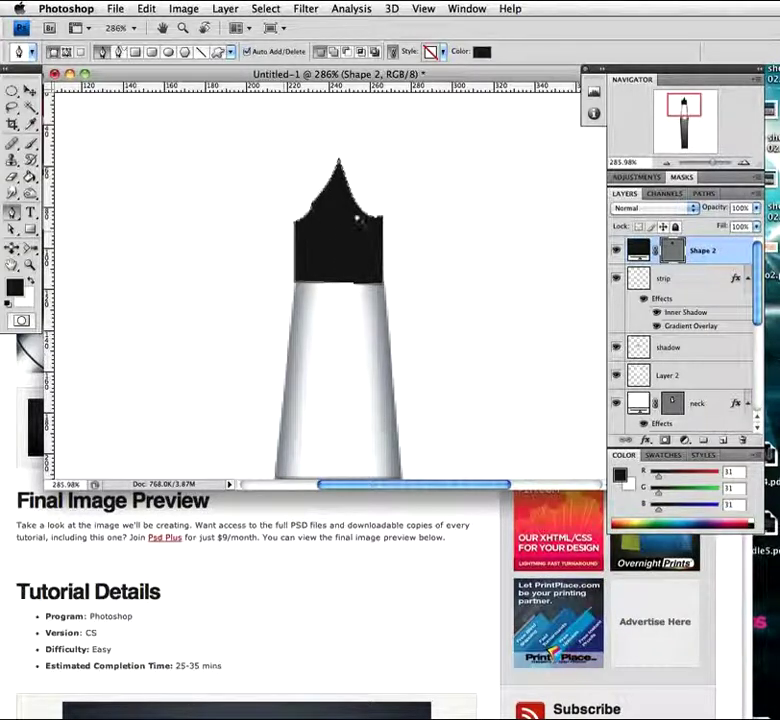
Refine the tip with the Direct Selection tool, raising its peak and smoothing the curve into the right shoulder
{"action": "left_click_drag", "start_coordinate": [12, 228], "coordinate": [45, 240]}
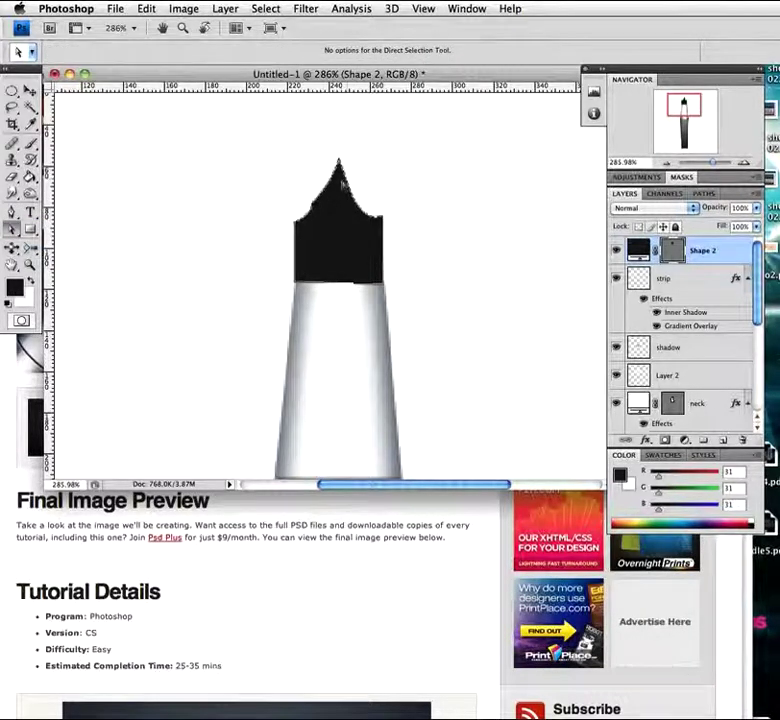
{"action": "left_click", "coordinate": [340, 178]}
{"action": "left_click_drag", "start_coordinate": [340, 146], "coordinate": [339, 138]}
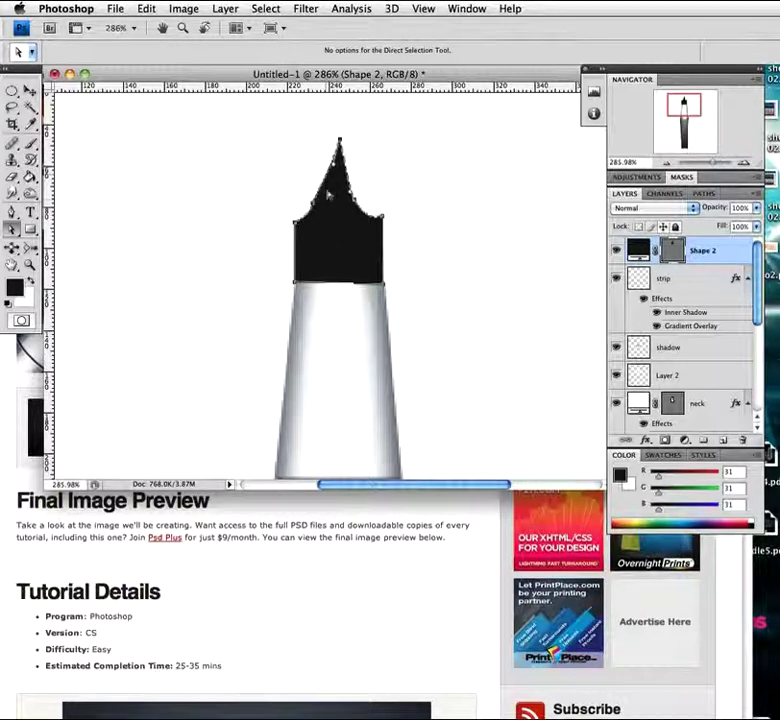
{"action": "left_click_drag", "start_coordinate": [340, 140], "coordinate": [336, 144]}
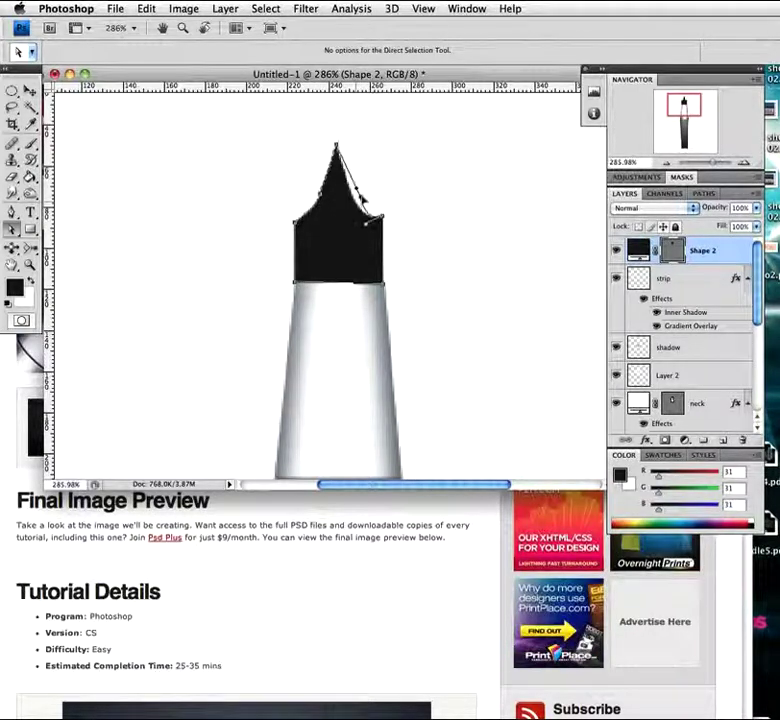
{"action": "left_click", "coordinate": [362, 203]}
{"action": "left_click_drag", "start_coordinate": [367, 229], "coordinate": [376, 219]}
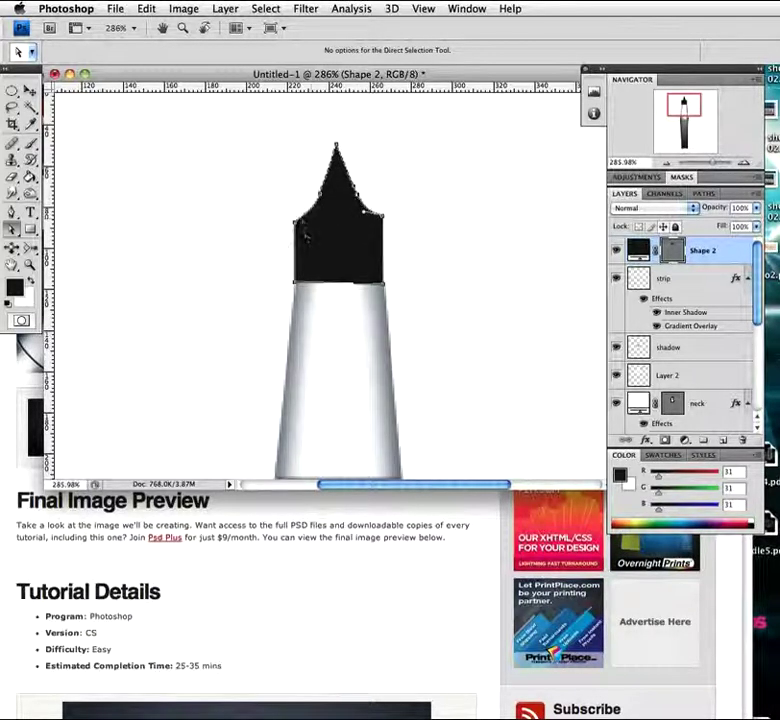
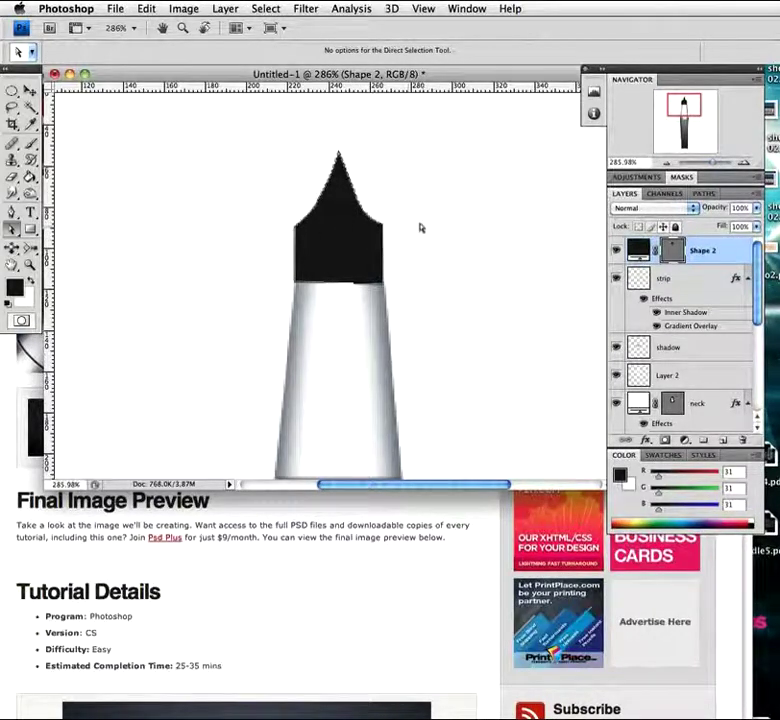
Add a Gradient Overlay to the Shape 2 layer and set the gradient's starting colour stop to #3c3c3c
{"action": "double_click", "coordinate": [730, 253]}
{"action": "left_click_drag", "start_coordinate": [140, 103], "coordinate": [266, 76]}
{"action": "left_click", "coordinate": [98, 277]}
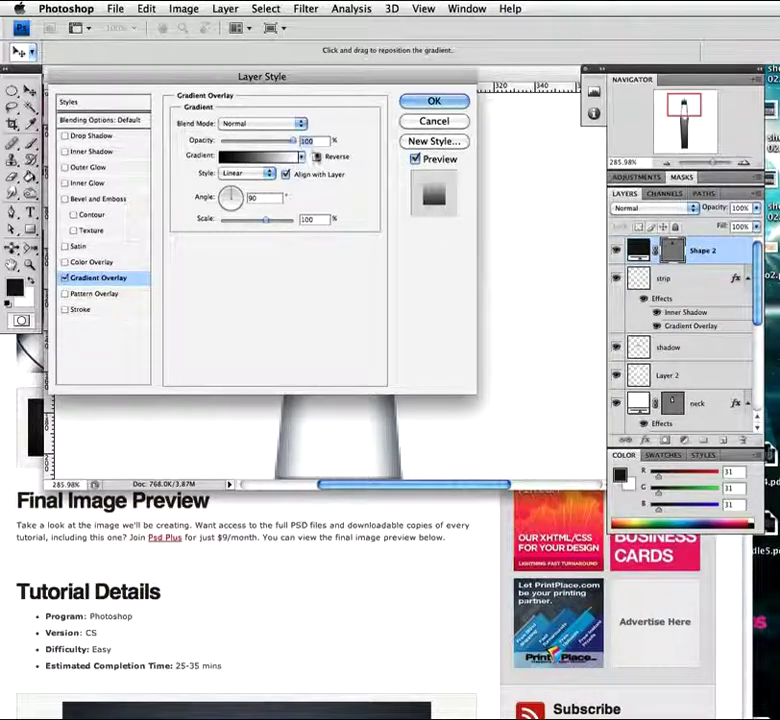
{"action": "left_click", "coordinate": [245, 157]}
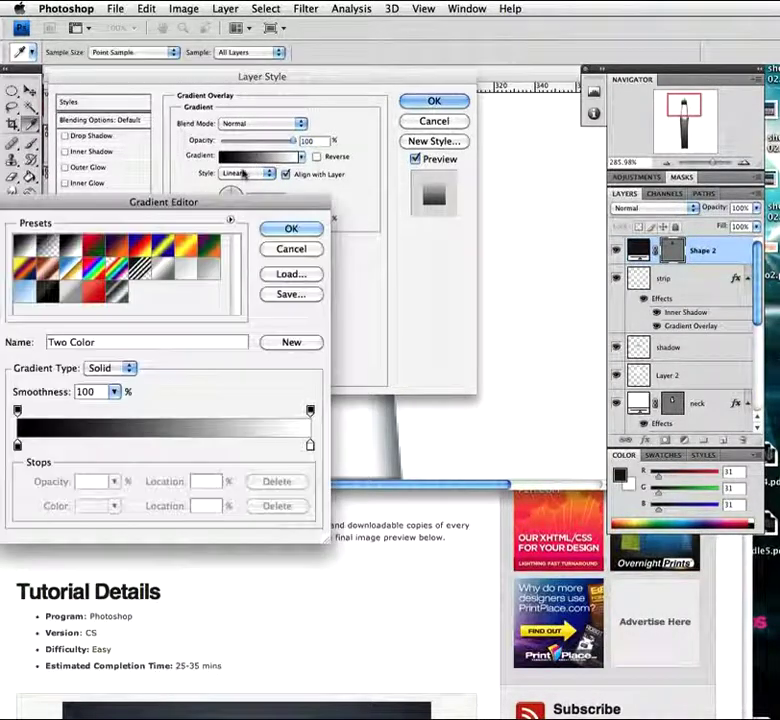
{"action": "left_click_drag", "start_coordinate": [178, 198], "coordinate": [276, 47]}
{"action": "double_click", "coordinate": [117, 293]}
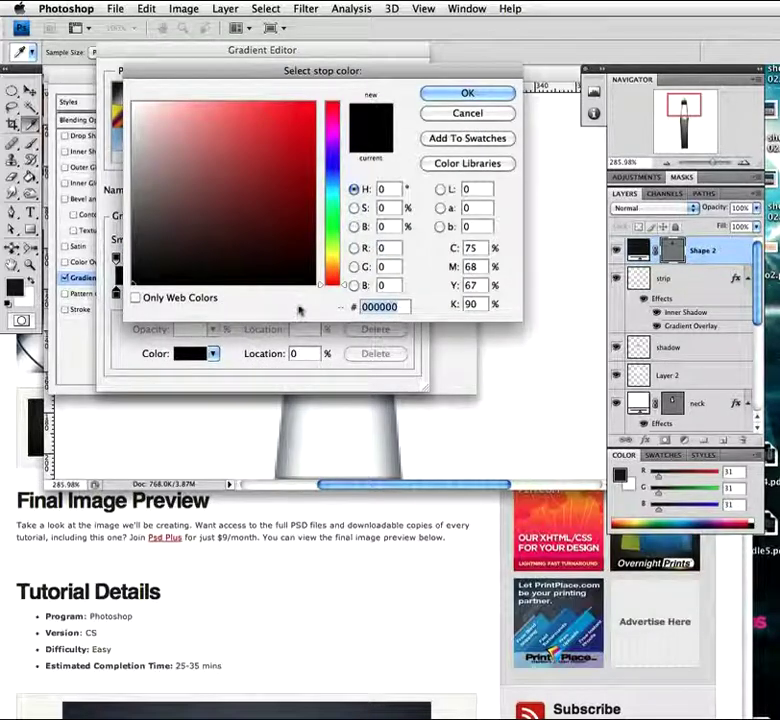
{"action": "type", "text": "003c3c"}
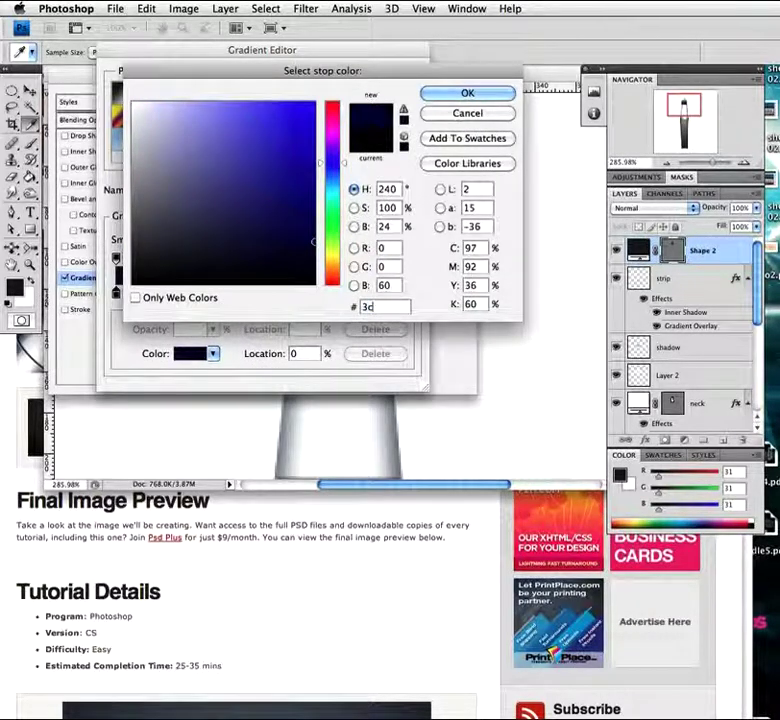
{"action": "left_click", "coordinate": [467, 93]}
Add a gradient colour stop at 16% and set its colour to #6f6f6f
{"action": "left_click", "coordinate": [163, 292]}
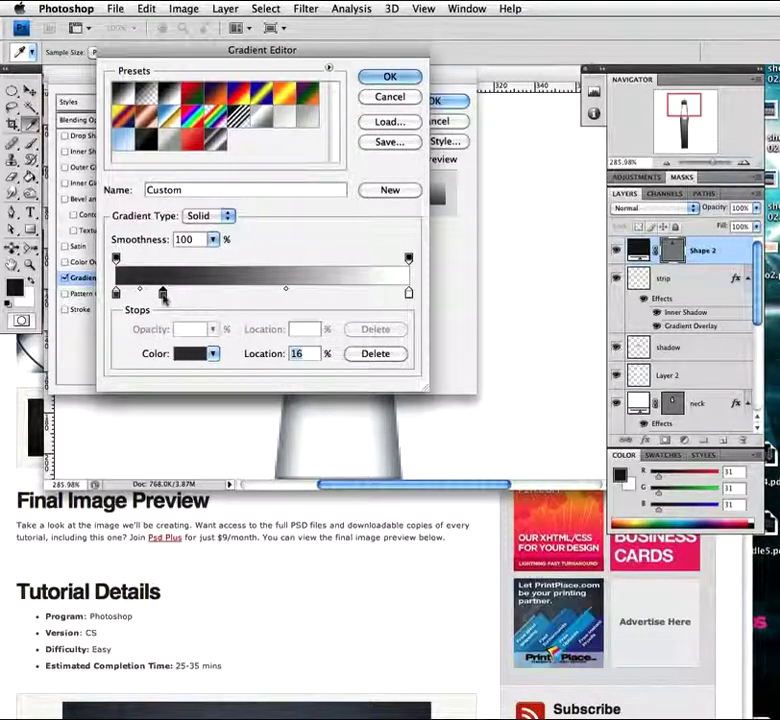
{"action": "double_click", "coordinate": [163, 292]}
{"action": "left_click", "coordinate": [392, 307]}
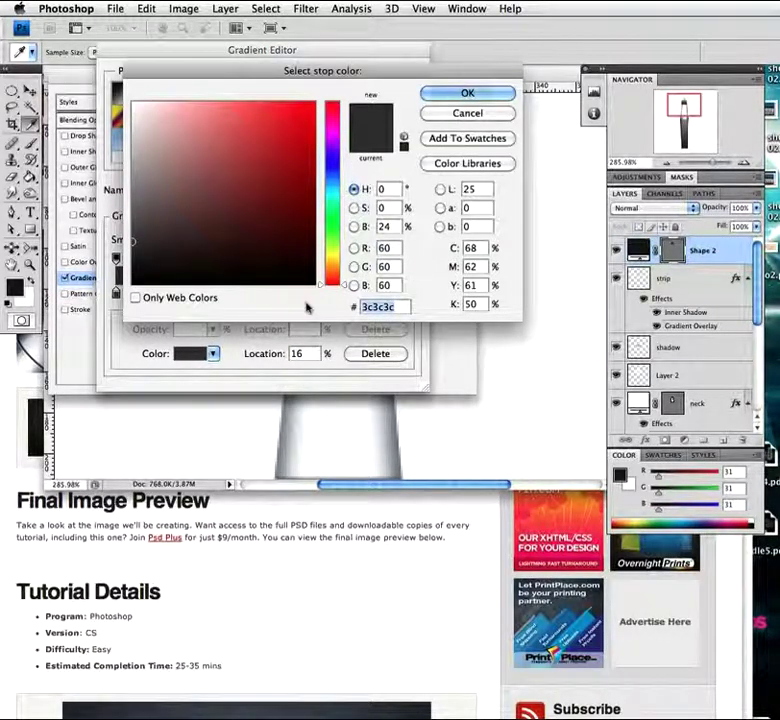
{"action": "type", "text": "6f6f6f"}
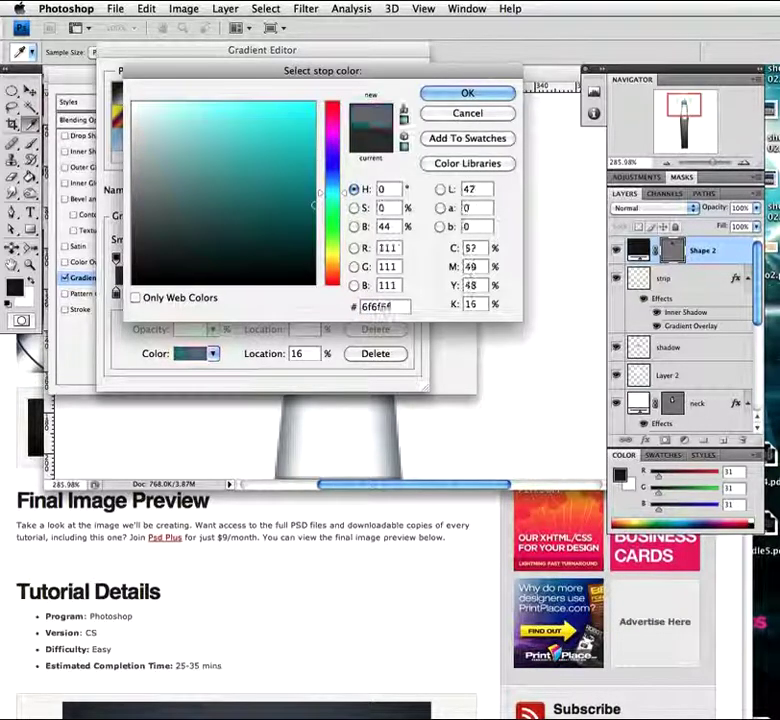
{"action": "left_click", "coordinate": [467, 92]}
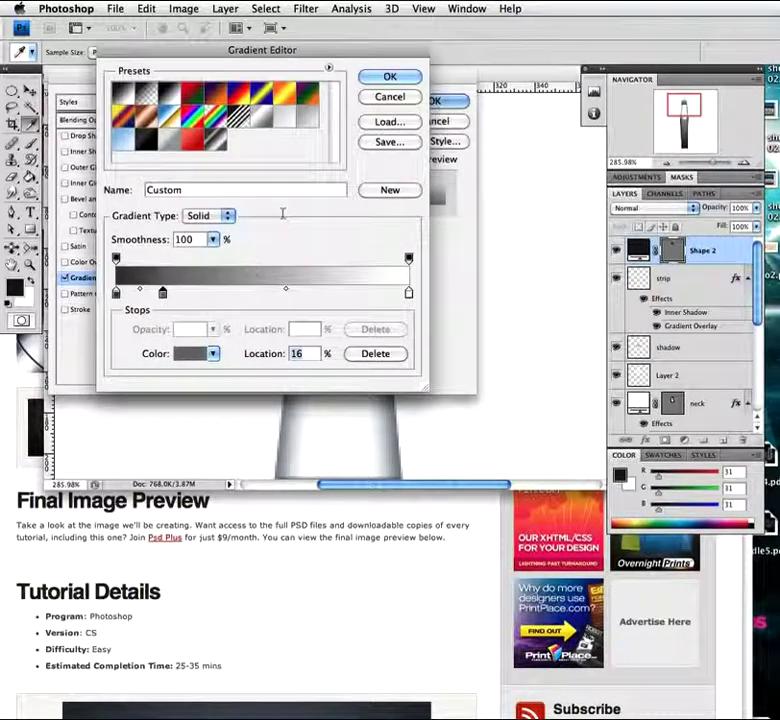
Add a gradient colour stop at 46% and set its colour to white
{"action": "left_click", "coordinate": [249, 292]}
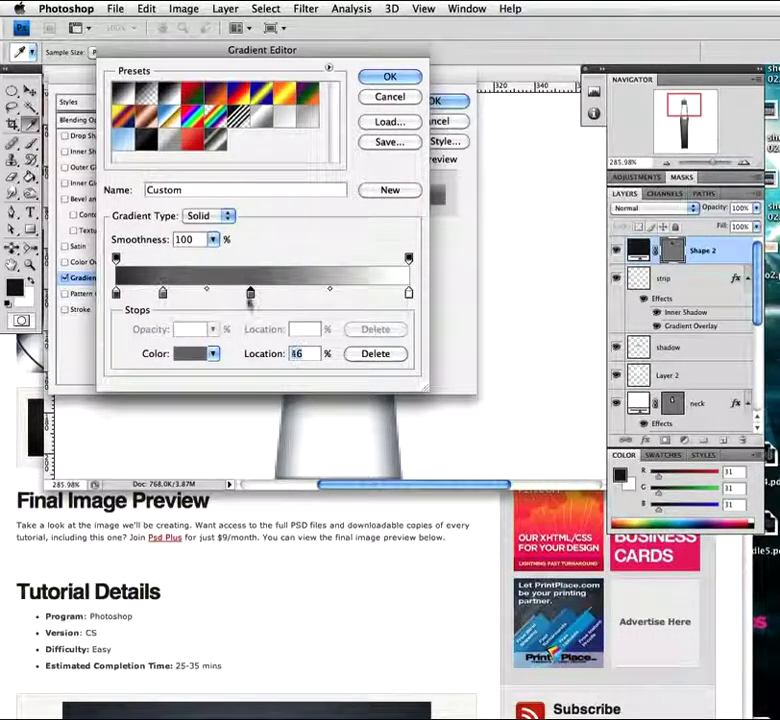
{"action": "double_click", "coordinate": [249, 292]}
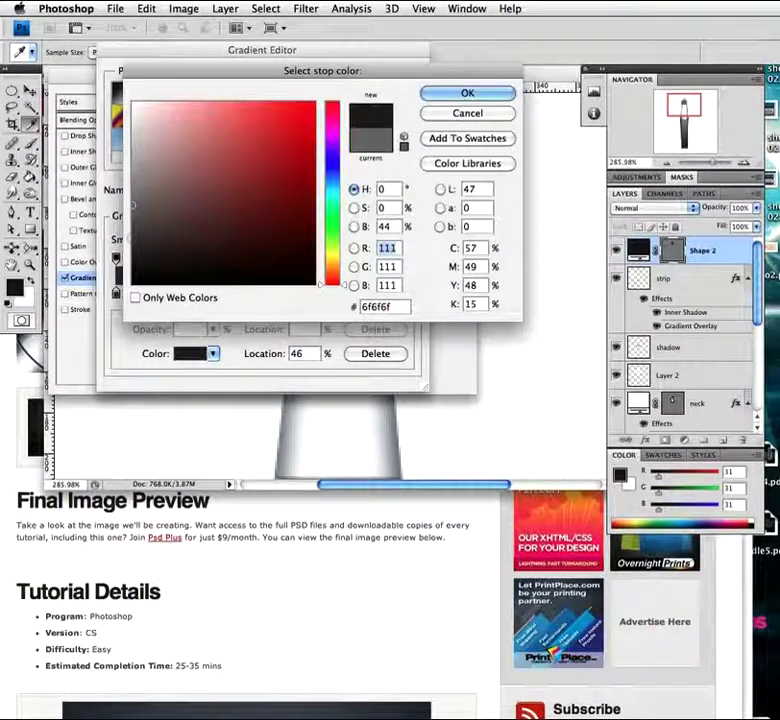
{"action": "left_click", "coordinate": [134, 103]}
{"action": "left_click", "coordinate": [467, 92]}
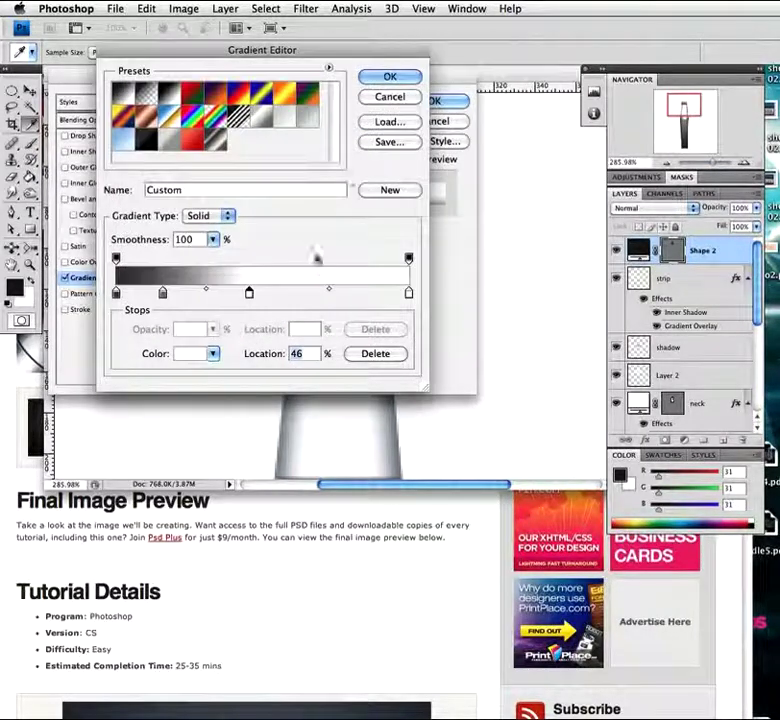
Add a gradient colour stop at 68% and set its colour to #b0b0b0
{"action": "left_click", "coordinate": [314, 293]}
{"action": "double_click", "coordinate": [314, 293]}
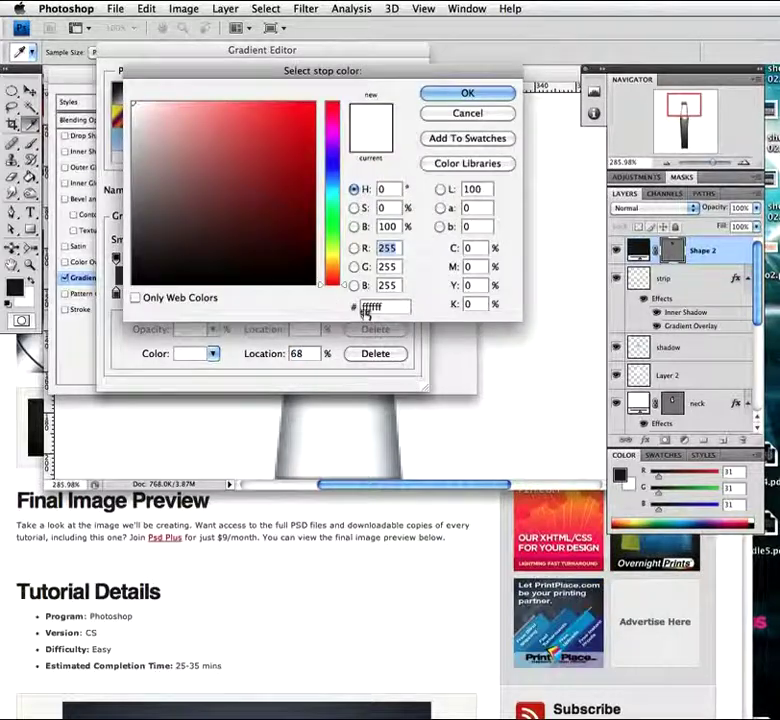
{"action": "type", "text": "b0b0b0"}
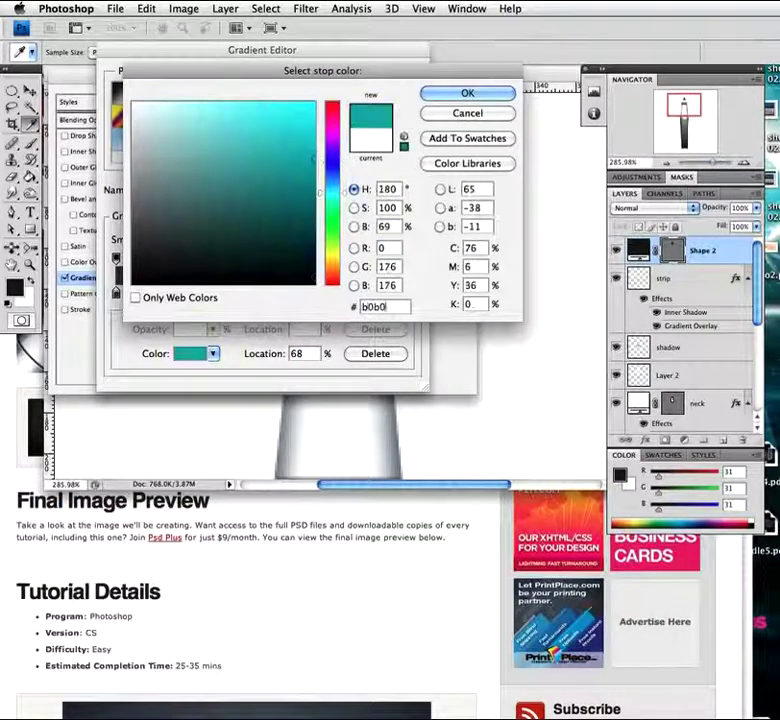
{"action": "left_click", "coordinate": [461, 92]}
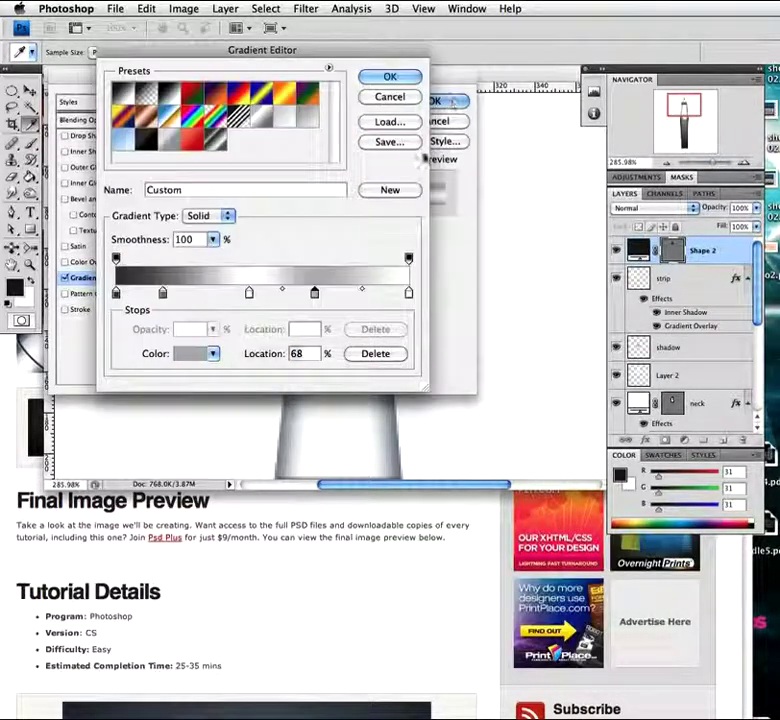
Add a gradient colour stop at 83% and set its colour to #7b7b7b
{"action": "left_click", "coordinate": [359, 293]}
{"action": "double_click", "coordinate": [359, 293]}
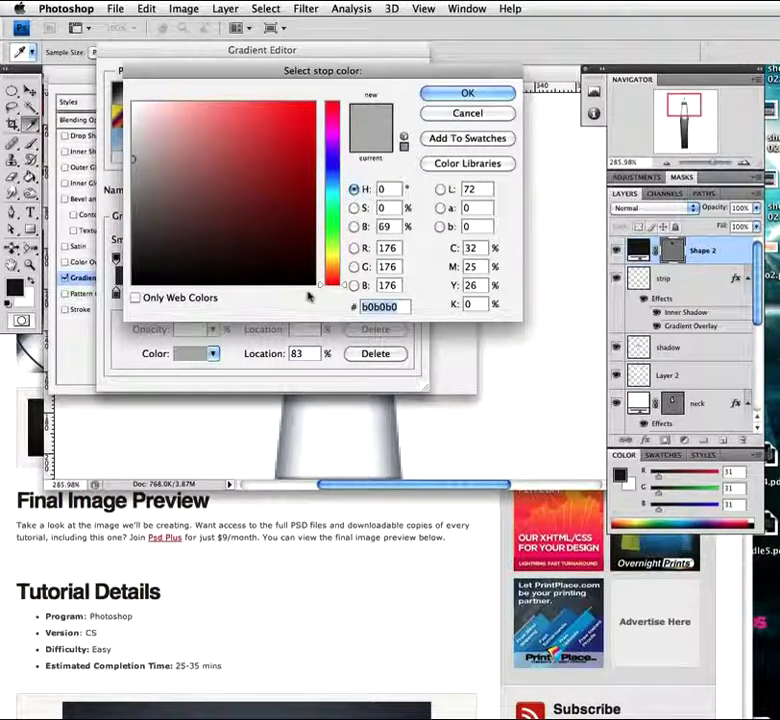
{"action": "type", "text": "7b7b7b"}
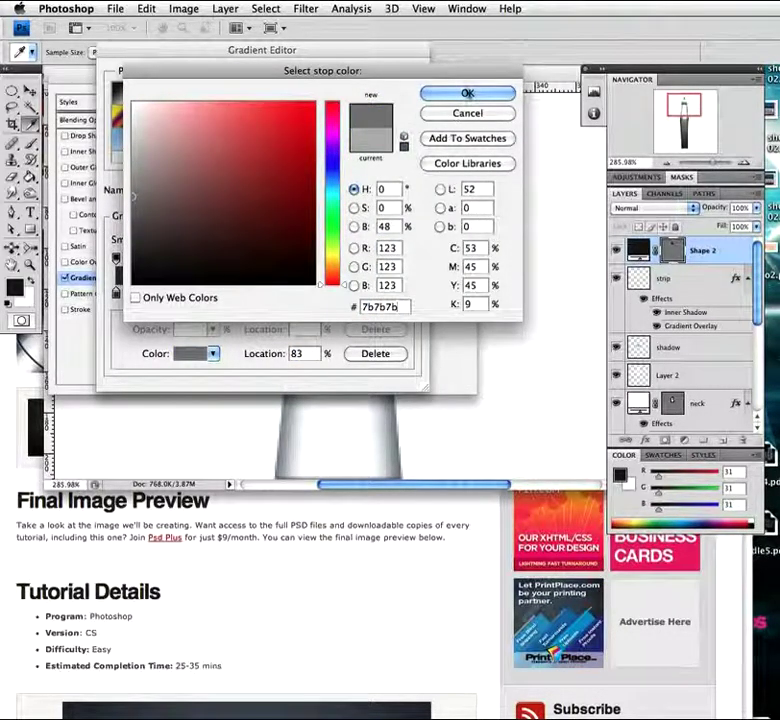
{"action": "key", "text": "Return"}
Set the gradient's end colour stop at 100% to black and accept the gradient
{"action": "double_click", "coordinate": [407, 293]}
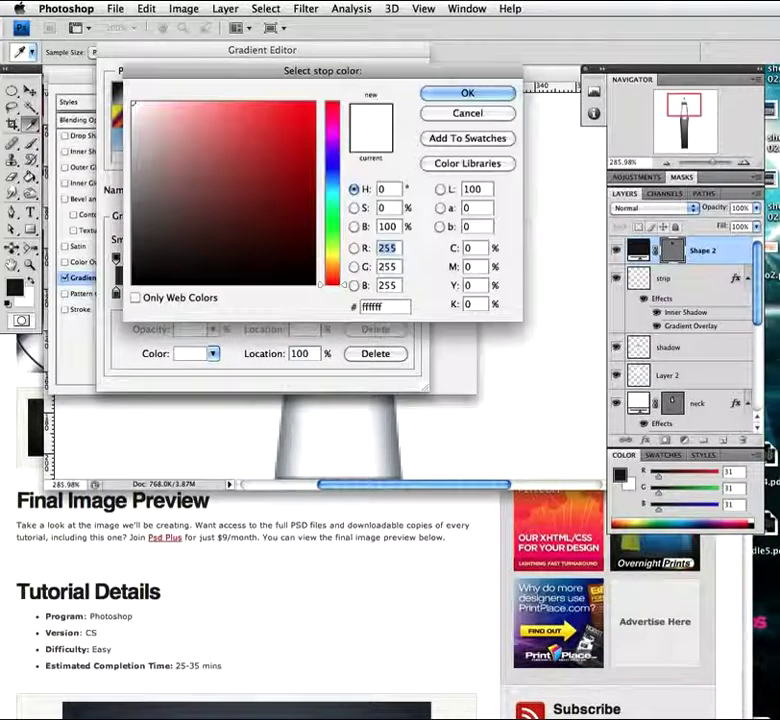
{"action": "left_click", "coordinate": [388, 226]}
{"action": "type", "text": "0"}
{"action": "left_click", "coordinate": [467, 92]}
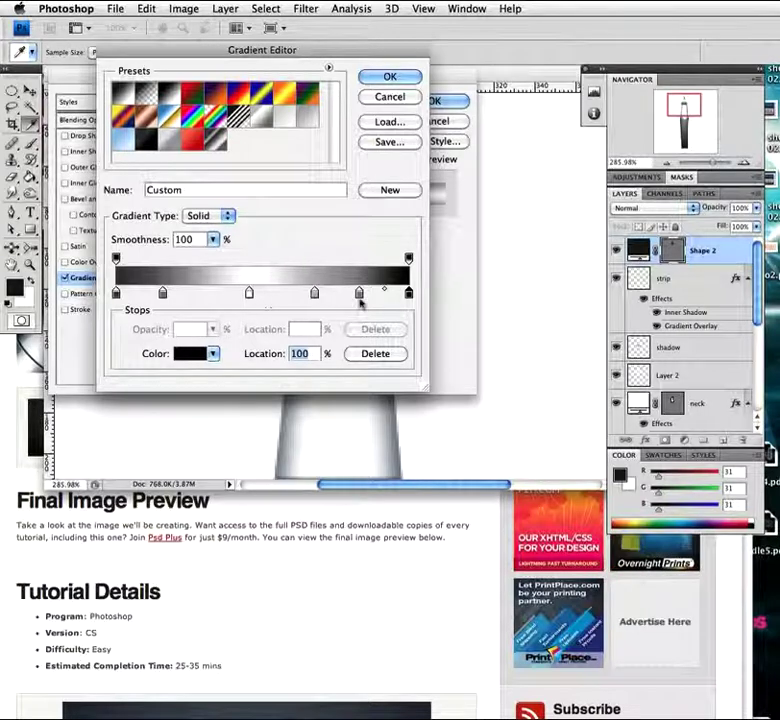
{"action": "left_click", "coordinate": [390, 76]}
Set the gradient overlay's angle to 0° and its scale to 96%, and apply the layer style
{"action": "left_click_drag", "start_coordinate": [330, 80], "coordinate": [336, 218]}
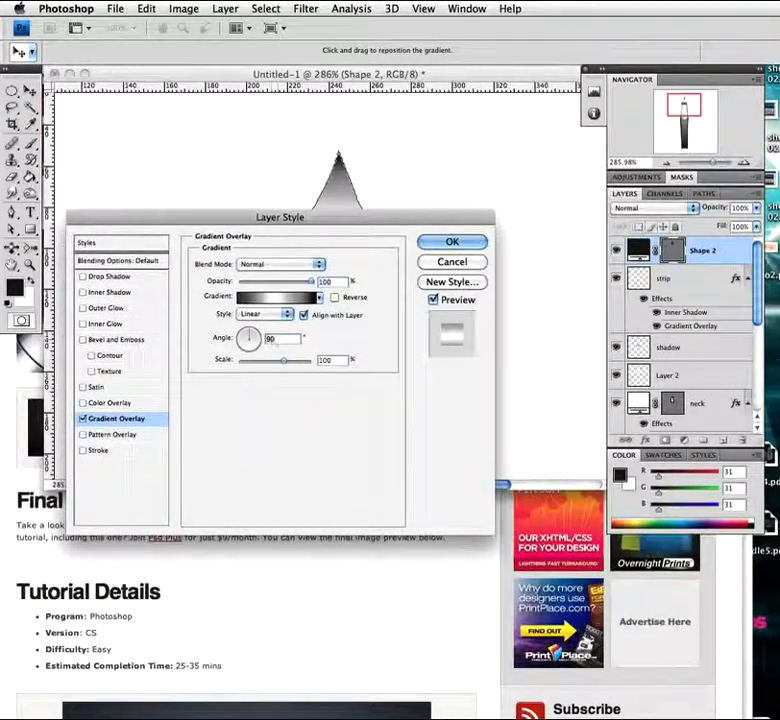
{"action": "type", "text": "0"}
{"action": "left_click_drag", "start_coordinate": [373, 220], "coordinate": [366, 296]}
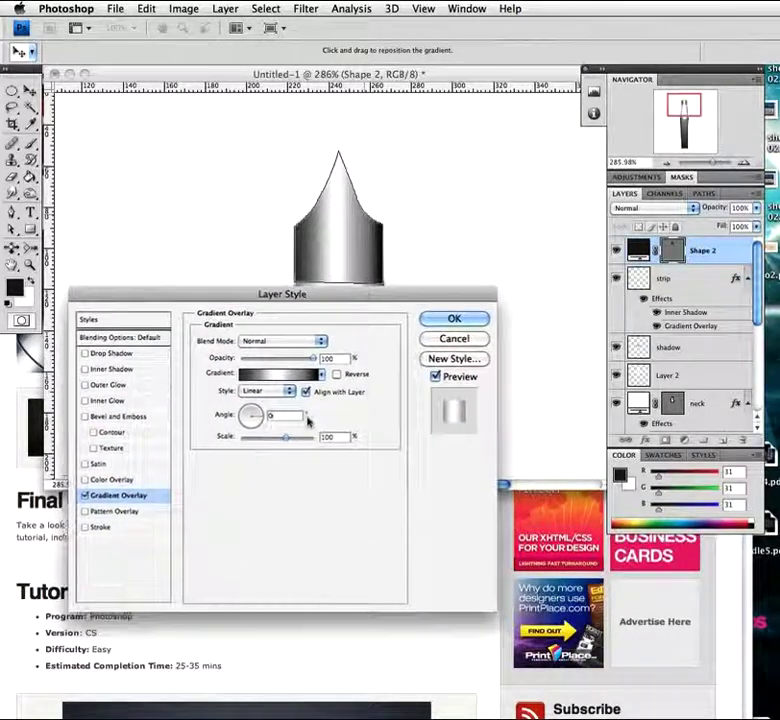
{"action": "left_click_drag", "start_coordinate": [286, 437], "coordinate": [279, 441]}
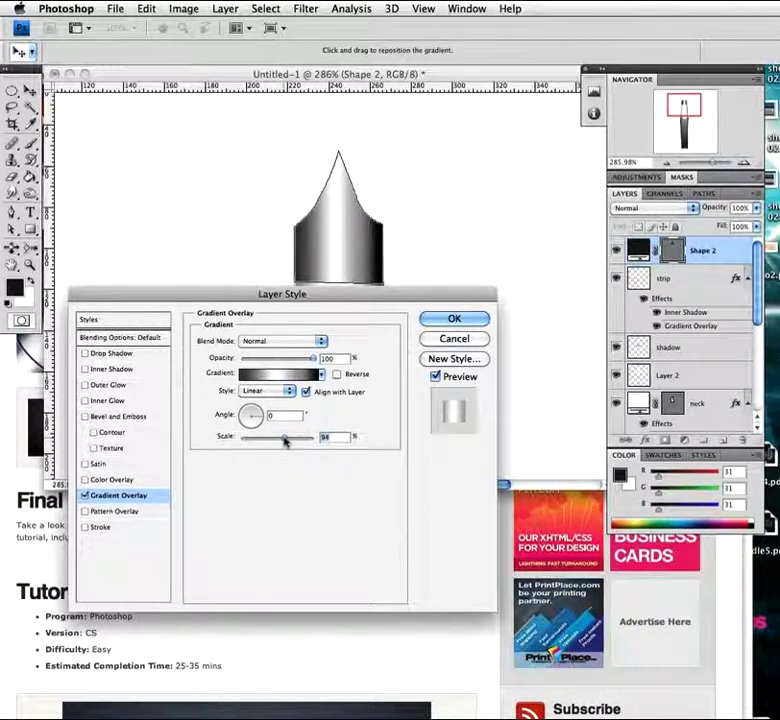
{"action": "left_click", "coordinate": [453, 319]}
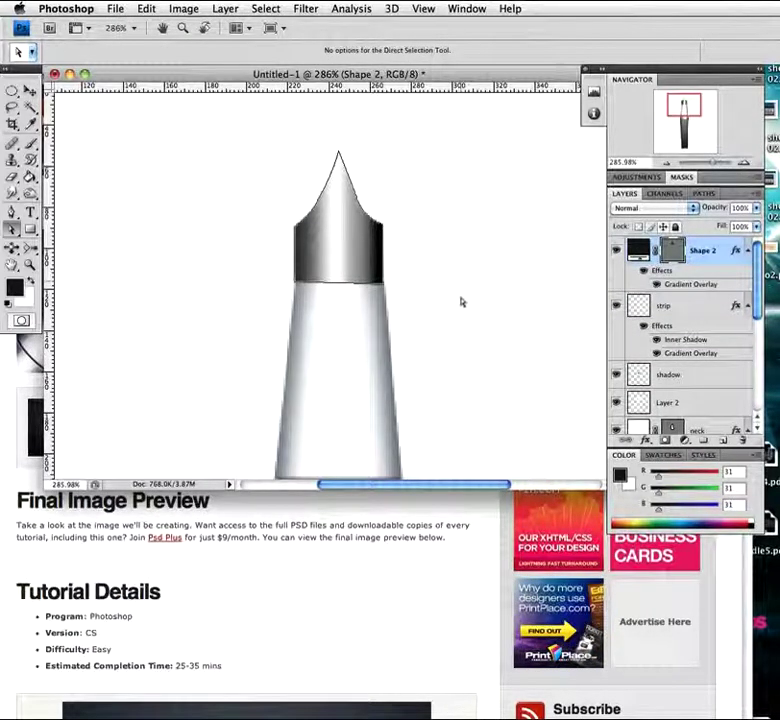
Select the strip layer and view the whole pen at 100% in an enlarged document window to examine the shaded tip
{"action": "left_click", "coordinate": [650, 306]}
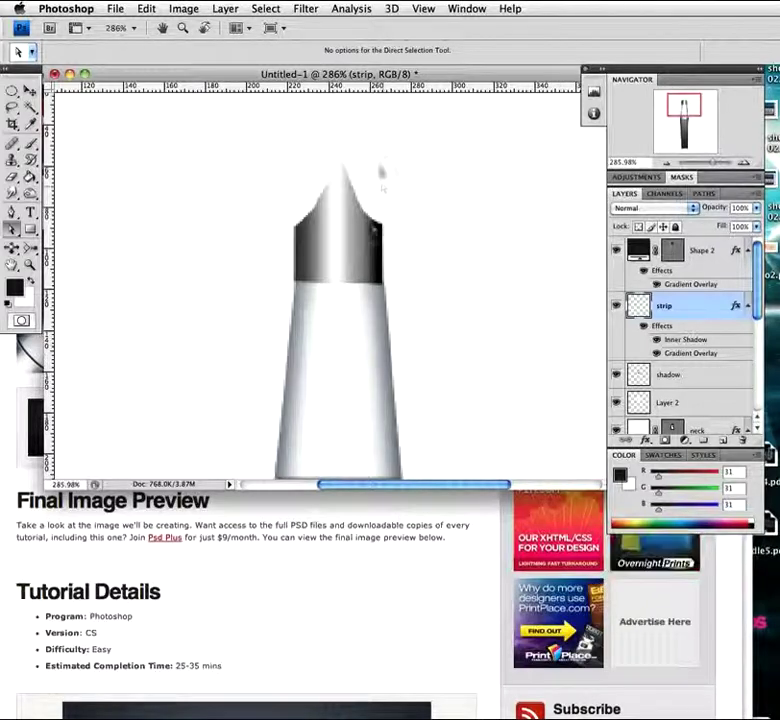
{"action": "key", "text": "z"}
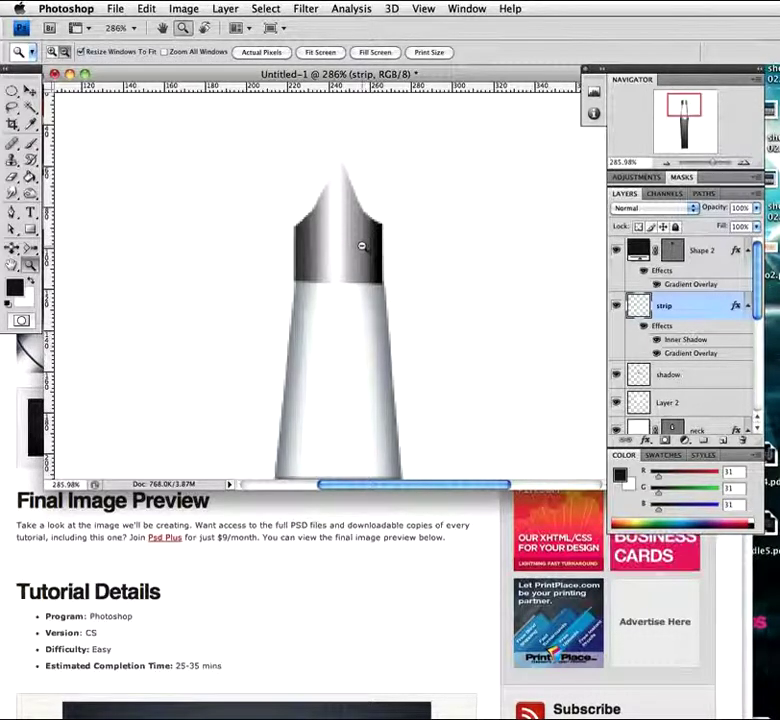
{"action": "left_click", "coordinate": [364, 245], "text": "alt"}
{"action": "key", "text": "ctrl+alt+0"}
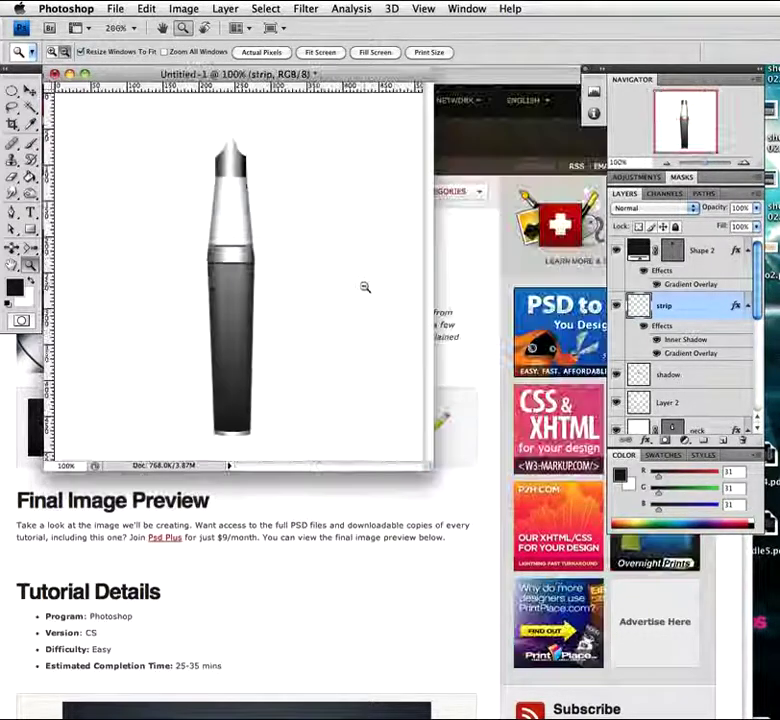
{"action": "key", "text": "a"}
{"action": "left_click_drag", "start_coordinate": [436, 468], "coordinate": [580, 492]}
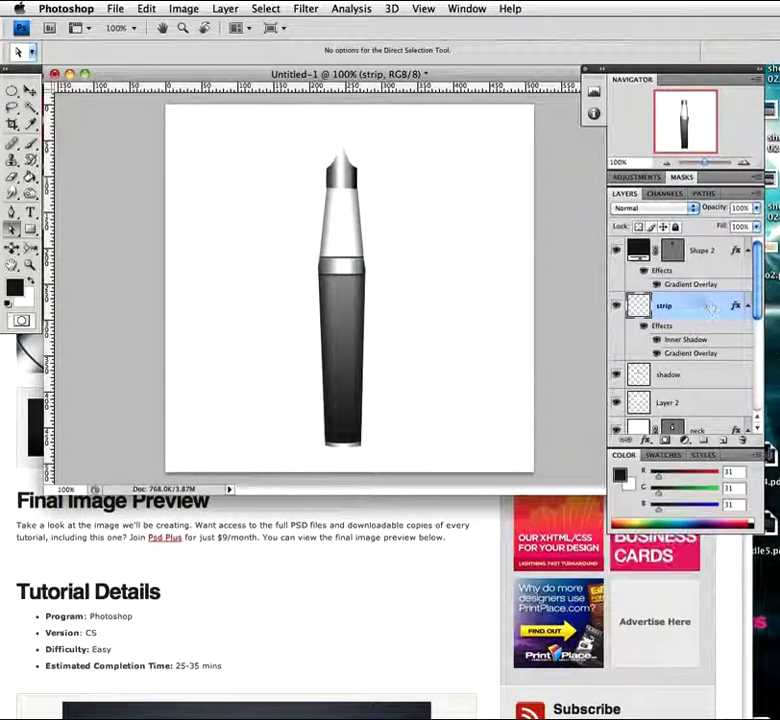
Reopen the Shape 2 layer's Gradient Overlay and open its gradient for editing, keeping the pen's tip in view
{"action": "double_click", "coordinate": [700, 252]}
{"action": "left_click_drag", "start_coordinate": [277, 285], "coordinate": [292, 179]}
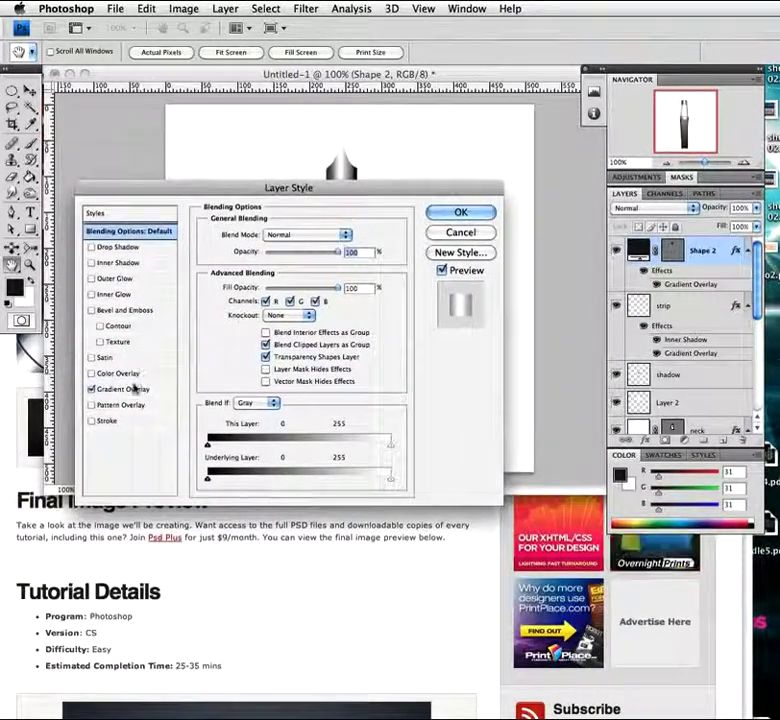
{"action": "left_click", "coordinate": [133, 388]}
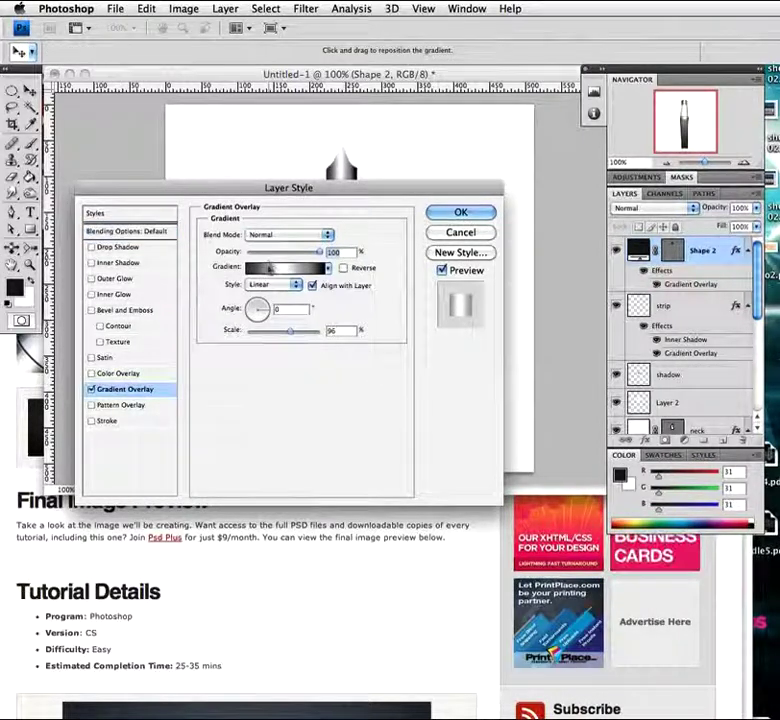
{"action": "left_click", "coordinate": [285, 267]}
{"action": "left_click_drag", "start_coordinate": [346, 82], "coordinate": [346, 265]}
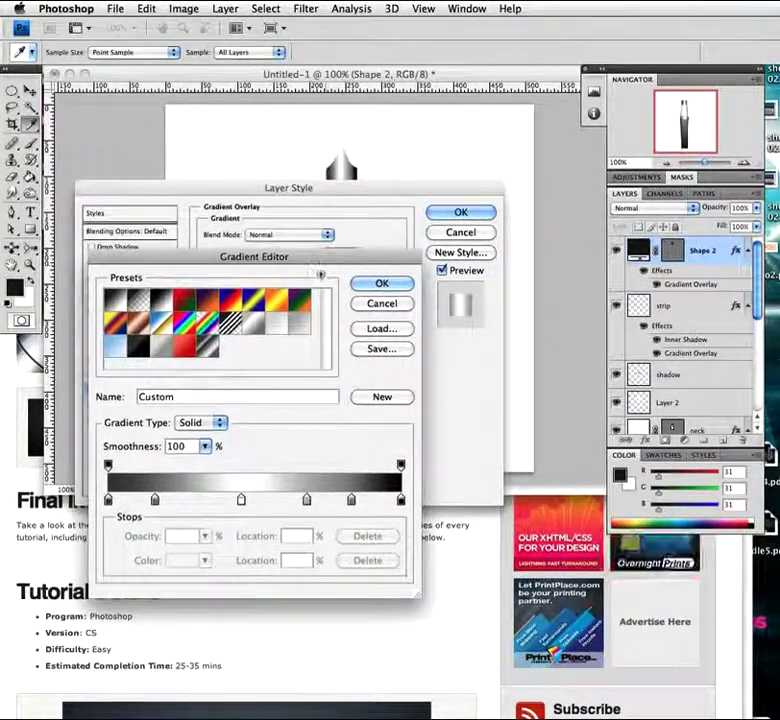
Try widening the highlight with a second white stop, spacing the white stops at 41% and about 54%, and remove the extra stop
{"action": "left_click", "coordinate": [218, 500]}
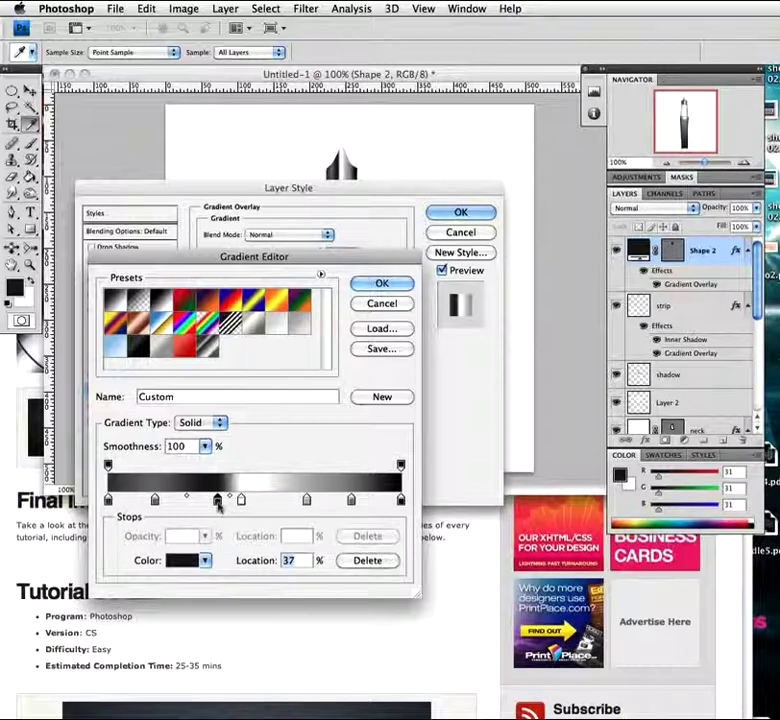
{"action": "double_click", "coordinate": [218, 500]}
{"action": "left_click", "coordinate": [148, 106]}
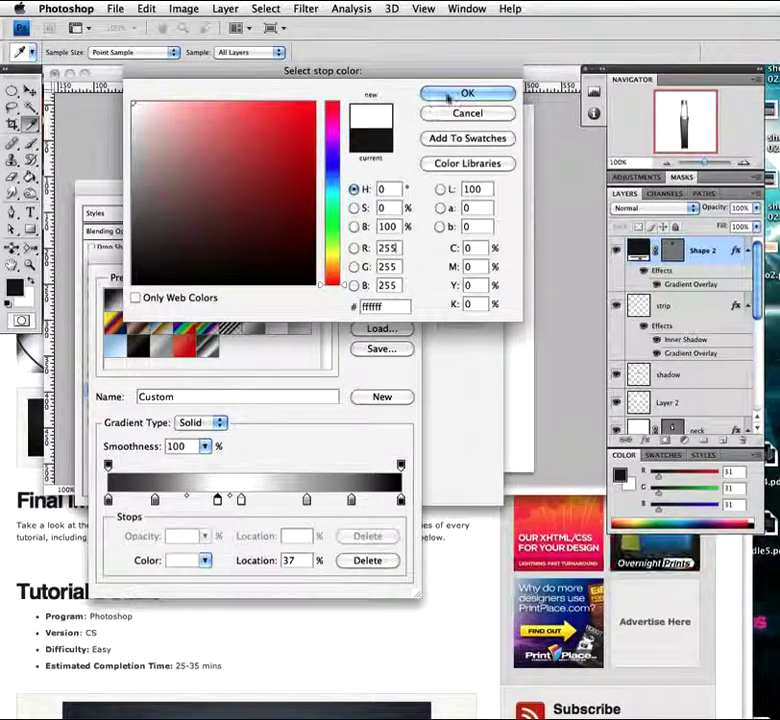
{"action": "left_click", "coordinate": [465, 92]}
{"action": "left_click_drag", "start_coordinate": [240, 505], "coordinate": [264, 508]}
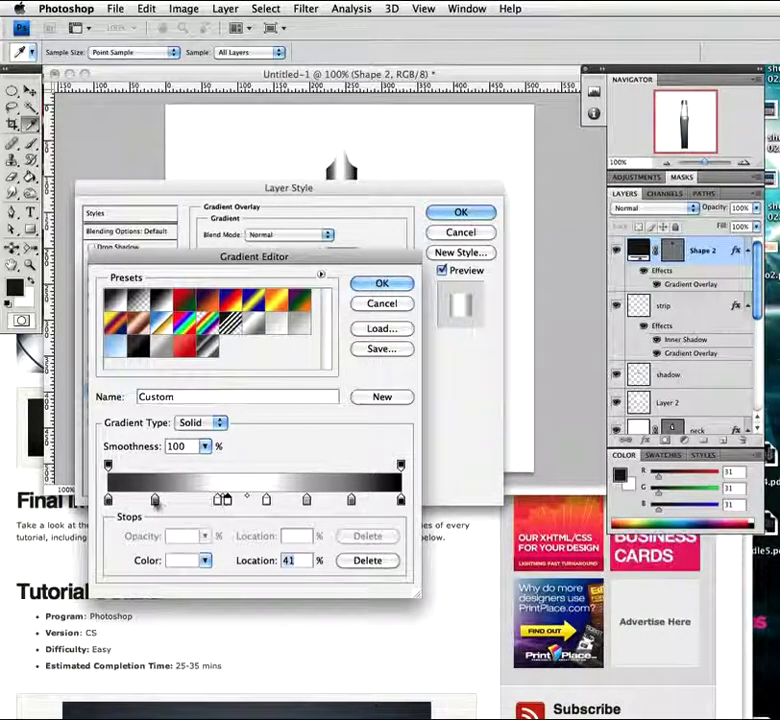
{"action": "left_click", "coordinate": [168, 500]}
{"action": "left_click_drag", "start_coordinate": [218, 500], "coordinate": [228, 512]}
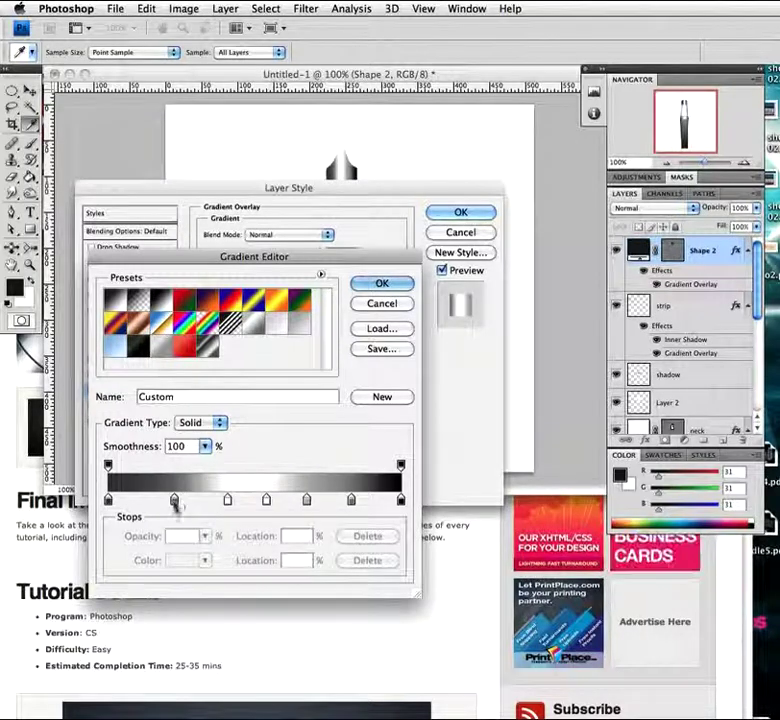
{"action": "left_click", "coordinate": [266, 500]}
{"action": "mouse_move", "coordinate": [229, 505]}
{"action": "left_mouse_down"}
{"action": "mouse_move", "coordinate": [213, 503]}
{"action": "mouse_move", "coordinate": [272, 506]}
{"action": "mouse_move", "coordinate": [243, 512]}
{"action": "left_mouse_up"}
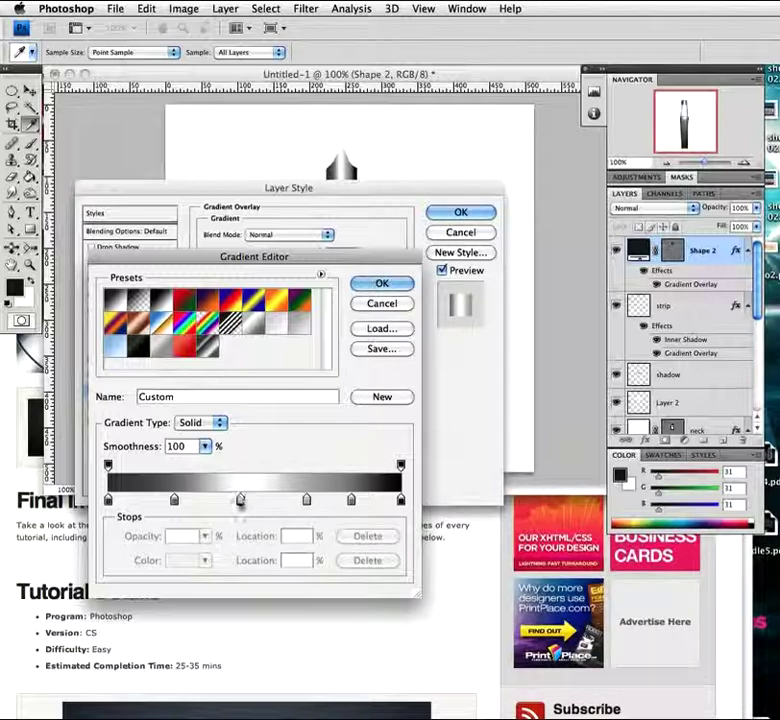
Reposition the gradient stops to 17% dark grey, about 51% white, 74% light grey and about 86% mid grey, and apply the style
{"action": "left_click", "coordinate": [244, 502]}
{"action": "double_click", "coordinate": [253, 502]}
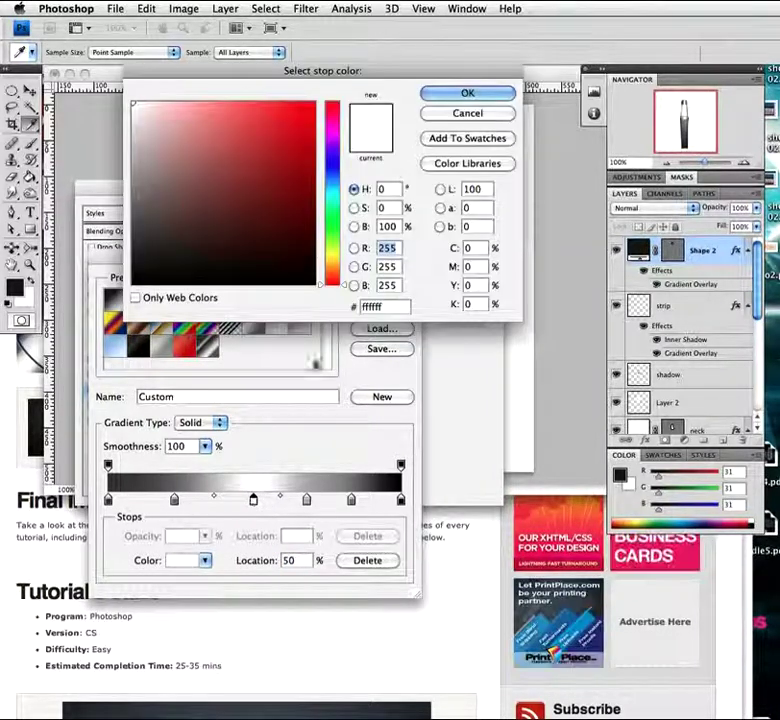
{"action": "left_click", "coordinate": [485, 93]}
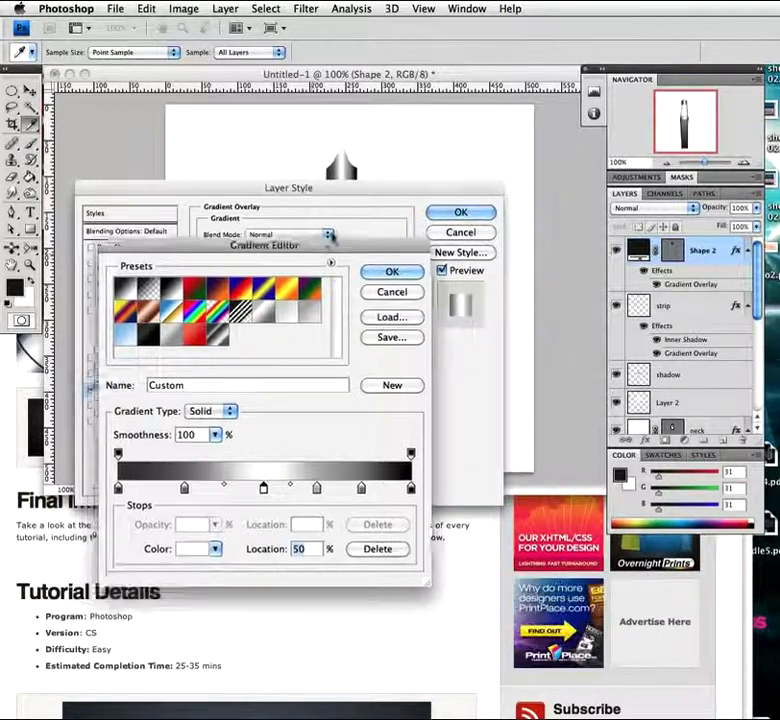
{"action": "left_click_drag", "start_coordinate": [330, 240], "coordinate": [660, 43]}
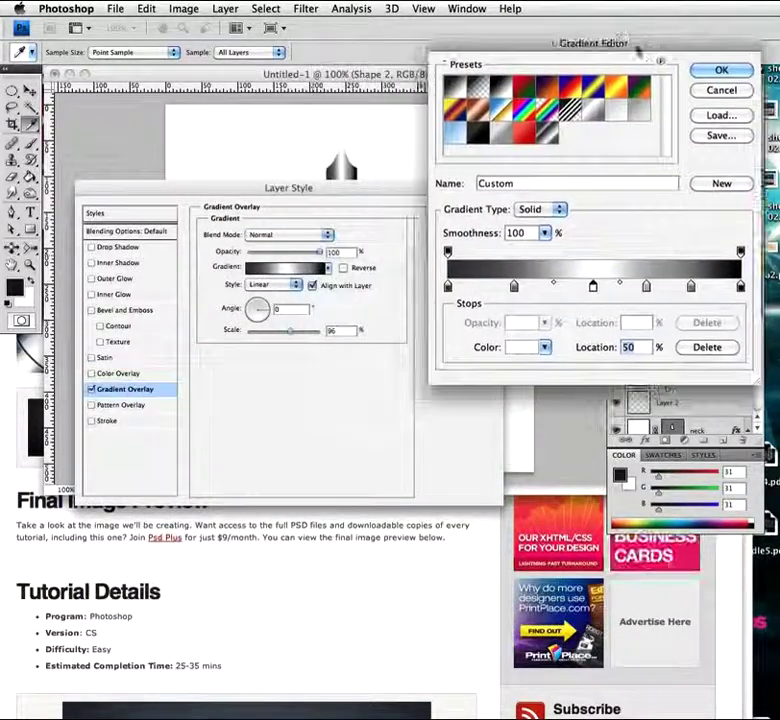
{"action": "mouse_move", "coordinate": [593, 289]}
{"action": "left_mouse_down"}
{"action": "mouse_move", "coordinate": [606, 290]}
{"action": "mouse_move", "coordinate": [596, 290]}
{"action": "left_mouse_up"}
{"action": "left_click_drag", "start_coordinate": [514, 287], "coordinate": [501, 287]}
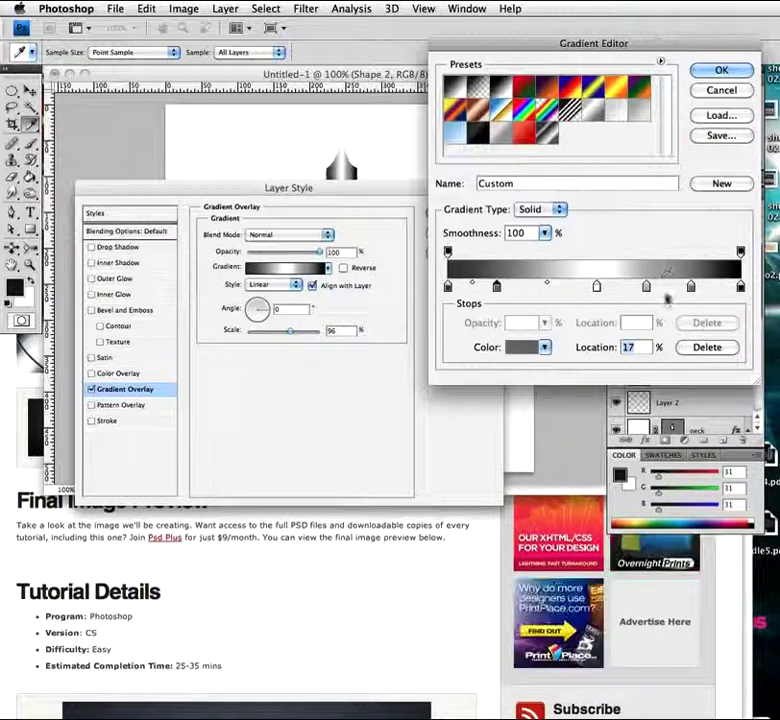
{"action": "left_click_drag", "start_coordinate": [688, 291], "coordinate": [663, 290]}
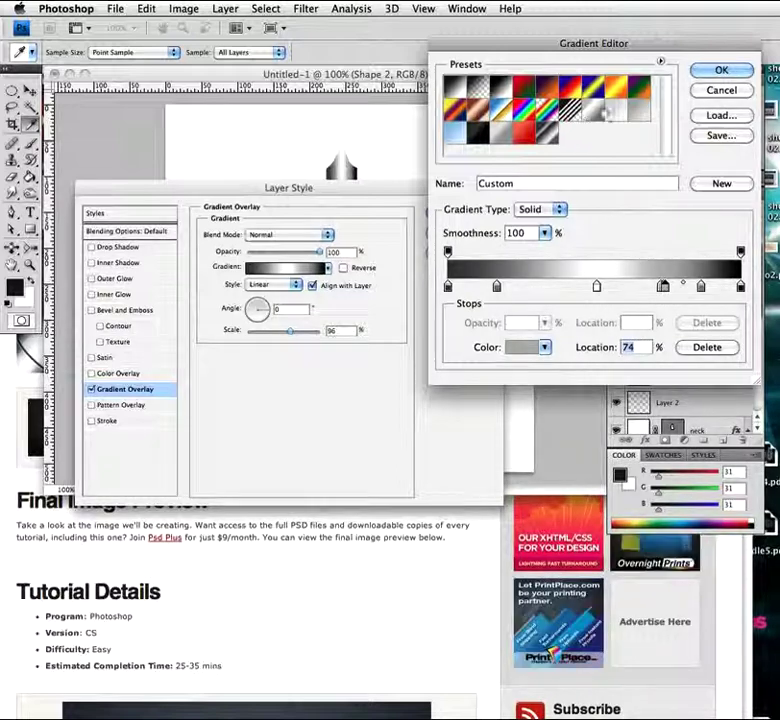
{"action": "left_click", "coordinate": [706, 72]}
{"action": "left_click", "coordinate": [459, 212]}
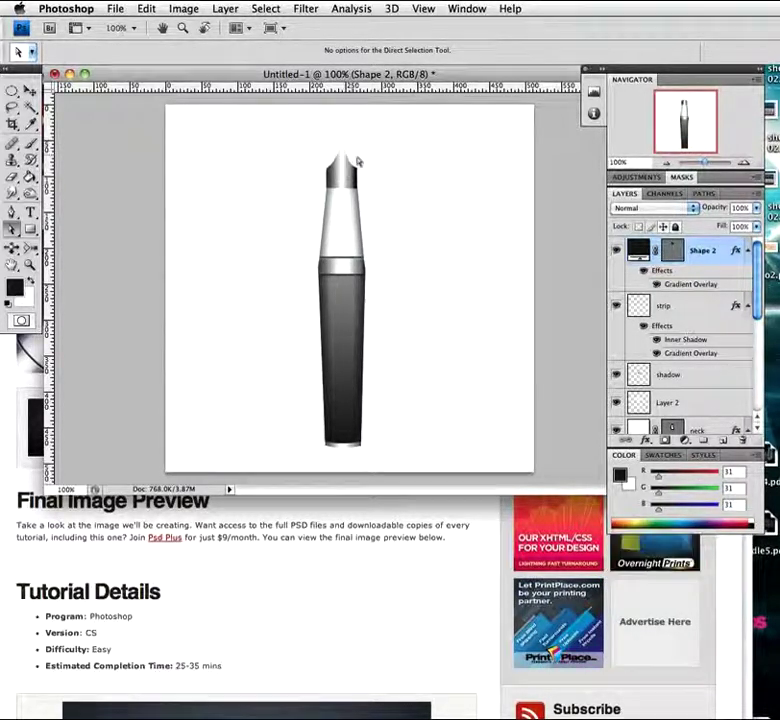
Add a layer above Shape 2 and fill a narrow vertical slit with near-black down the middle of the nib's point
{"action": "left_click", "coordinate": [725, 441]}
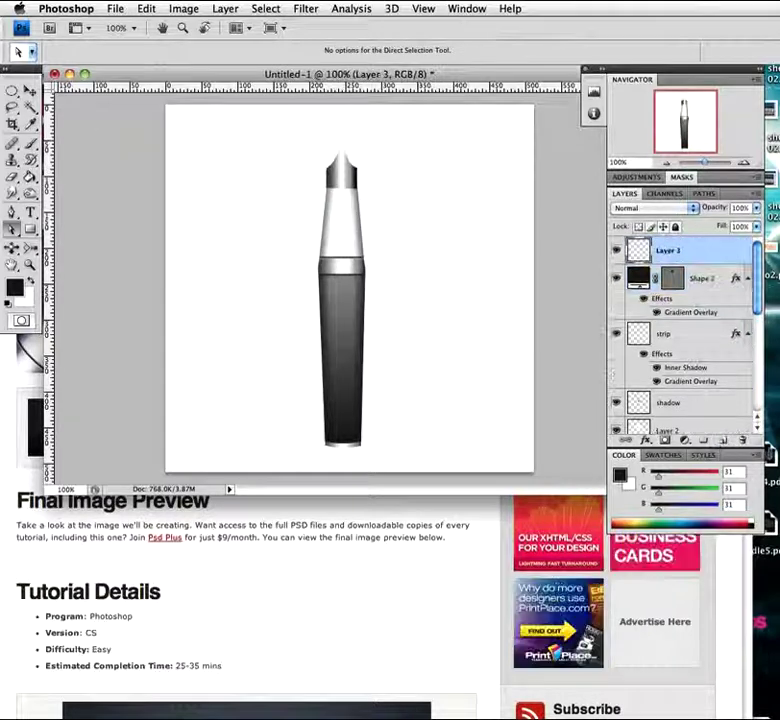
{"action": "key", "text": "z"}
{"action": "left_click_drag", "start_coordinate": [341, 157], "coordinate": [345, 186]}
{"action": "key", "text": "a"}
{"action": "left_click", "coordinate": [12, 91]}
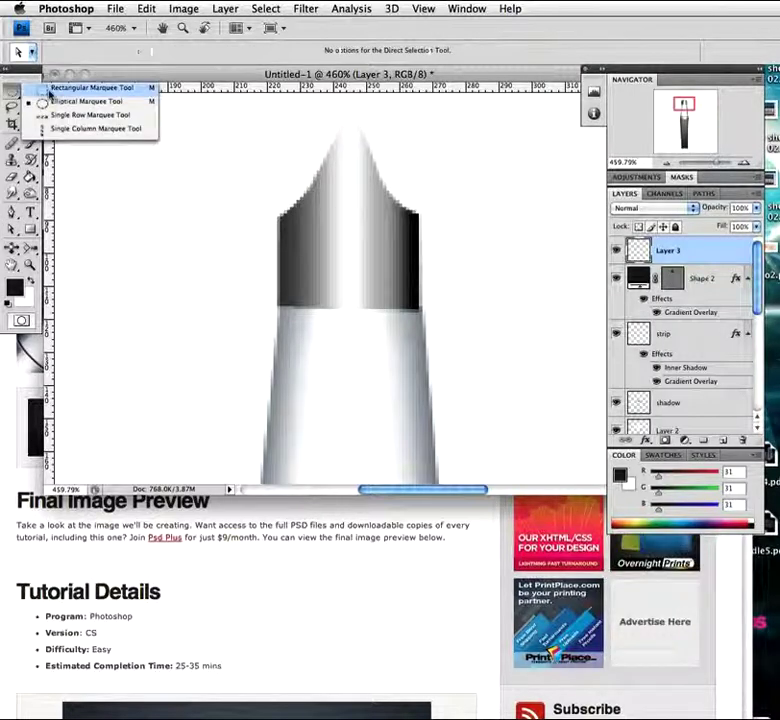
{"action": "left_click", "coordinate": [90, 88]}
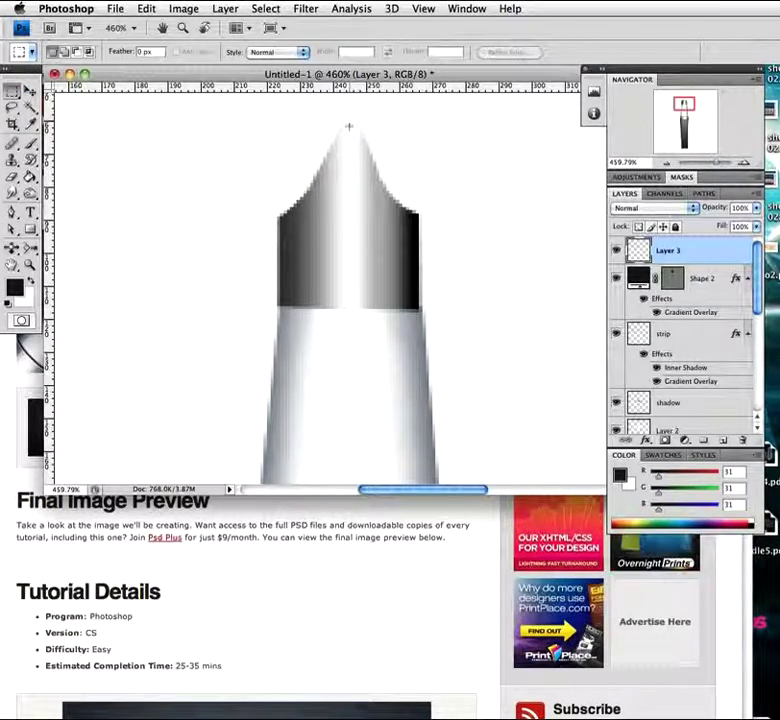
{"action": "left_click_drag", "start_coordinate": [347, 131], "coordinate": [357, 247]}
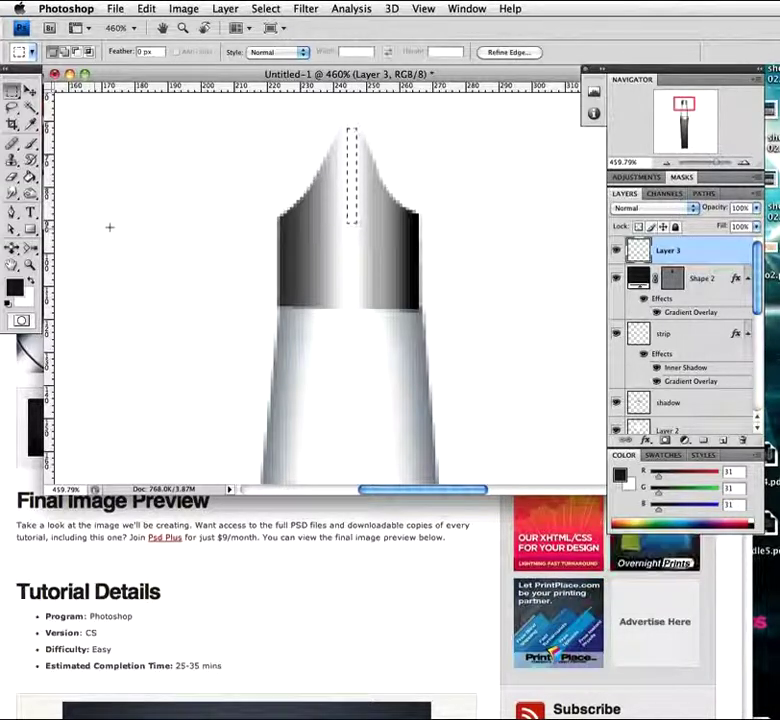
{"action": "key", "text": "g"}
{"action": "left_click", "coordinate": [350, 178]}
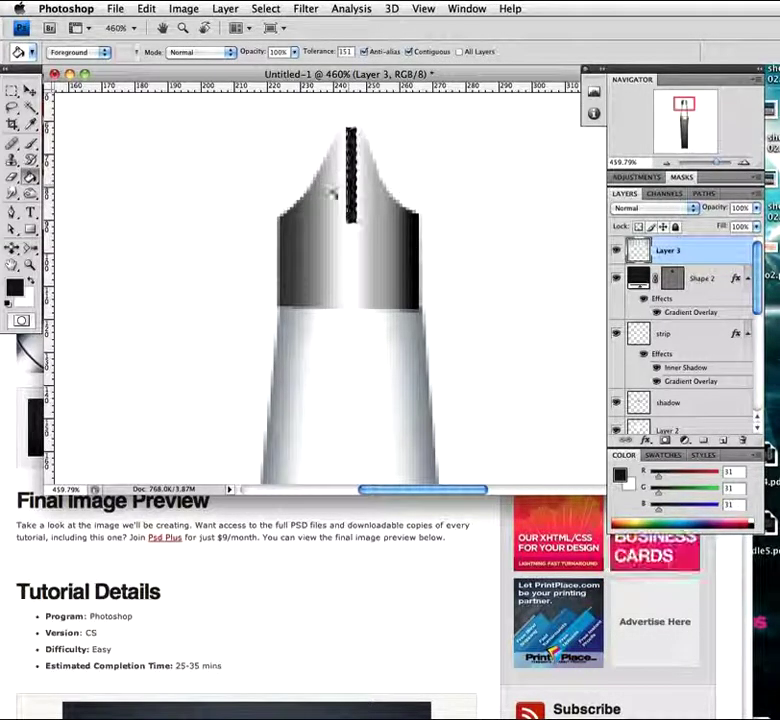
{"action": "key", "text": "m"}
{"action": "key", "text": "ctrl+d"}
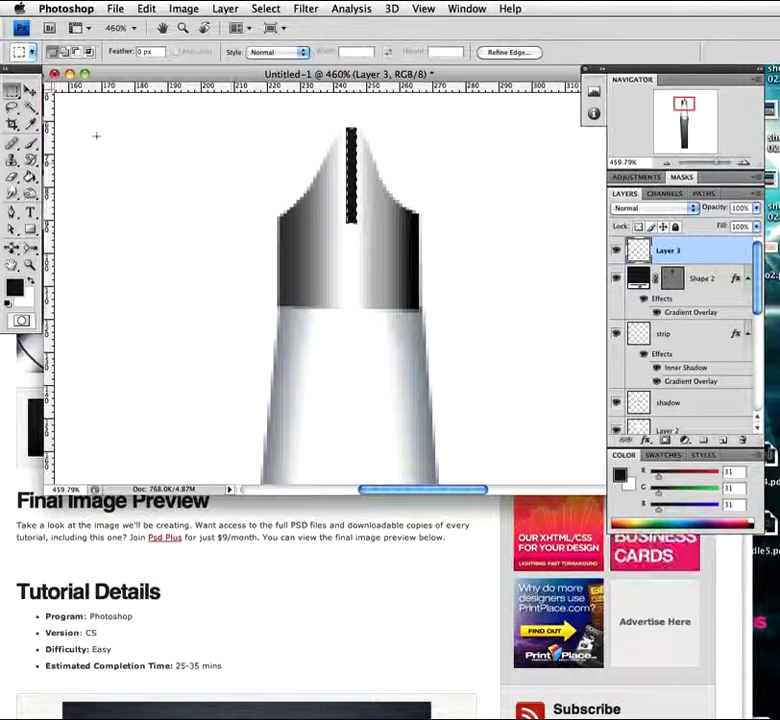
On another new layer, fill a small near-black circle at the slit's lower end and nudge it up to join the slit
{"action": "left_click_drag", "start_coordinate": [12, 90], "coordinate": [60, 101]}
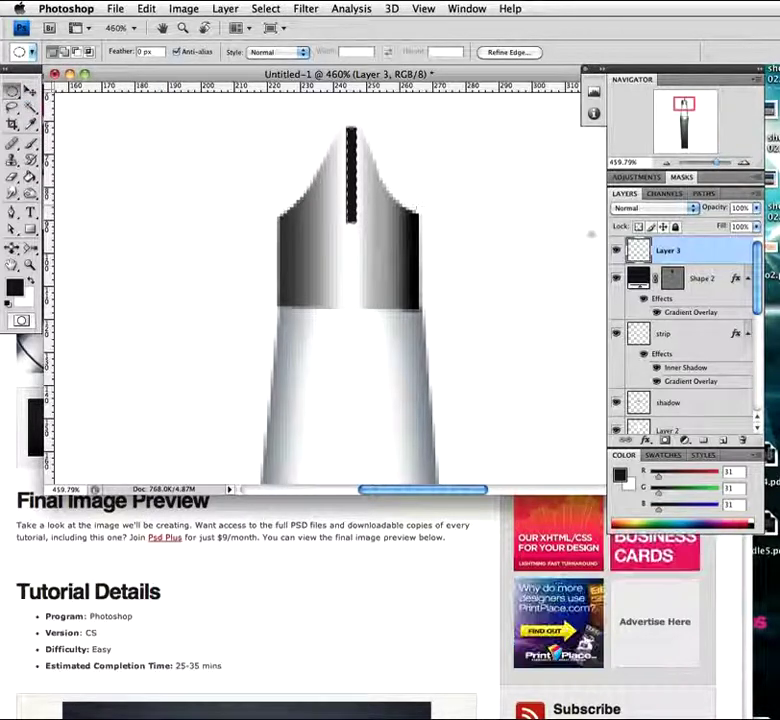
{"action": "left_click", "coordinate": [721, 442]}
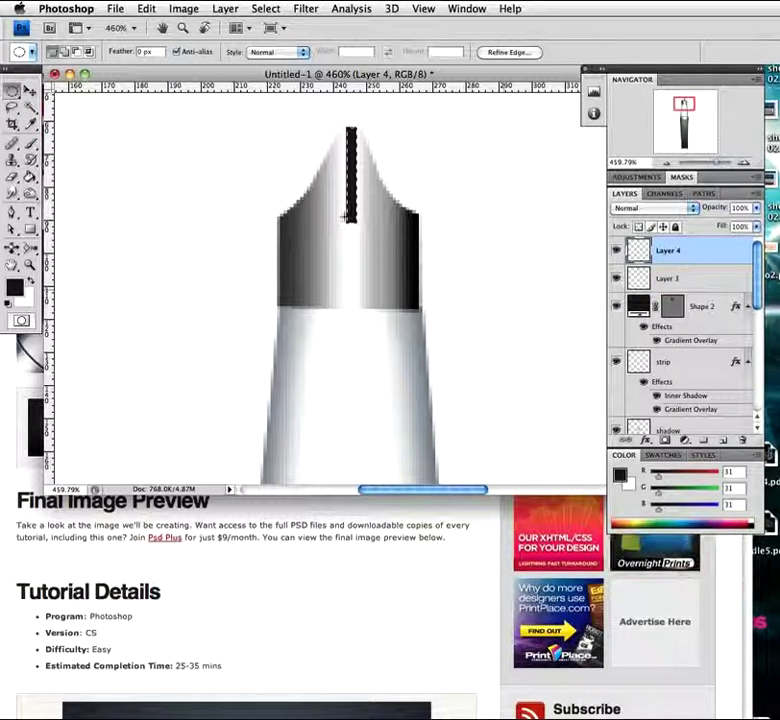
{"action": "left_click_drag", "start_coordinate": [341, 219], "coordinate": [362, 236]}
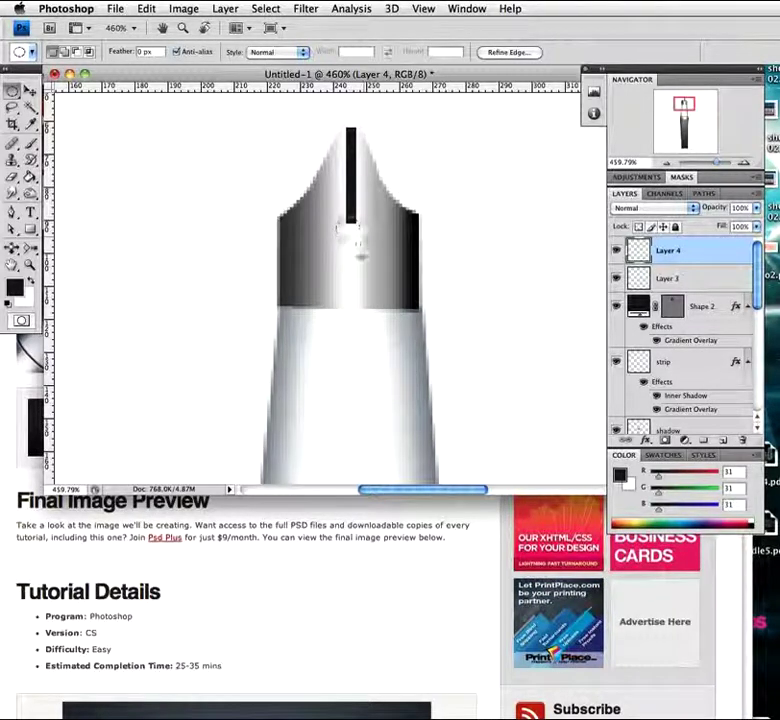
{"action": "key", "text": "g"}
{"action": "left_click", "coordinate": [343, 226]}
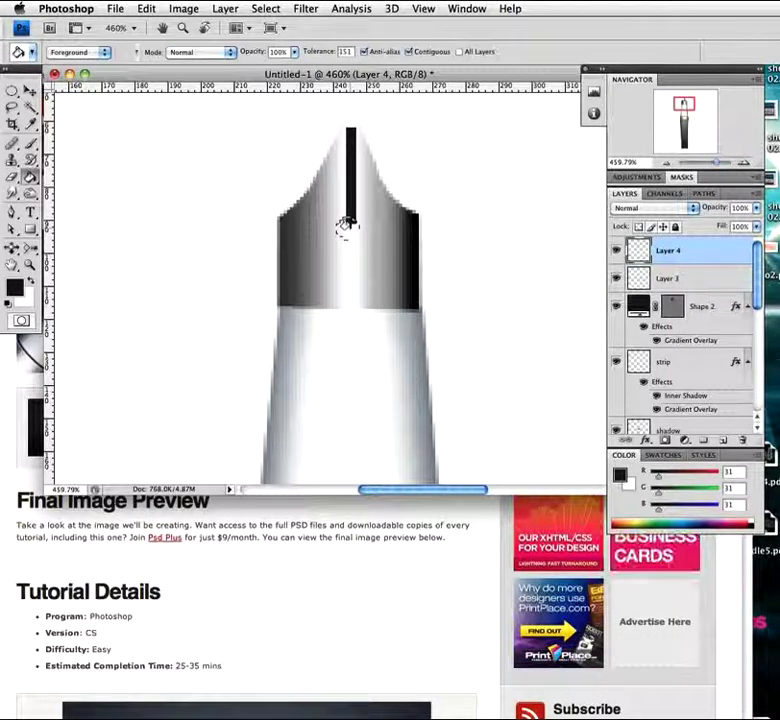
{"action": "key", "text": "m"}
{"action": "key", "text": "ctrl+d"}
{"action": "key", "text": "v"}
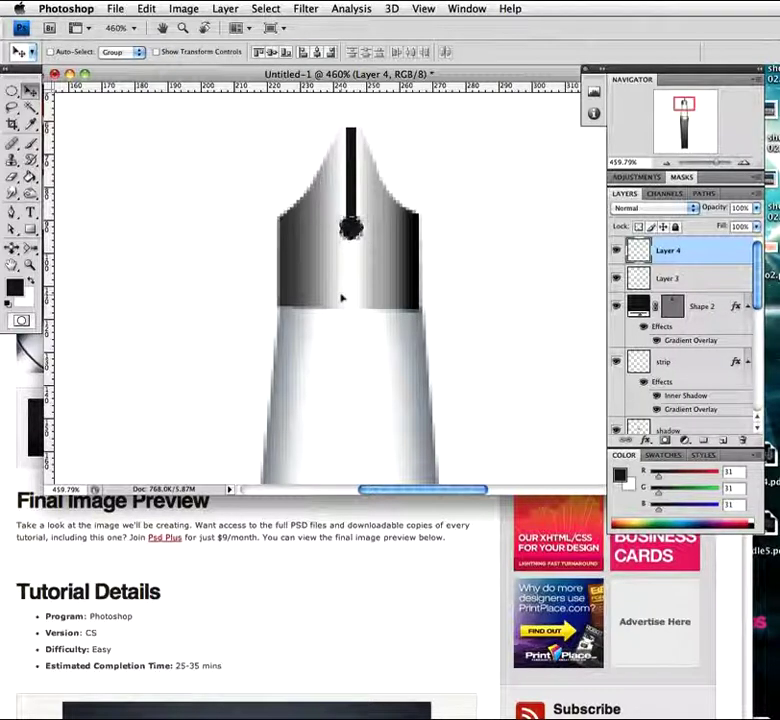
{"action": "key", "text": "Up"}
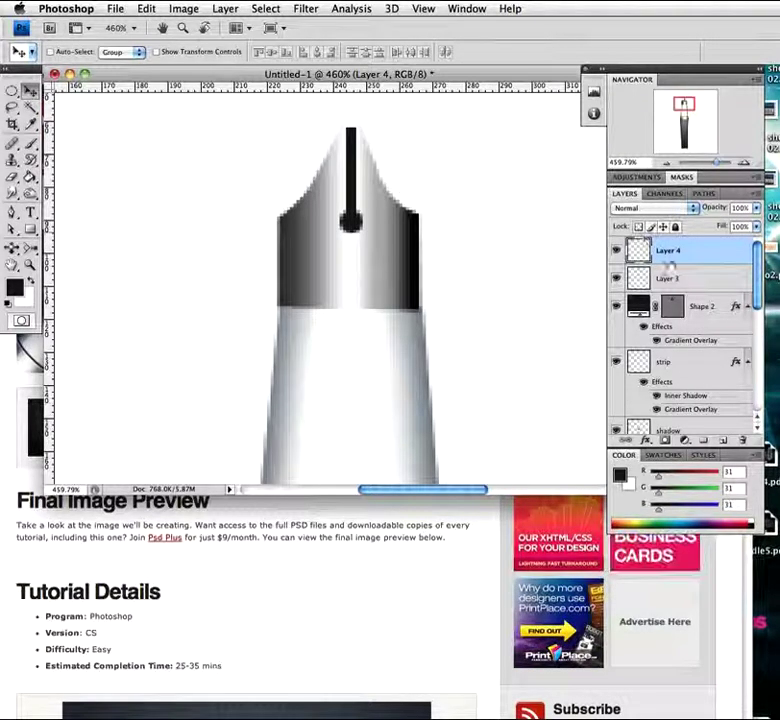
Add a layer mask to Layer 3 and fade the slit toward the nib's point with a non-reversed black-to-white linear gradient
{"action": "left_click", "coordinate": [701, 281]}
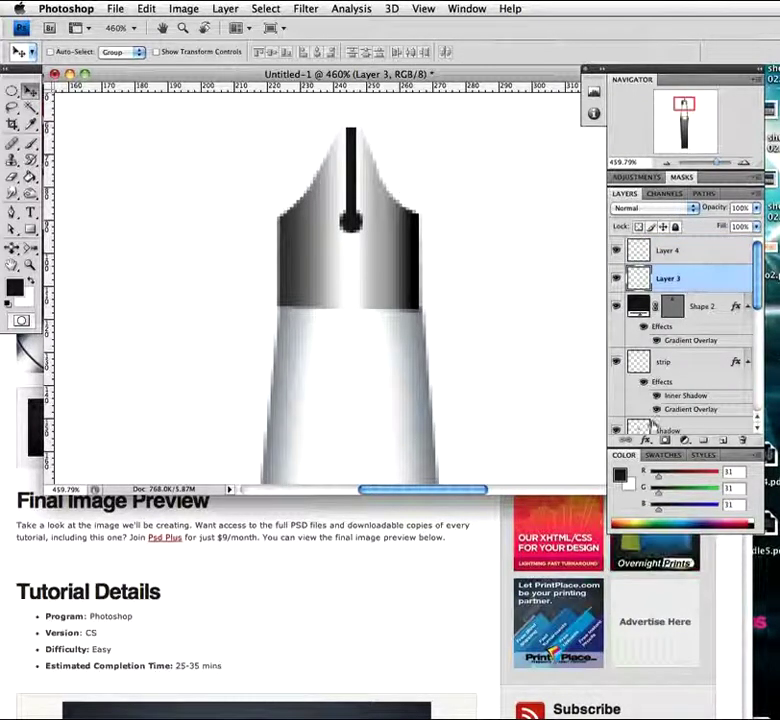
{"action": "left_click", "coordinate": [664, 441]}
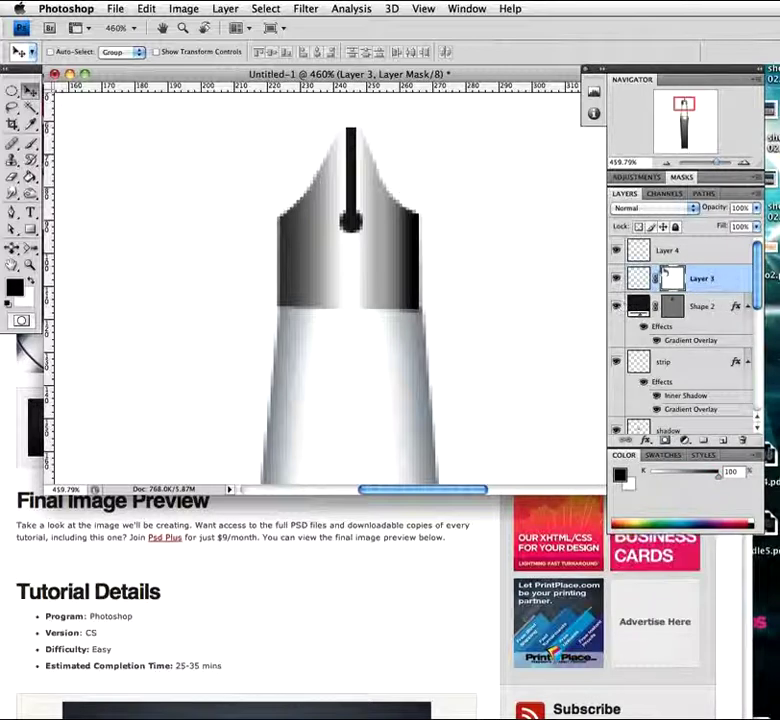
{"action": "left_click_drag", "start_coordinate": [31, 176], "coordinate": [70, 174]}
{"action": "left_click", "coordinate": [65, 56]}
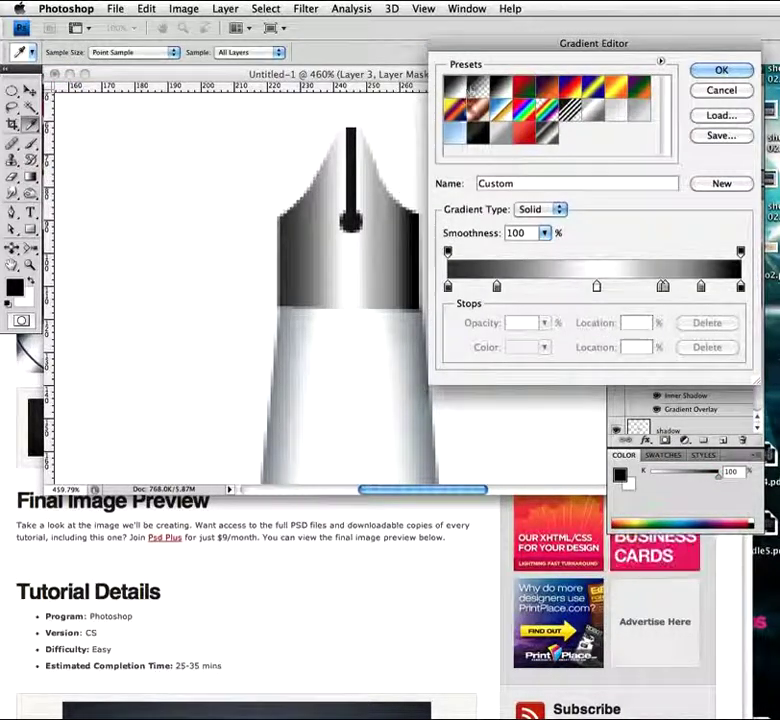
{"action": "left_click", "coordinate": [502, 87]}
{"action": "left_click", "coordinate": [718, 71]}
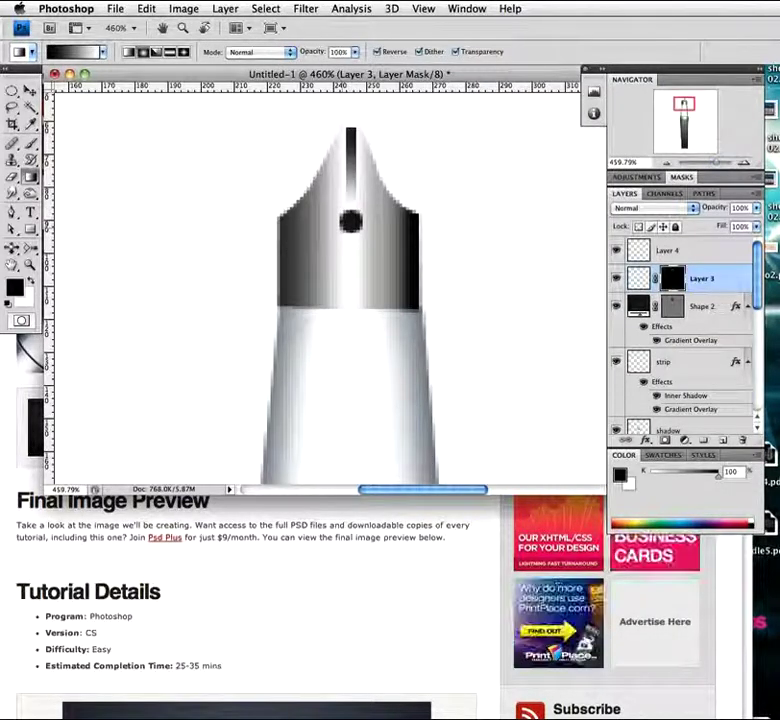
{"action": "left_click_drag", "start_coordinate": [352, 172], "coordinate": [358, 118]}
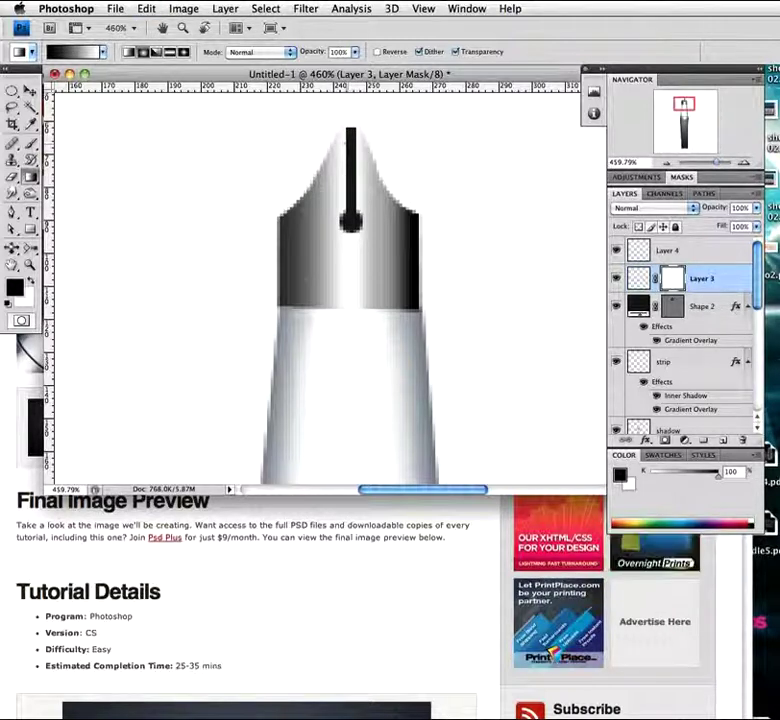
{"action": "key", "text": "super+z"}
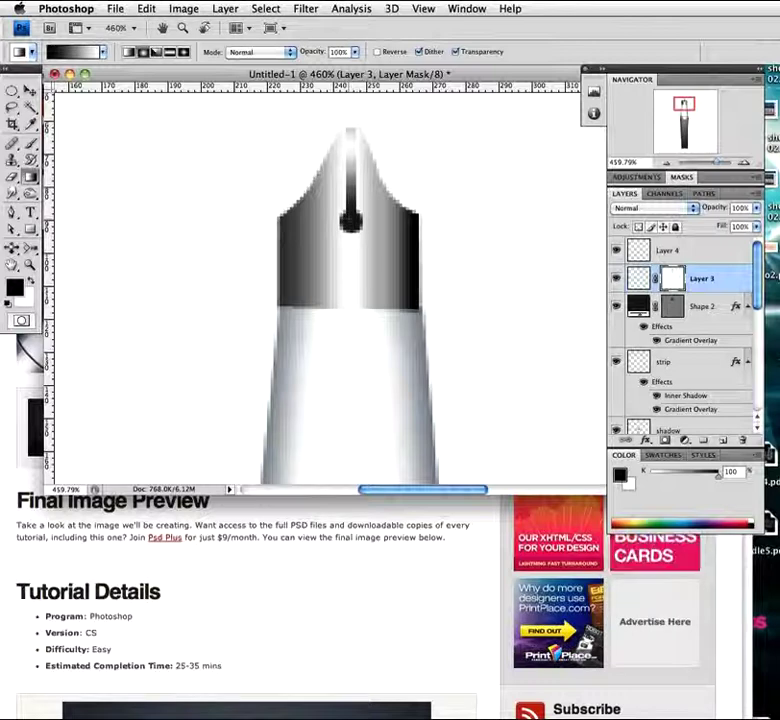
{"action": "key", "text": "super+z"}
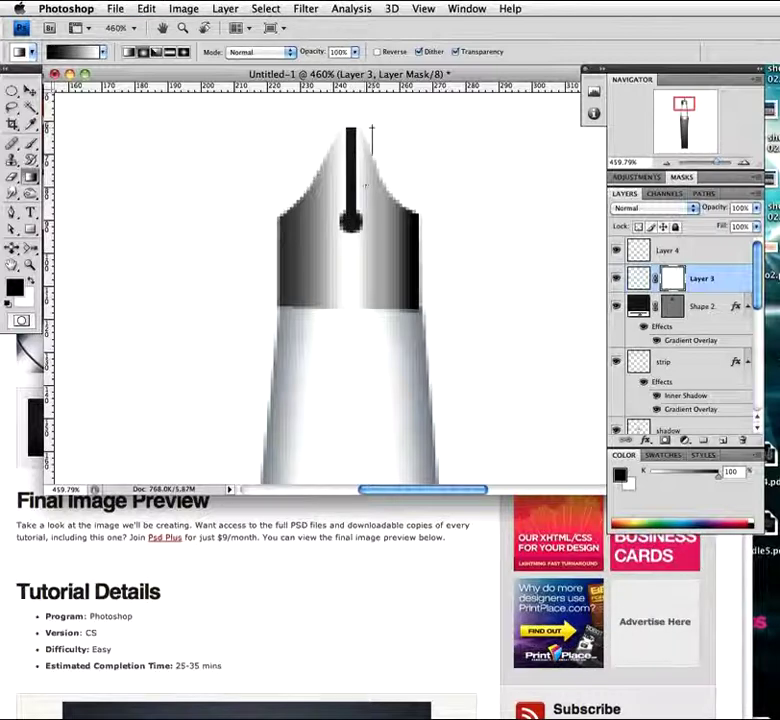
{"action": "key", "text": "super+z"}
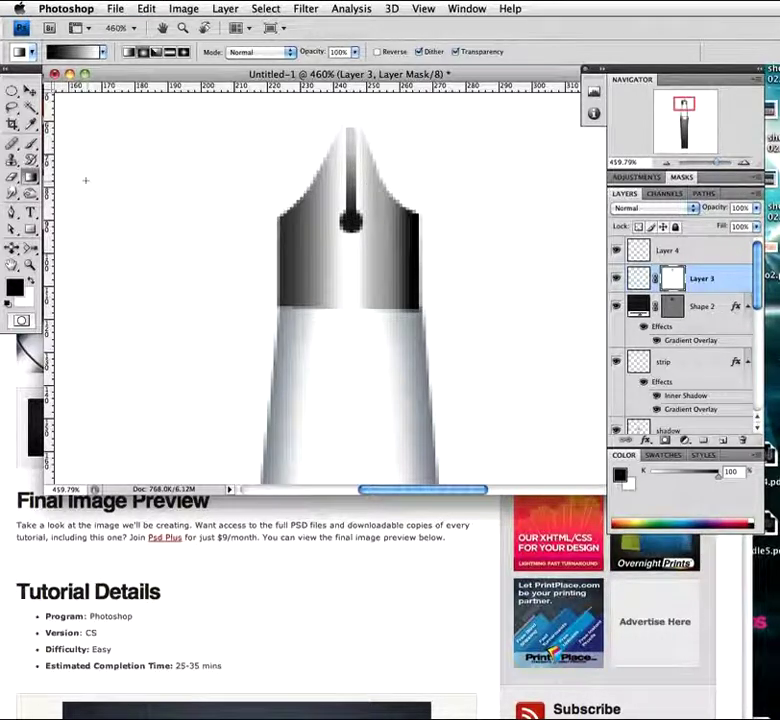
Soften the slit's upper end further by painting black on Layer 3's mask with a small soft brush
{"action": "key", "text": "b"}
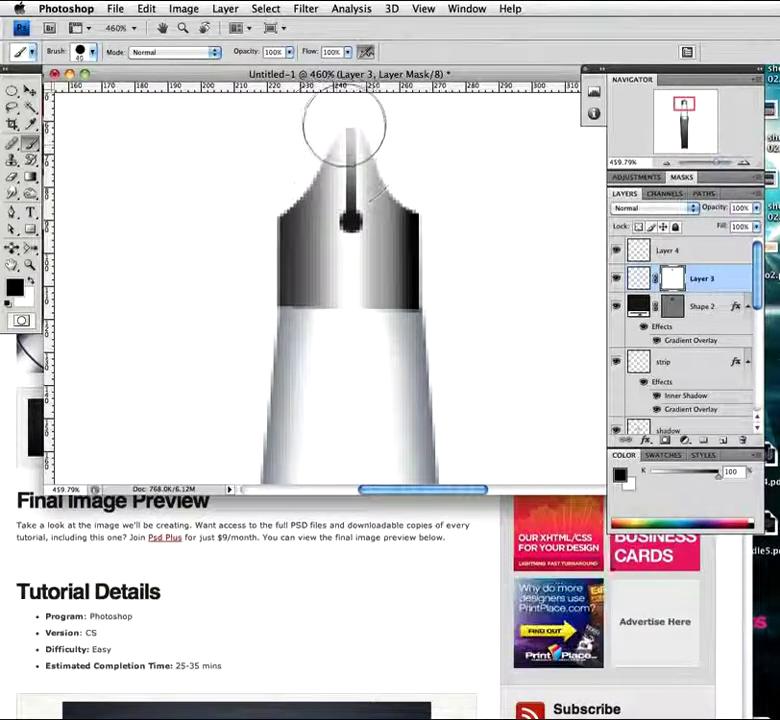
{"action": "key", "text": "bracketleft"}
{"action": "key", "text": "bracketleft"}
{"action": "key", "text": "bracketleft"}
{"action": "key", "text": "bracketleft"}
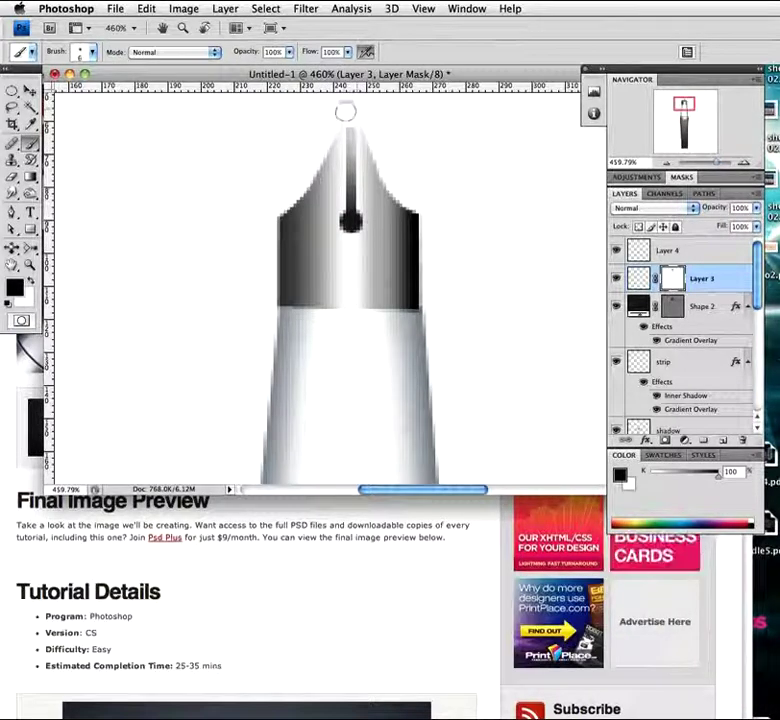
{"action": "left_click", "coordinate": [92, 52]}
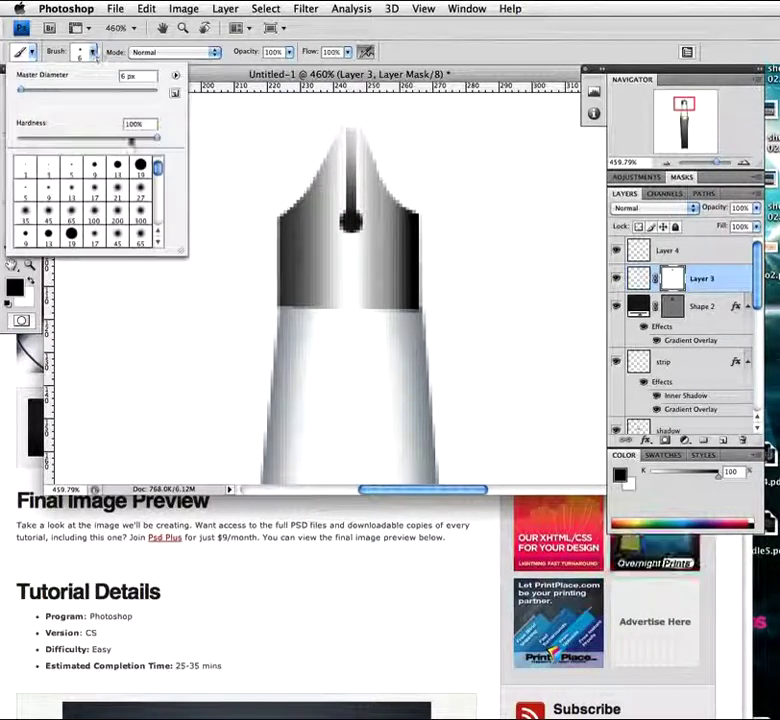
{"action": "key", "text": "Return"}
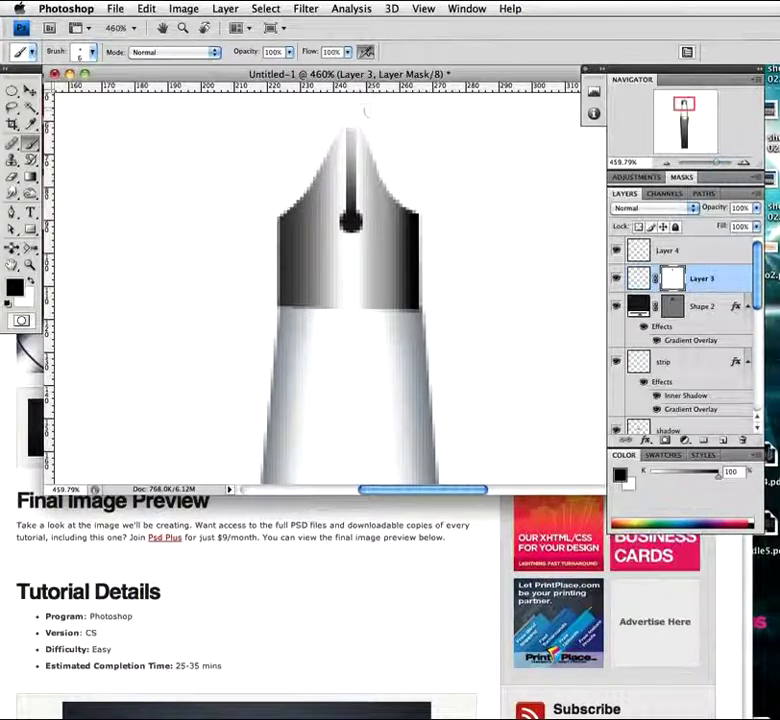
{"action": "key", "text": "bracketright"}
{"action": "key", "text": "bracketright"}
{"action": "key", "text": "bracketright"}
{"action": "key", "text": "bracketright"}
{"action": "key", "text": "bracketright"}
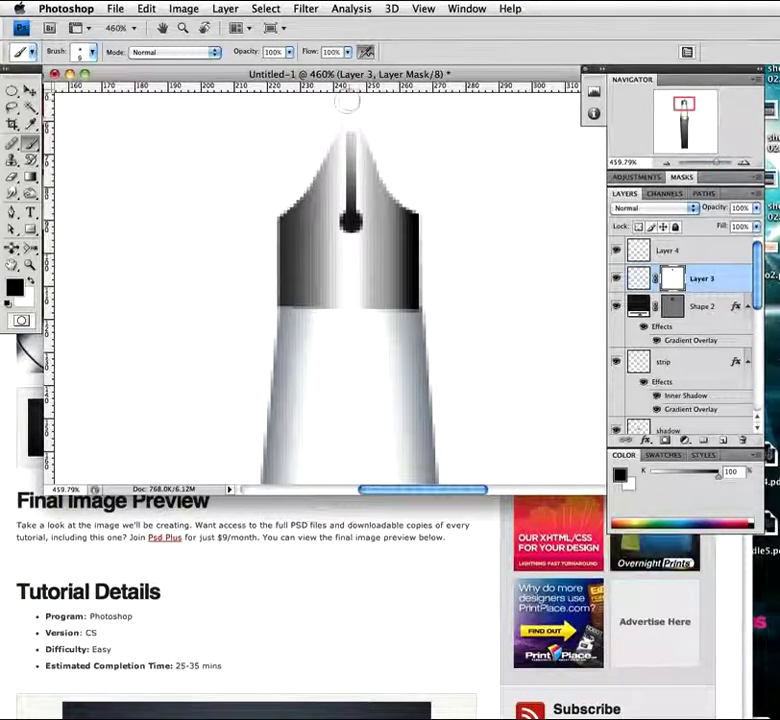
{"action": "mouse_move", "coordinate": [343, 100]}
{"action": "left_mouse_down"}
{"action": "mouse_move", "coordinate": [357, 96]}
{"action": "mouse_move", "coordinate": [338, 113]}
{"action": "mouse_move", "coordinate": [353, 104]}
{"action": "left_mouse_up"}
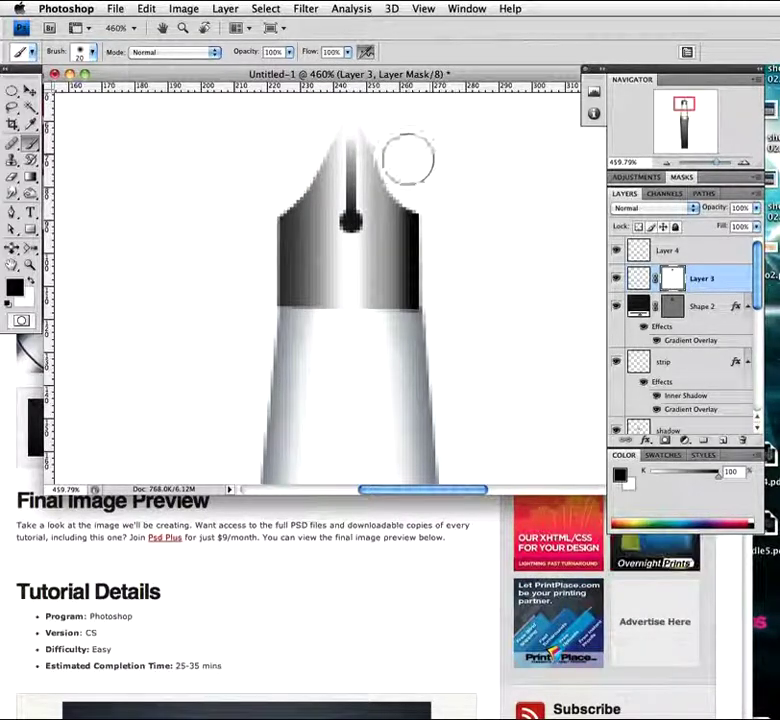
Convert the locked Background into a regular layer named Layer 0, with the whole pen in view at 100%
{"action": "key", "text": "z"}
{"action": "left_click", "coordinate": [365, 227], "text": "alt"}
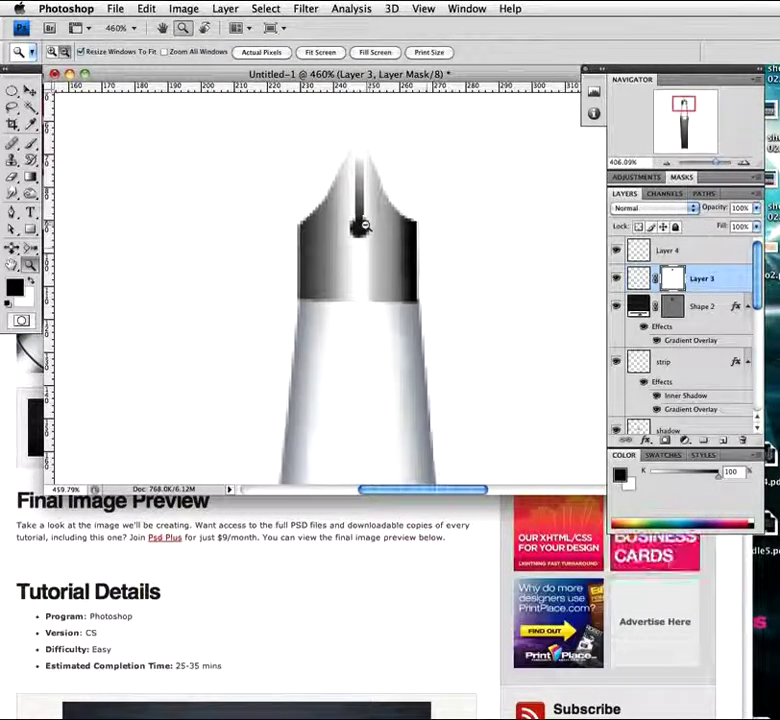
{"action": "key", "text": "b"}
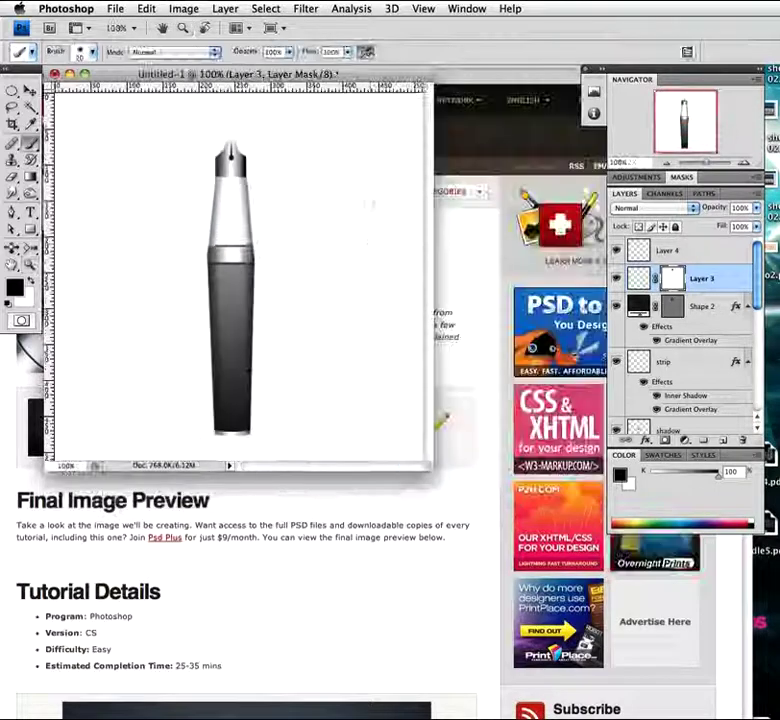
{"action": "left_click_drag", "start_coordinate": [428, 465], "coordinate": [458, 468]}
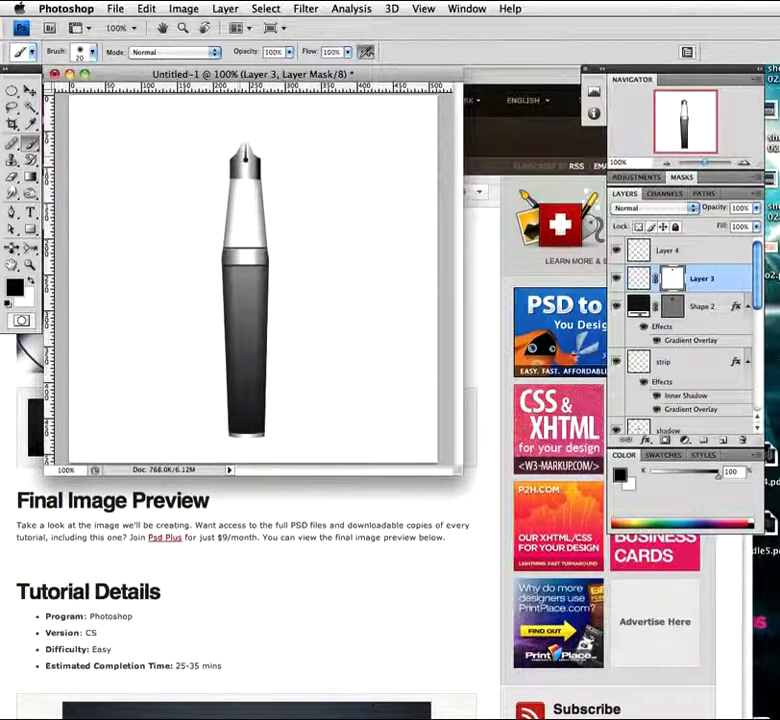
{"action": "key", "text": "v"}
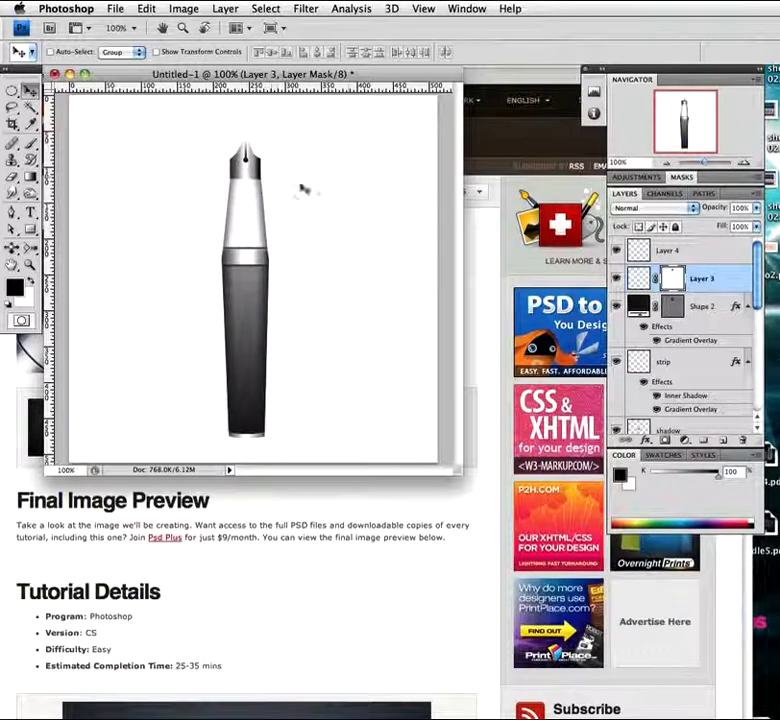
{"action": "scroll", "coordinate": [685, 330], "scroll_direction": "down", "scroll_amount": 5}
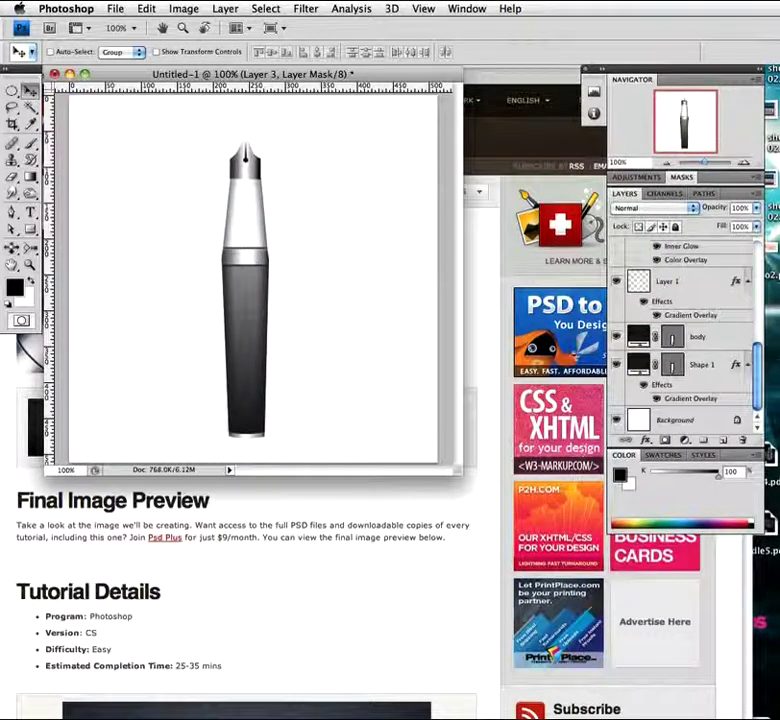
{"action": "double_click", "coordinate": [670, 420]}
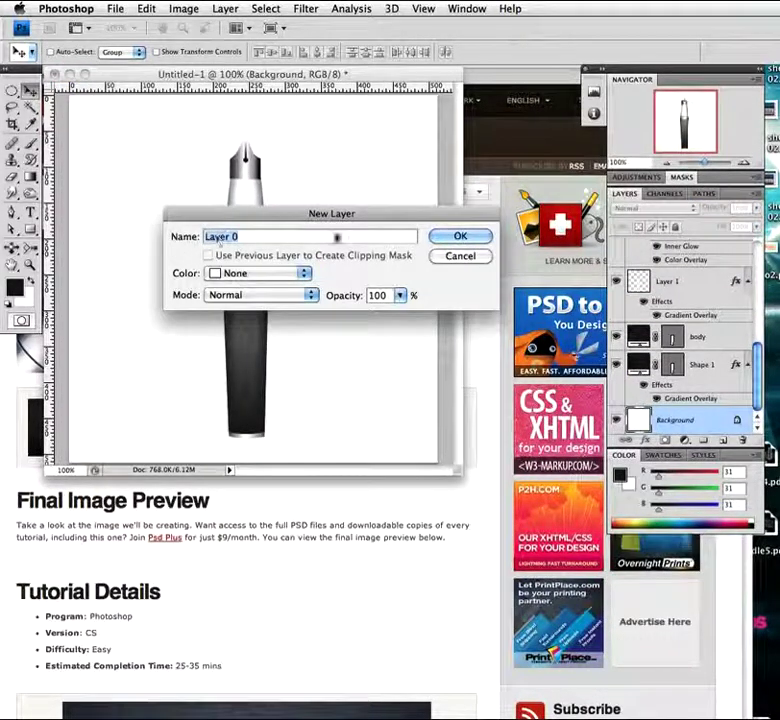
{"action": "left_click", "coordinate": [459, 237]}
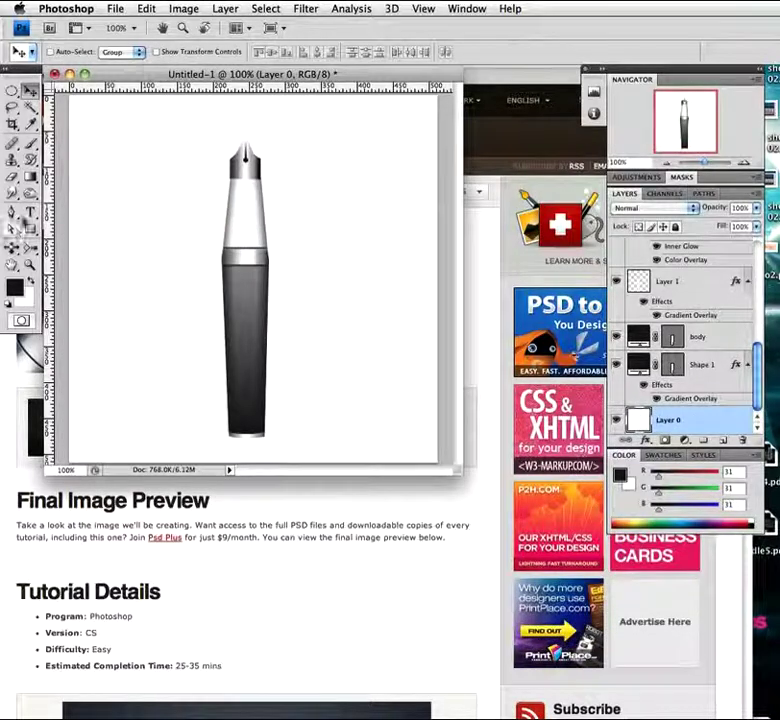
Set the foreground colour to mid grey (RGB 124, 124, 124) and fill Layer 0 with it using the Paint Bucket
{"action": "left_click", "coordinate": [14, 287]}
{"action": "left_click_drag", "start_coordinate": [131, 263], "coordinate": [131, 194]}
{"action": "left_click", "coordinate": [433, 93]}
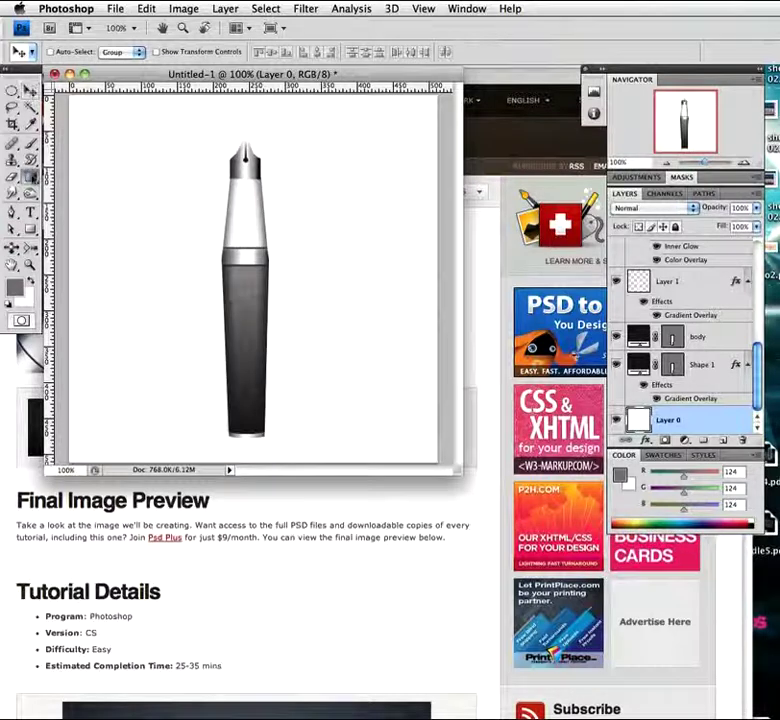
{"action": "left_click_drag", "start_coordinate": [29, 176], "coordinate": [80, 190]}
{"action": "left_click", "coordinate": [139, 231]}
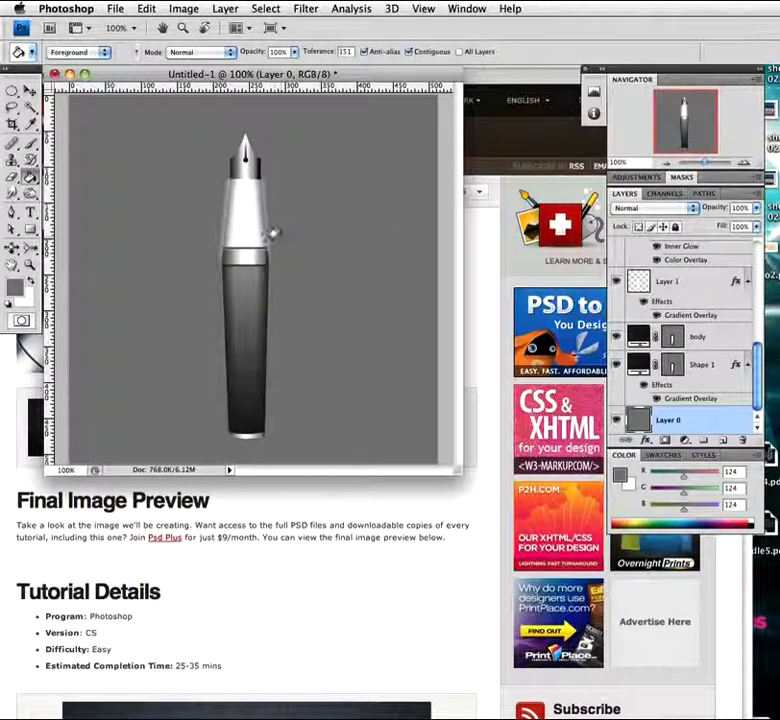
Inspect the pen's neck edges up close by hiding and reshowing the body, neck and Layer 2 layers in turn
{"action": "key", "text": "z"}
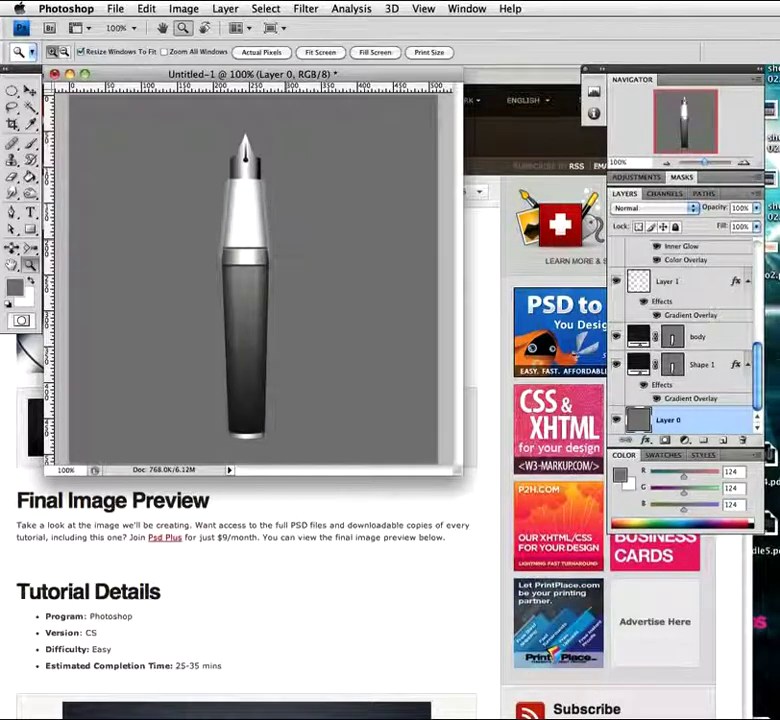
{"action": "mouse_move", "coordinate": [238, 228]}
{"action": "left_mouse_down"}
{"action": "mouse_move", "coordinate": [271, 260]}
{"action": "mouse_move", "coordinate": [296, 209]}
{"action": "left_mouse_up"}
{"action": "key", "text": "g"}
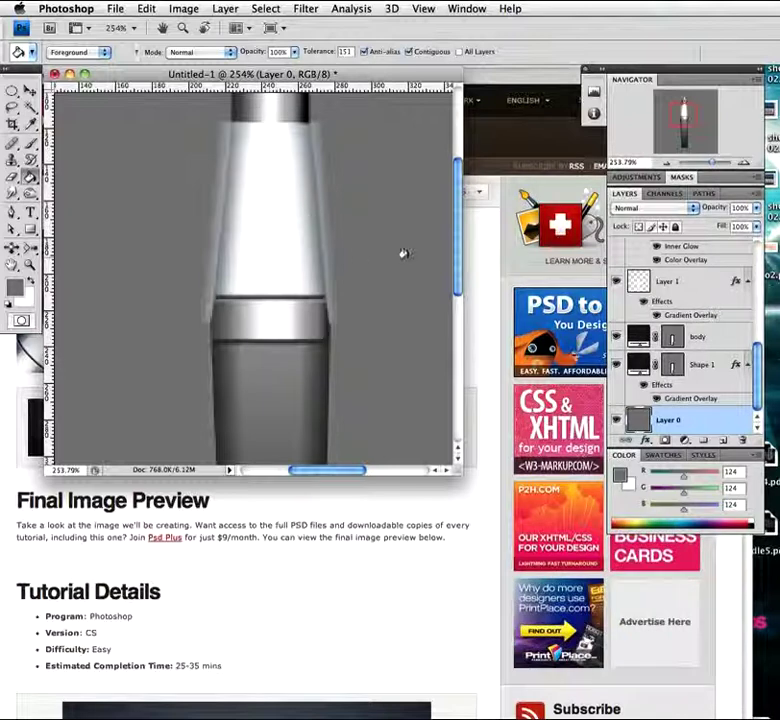
{"action": "left_click", "coordinate": [617, 337]}
{"action": "left_click", "coordinate": [617, 337]}
{"action": "scroll", "coordinate": [634, 338], "scroll_direction": "up", "scroll_amount": 4}
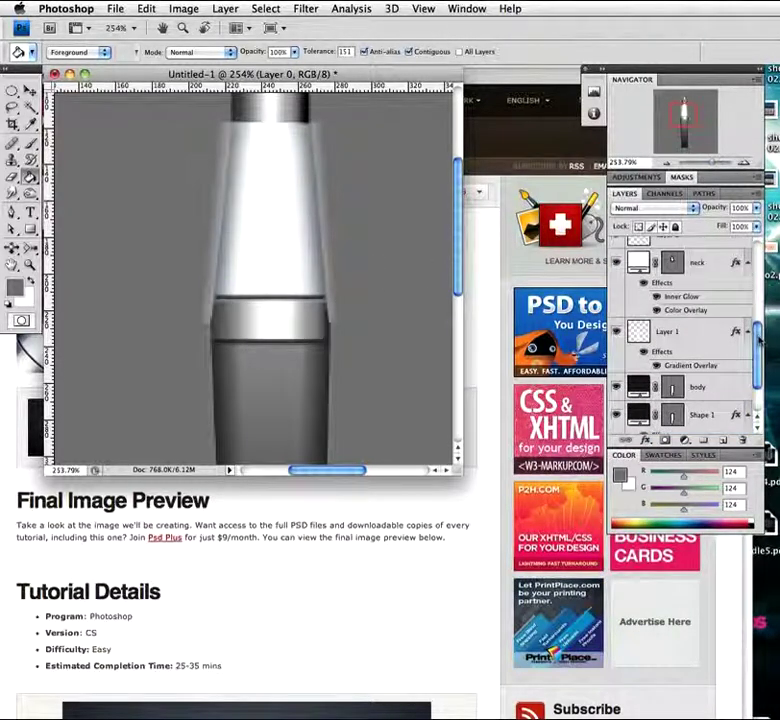
{"action": "left_click", "coordinate": [617, 291]}
{"action": "left_click", "coordinate": [617, 291]}
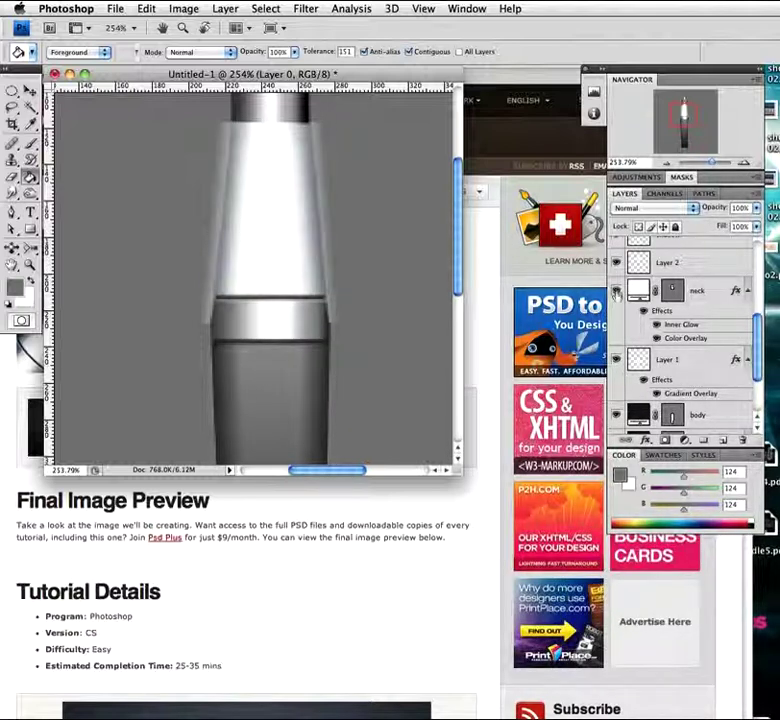
{"action": "left_click", "coordinate": [617, 262]}
{"action": "left_click", "coordinate": [617, 262]}
{"action": "left_click", "coordinate": [686, 268]}
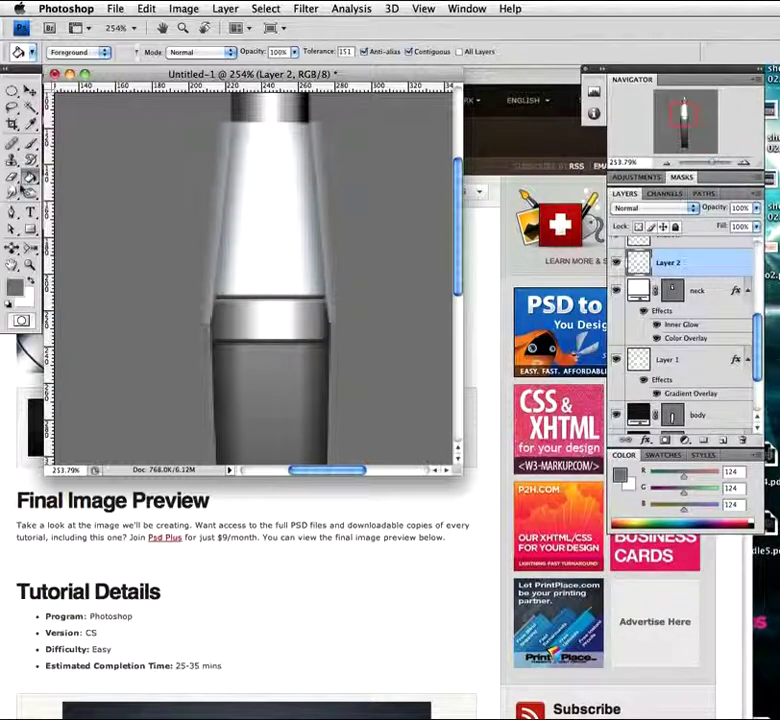
{"action": "key", "text": "p"}
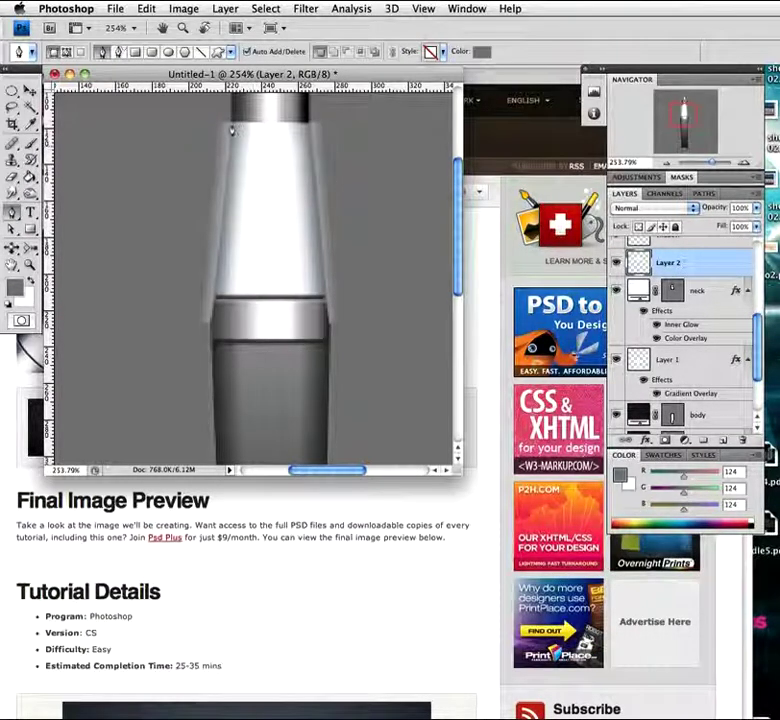
{"action": "left_click", "coordinate": [231, 128]}
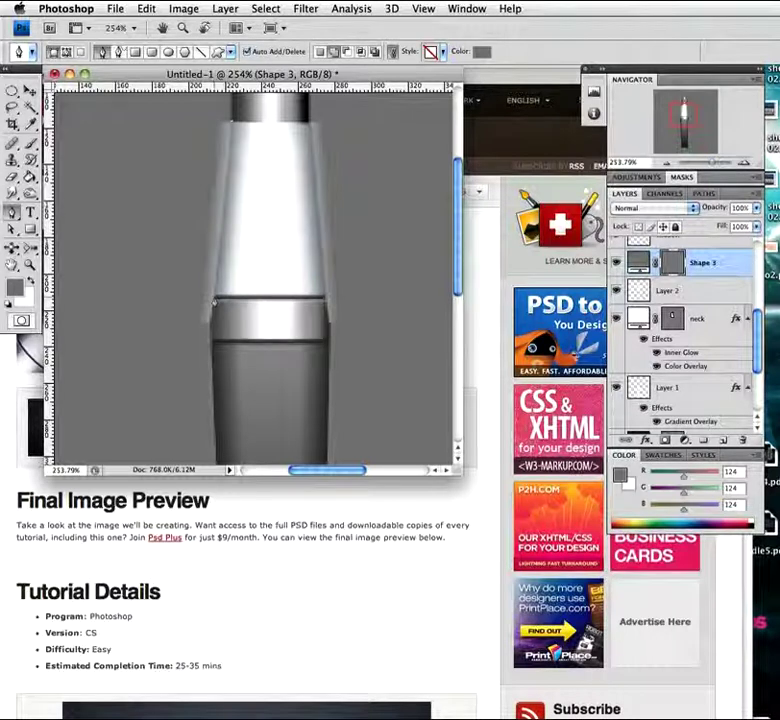
{"action": "left_click", "coordinate": [212, 304]}
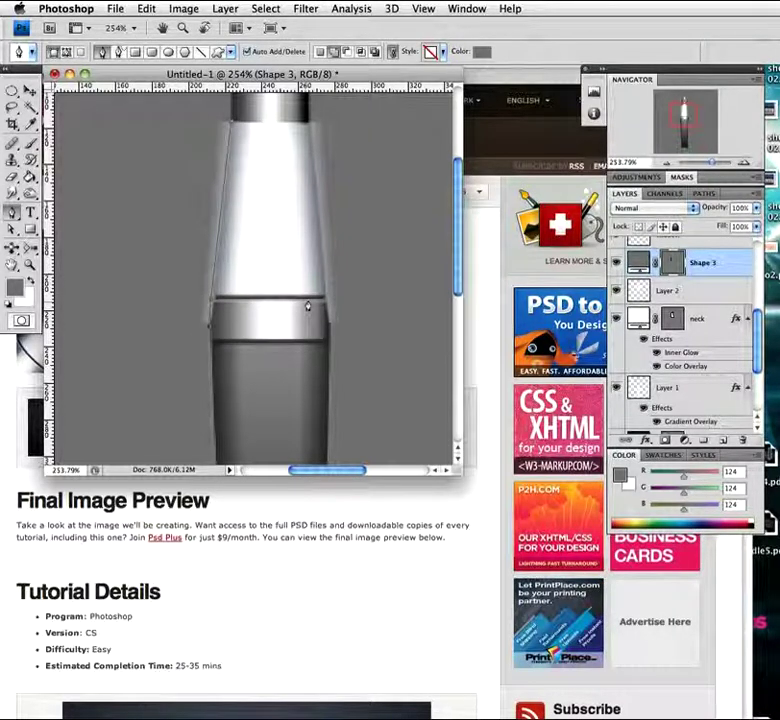
{"action": "left_click", "coordinate": [326, 328]}
{"action": "left_click", "coordinate": [326, 328]}
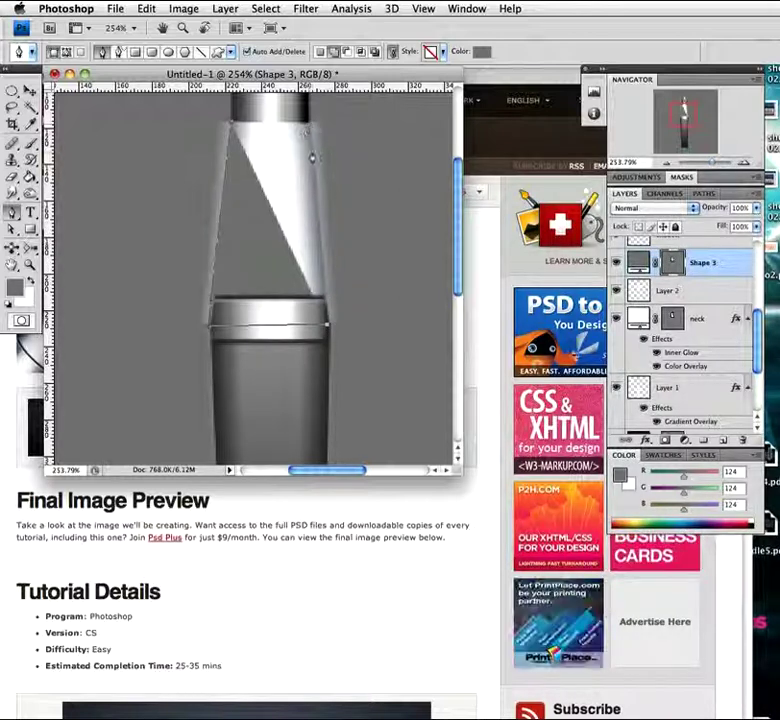
{"action": "key", "text": "super+z"}
{"action": "key", "text": "alt+comma"}
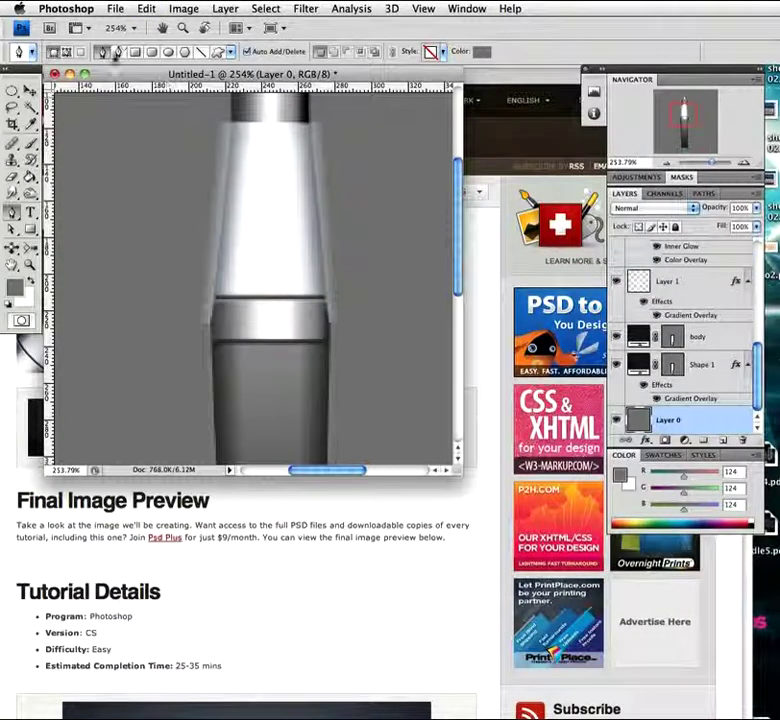
Switch the Pen tool to path mode and load the outline of the neck shape as a selection
{"action": "left_click", "coordinate": [66, 51]}
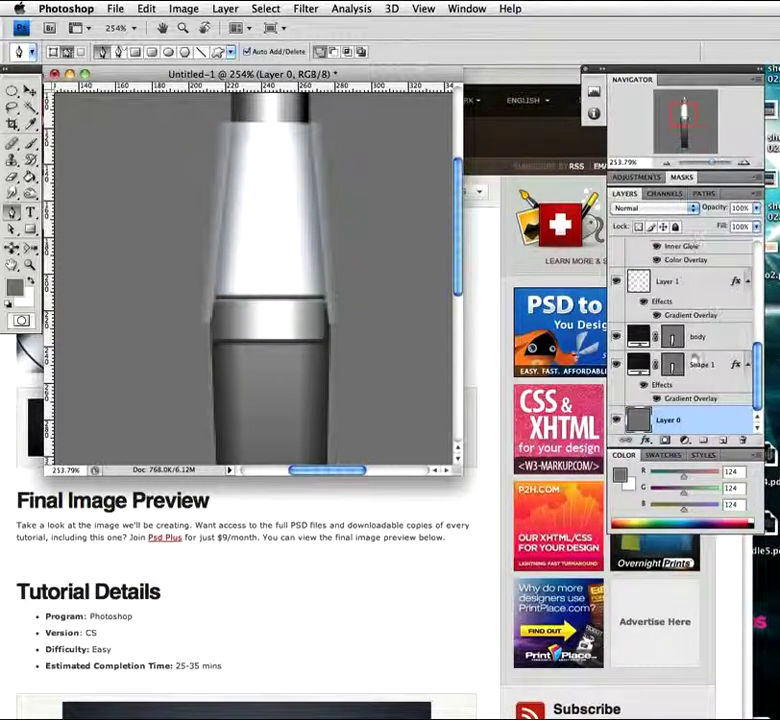
{"action": "left_click", "coordinate": [675, 343], "text": "super"}
{"action": "key", "text": "super+c"}
{"action": "left_click", "coordinate": [671, 364], "text": "super"}
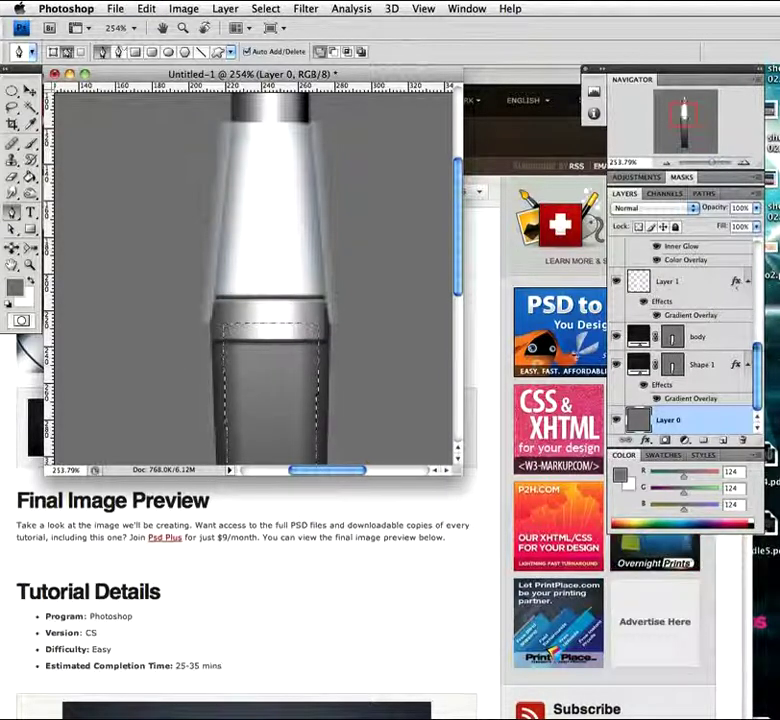
{"action": "left_click_drag", "start_coordinate": [756, 364], "coordinate": [760, 347]}
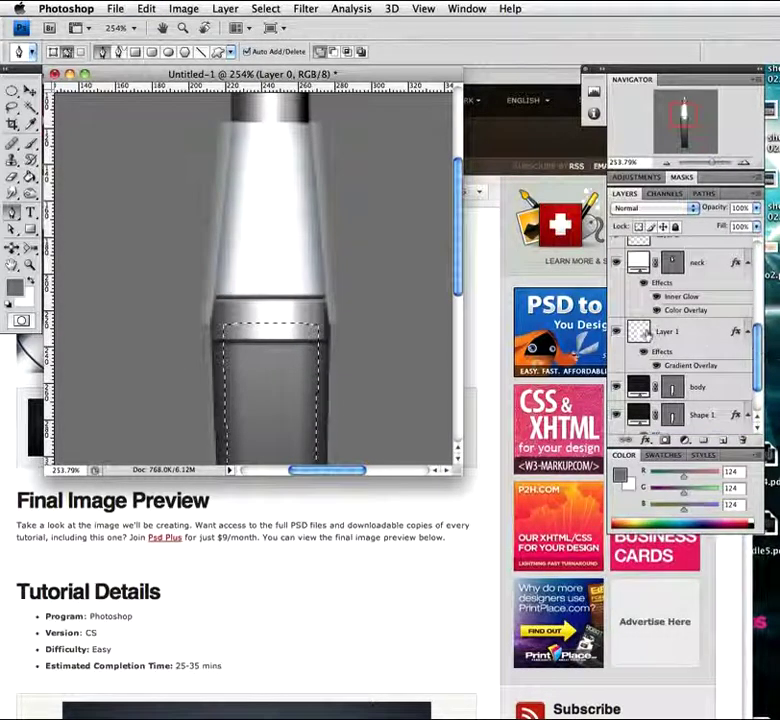
{"action": "left_click", "coordinate": [672, 263], "text": "super"}
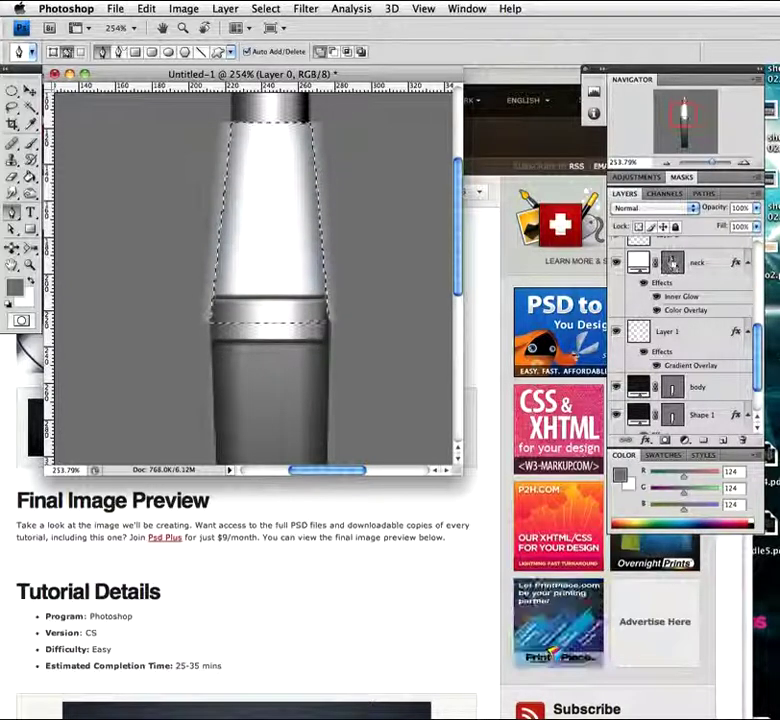
Add a layer mask to Layer 2 from the neck selection so its shading stays inside the neck's outline
{"action": "left_click", "coordinate": [617, 332]}
{"action": "left_click", "coordinate": [617, 332]}
{"action": "scroll", "coordinate": [660, 320], "scroll_direction": "up", "scroll_amount": 2}
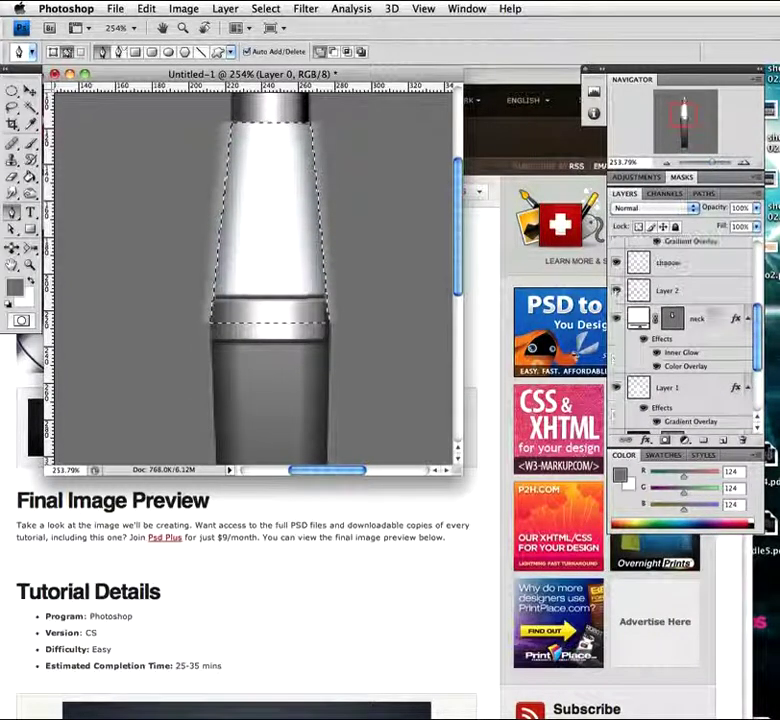
{"action": "left_click", "coordinate": [617, 290]}
{"action": "left_click", "coordinate": [617, 290]}
{"action": "left_click", "coordinate": [697, 296]}
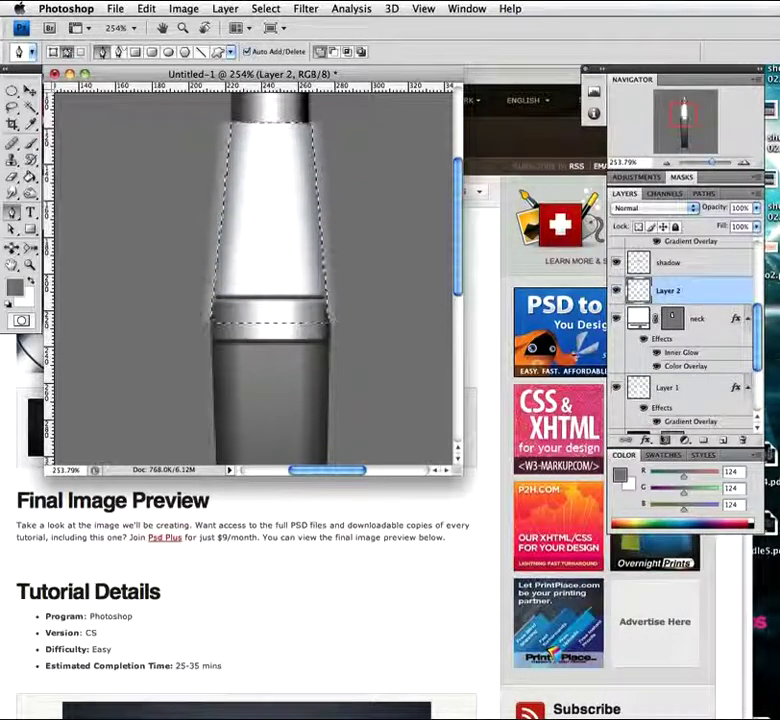
{"action": "left_click", "coordinate": [664, 440]}
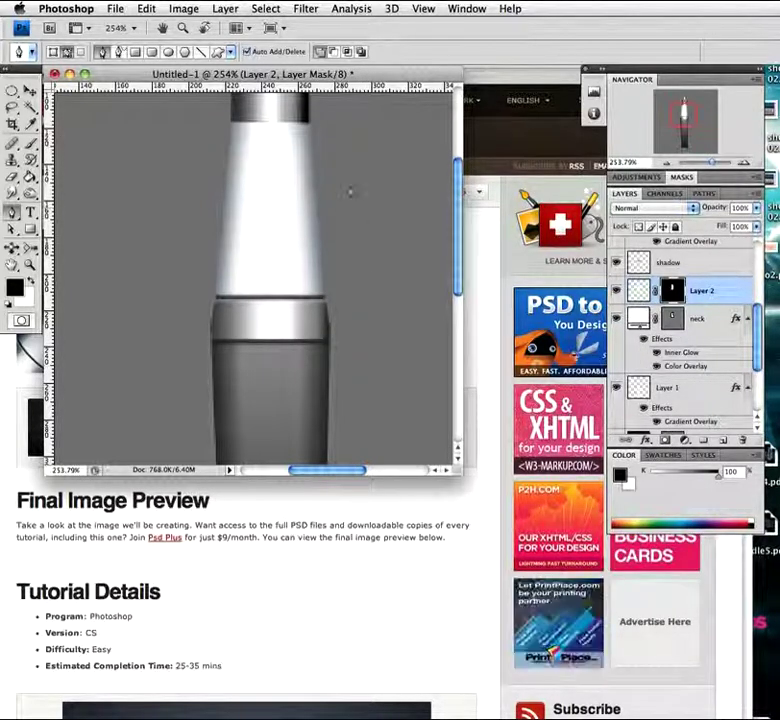
Draw a thin grey four-sided band with the Pen tool across the joint of nib and neck, as a shape layer above Layer 4
{"action": "key", "text": "z"}
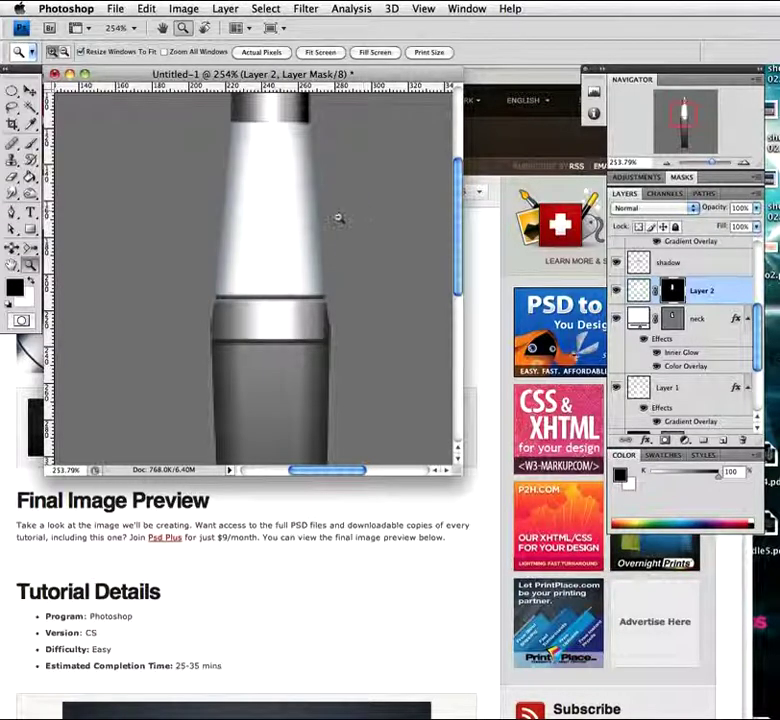
{"action": "key", "text": "p"}
{"action": "left_click_drag", "start_coordinate": [282, 174], "coordinate": [279, 296]}
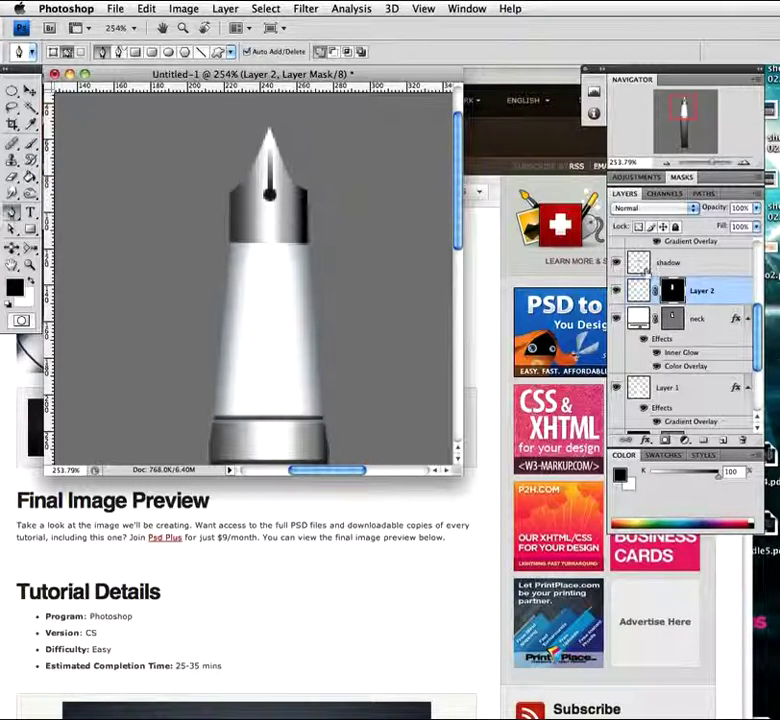
{"action": "left_click", "coordinate": [41, 51]}
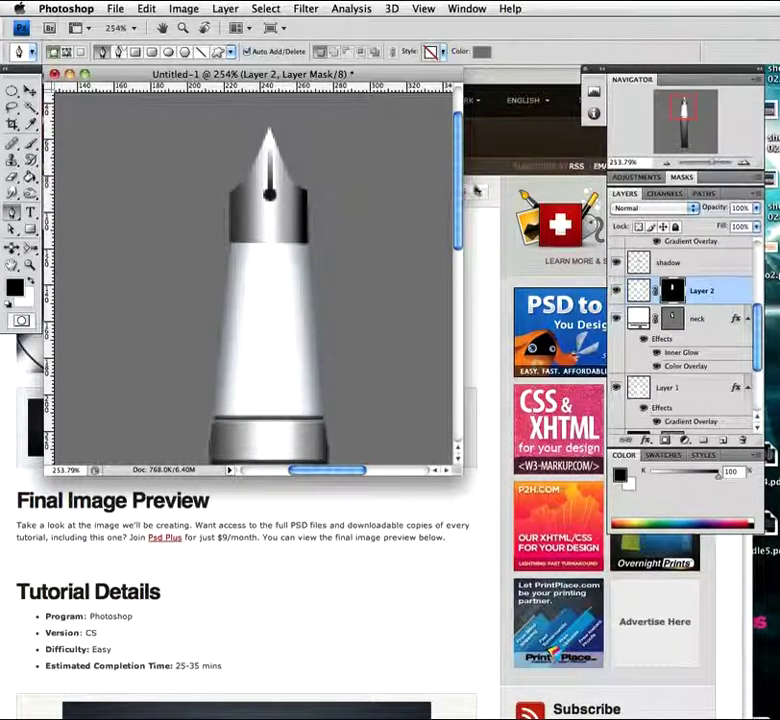
{"action": "scroll", "coordinate": [690, 330], "scroll_direction": "up", "scroll_amount": 5}
{"action": "left_click", "coordinate": [668, 250]}
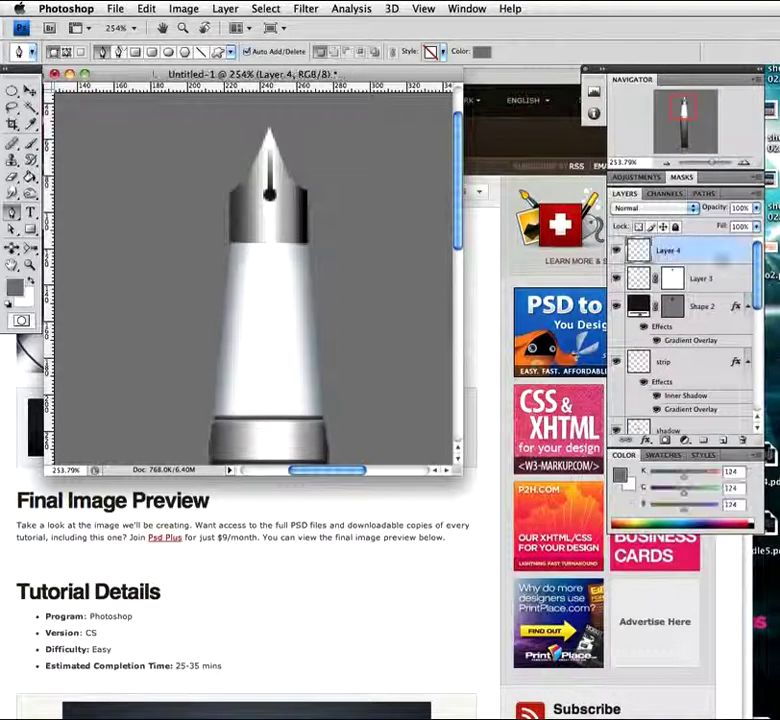
{"action": "key", "text": "super+shift+alt+n"}
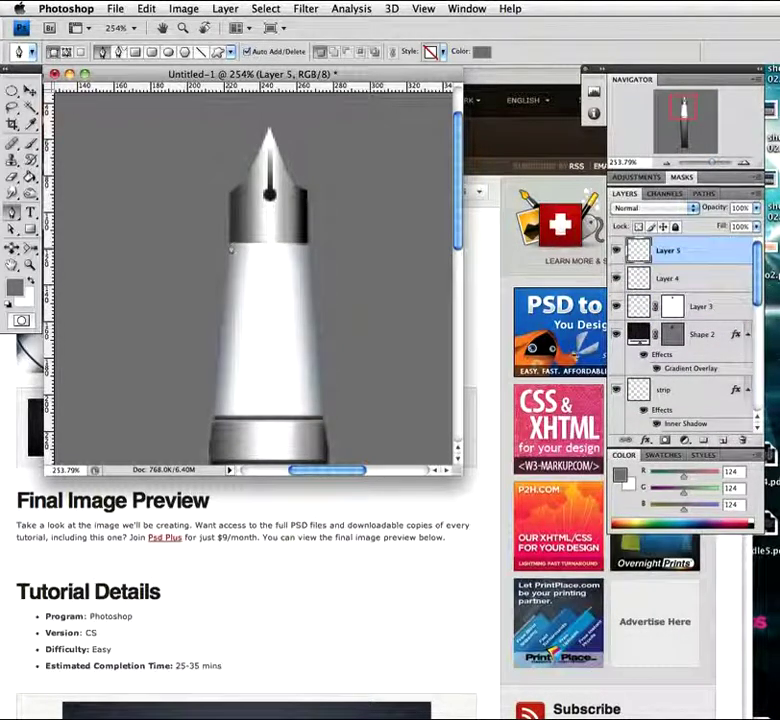
{"action": "left_click", "coordinate": [229, 236]}
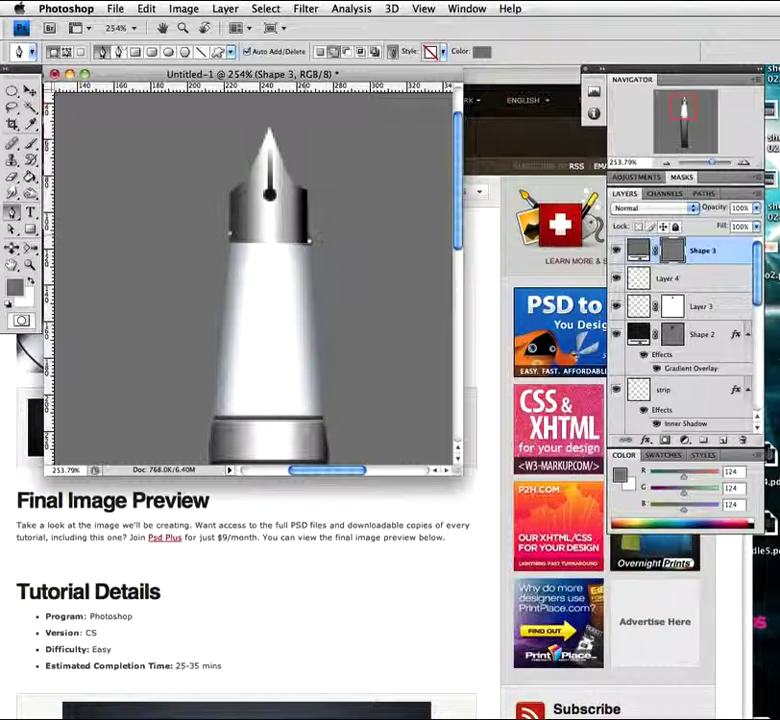
{"action": "left_click", "coordinate": [308, 238]}
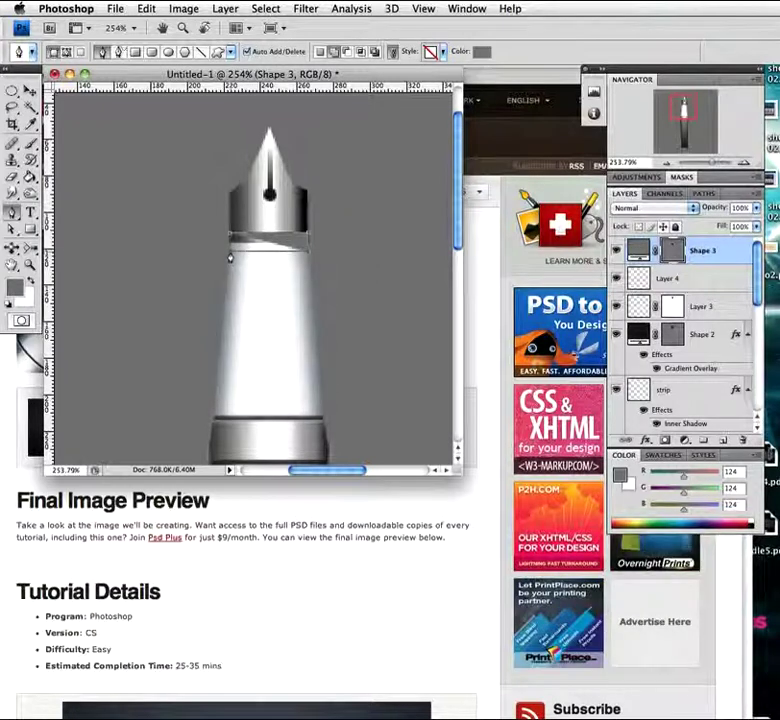
{"action": "left_click", "coordinate": [229, 257]}
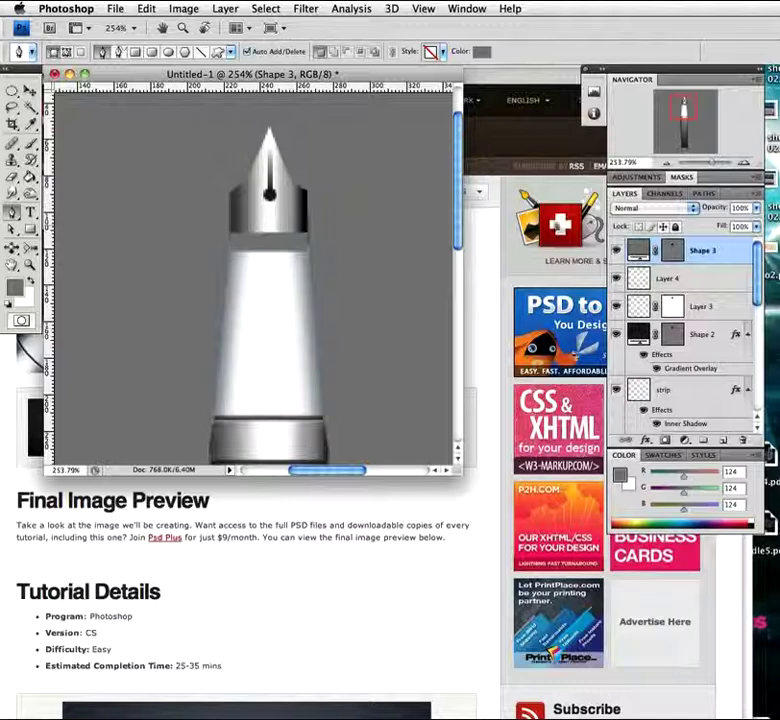
Enlarge the document window and rasterize the Shape 3 band into a regular pixel layer
{"action": "double_click", "coordinate": [727, 251]}
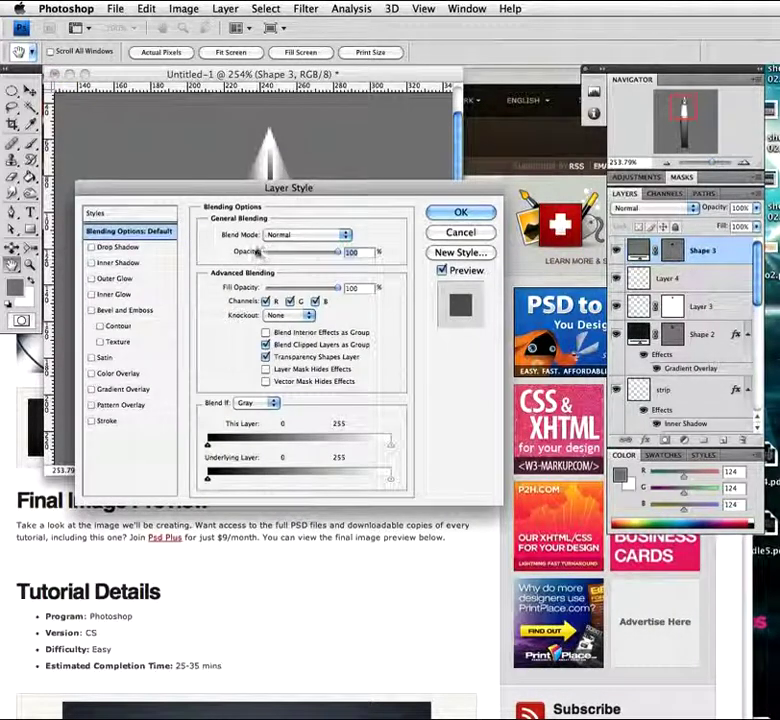
{"action": "left_click", "coordinate": [460, 232]}
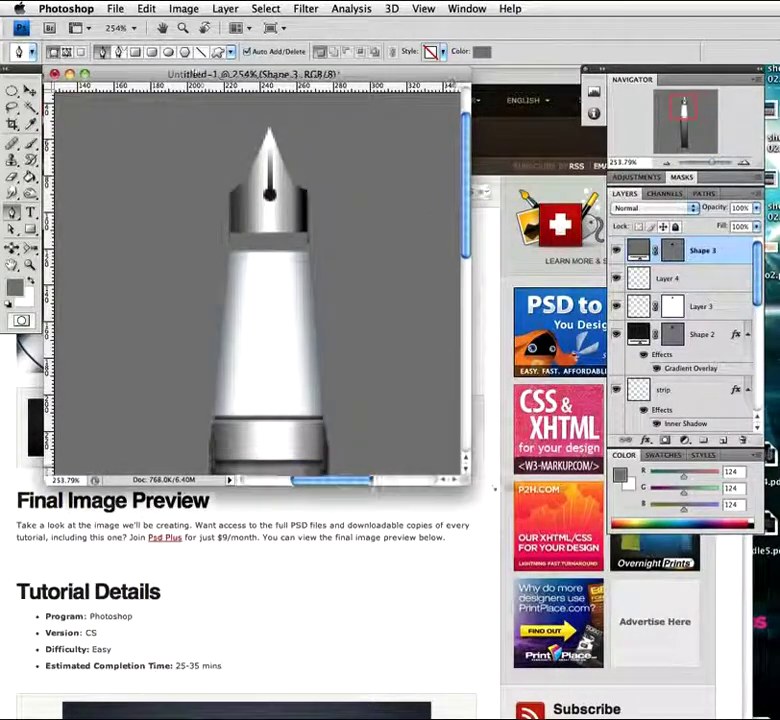
{"action": "left_click_drag", "start_coordinate": [459, 468], "coordinate": [604, 497]}
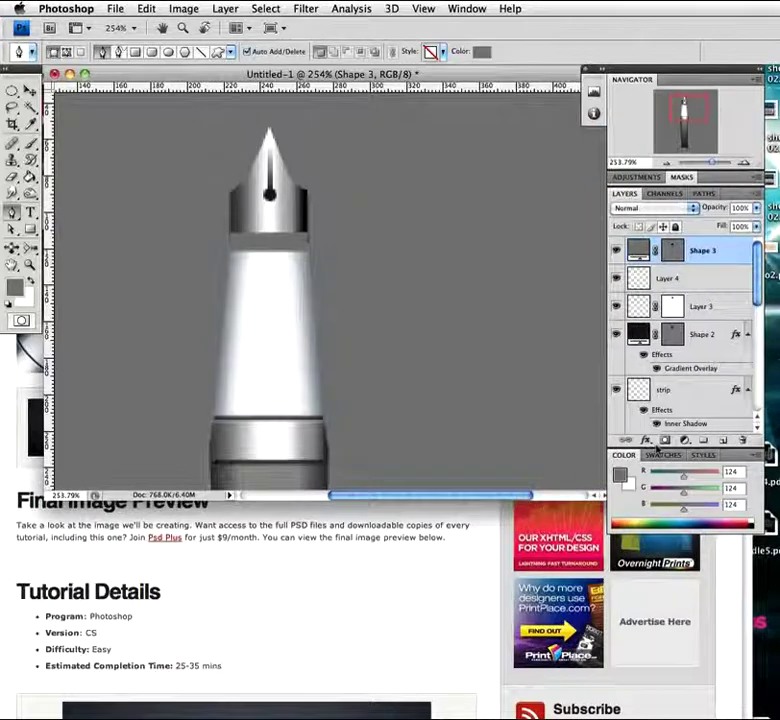
{"action": "right_click", "coordinate": [715, 250]}
{"action": "left_click", "coordinate": [760, 355]}
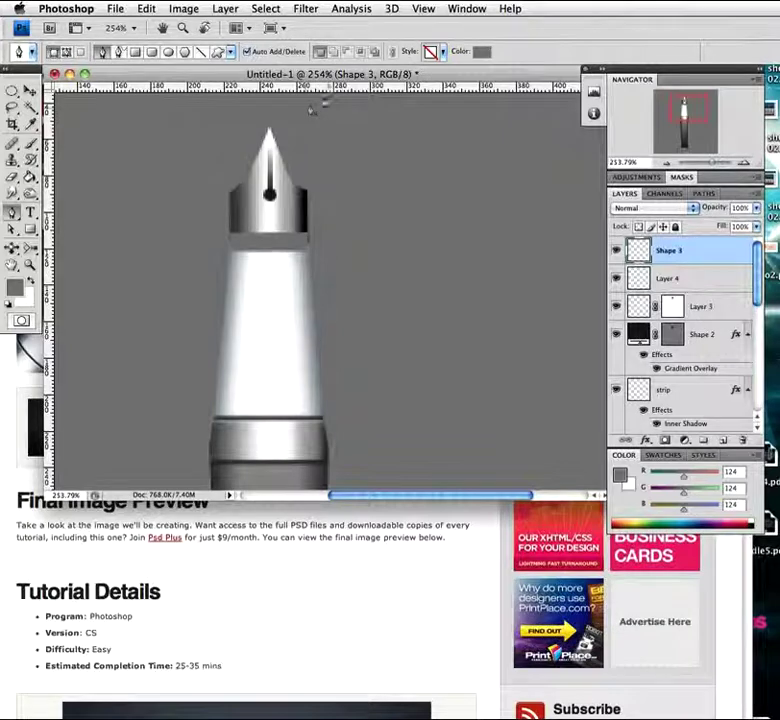
Soften the Shape 3 band with a Gaussian Blur of 0.5 pixels and apply Sharpen Edges to it
{"action": "left_click", "coordinate": [305, 10]}
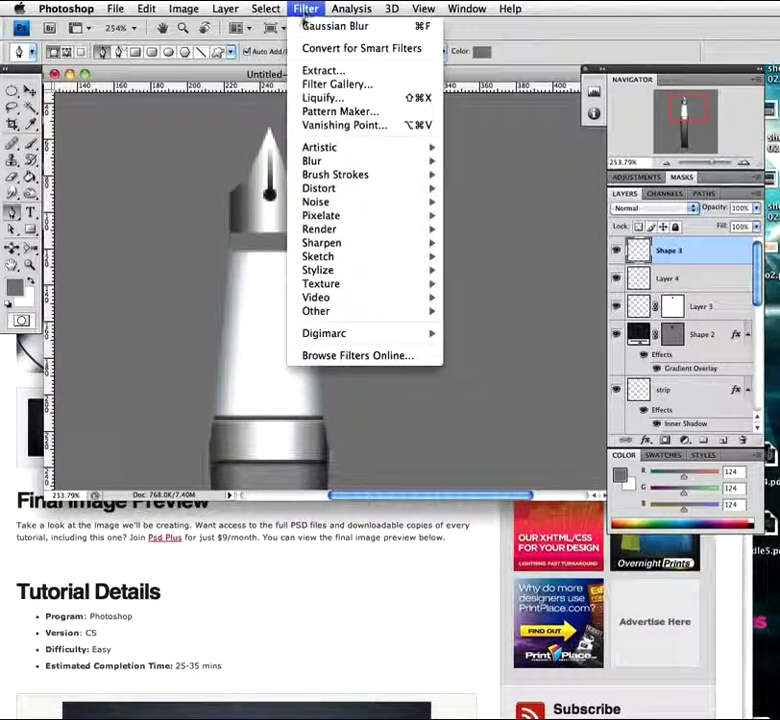
{"action": "mouse_move", "coordinate": [345, 163]}
{"action": "left_click", "coordinate": [505, 216]}
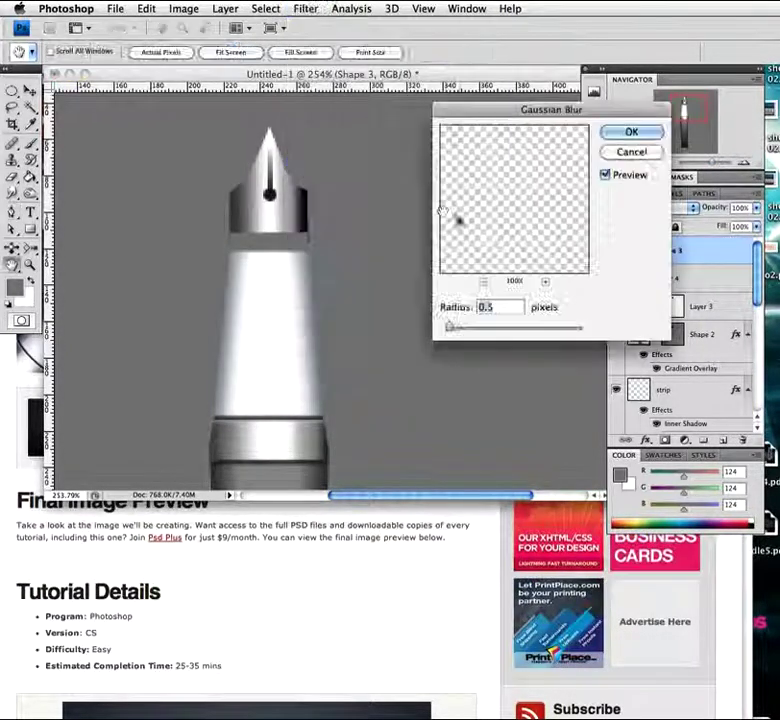
{"action": "left_click", "coordinate": [631, 131]}
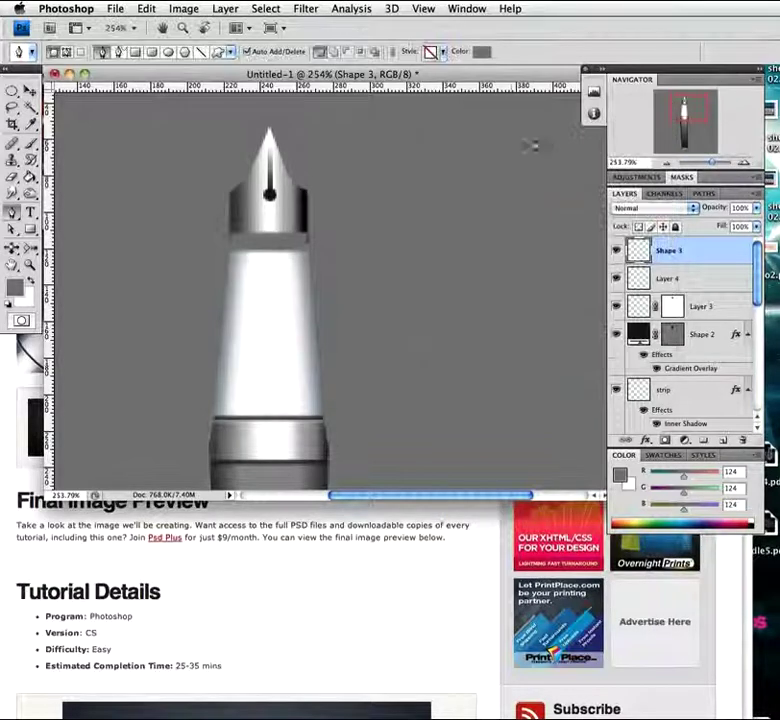
{"action": "left_click", "coordinate": [312, 12]}
{"action": "mouse_move", "coordinate": [322, 243]}
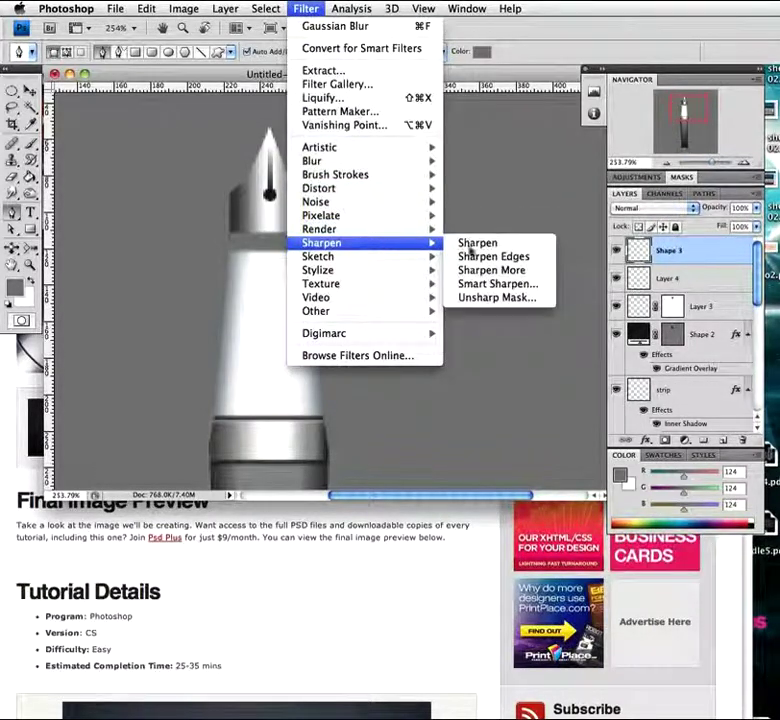
{"action": "left_click", "coordinate": [503, 259]}
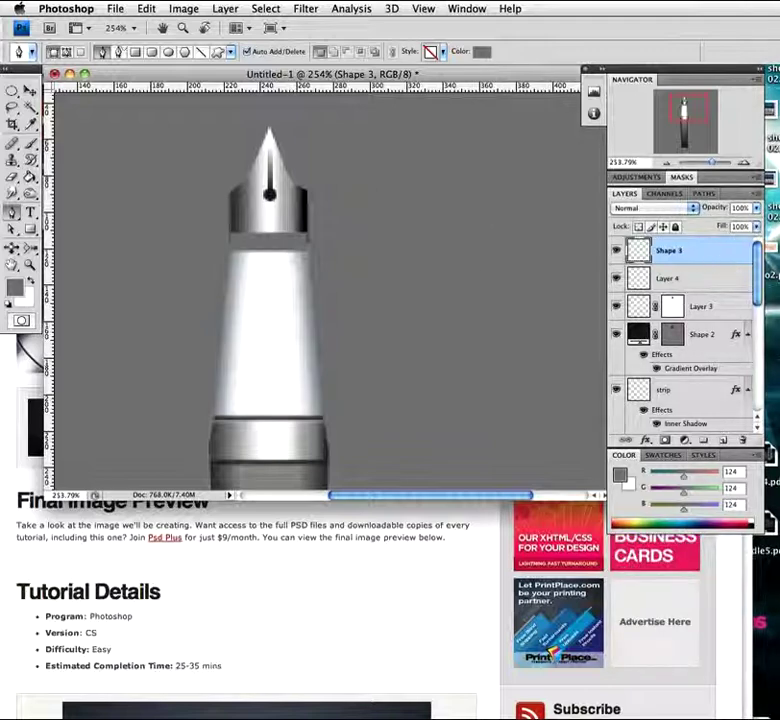
Add an inner shadow to the Shape 3 band with Normal blend mode, white colour and 45% opacity
{"action": "double_click", "coordinate": [707, 253]}
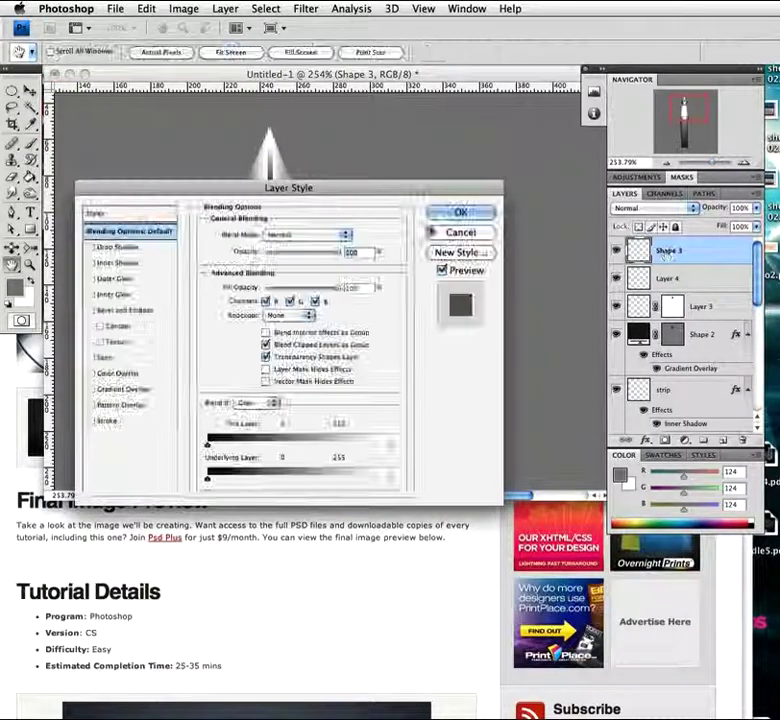
{"action": "left_click_drag", "start_coordinate": [340, 188], "coordinate": [352, 97]}
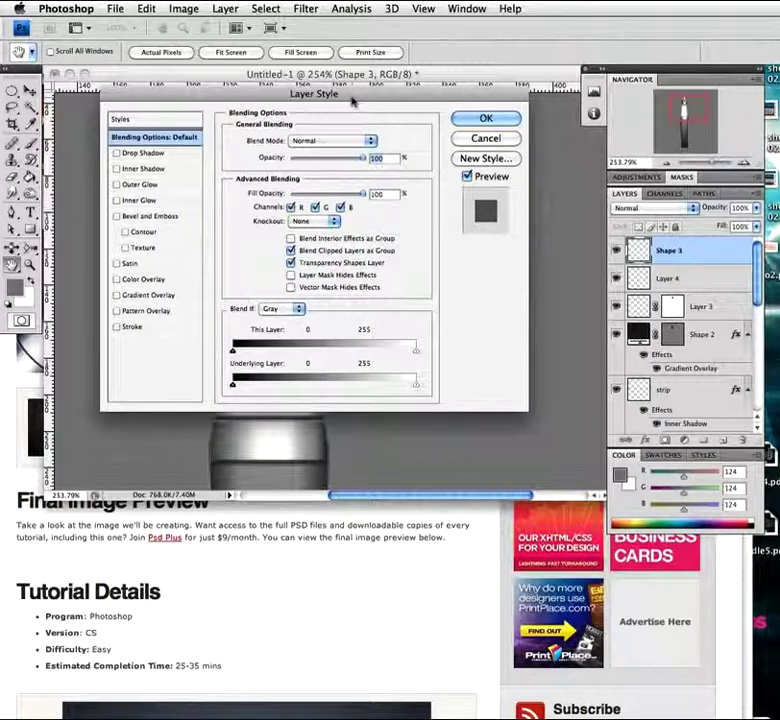
{"action": "left_click", "coordinate": [140, 169]}
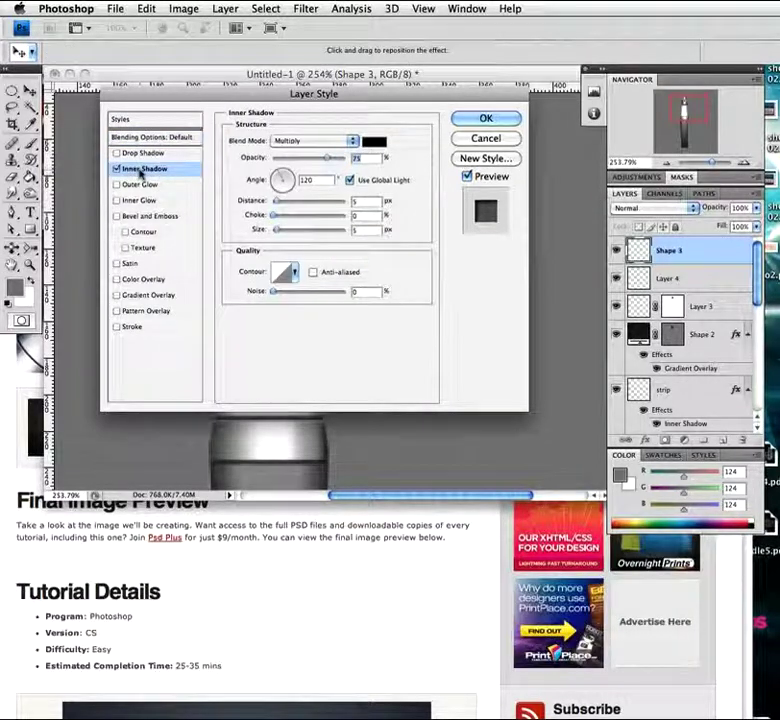
{"action": "left_click", "coordinate": [318, 141]}
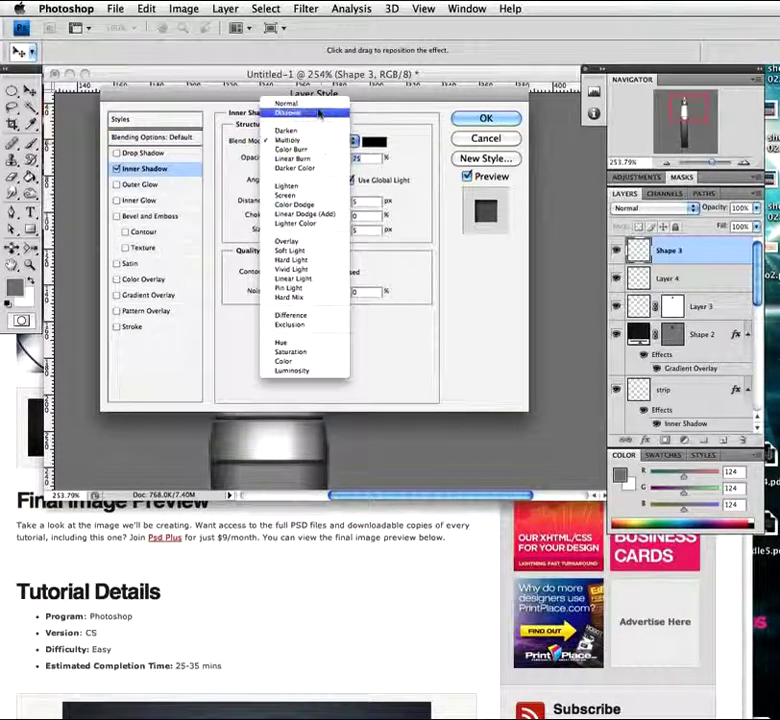
{"action": "left_click", "coordinate": [318, 106]}
{"action": "left_click", "coordinate": [373, 141]}
{"action": "left_click_drag", "start_coordinate": [225, 138], "coordinate": [136, 104]}
{"action": "left_click", "coordinate": [465, 95]}
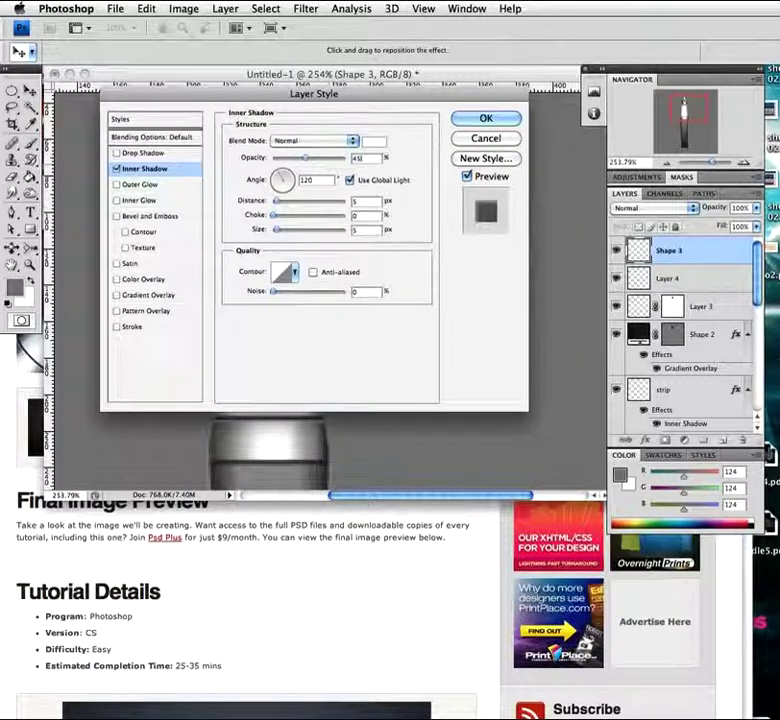
Turn off global light for the inner shadow, set angle 90°, distance 1 px and size 1 px, and choose a curved contour
{"action": "left_click", "coordinate": [349, 179]}
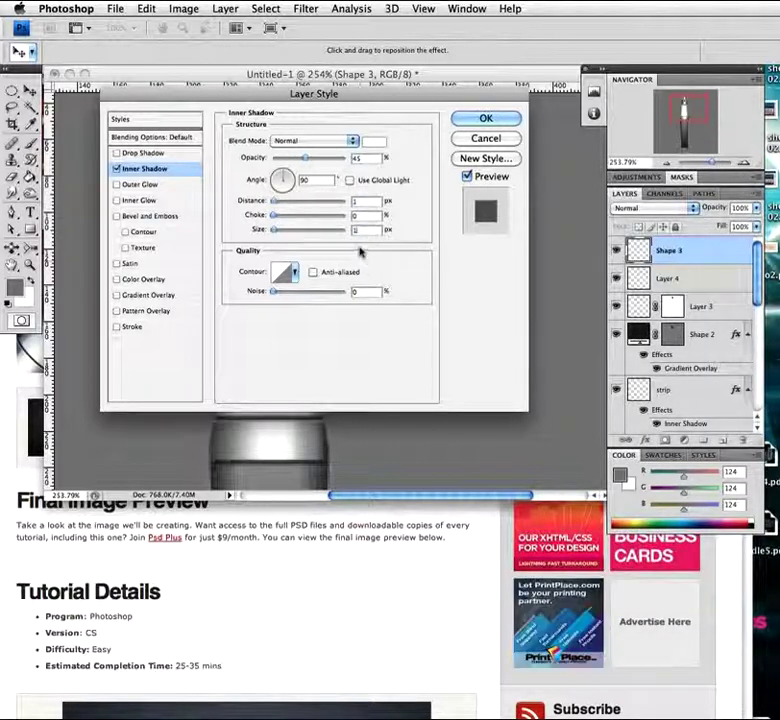
{"action": "left_click", "coordinate": [295, 273]}
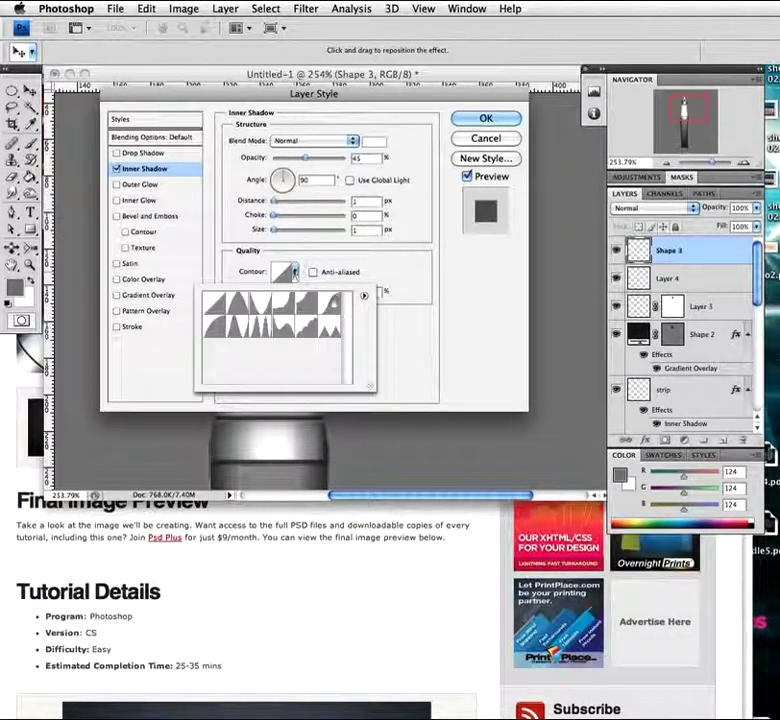
{"action": "left_click", "coordinate": [378, 283]}
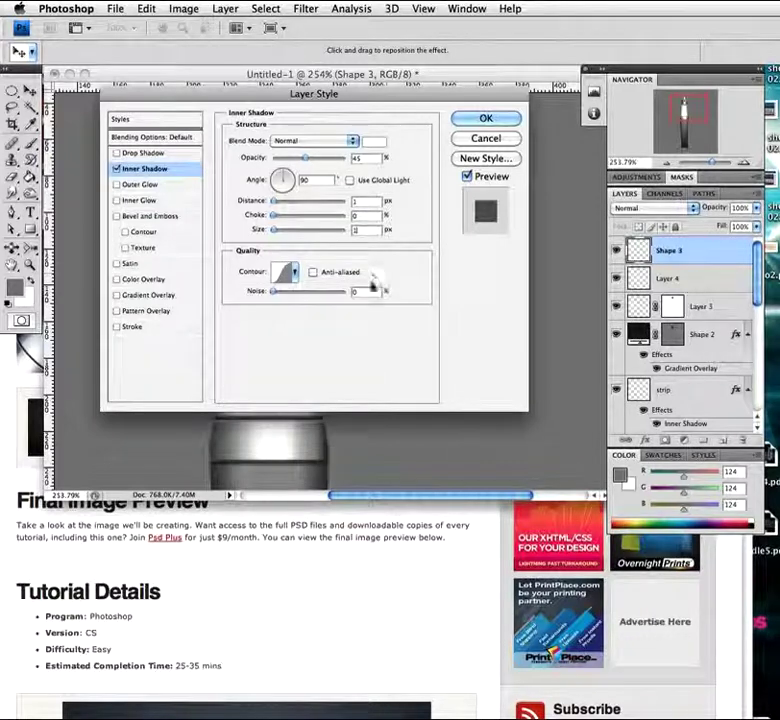
Add a gradient overlay to the Shape 3 band and set its gradient's starting colour stop to #3c3c3c
{"action": "left_click", "coordinate": [165, 296]}
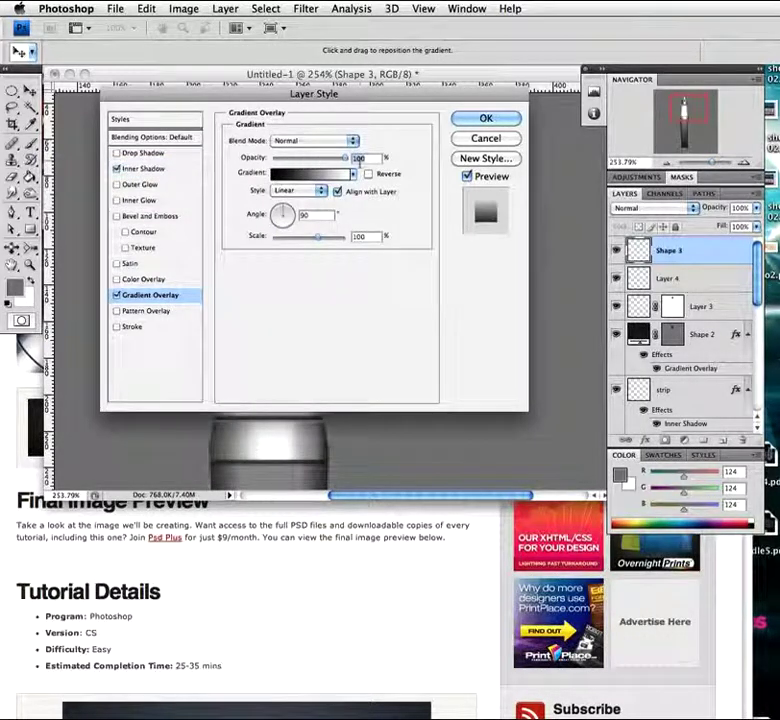
{"action": "left_click", "coordinate": [310, 174]}
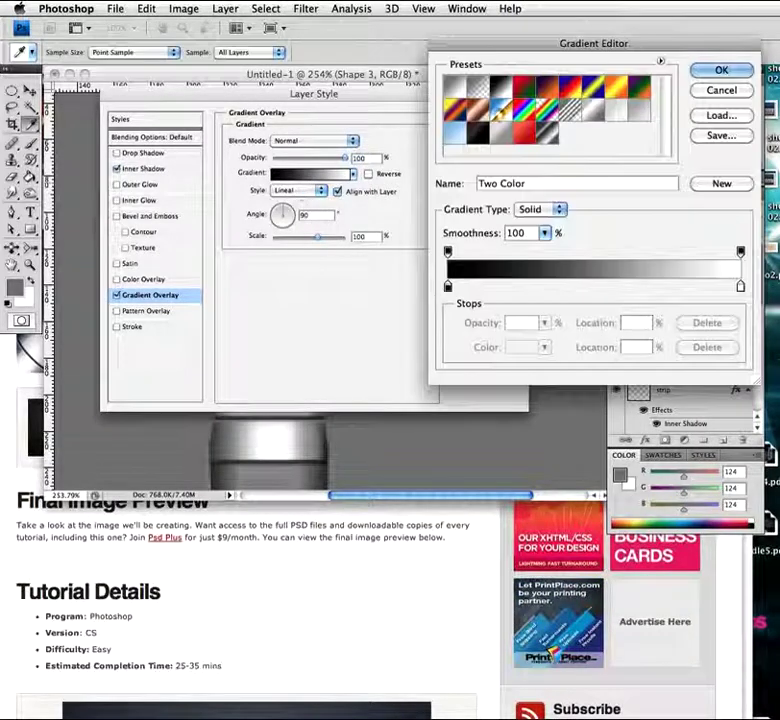
{"action": "left_click_drag", "start_coordinate": [450, 42], "coordinate": [180, 45]}
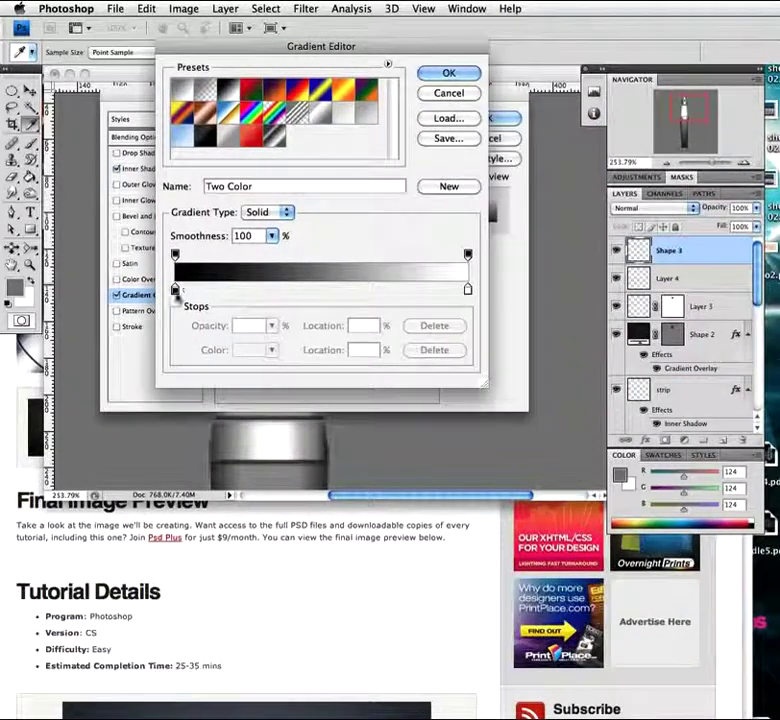
{"action": "left_click", "coordinate": [175, 289]}
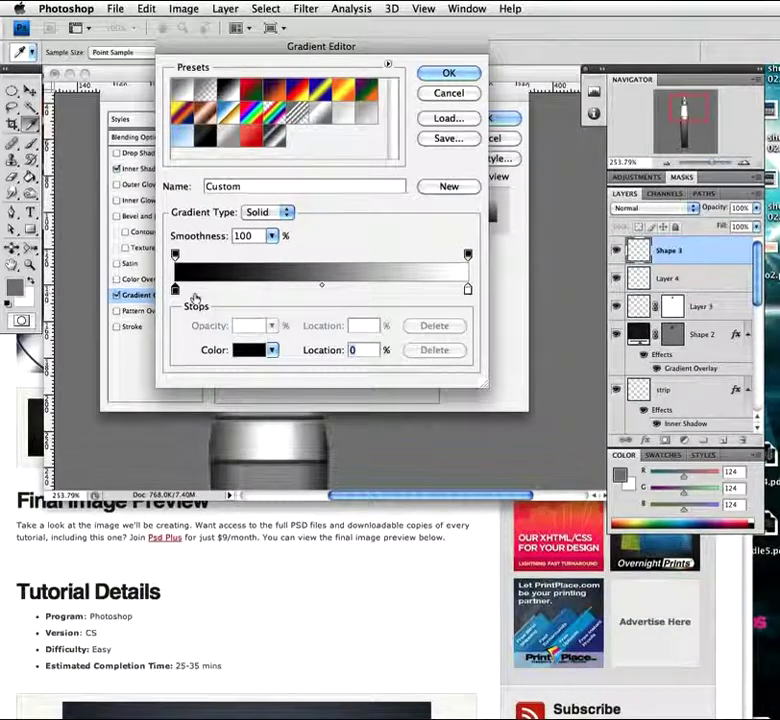
{"action": "double_click", "coordinate": [175, 290]}
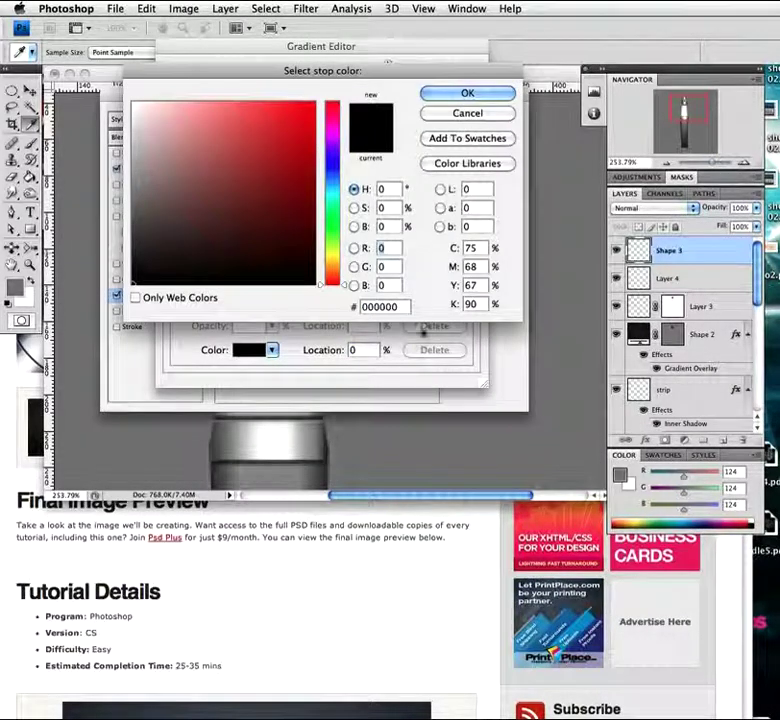
{"action": "double_click", "coordinate": [400, 307]}
{"action": "type", "text": "3c3c3c"}
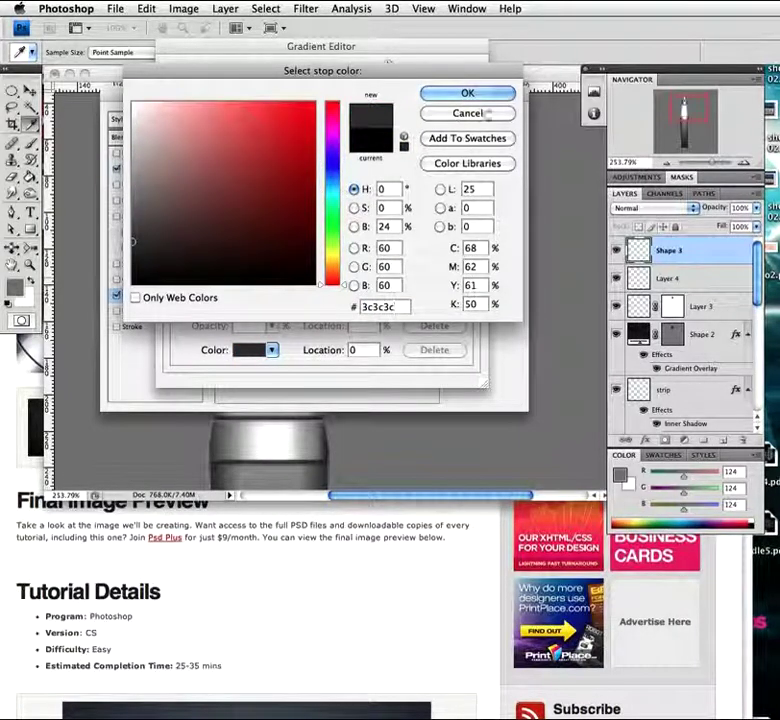
{"action": "left_click", "coordinate": [487, 94]}
Add a #6f6f6f colour stop to the overlay gradient at location 22%
{"action": "left_click", "coordinate": [240, 292]}
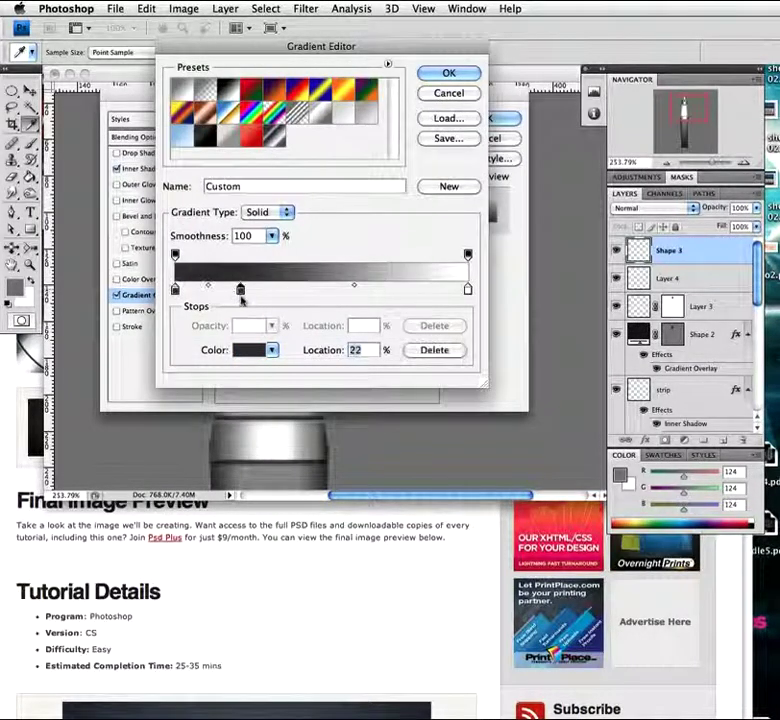
{"action": "double_click", "coordinate": [240, 291]}
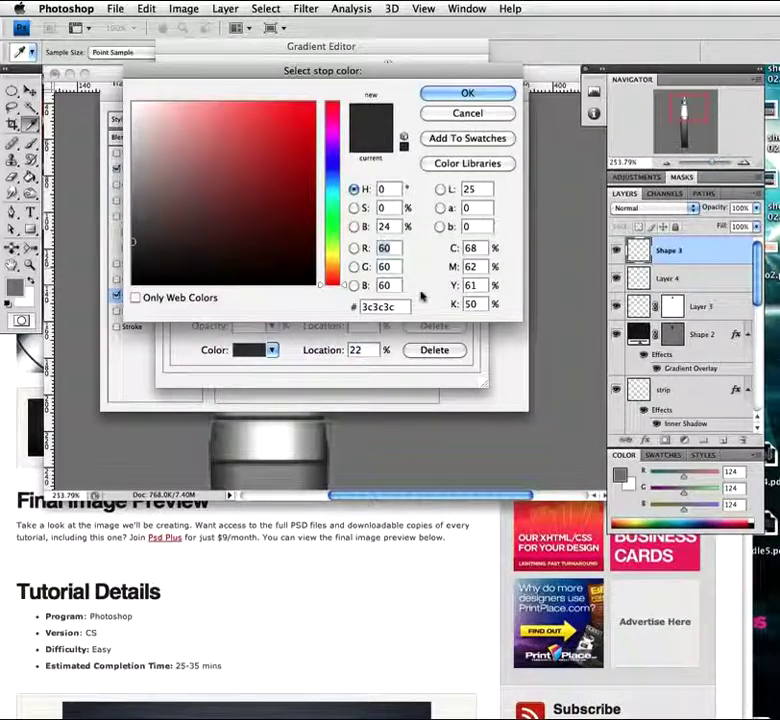
{"action": "type", "text": "6f6f6f"}
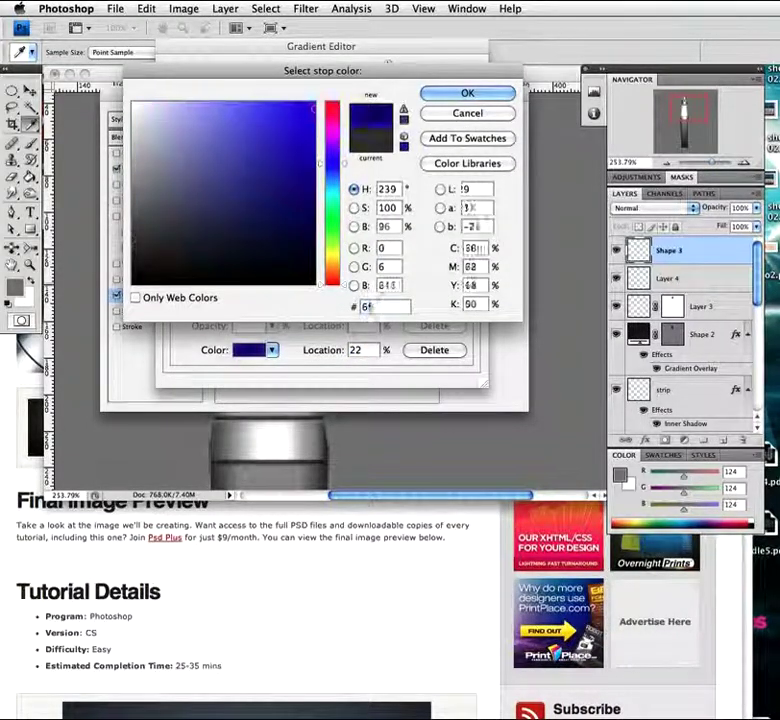
{"action": "left_click", "coordinate": [445, 100]}
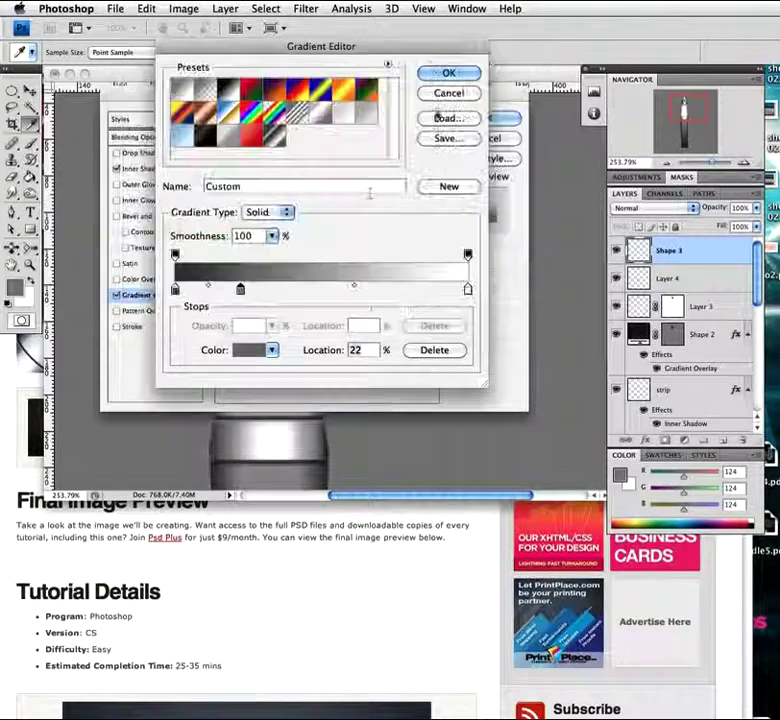
Add a white #ffffff colour stop in the middle of the overlay gradient at location 50%
{"action": "left_click", "coordinate": [321, 291]}
{"action": "double_click", "coordinate": [321, 291]}
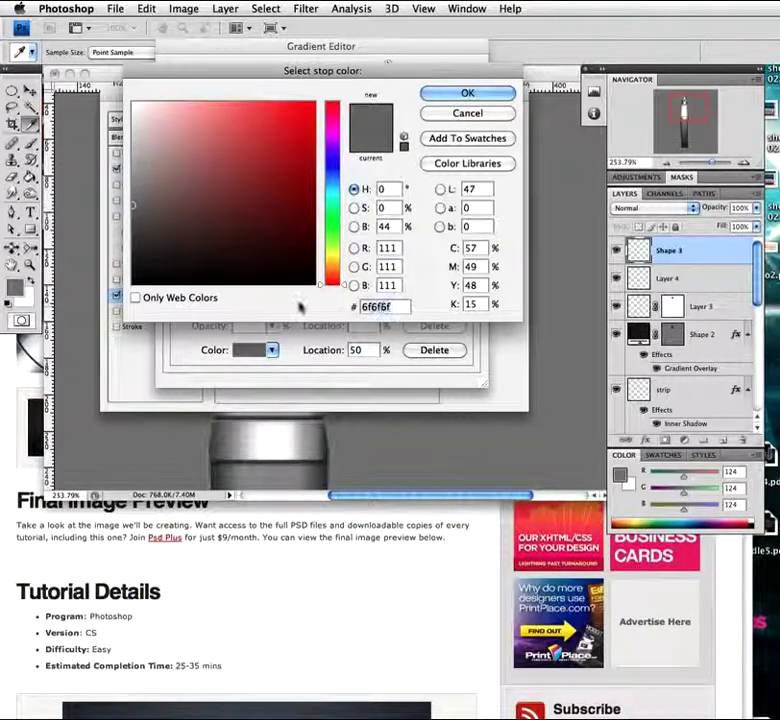
{"action": "type", "text": "000"}
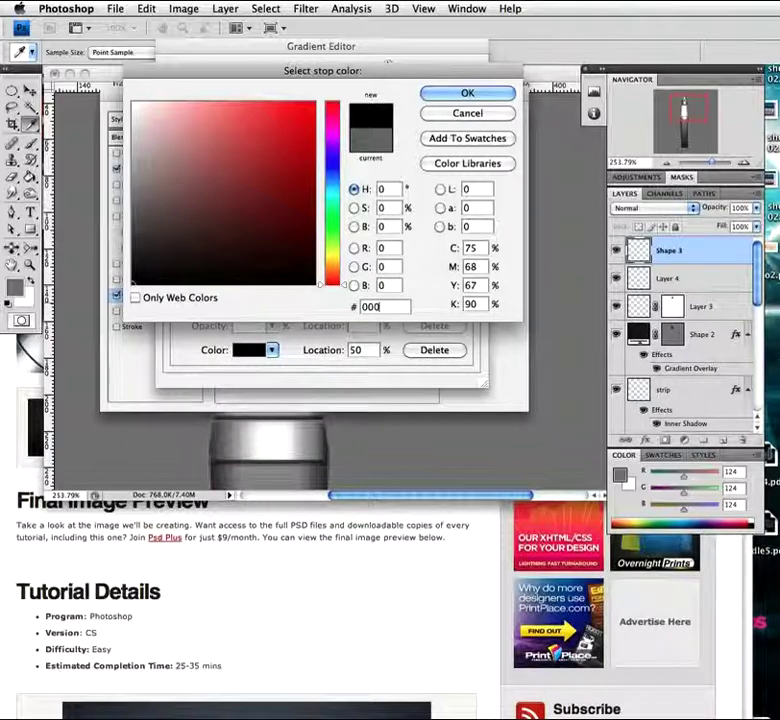
{"action": "key", "text": "BackSpace"}
{"action": "key", "text": "BackSpace"}
{"action": "key", "text": "BackSpace"}
{"action": "type", "text": "ffffff"}
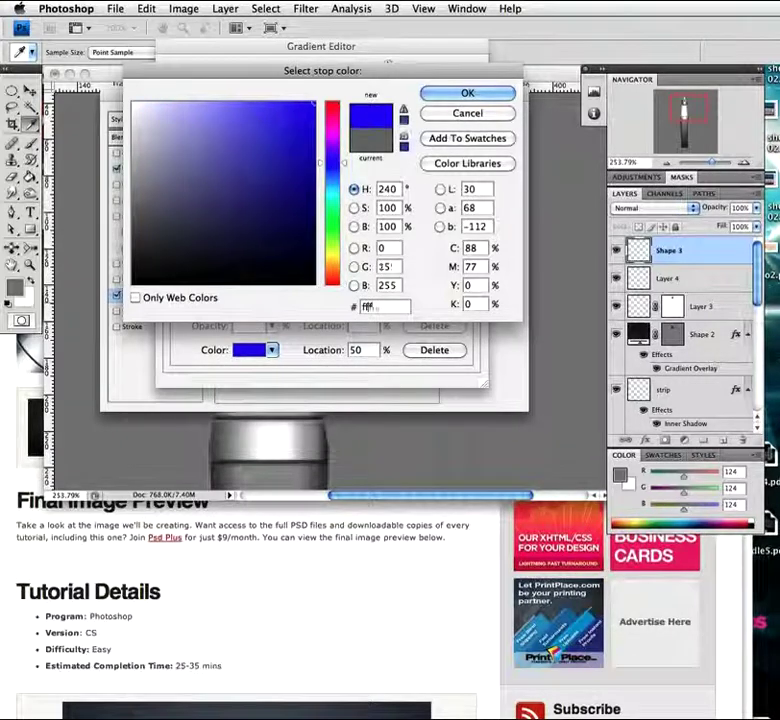
{"action": "left_click", "coordinate": [452, 91]}
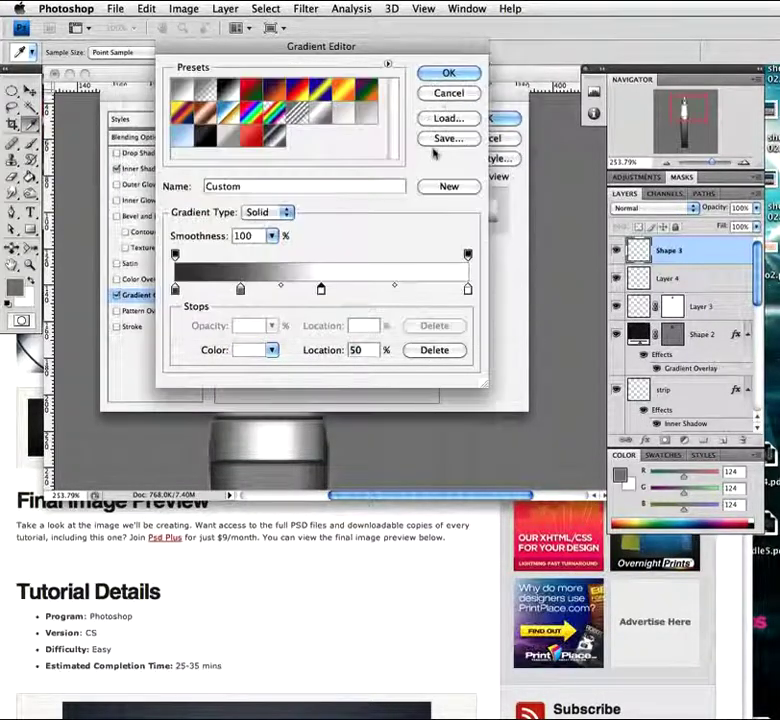
Add a #b0b0b0 colour stop at location 74% and a #7b7b7b stop at 88% to the overlay gradient
{"action": "left_click", "coordinate": [392, 292]}
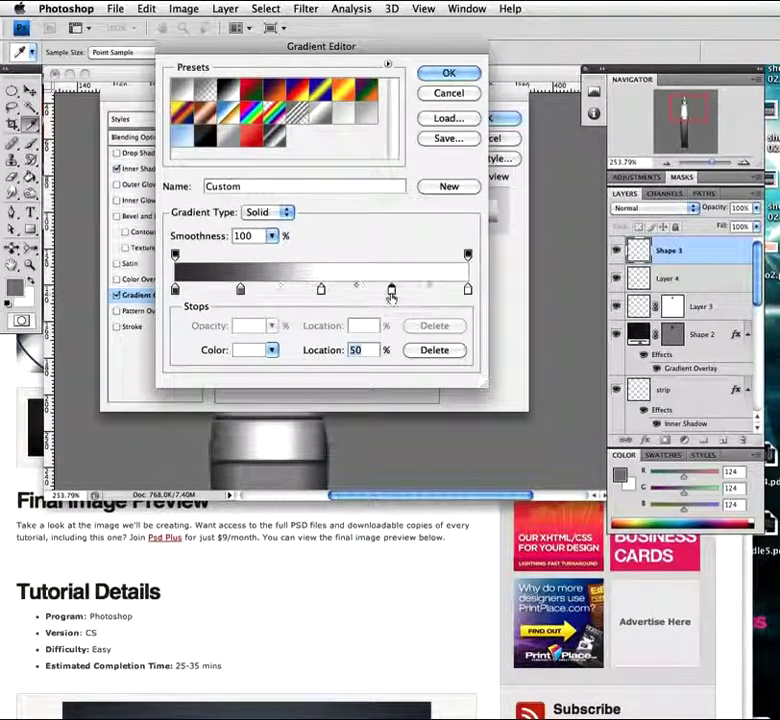
{"action": "double_click", "coordinate": [392, 290]}
{"action": "type", "text": "b0b0b0"}
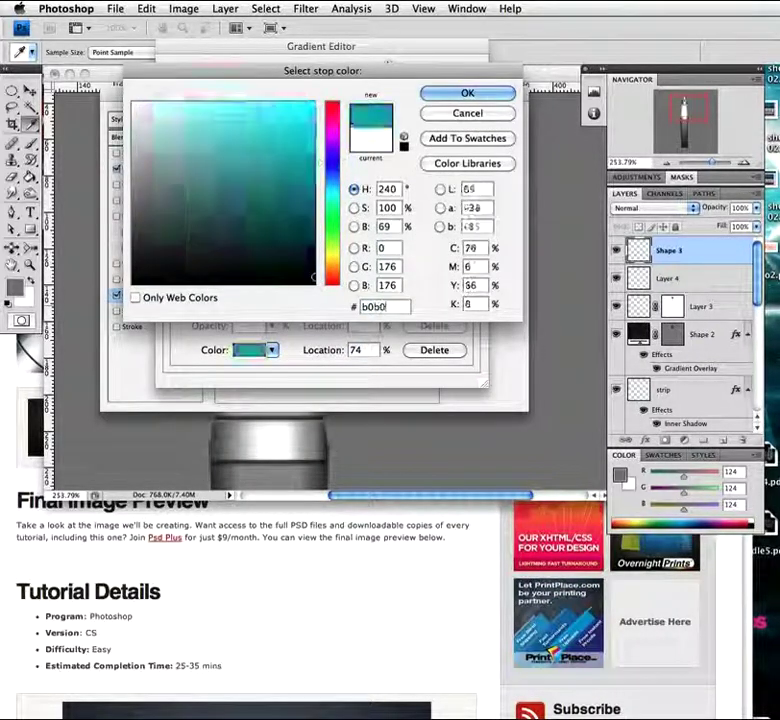
{"action": "left_click", "coordinate": [466, 98]}
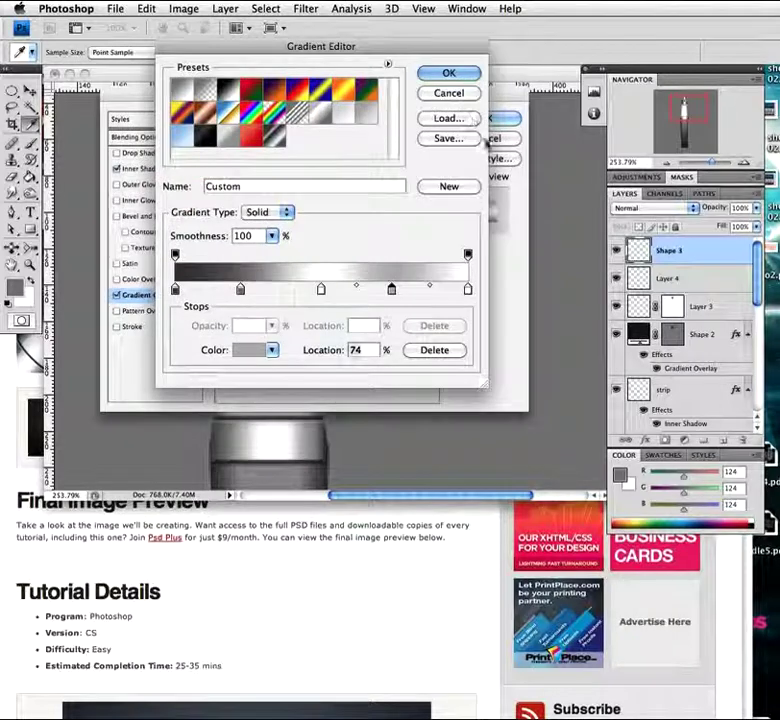
{"action": "left_click", "coordinate": [432, 292]}
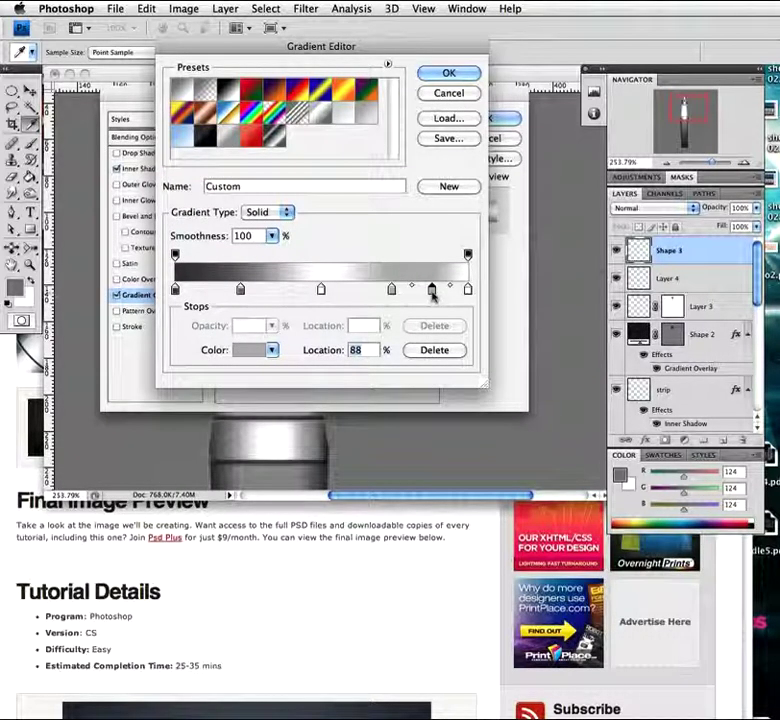
{"action": "double_click", "coordinate": [432, 292]}
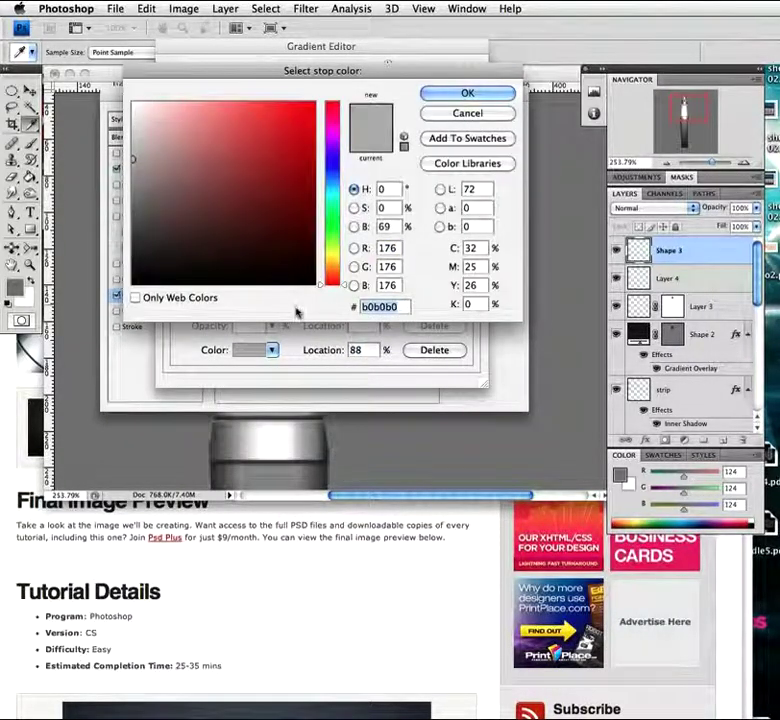
{"action": "type", "text": "0007b7b7b"}
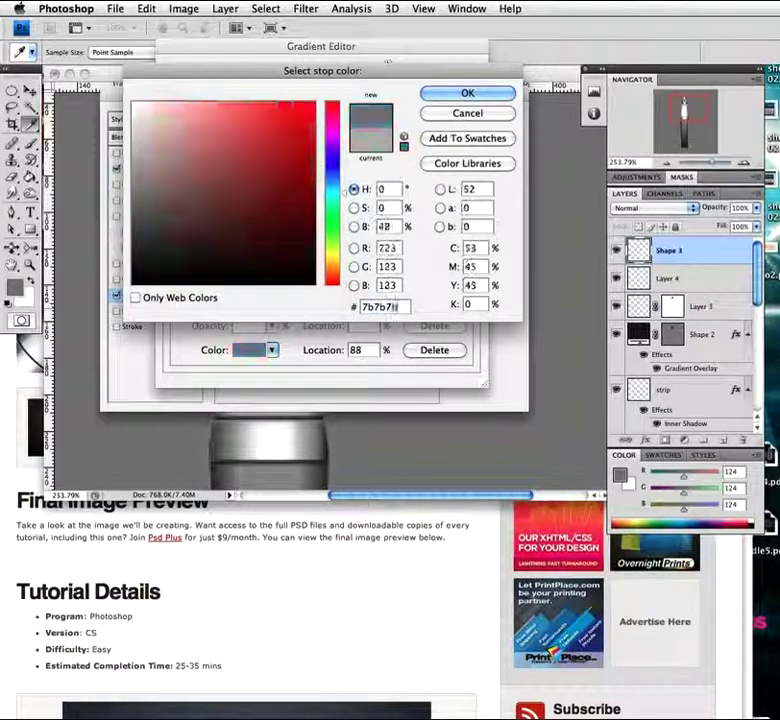
{"action": "left_click", "coordinate": [461, 97]}
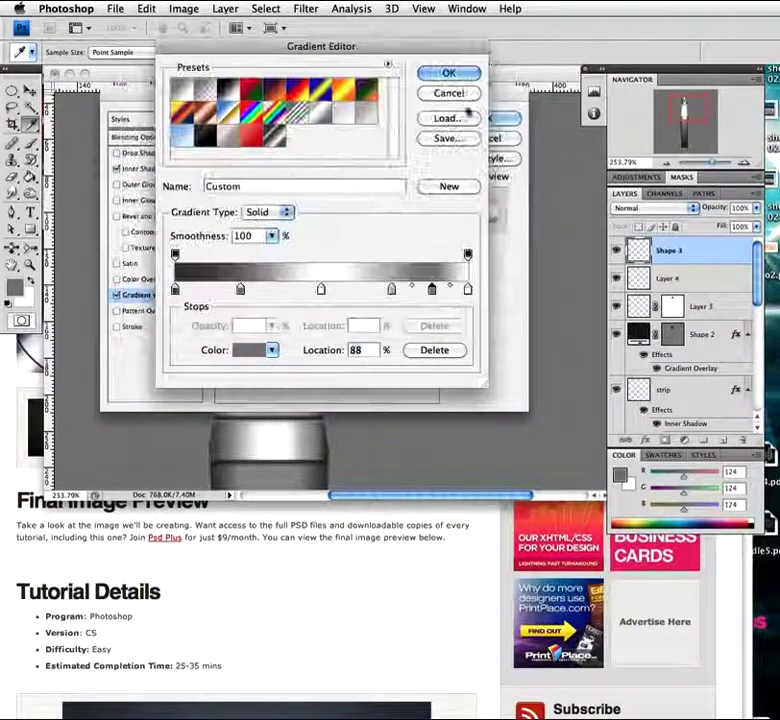
Set the gradient's end stop to black and accept the custom gradient
{"action": "double_click", "coordinate": [467, 290]}
{"action": "left_click", "coordinate": [315, 284]}
{"action": "left_click", "coordinate": [467, 93]}
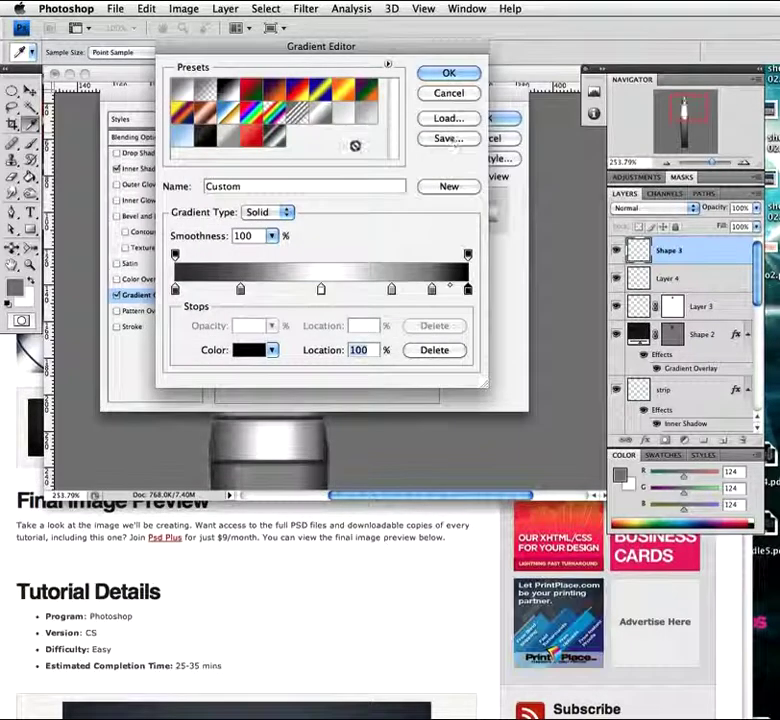
{"action": "left_click", "coordinate": [449, 73]}
Set the gradient overlay's angle to 0° and scale to 93%, and apply the layer style to the Shape 3 band
{"action": "left_click_drag", "start_coordinate": [380, 106], "coordinate": [365, 193]}
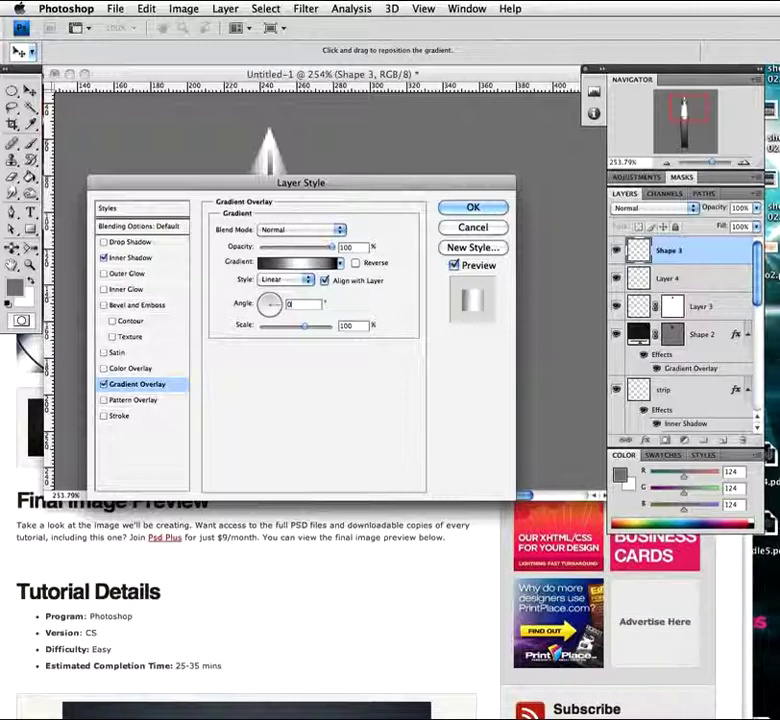
{"action": "left_click_drag", "start_coordinate": [385, 205], "coordinate": [372, 280]}
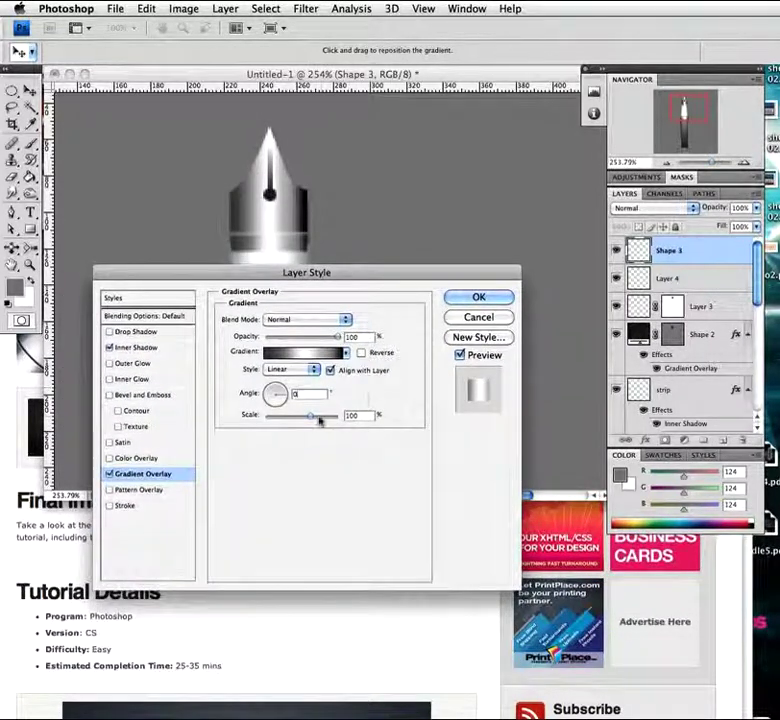
{"action": "left_click_drag", "start_coordinate": [313, 415], "coordinate": [308, 418]}
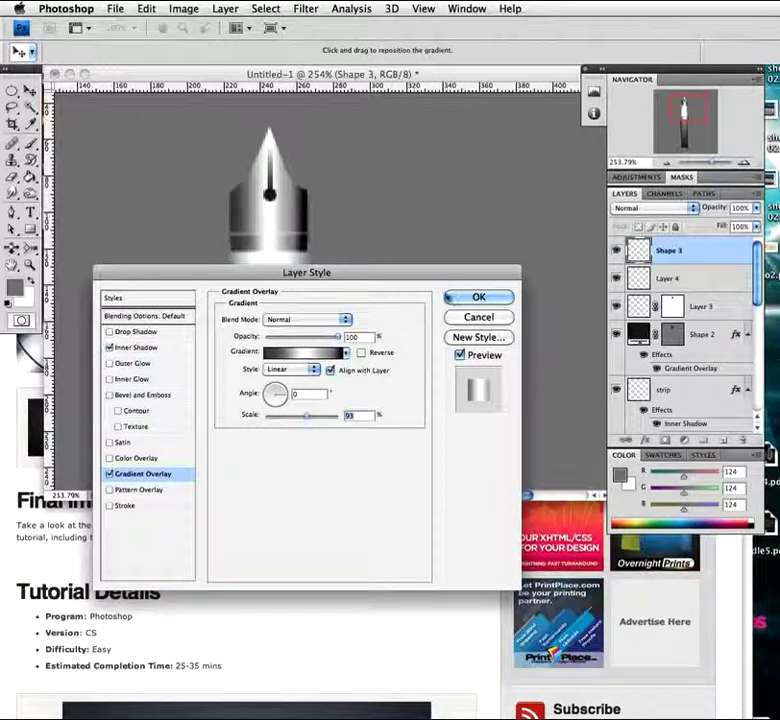
{"action": "left_click", "coordinate": [479, 297]}
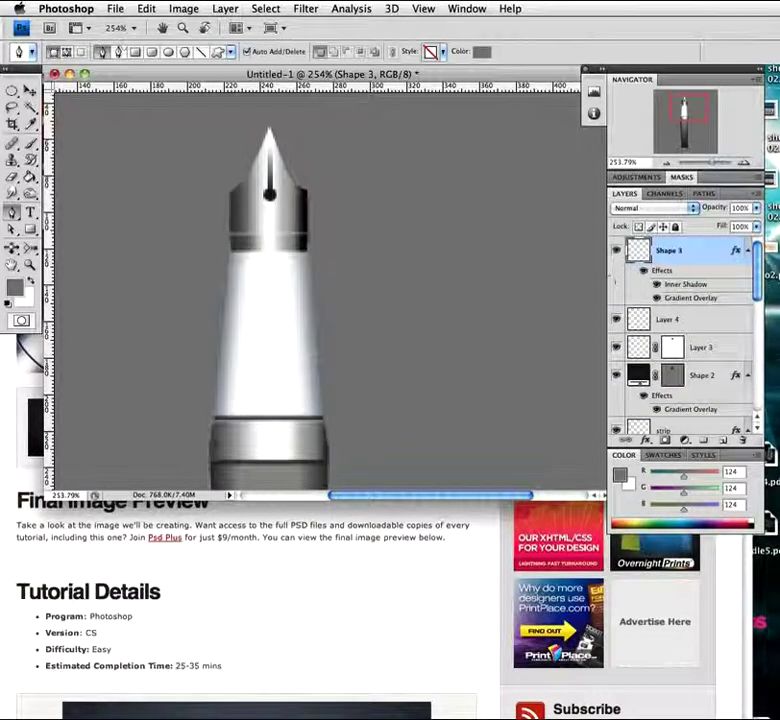
Create a new empty layer and place it directly beneath Shape 3, above Layer 4
{"action": "left_click", "coordinate": [730, 438]}
{"action": "left_click_drag", "start_coordinate": [710, 252], "coordinate": [705, 298]}
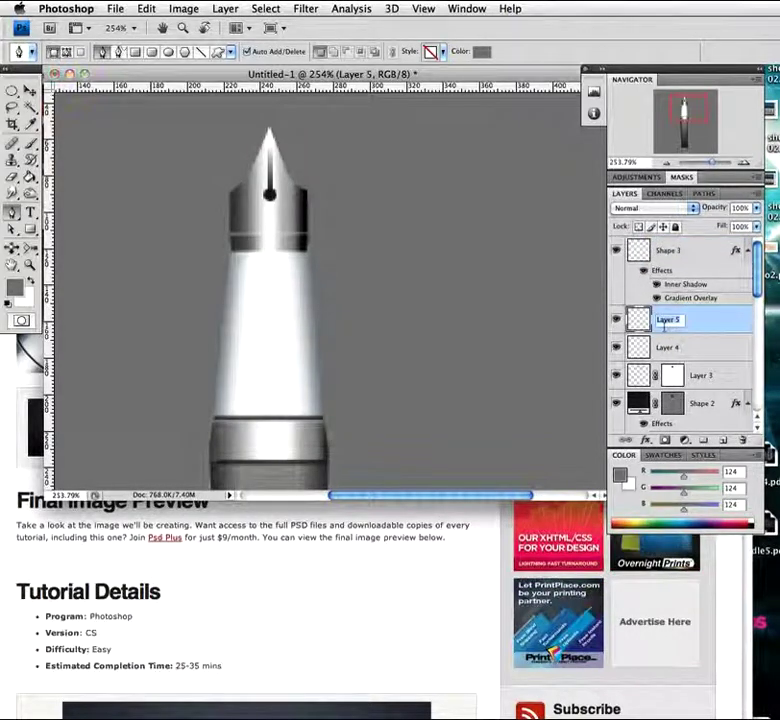
Rename the new empty layer beneath Shape 3 as shdow
{"action": "type", "text": "shad"}
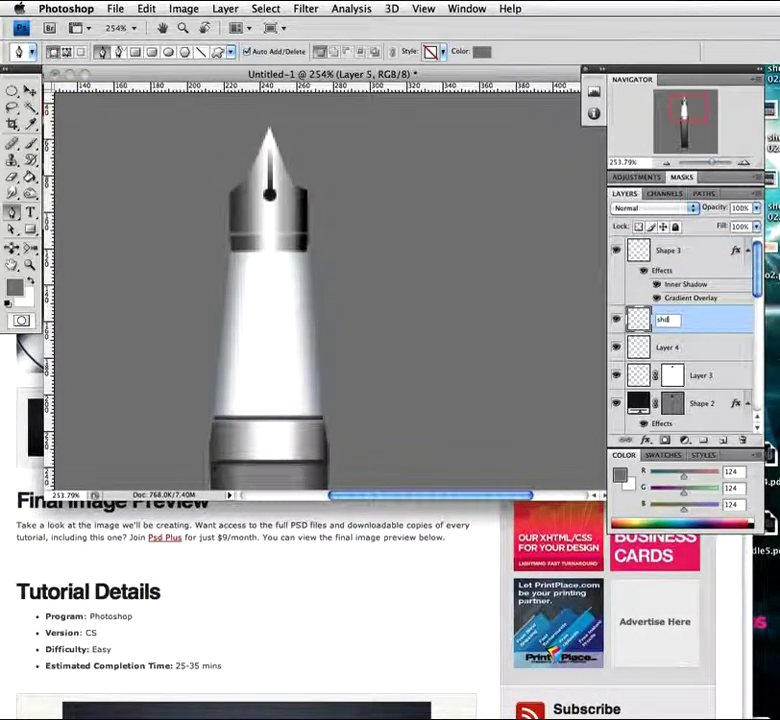
{"action": "type", "text": "ow"}
{"action": "key", "text": "Return"}
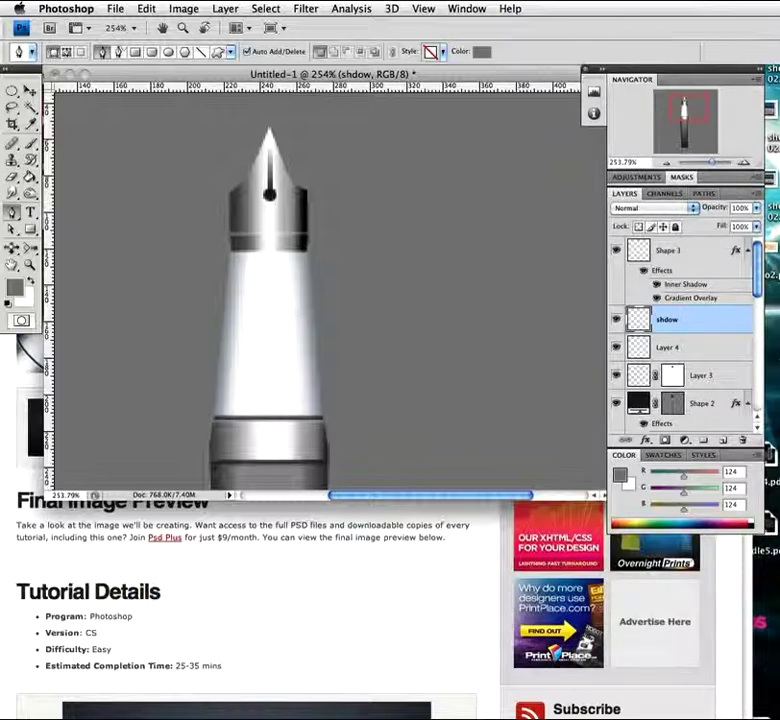
Load the outline of the Shape 3 band as a selection and expand it by 2 pixels
{"action": "left_click", "coordinate": [638, 250], "text": "ctrl"}
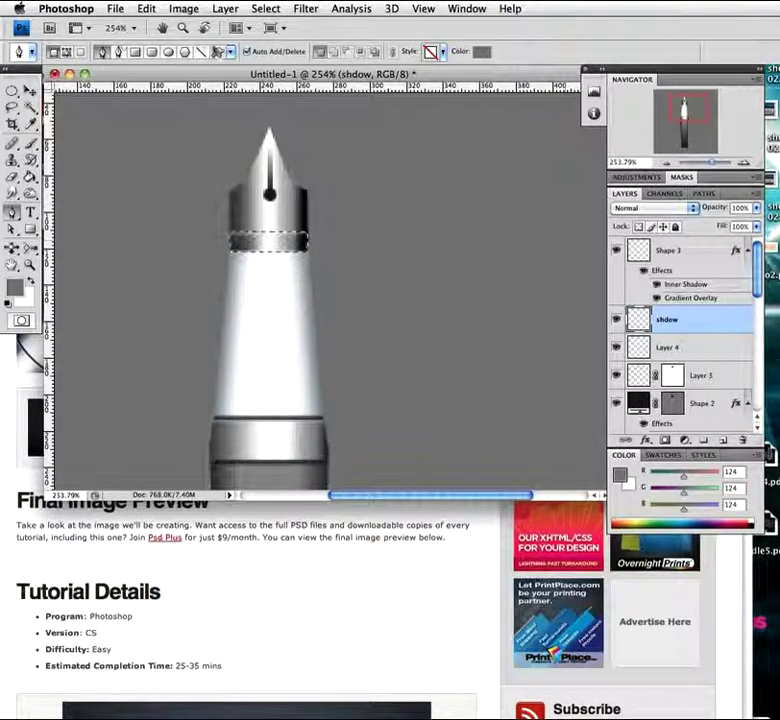
{"action": "left_click", "coordinate": [265, 9]}
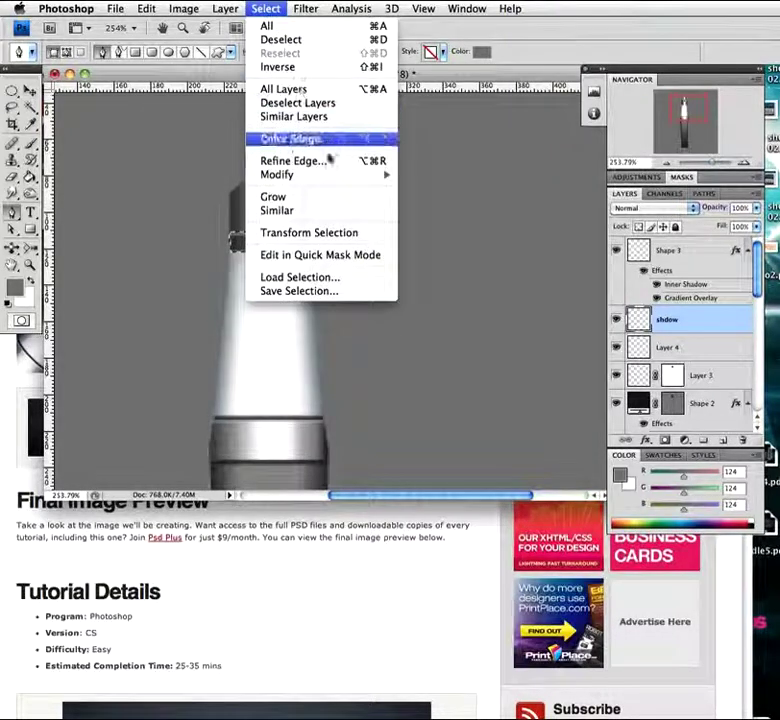
{"action": "mouse_move", "coordinate": [327, 174]}
{"action": "left_click", "coordinate": [438, 201]}
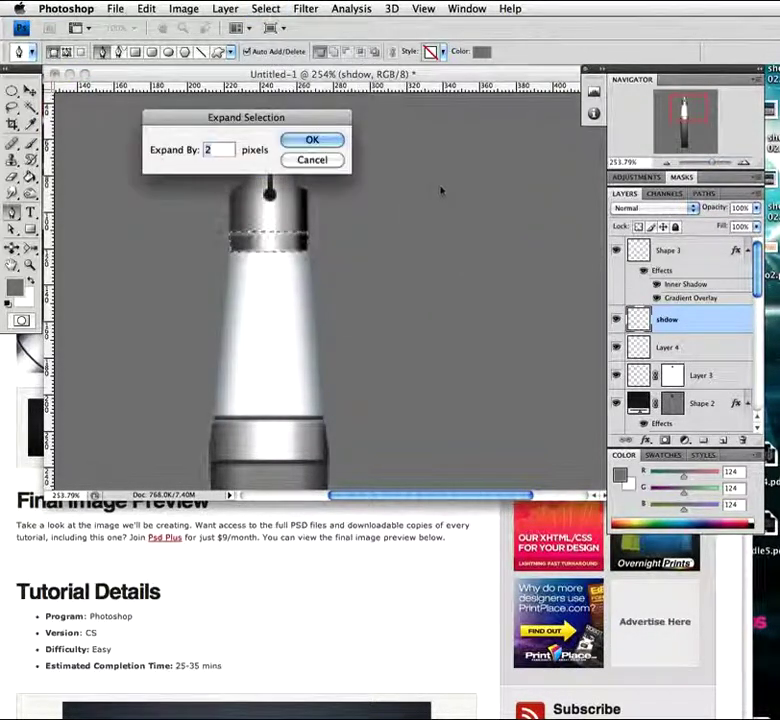
{"action": "left_click", "coordinate": [311, 139]}
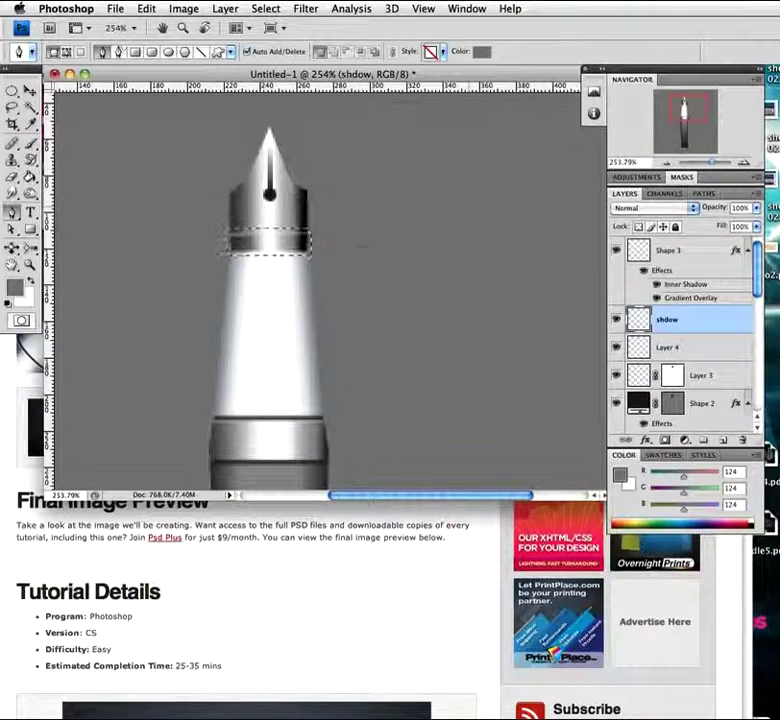
Restore the default colours and fill the expanded selection with black on the shdow layer
{"action": "key", "text": "d"}
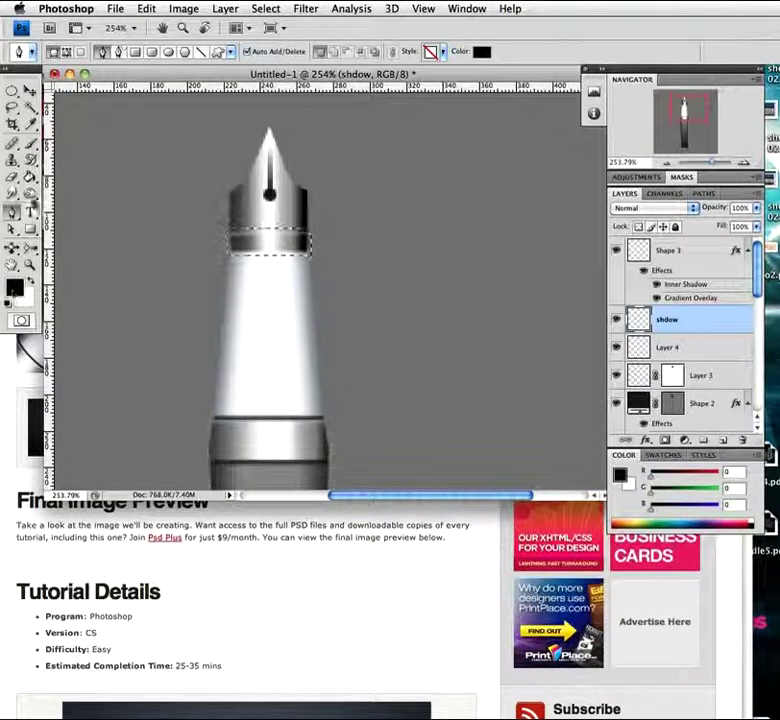
{"action": "key", "text": "g"}
{"action": "left_click", "coordinate": [262, 248]}
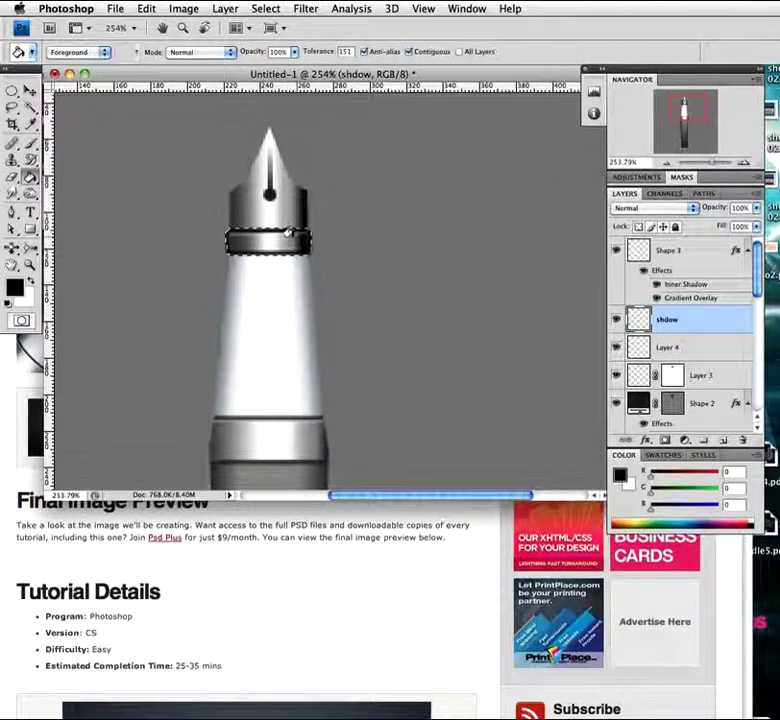
Apply a Gaussian Blur with a 0.5 pixel radius to the black fill on shdow and clear the selection
{"action": "left_click", "coordinate": [305, 10]}
{"action": "mouse_move", "coordinate": [320, 160]}
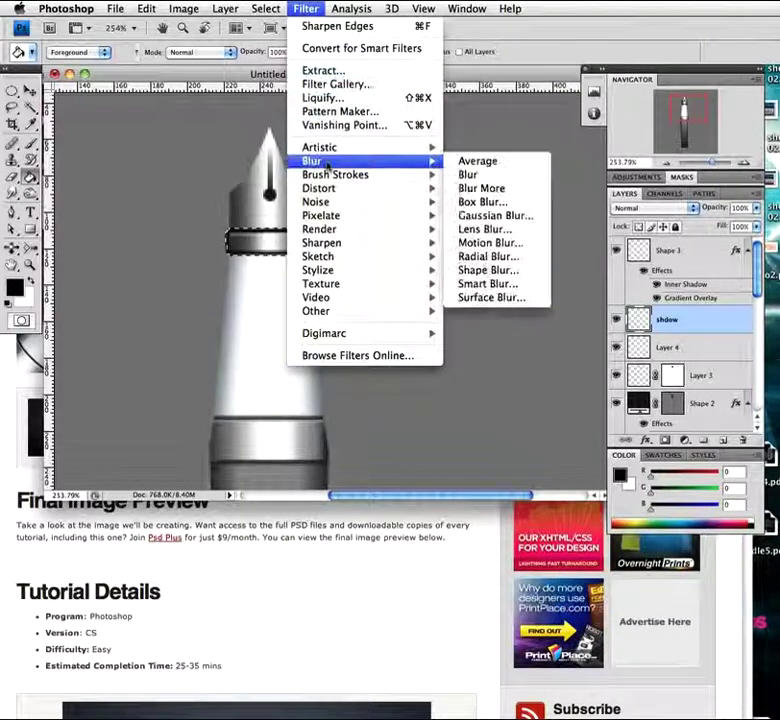
{"action": "left_click", "coordinate": [494, 218]}
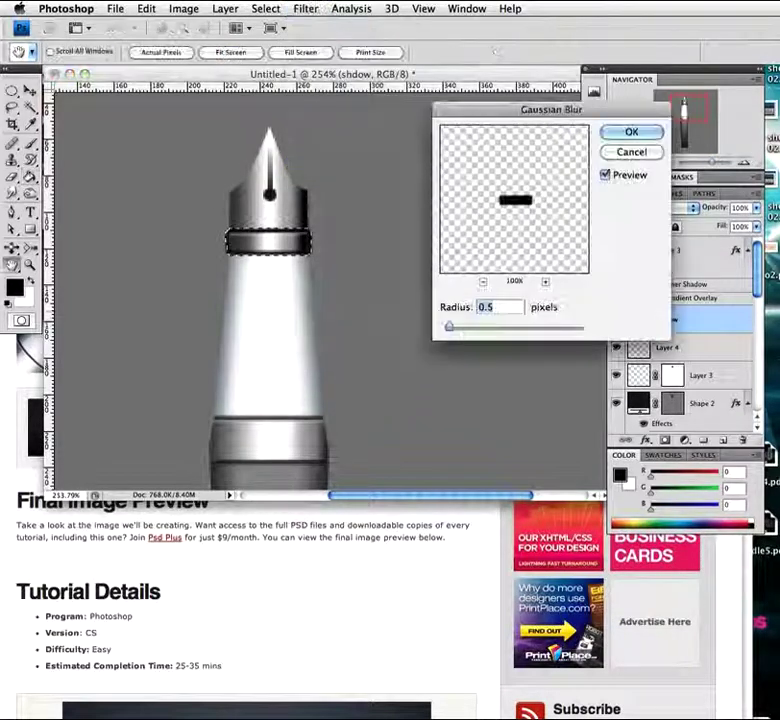
{"action": "left_click", "coordinate": [628, 131]}
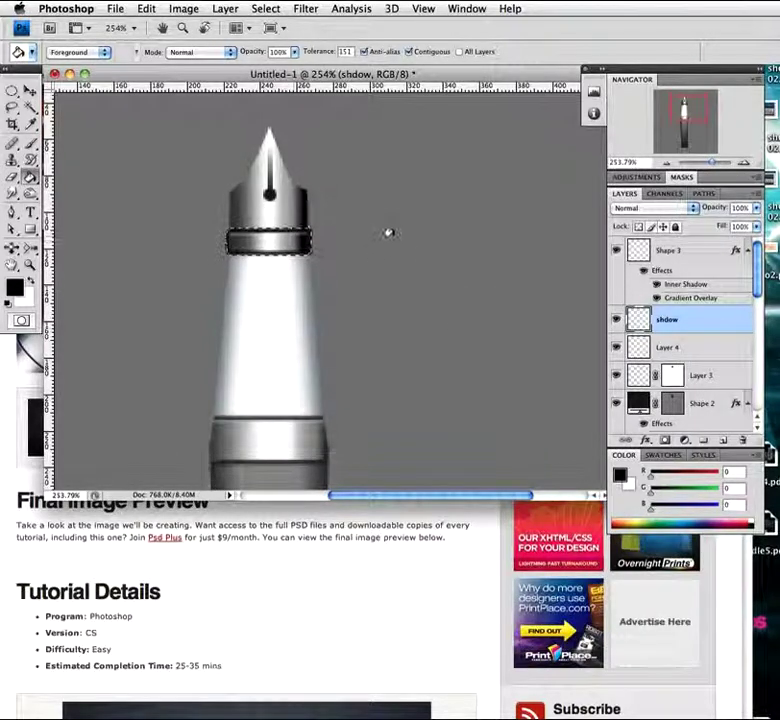
{"action": "key", "text": "super+d"}
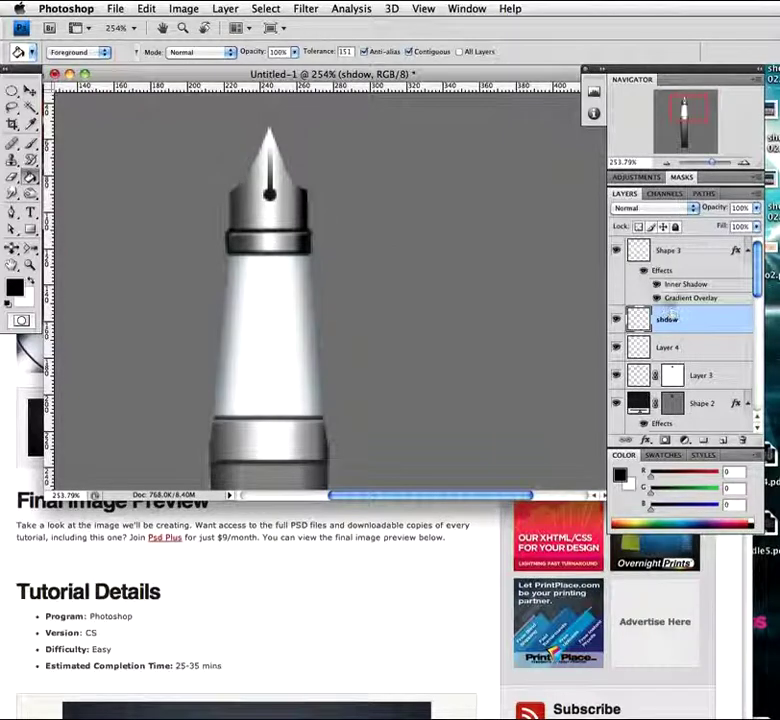
Load the nib outline from the Shape 2 mask, remove the band's shadow outside it, and deselect
{"action": "left_click", "coordinate": [636, 263], "text": "super"}
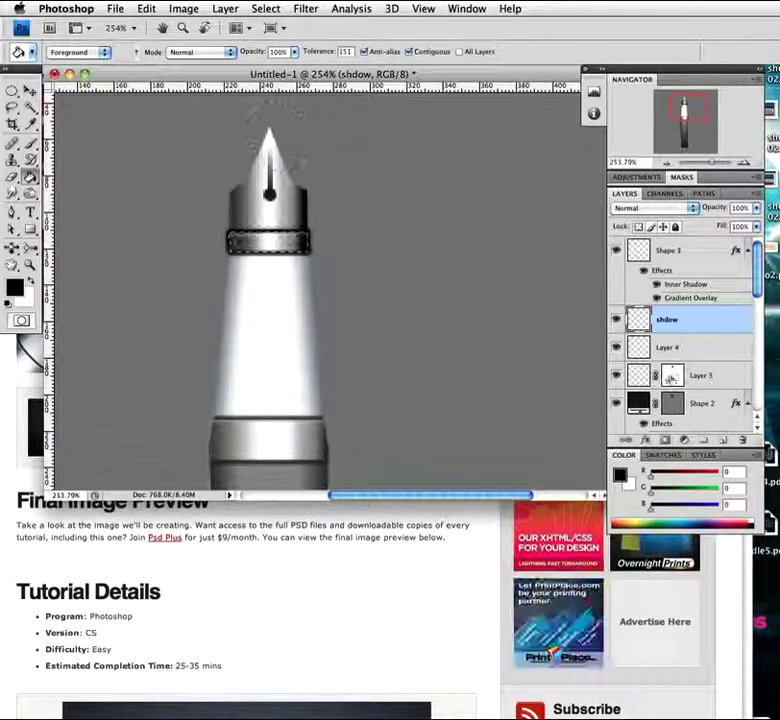
{"action": "key", "text": "super+d"}
{"action": "left_click", "coordinate": [672, 403], "text": "super"}
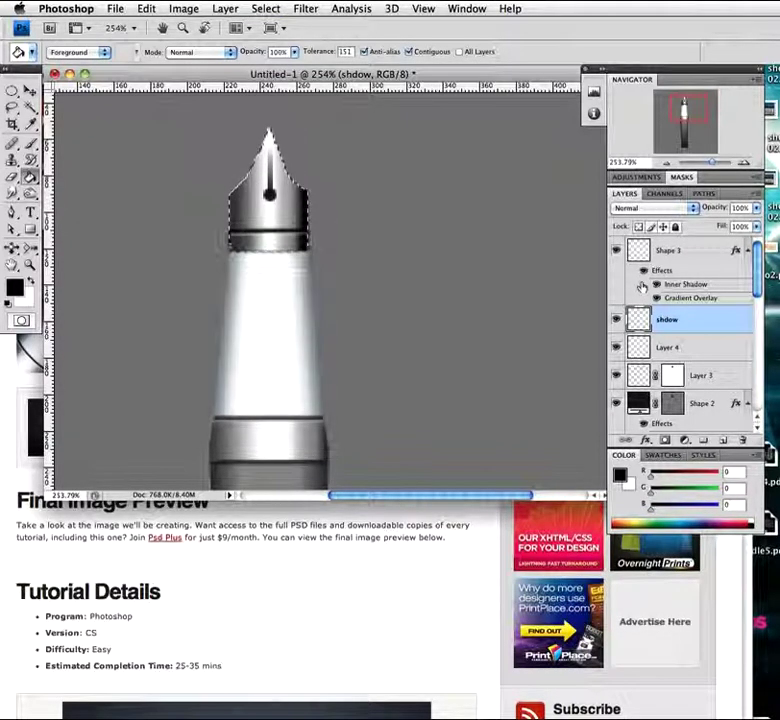
{"action": "key", "text": "super+d"}
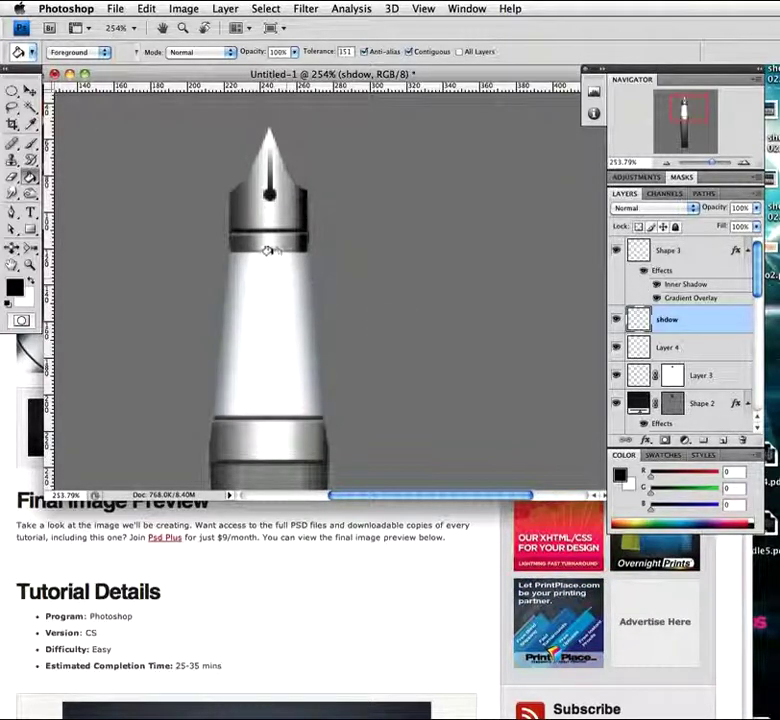
Group all layers from Shape 3 down to Shape 1, leaving out background Layer 0, and name the group pen
{"action": "key", "text": "z"}
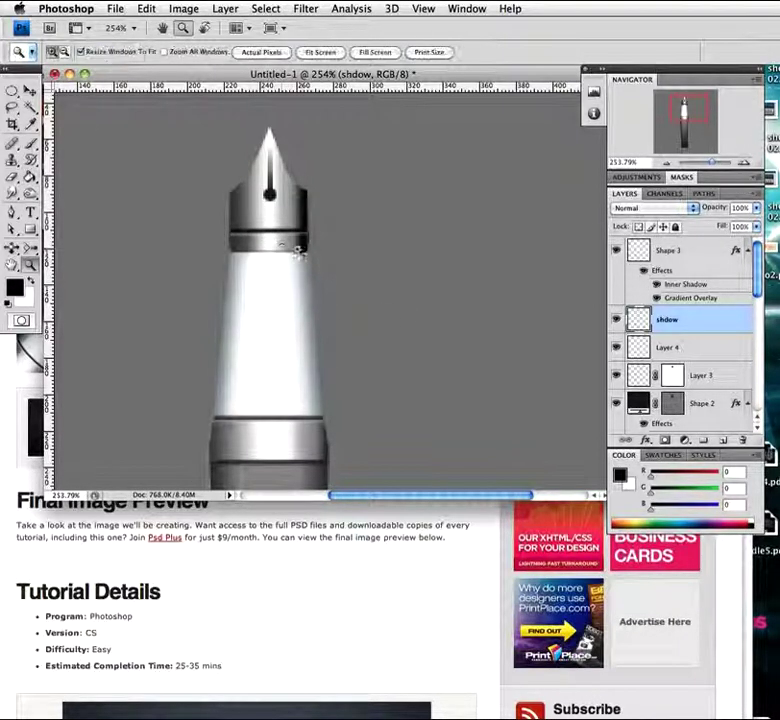
{"action": "left_click", "coordinate": [301, 262], "text": "alt"}
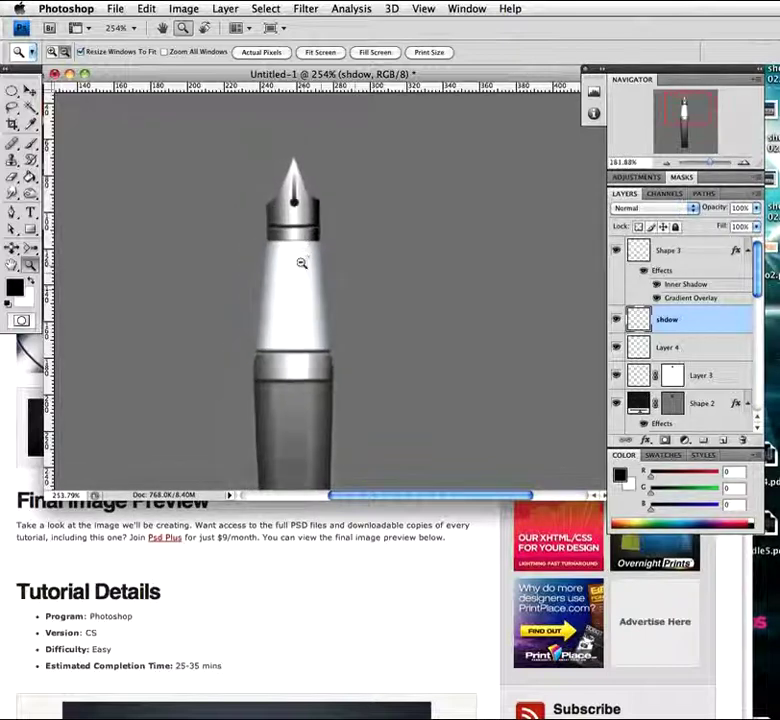
{"action": "left_click_drag", "start_coordinate": [319, 268], "coordinate": [330, 262]}
{"action": "key", "text": "g"}
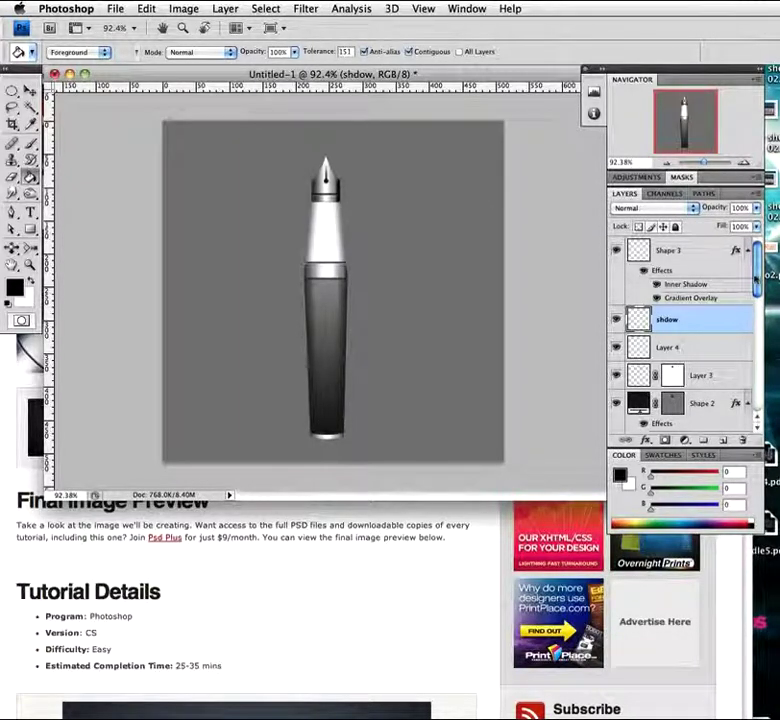
{"action": "left_click", "coordinate": [682, 250]}
{"action": "scroll", "coordinate": [725, 340], "scroll_direction": "down", "scroll_amount": 5}
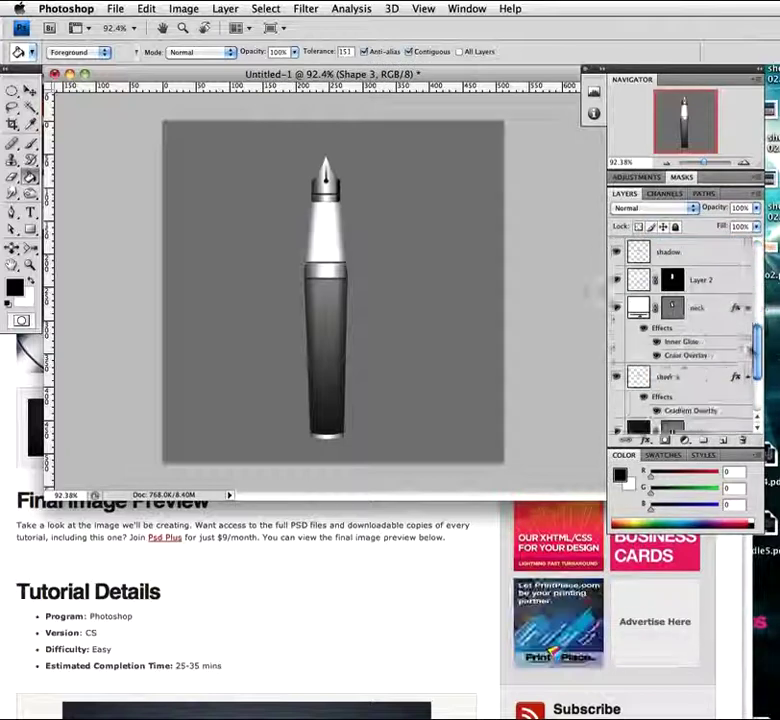
{"action": "scroll", "coordinate": [755, 394], "scroll_direction": "down", "scroll_amount": 2}
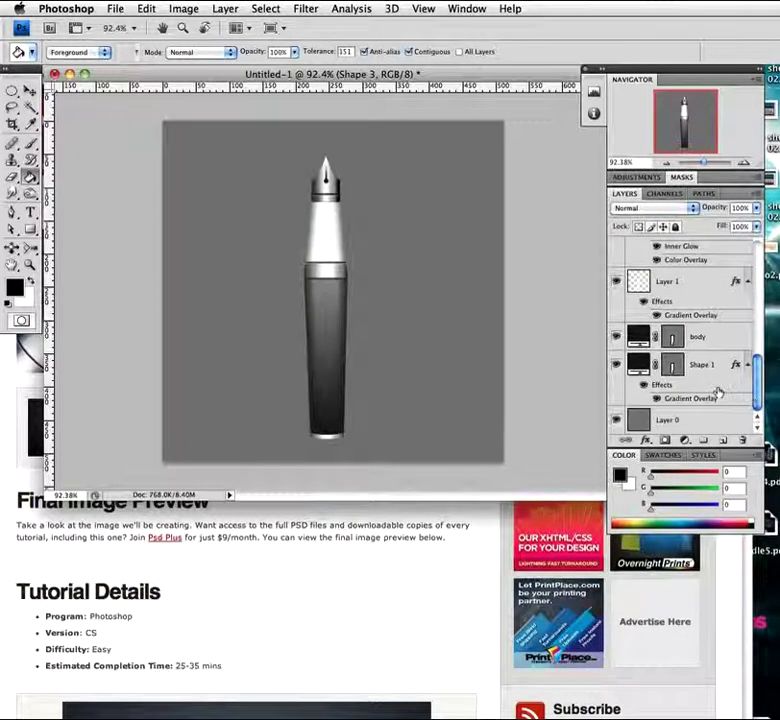
{"action": "left_click", "coordinate": [716, 366], "text": "shift"}
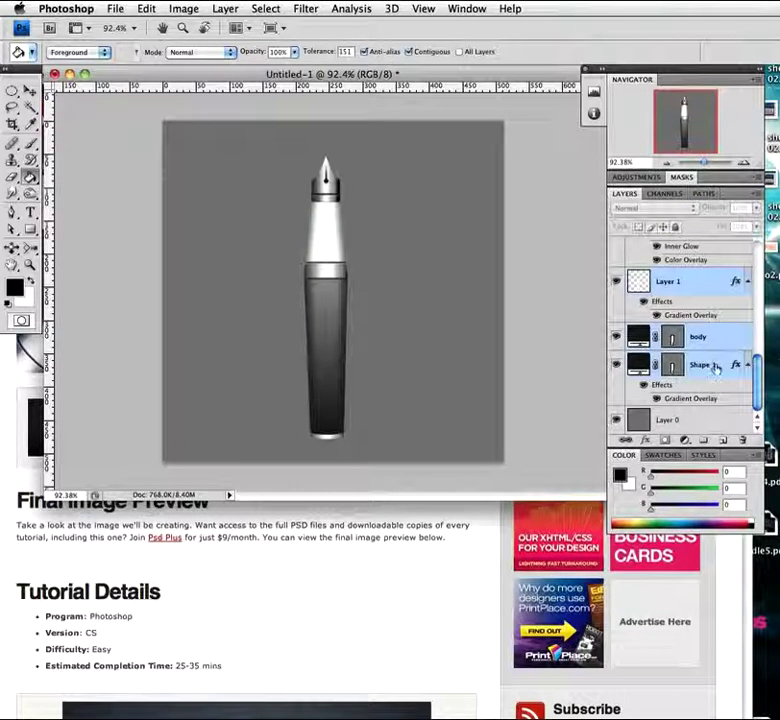
{"action": "key", "text": "super+g"}
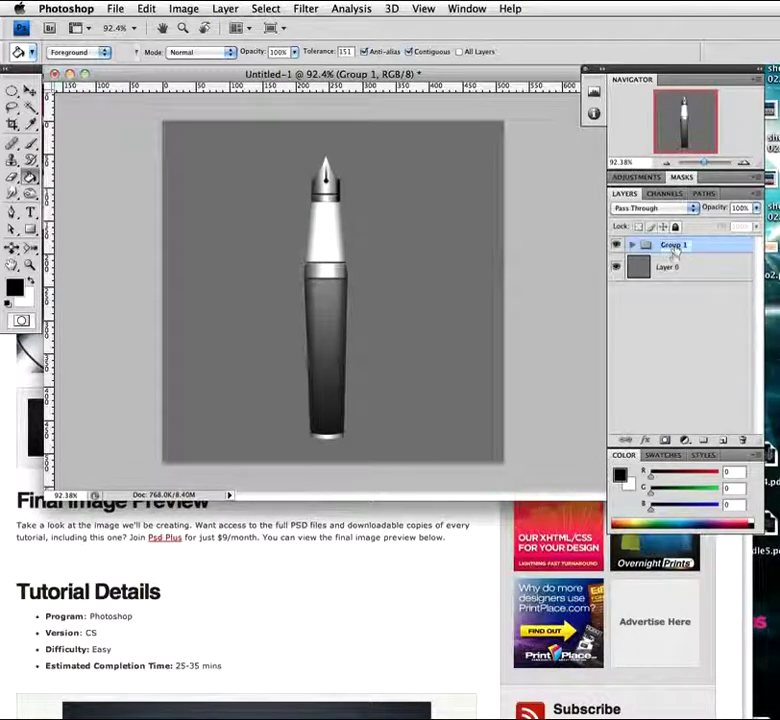
{"action": "double_click", "coordinate": [674, 251]}
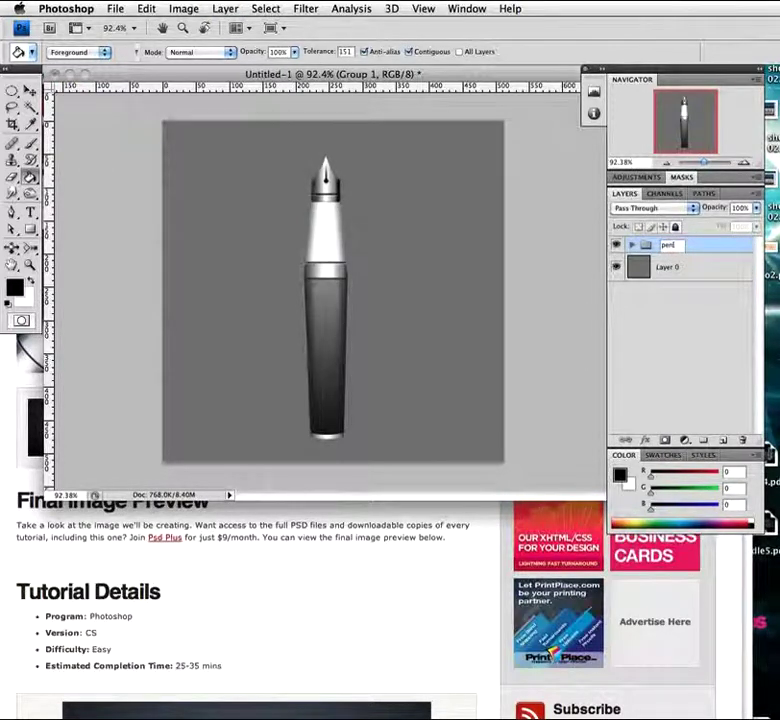
Duplicate the pen group, hide the original, and merge the copy into a single layer
{"action": "left_click_drag", "start_coordinate": [697, 248], "coordinate": [722, 440]}
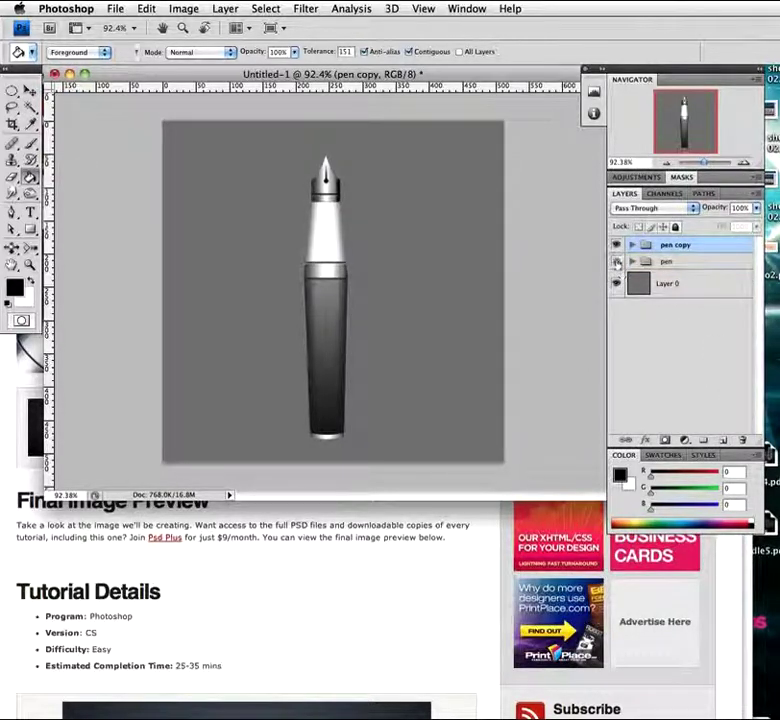
{"action": "left_click", "coordinate": [617, 261]}
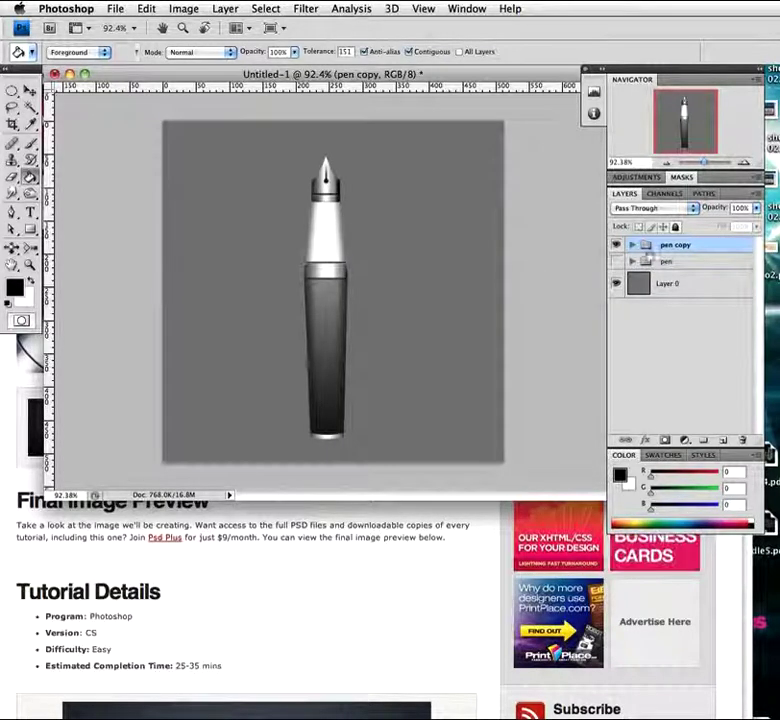
{"action": "key", "text": "super+e"}
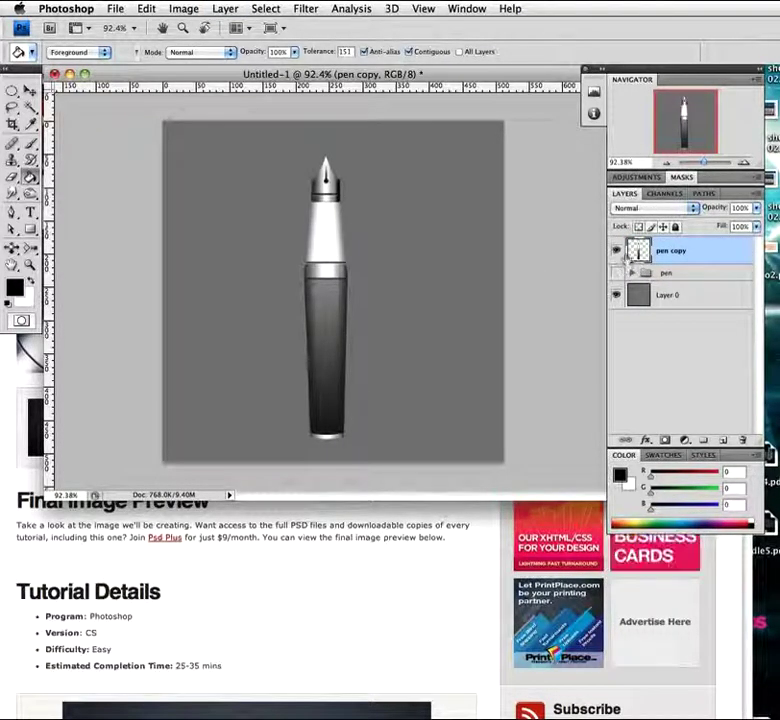
Rotate the merged pen copy by 45° with Free Transform and apply the transformation
{"action": "key", "text": "super+t"}
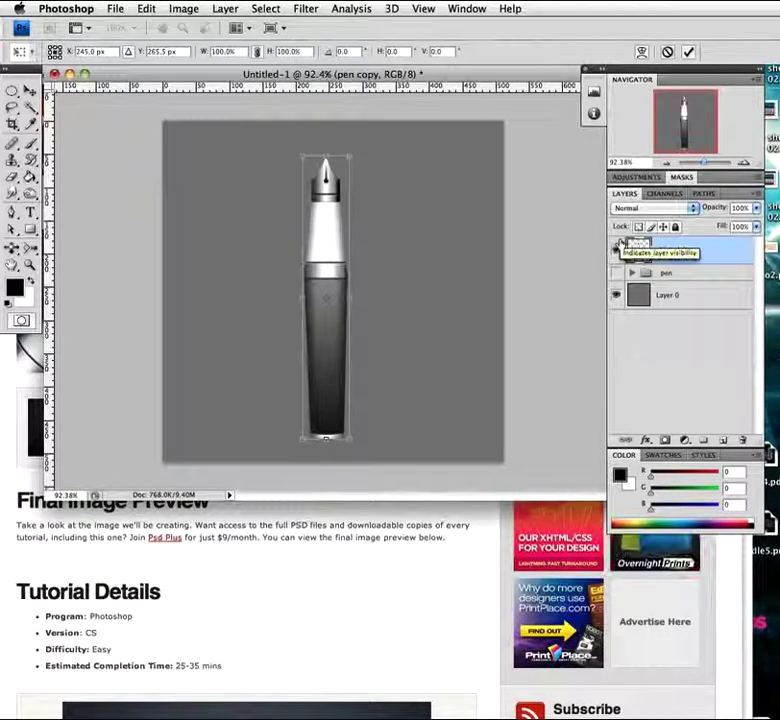
{"action": "left_click", "coordinate": [343, 51]}
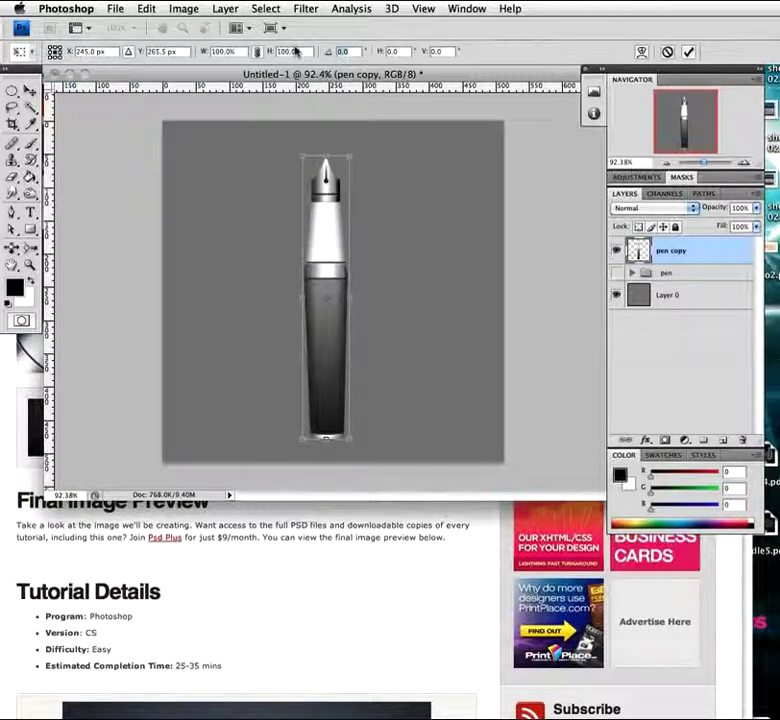
{"action": "type", "text": "45"}
{"action": "key", "text": "Return"}
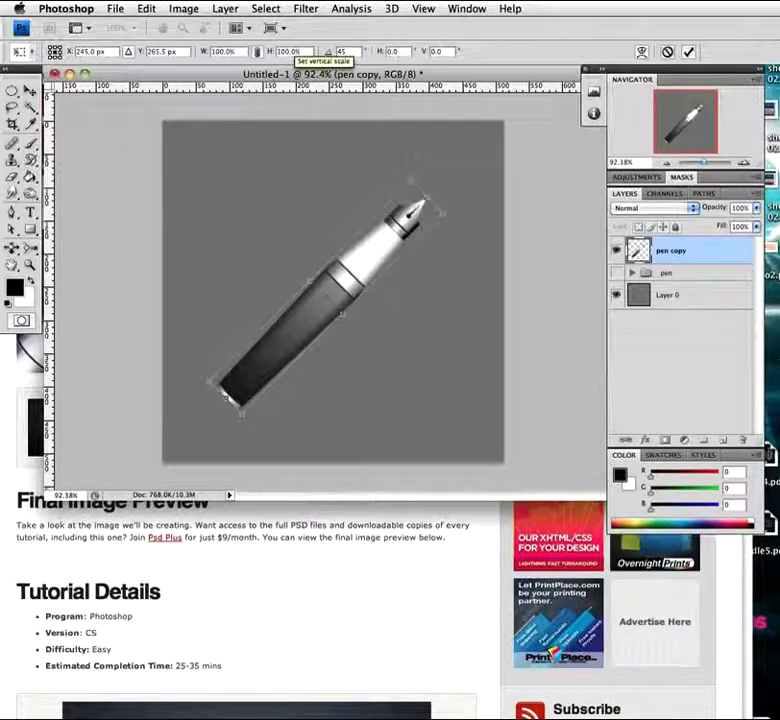
{"action": "key", "text": "Return"}
{"action": "key", "text": "g"}
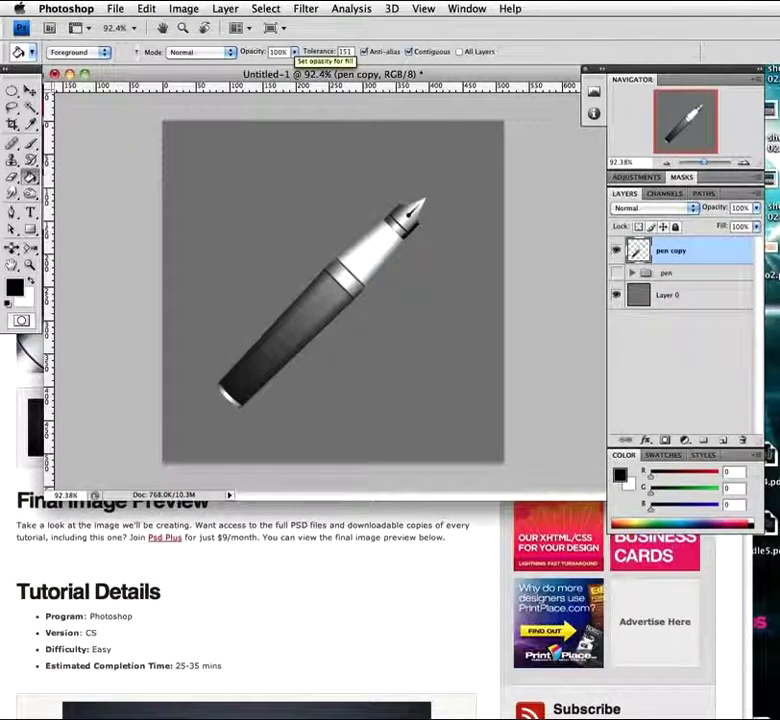
Add a Multiply drop shadow to the pen copy layer with 60% opacity, a 135° angle and 8 px size
{"action": "double_click", "coordinate": [711, 259]}
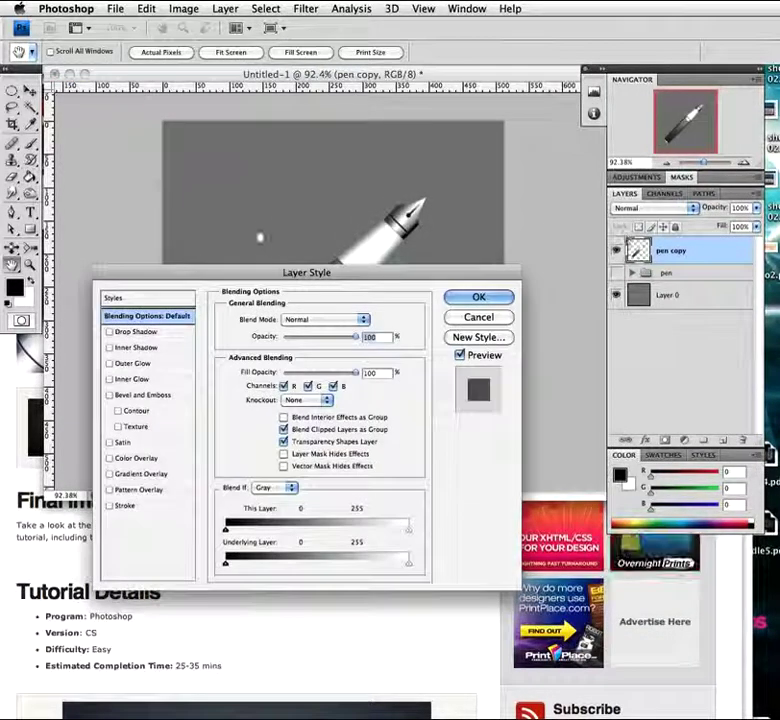
{"action": "left_click_drag", "start_coordinate": [249, 273], "coordinate": [216, 81]}
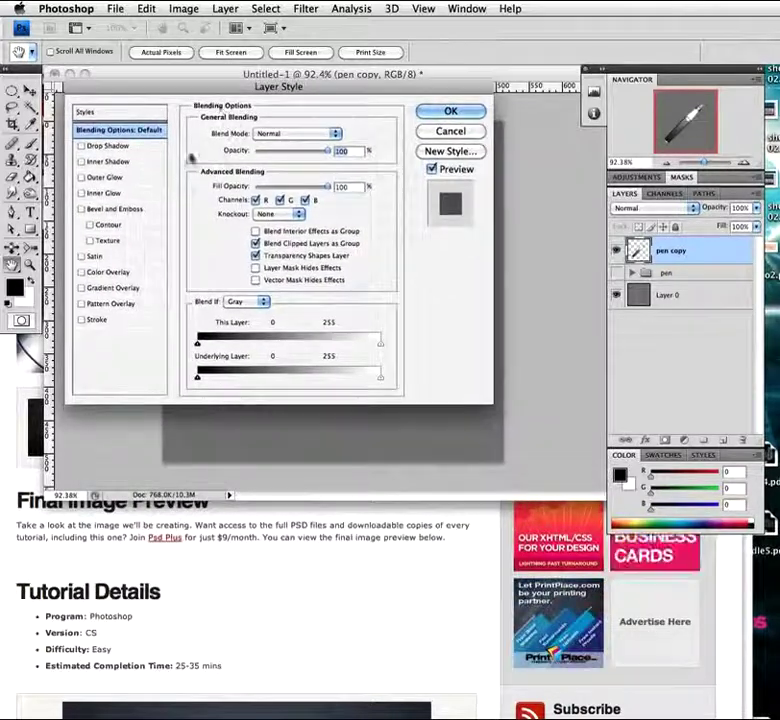
{"action": "left_click", "coordinate": [112, 146]}
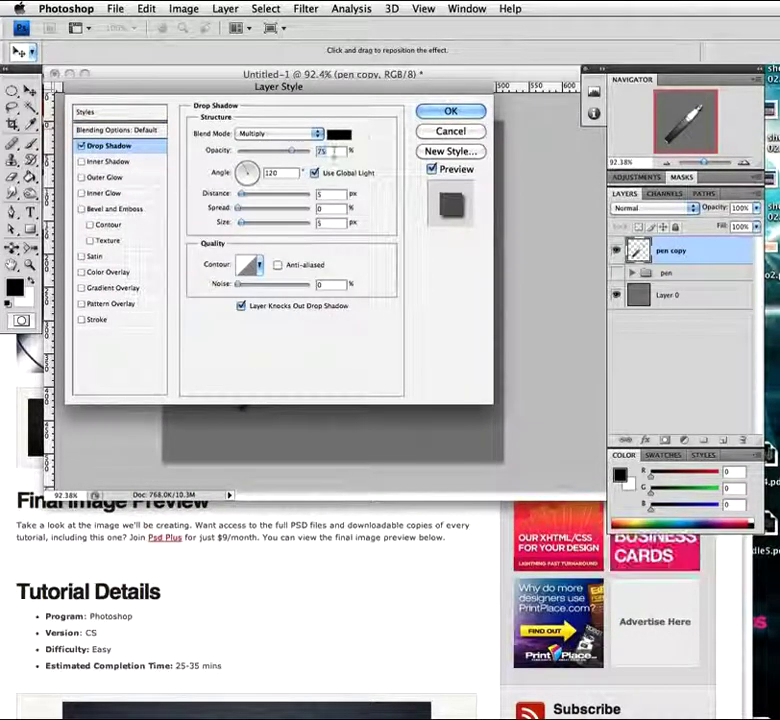
{"action": "left_click_drag", "start_coordinate": [290, 153], "coordinate": [280, 153]}
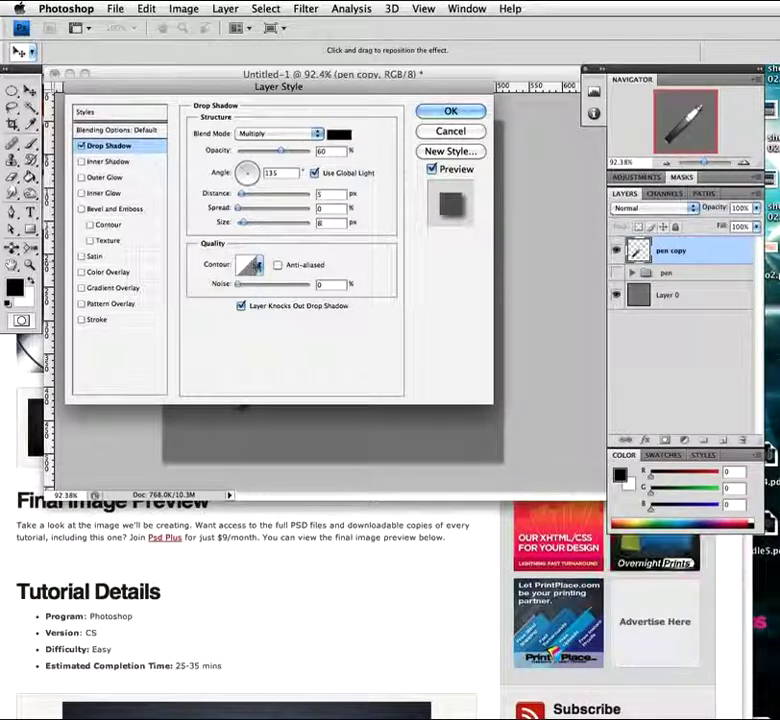
Add an inner shadow to the pen copy layer with Soft Light blending and 25% opacity
{"action": "left_click", "coordinate": [112, 161]}
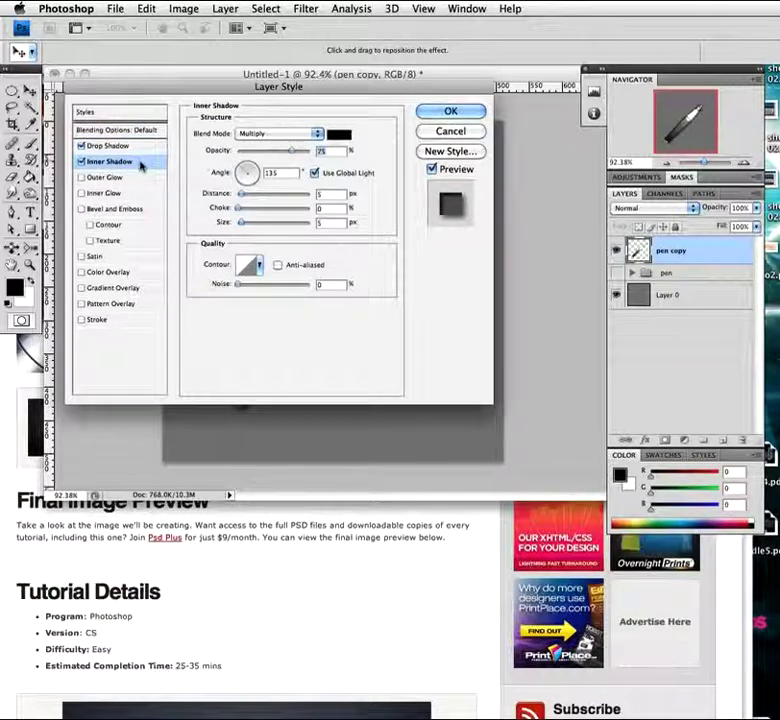
{"action": "left_click", "coordinate": [265, 134]}
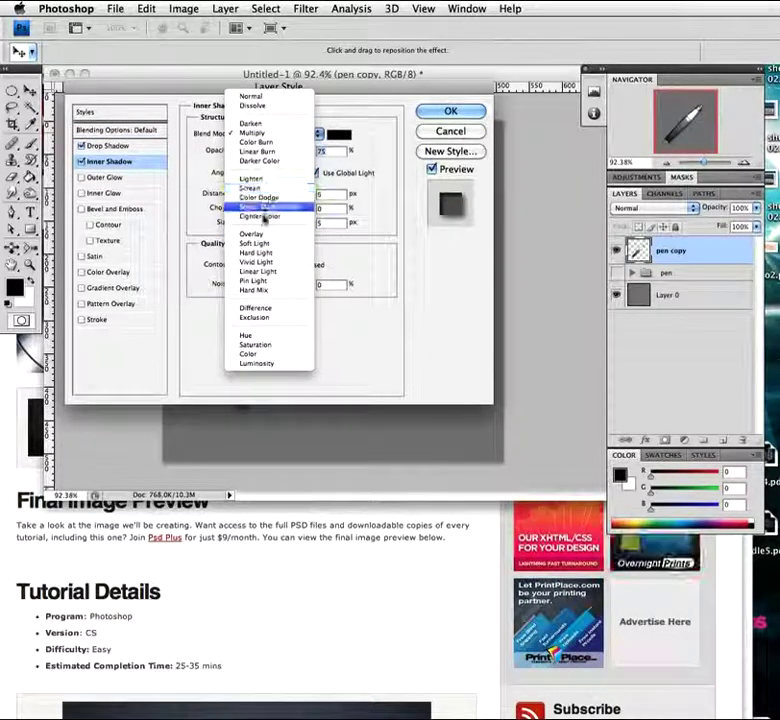
{"action": "left_click", "coordinate": [272, 244]}
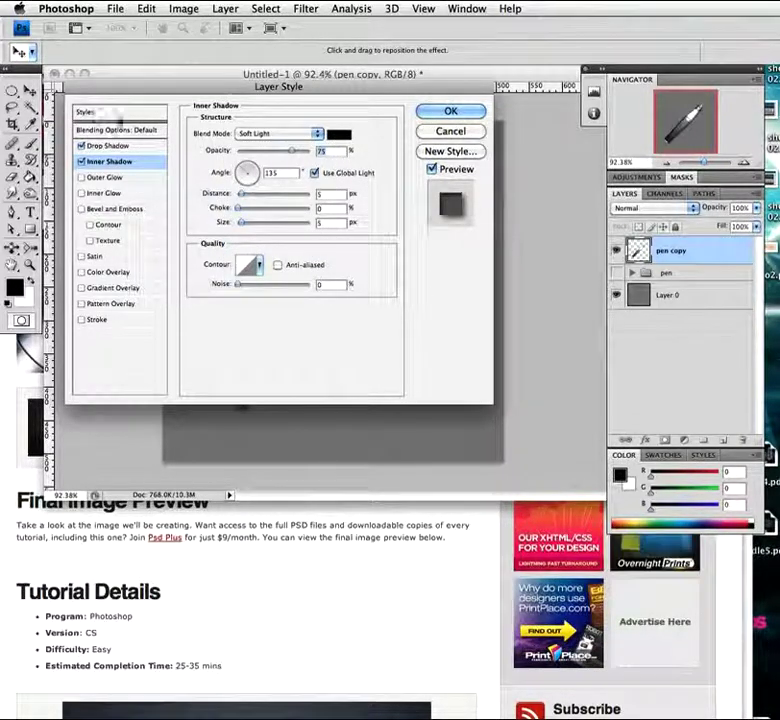
{"action": "double_click", "coordinate": [322, 150]}
{"action": "type", "text": "25"}
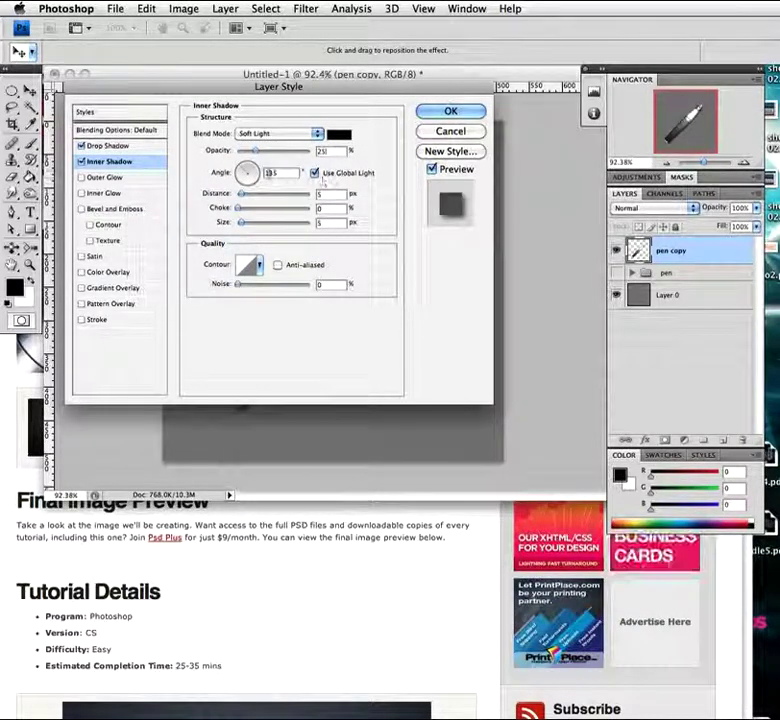
Turn off global light for the inner shadow and set a -45° angle, 10 px size and a rounded convex contour
{"action": "left_click", "coordinate": [314, 173]}
{"action": "left_click_drag", "start_coordinate": [222, 172], "coordinate": [212, 172]}
{"action": "type", "text": "-45"}
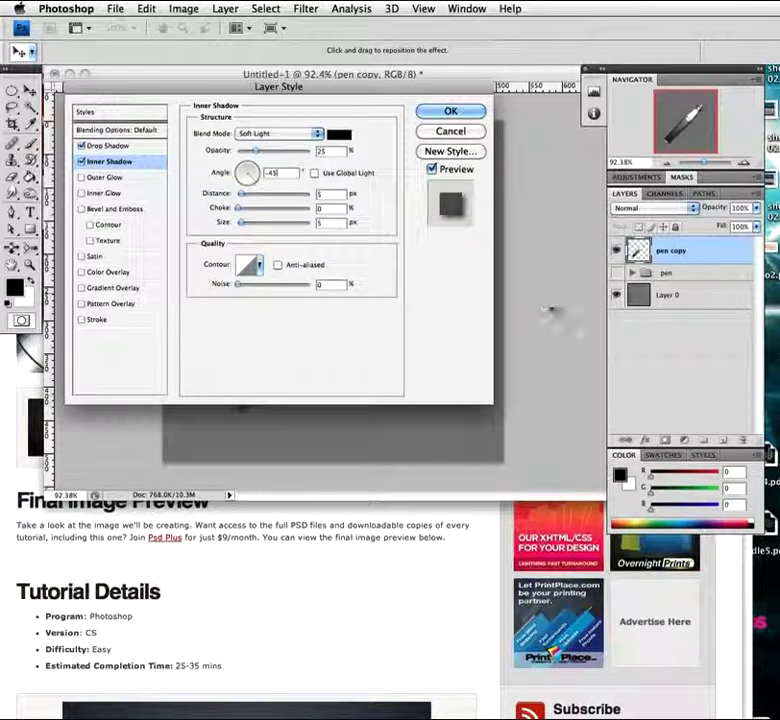
{"action": "left_click", "coordinate": [322, 222]}
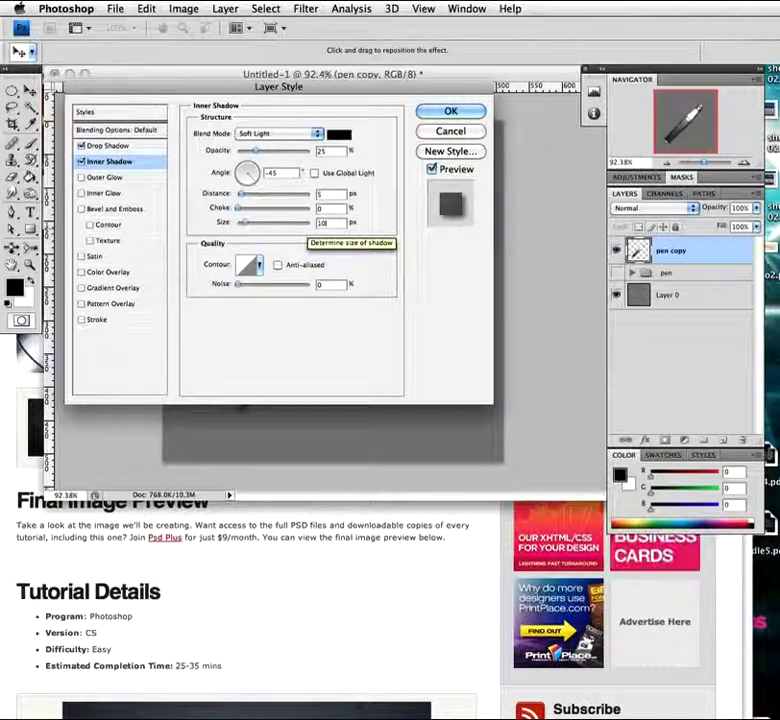
{"action": "left_click", "coordinate": [258, 266]}
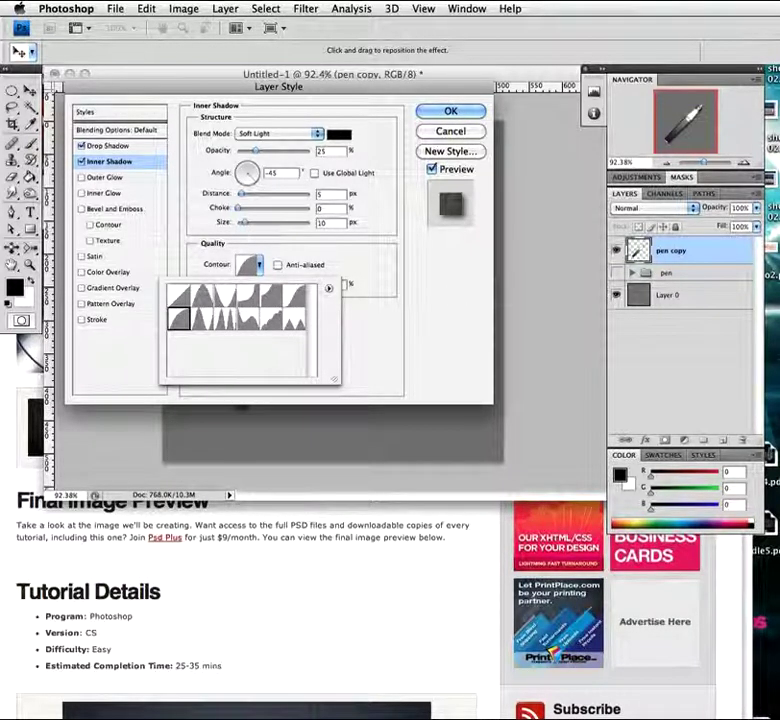
{"action": "double_click", "coordinate": [179, 320]}
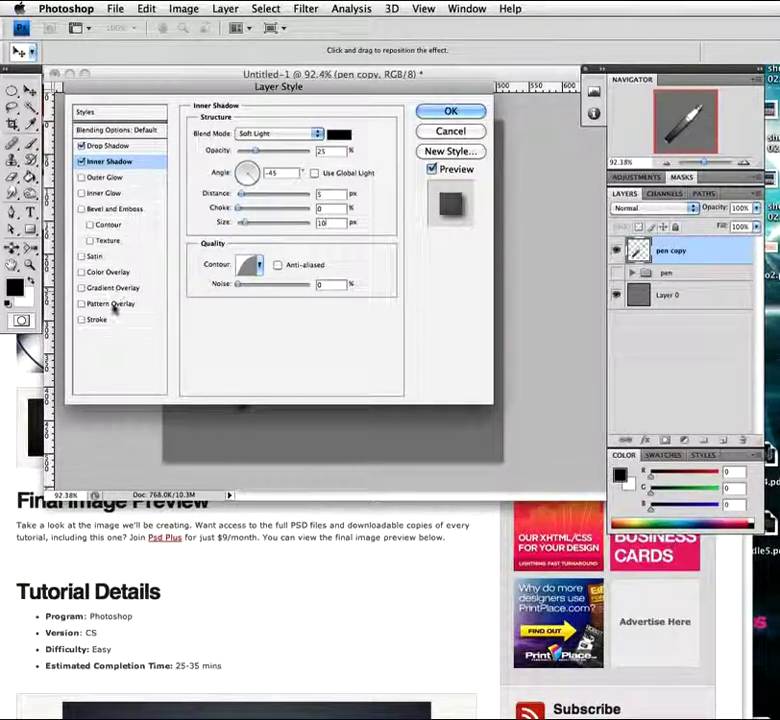
Add a color overlay to the pen copy in Soft Light mode with the color #96a2e2
{"action": "left_click", "coordinate": [110, 272]}
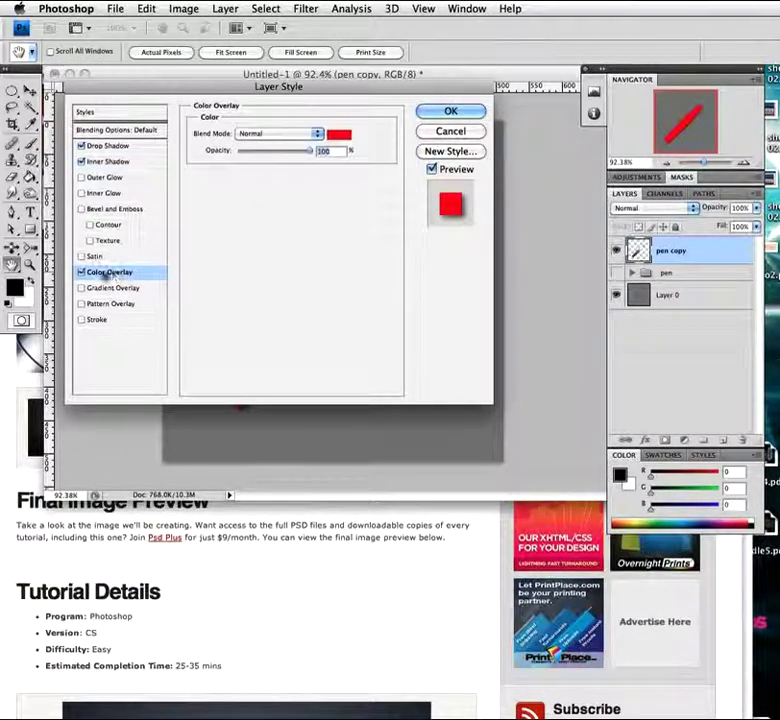
{"action": "left_click", "coordinate": [317, 133]}
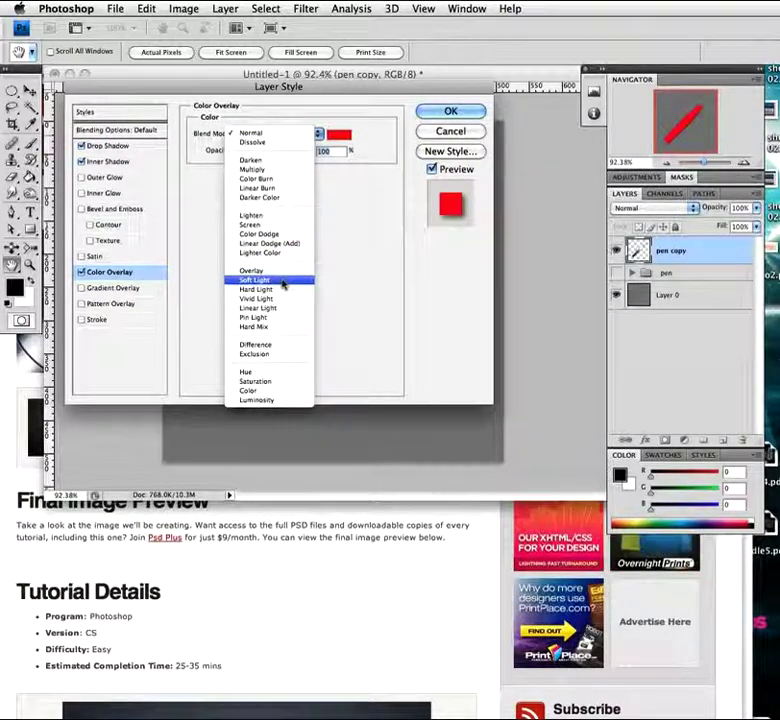
{"action": "left_click", "coordinate": [289, 280]}
{"action": "left_click", "coordinate": [338, 136]}
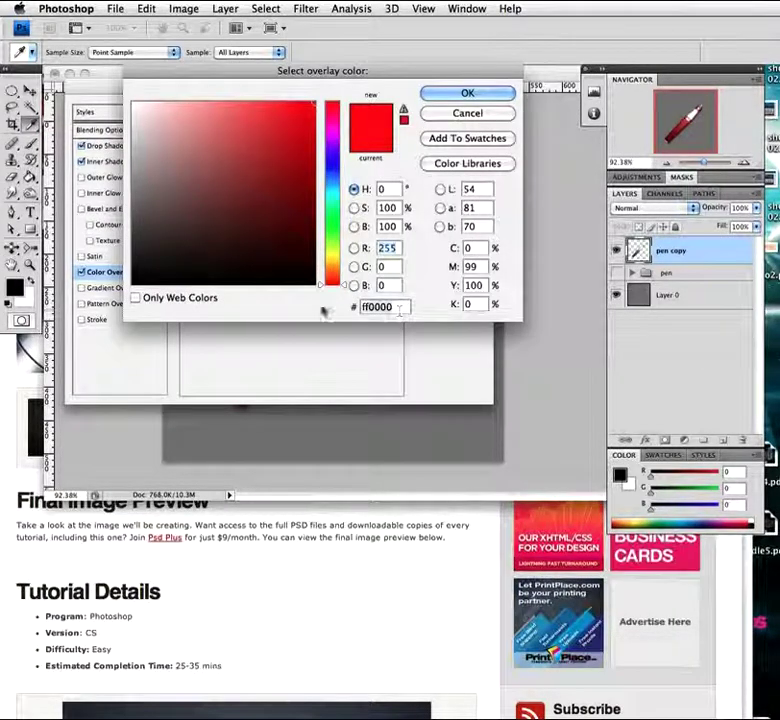
{"action": "type", "text": "9"}
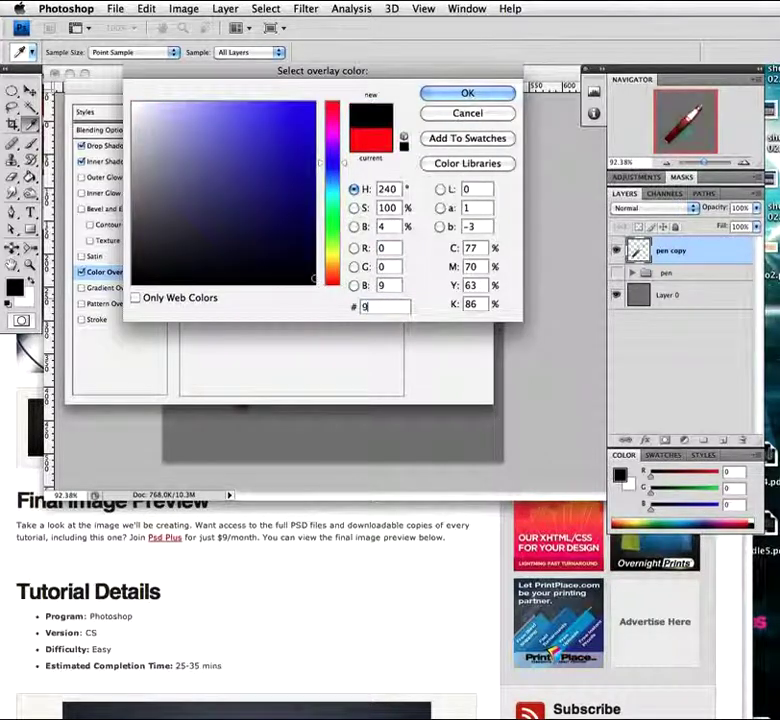
{"action": "type", "text": "6a"}
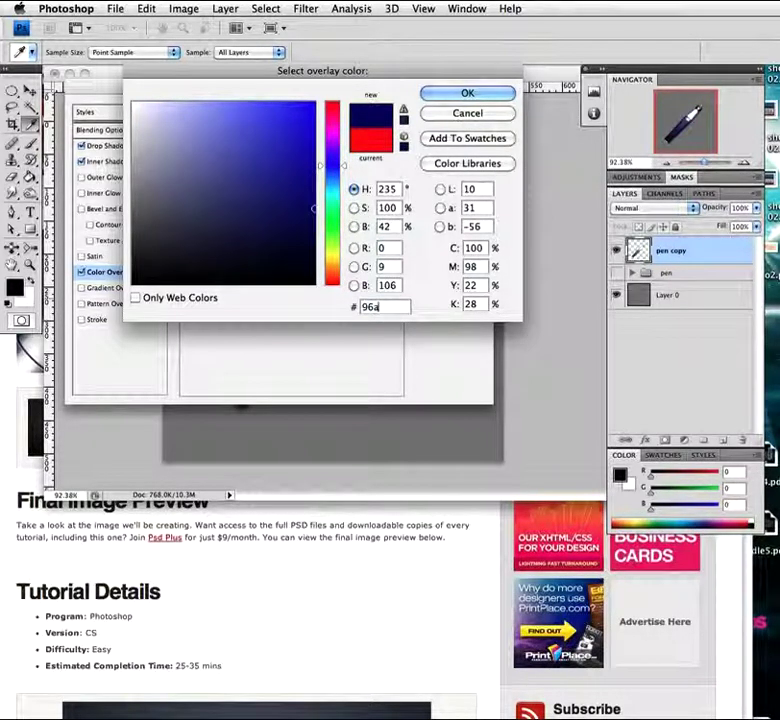
{"action": "type", "text": "2e2"}
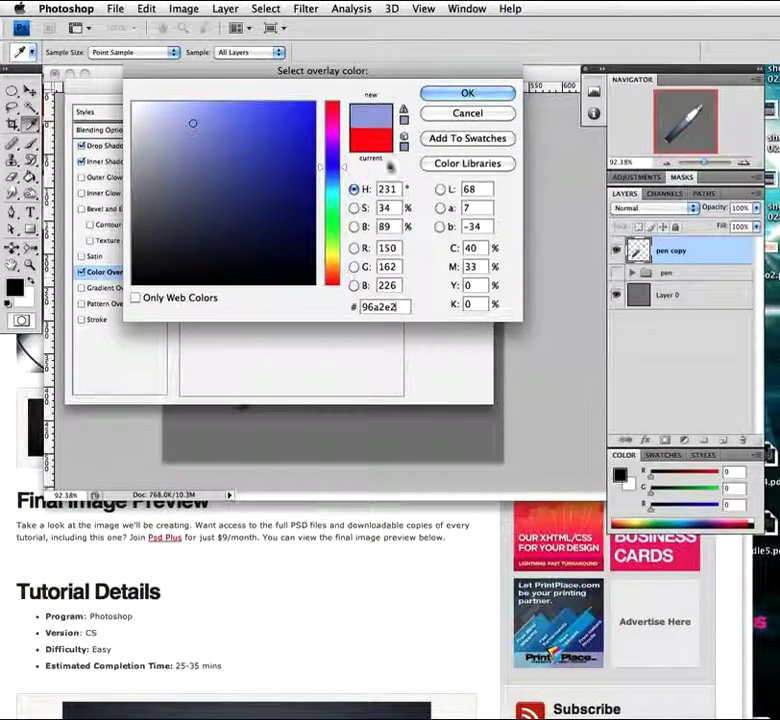
{"action": "left_click", "coordinate": [462, 93]}
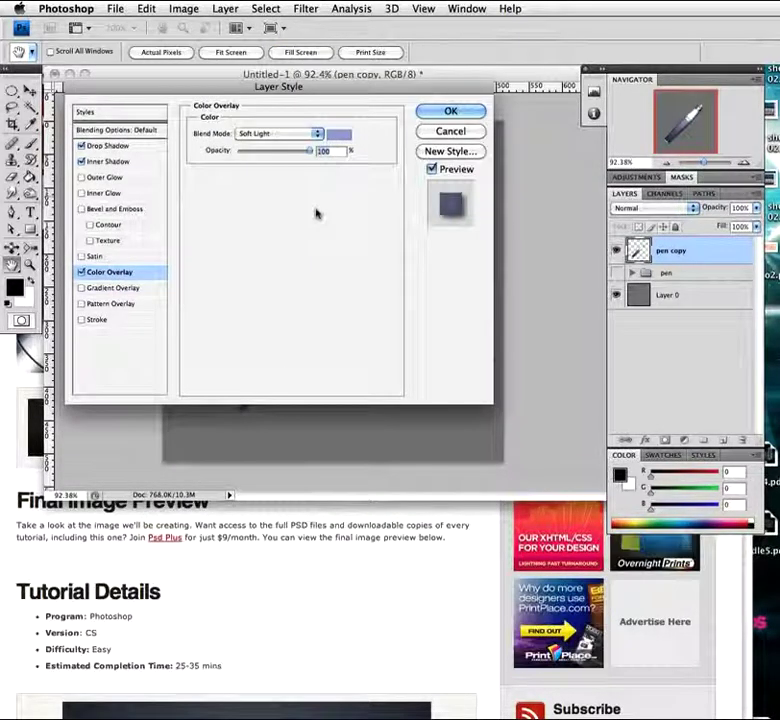
Set the color overlay's opacity to 30% and apply the layer styles to the pen copy
{"action": "left_click_drag", "start_coordinate": [309, 150], "coordinate": [240, 150]}
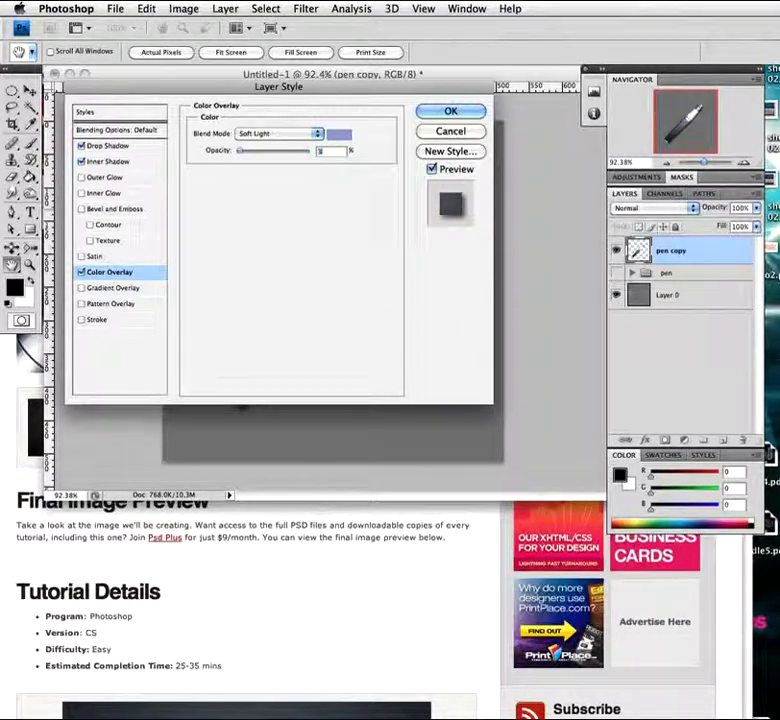
{"action": "left_click_drag", "start_coordinate": [298, 87], "coordinate": [376, 187]}
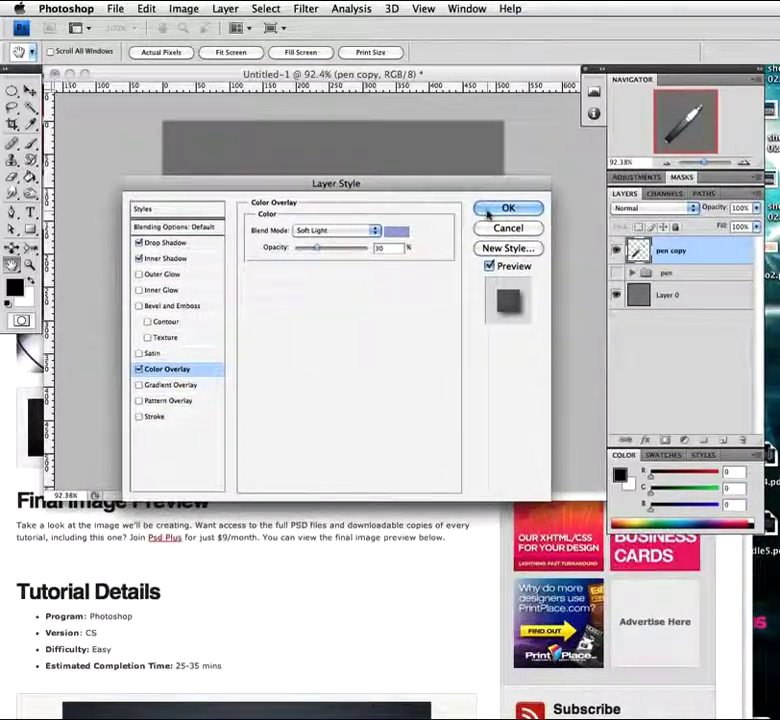
{"action": "key", "text": "Return"}
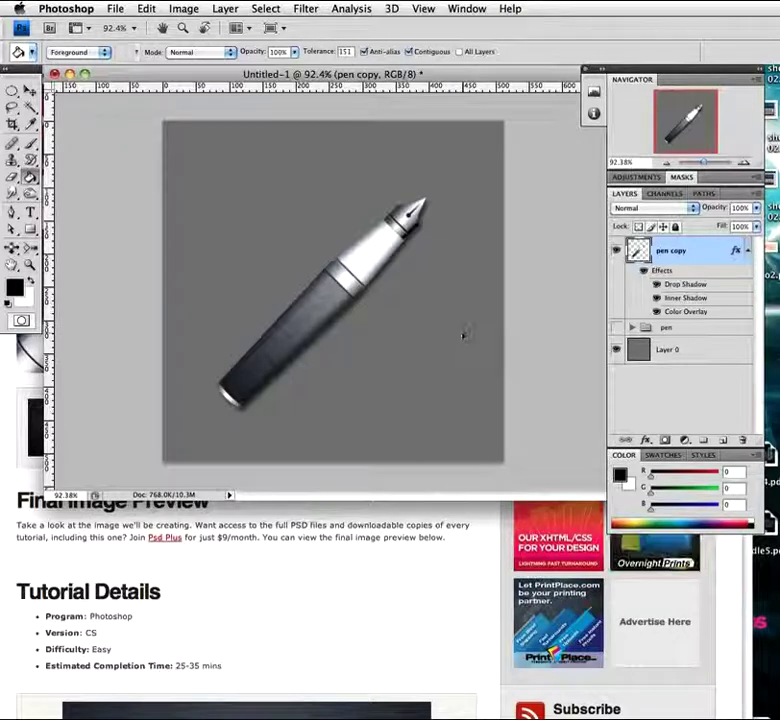
Select background Layer 0 for the Gradient tool and set the foreground color to #838b96
{"action": "left_click", "coordinate": [697, 357]}
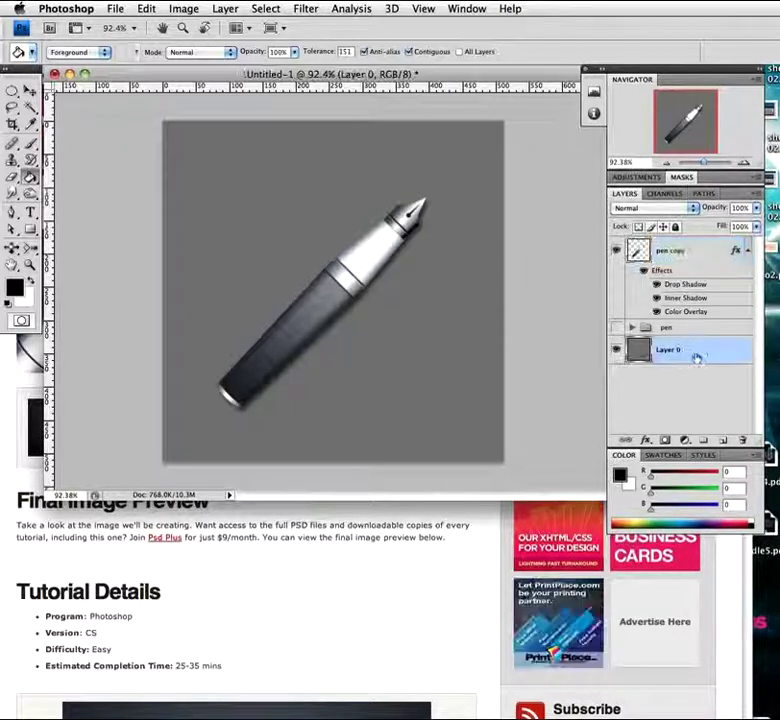
{"action": "left_click_drag", "start_coordinate": [30, 177], "coordinate": [92, 173]}
{"action": "left_click", "coordinate": [14, 287]}
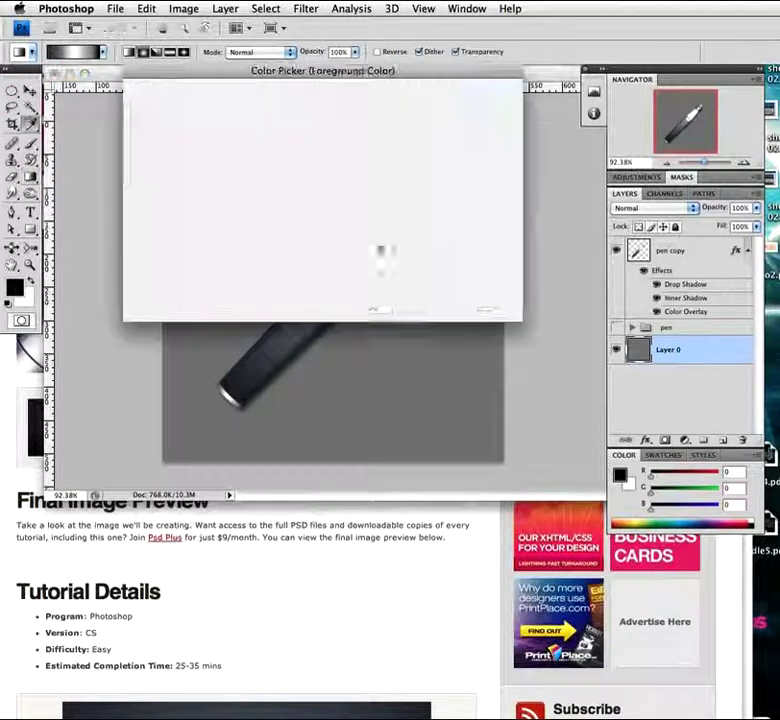
{"action": "mouse_move", "coordinate": [365, 345]}
{"action": "left_mouse_down"}
{"action": "mouse_move", "coordinate": [371, 343]}
{"action": "mouse_move", "coordinate": [350, 338]}
{"action": "mouse_move", "coordinate": [375, 340]}
{"action": "left_mouse_up"}
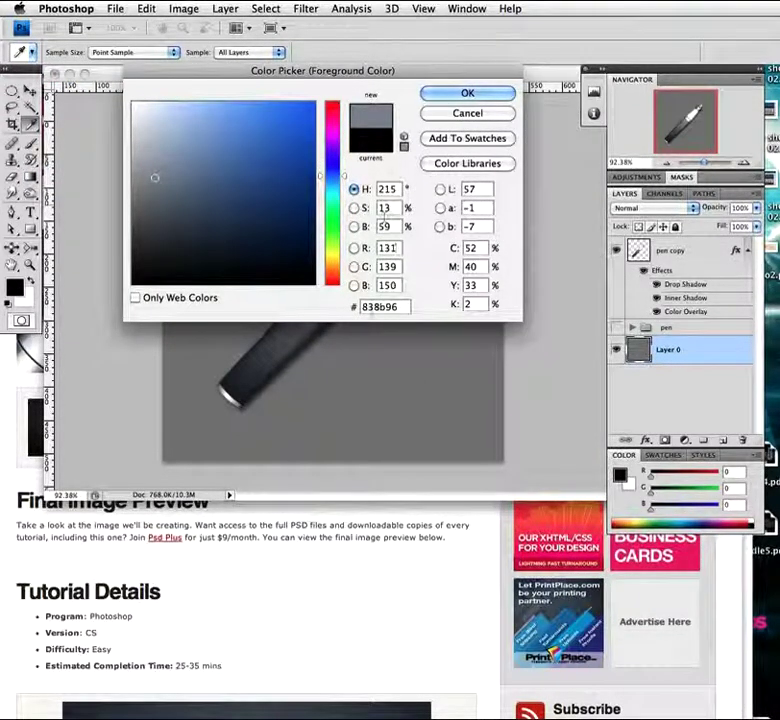
{"action": "left_click", "coordinate": [465, 97]}
{"action": "key", "text": "g"}
Set the background color to #2c3240 for the gradient's dark end
{"action": "left_click", "coordinate": [22, 296]}
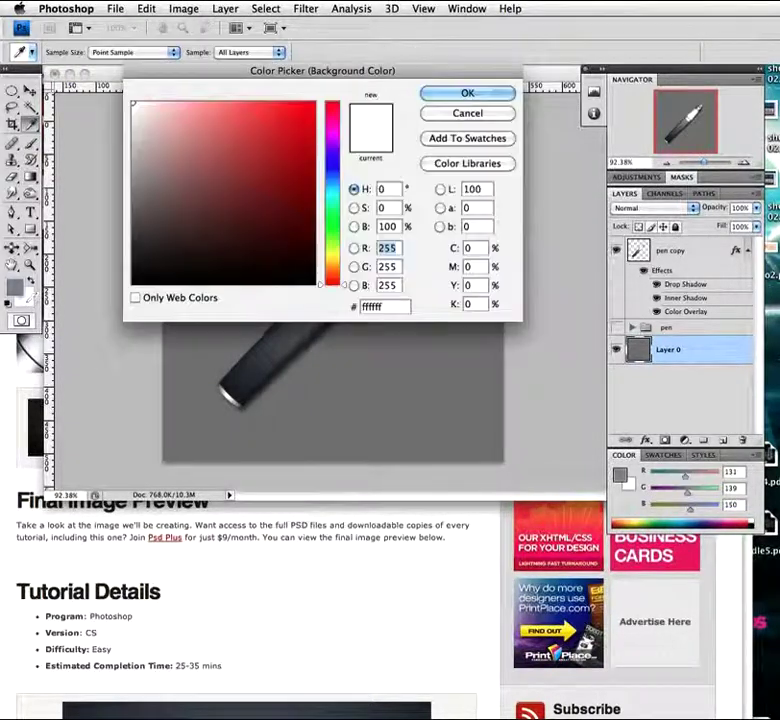
{"action": "left_click", "coordinate": [400, 333]}
{"action": "left_click_drag", "start_coordinate": [385, 320], "coordinate": [325, 370]}
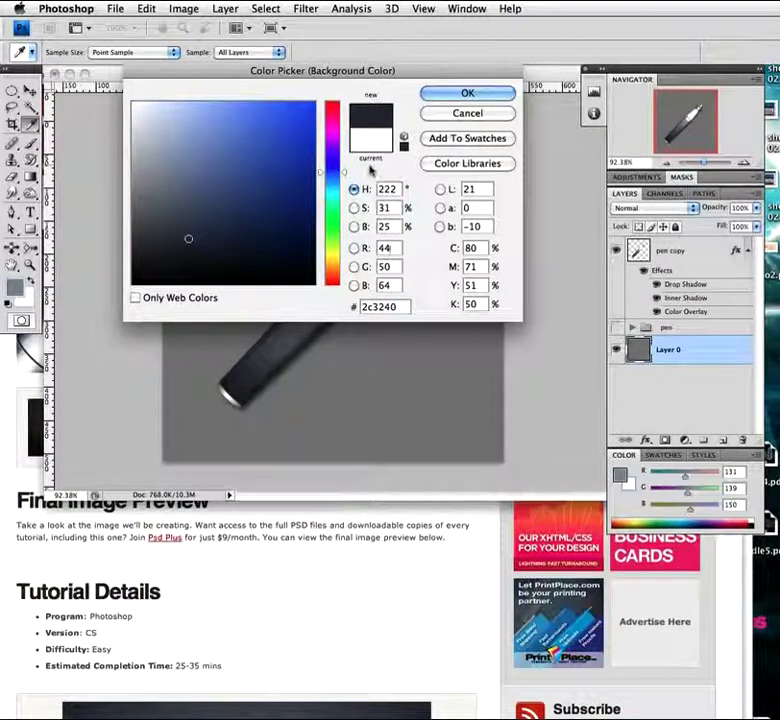
{"action": "left_click", "coordinate": [466, 92]}
{"action": "key", "text": "g"}
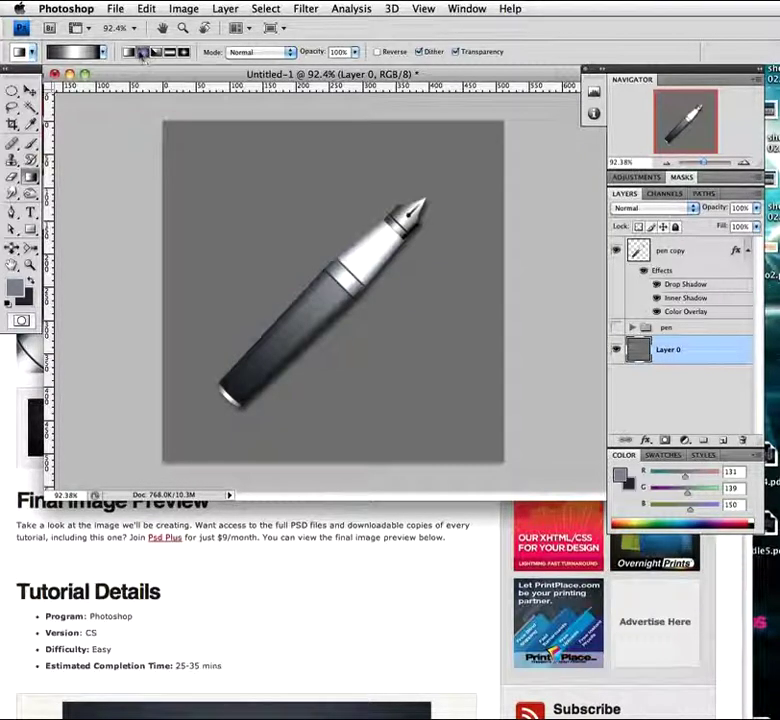
Fill Layer 0 with a radial Foreground to Background gradient running from the canvas center to its lower edge
{"action": "left_click", "coordinate": [75, 51]}
{"action": "left_click", "coordinate": [189, 91]}
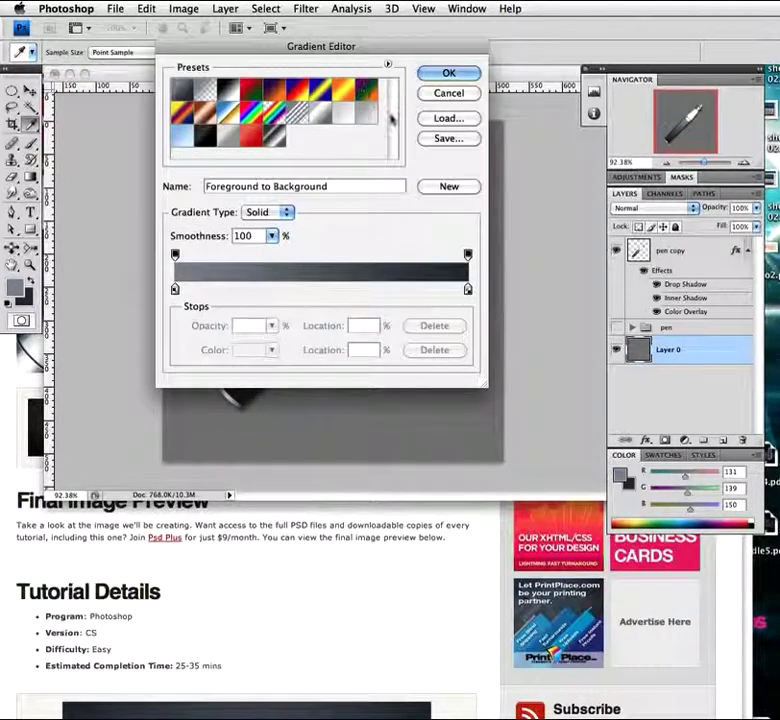
{"action": "left_click", "coordinate": [449, 73]}
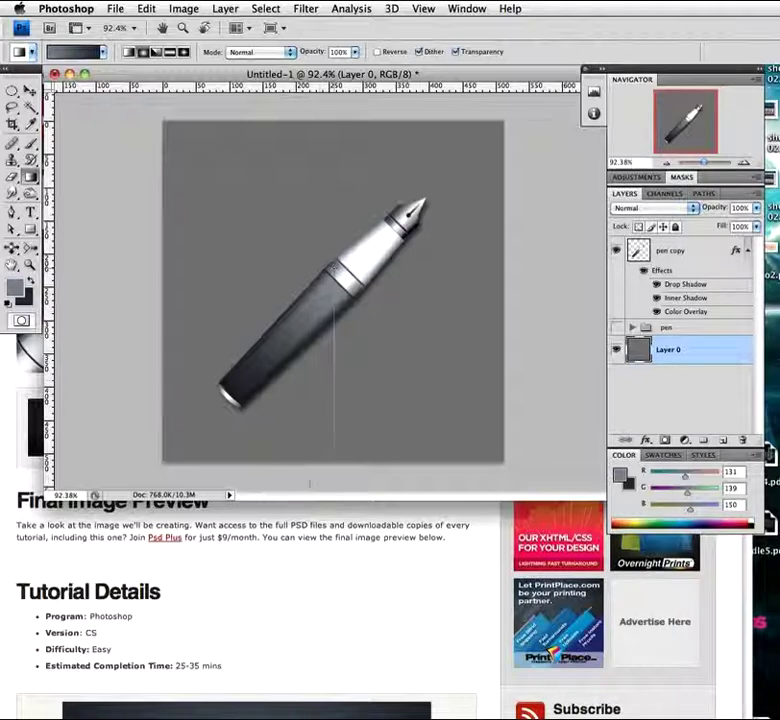
{"action": "left_click_drag", "start_coordinate": [333, 452], "coordinate": [333, 454]}
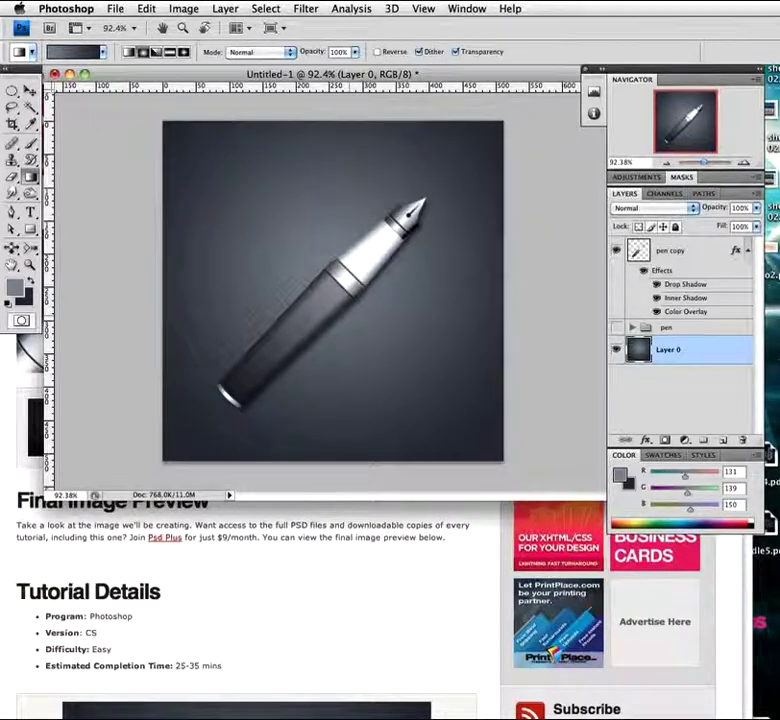
Examine the finished pen illustration at 100% zoom and switch to the fountain pen tutorial page in Safari
{"action": "key", "text": "z"}
{"action": "left_click_drag", "start_coordinate": [340, 297], "coordinate": [337, 276]}
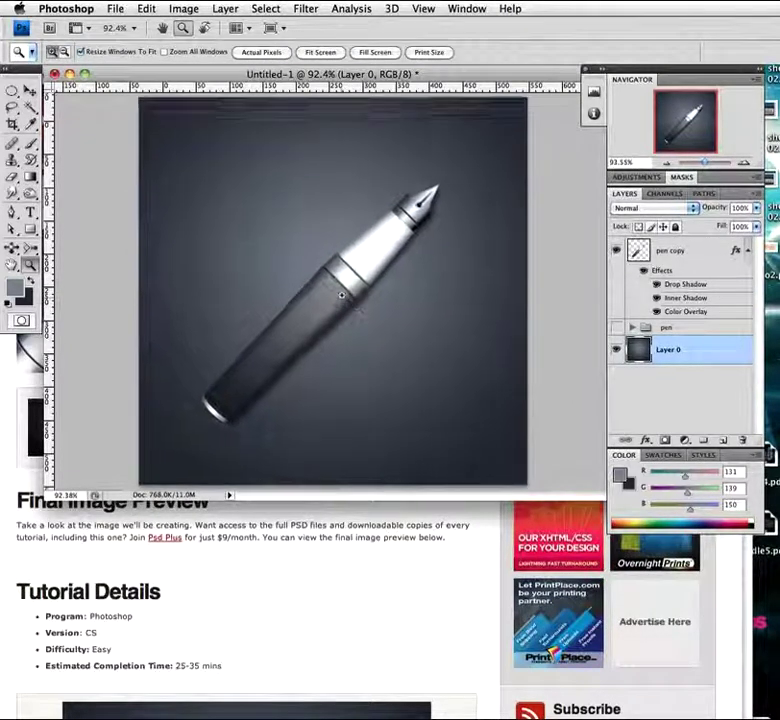
{"action": "key", "text": "g"}
{"action": "key", "text": "z"}
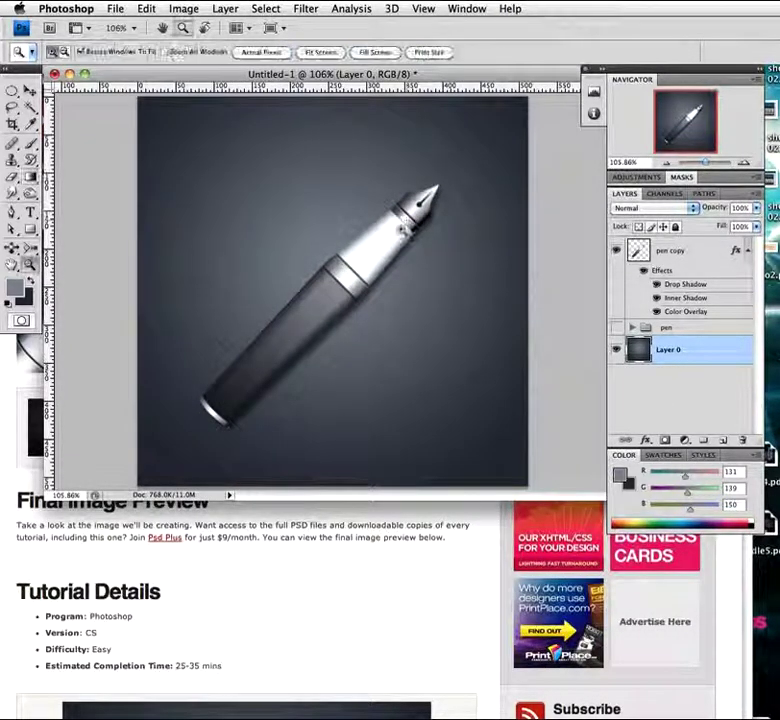
{"action": "key", "text": "ctrl+alt+0"}
{"action": "key", "text": "g"}
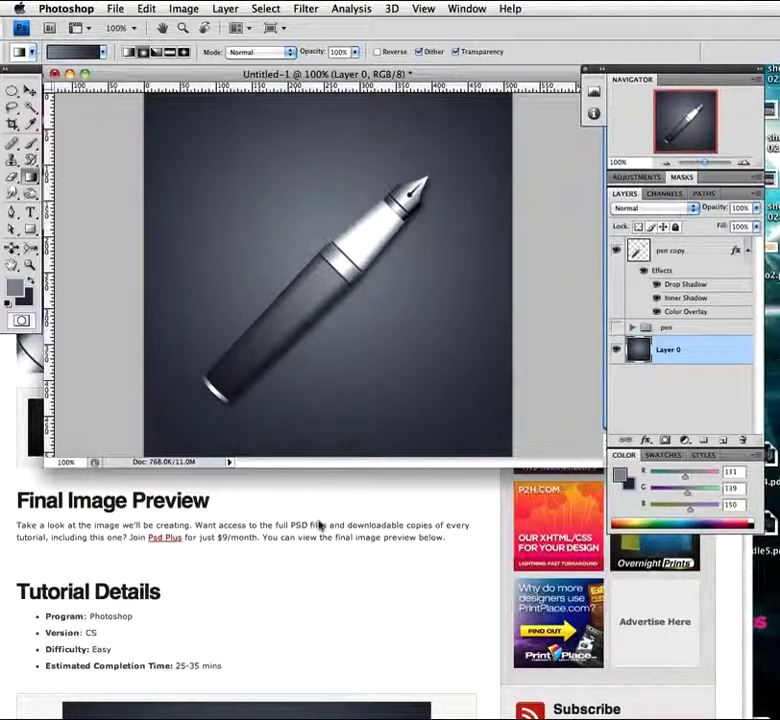
{"action": "left_click", "coordinate": [318, 525]}
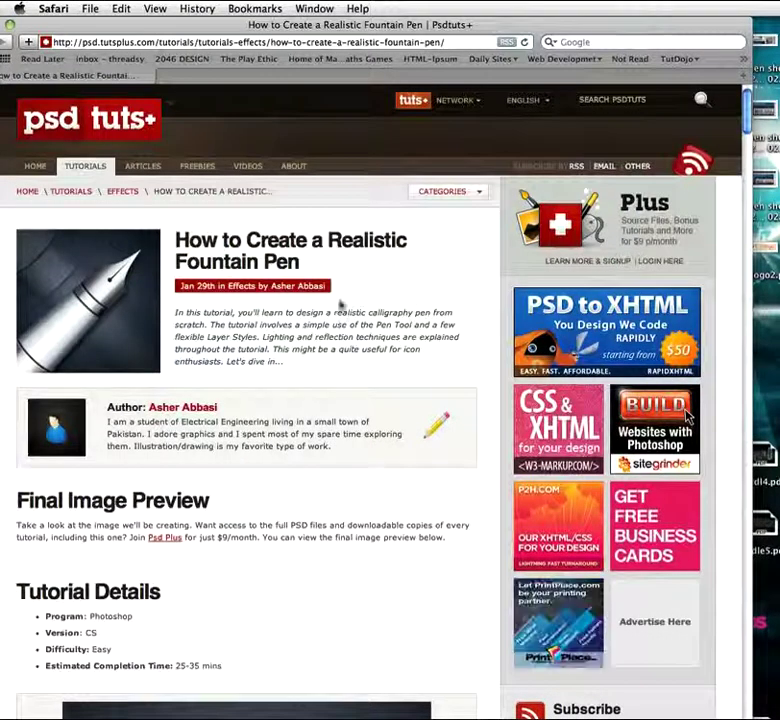